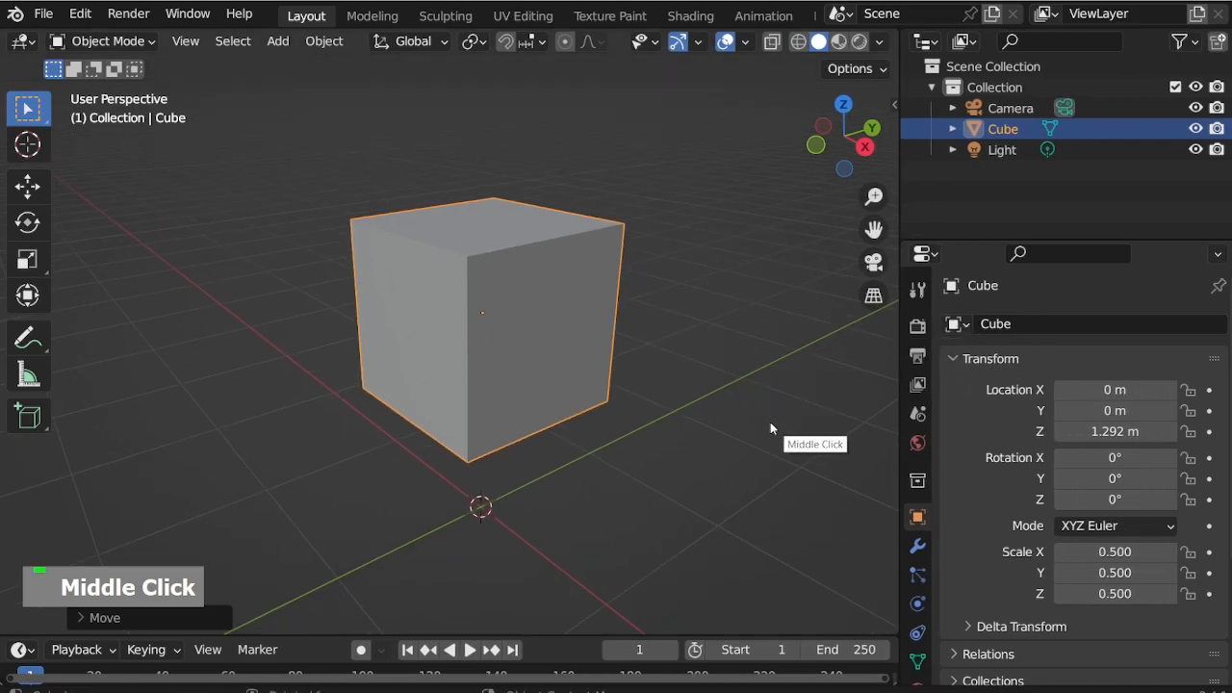
Step: Look through the camera, switch the render engine to Cycles and set the output resolution to 1080 × 1080 px
{"action": "key", "text": "KP_0"}
{"action": "left_click", "coordinate": [918, 325]}
{"action": "left_click", "coordinate": [1132, 324]}
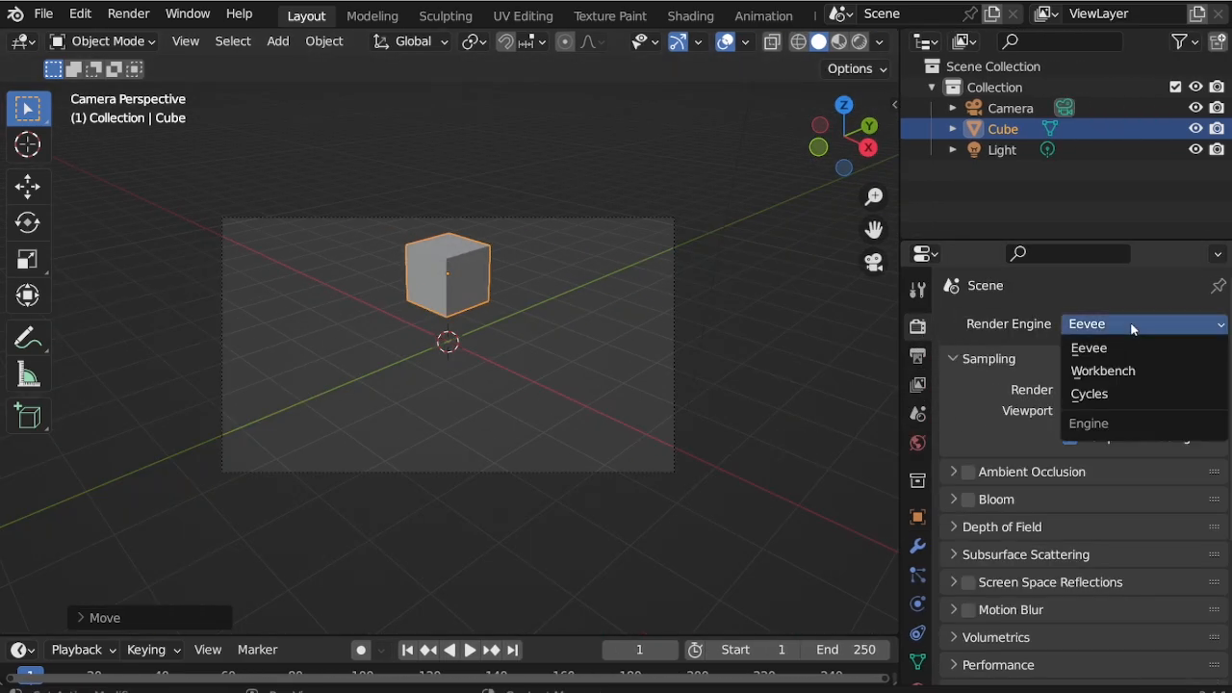
{"action": "left_click", "coordinate": [1133, 393]}
{"action": "left_click", "coordinate": [1112, 381]}
{"action": "left_click", "coordinate": [918, 356]}
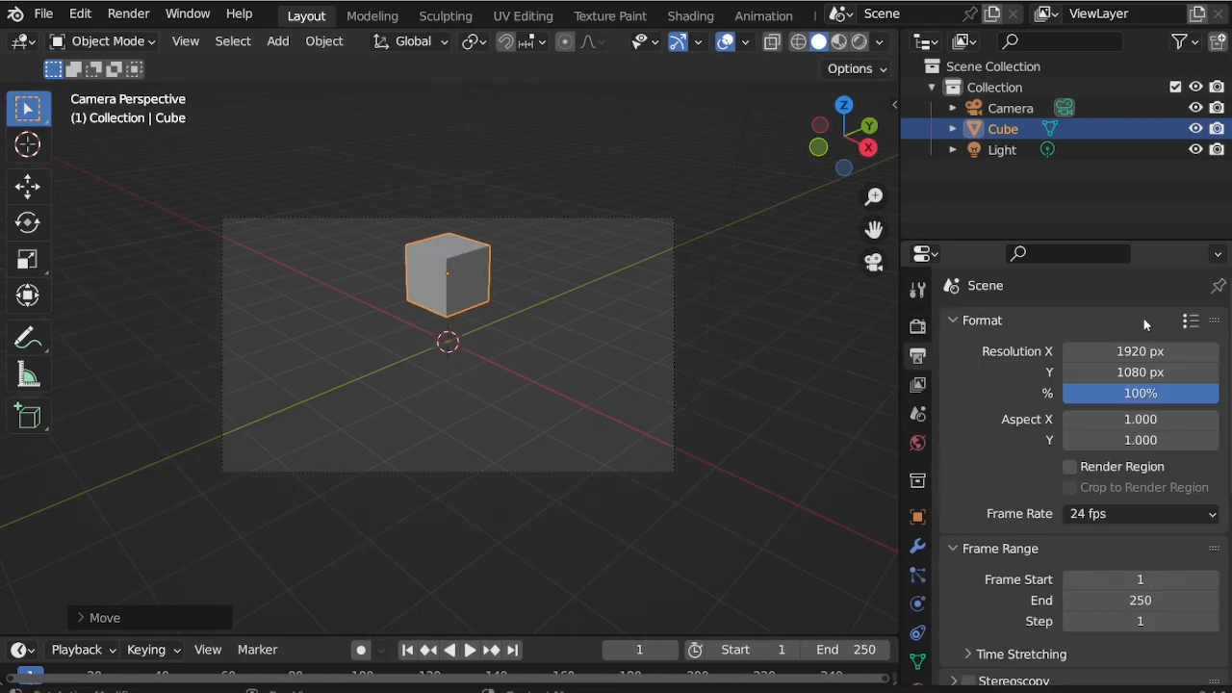
{"action": "key", "text": "Return"}
Step: Select the camera and move it closer so that the cube sits near the middle of the frame
{"action": "left_click", "coordinate": [674, 433]}
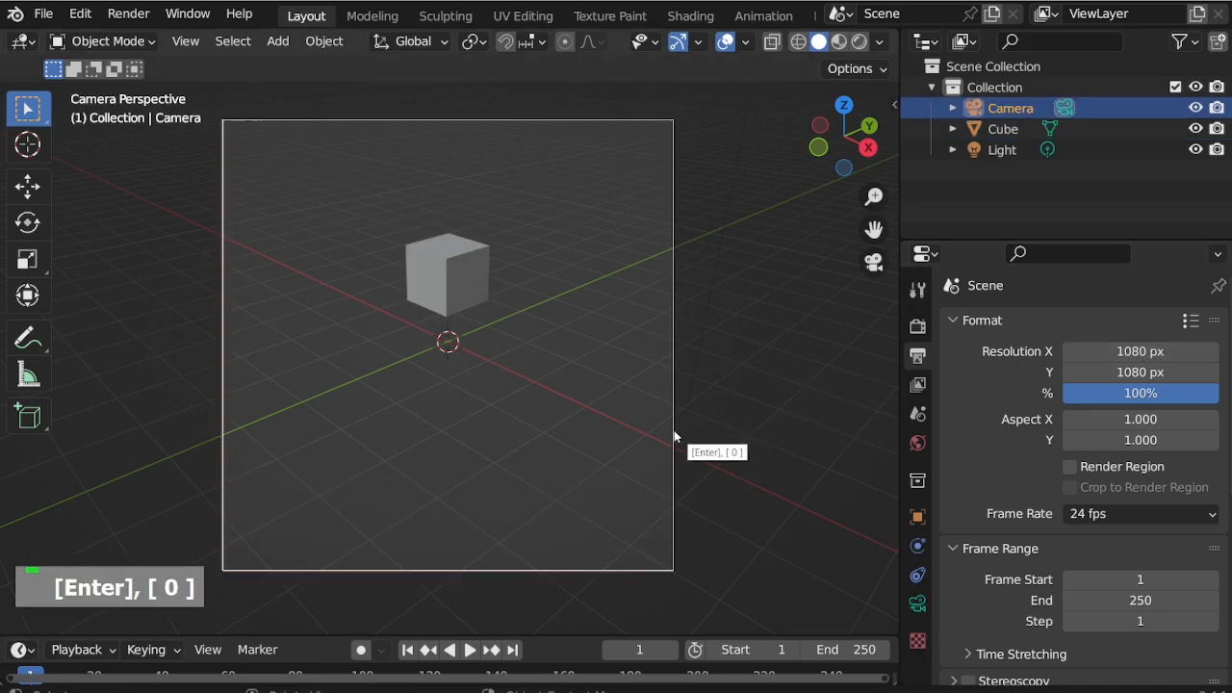
{"action": "key", "text": "g"}
{"action": "middle_click_drag", "start_coordinate": [674, 432], "coordinate": [648, 343]}
{"action": "left_click", "coordinate": [654, 237]}
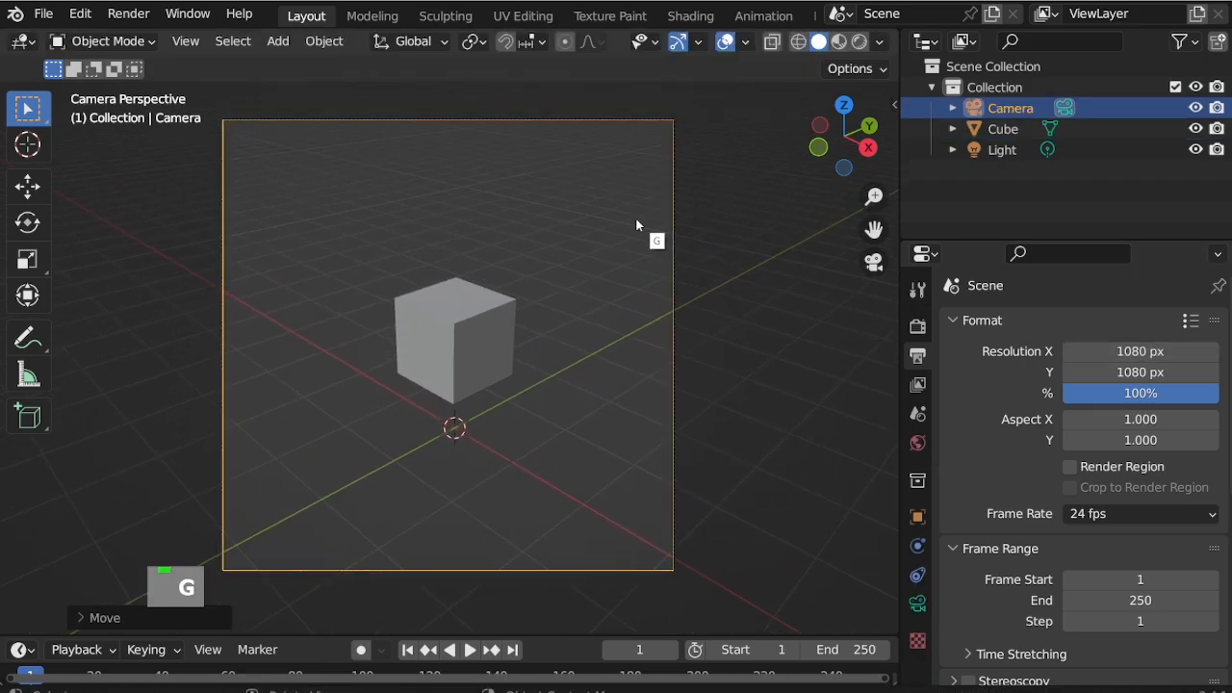
Step: Duplicate the cube in place and delete only the faces of the copy, keeping its edges
{"action": "scroll", "coordinate": [434, 333], "scroll_direction": "up", "scroll_amount": 6}
{"action": "left_click", "coordinate": [522, 330]}
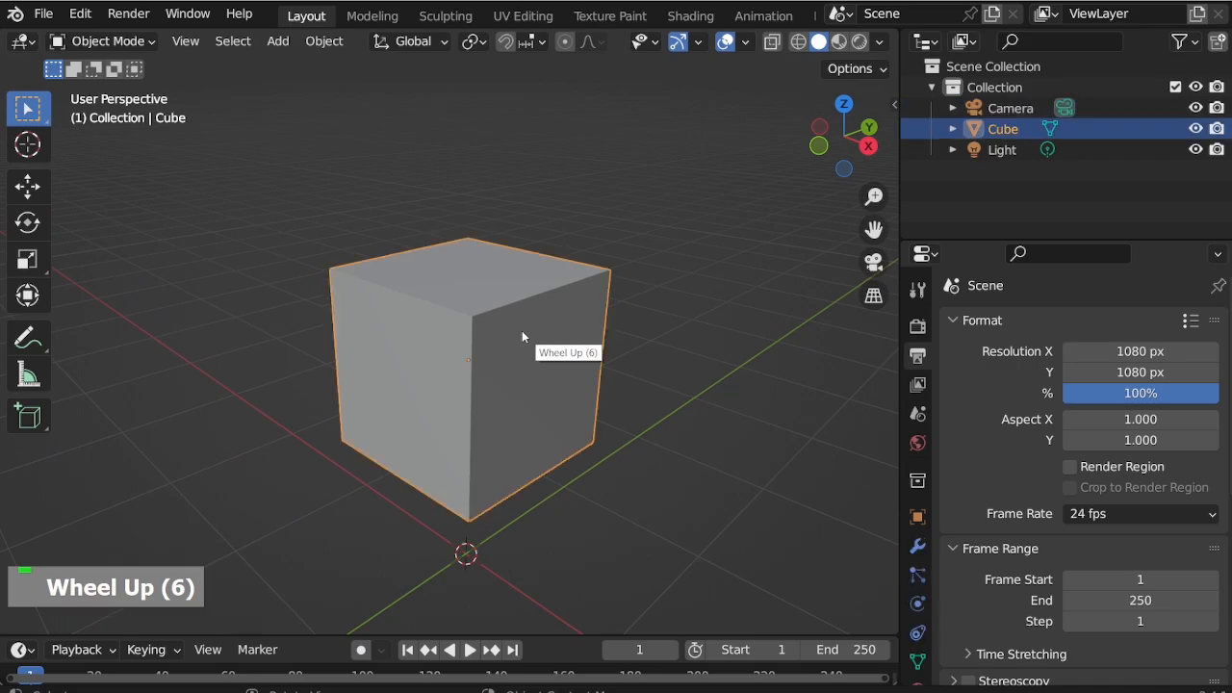
{"action": "key", "text": "shift+d"}
{"action": "right_click", "coordinate": [584, 205]}
{"action": "key", "text": "ctrl+Tab"}
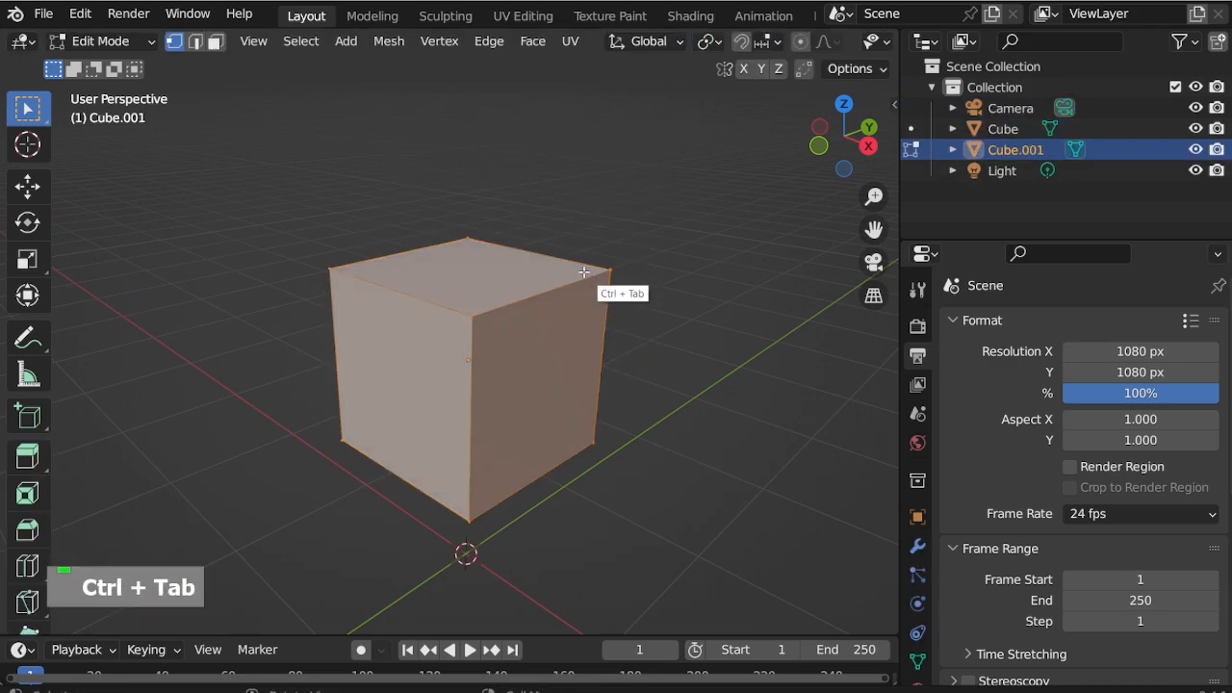
{"action": "key", "text": "x"}
{"action": "left_click", "coordinate": [574, 363]}
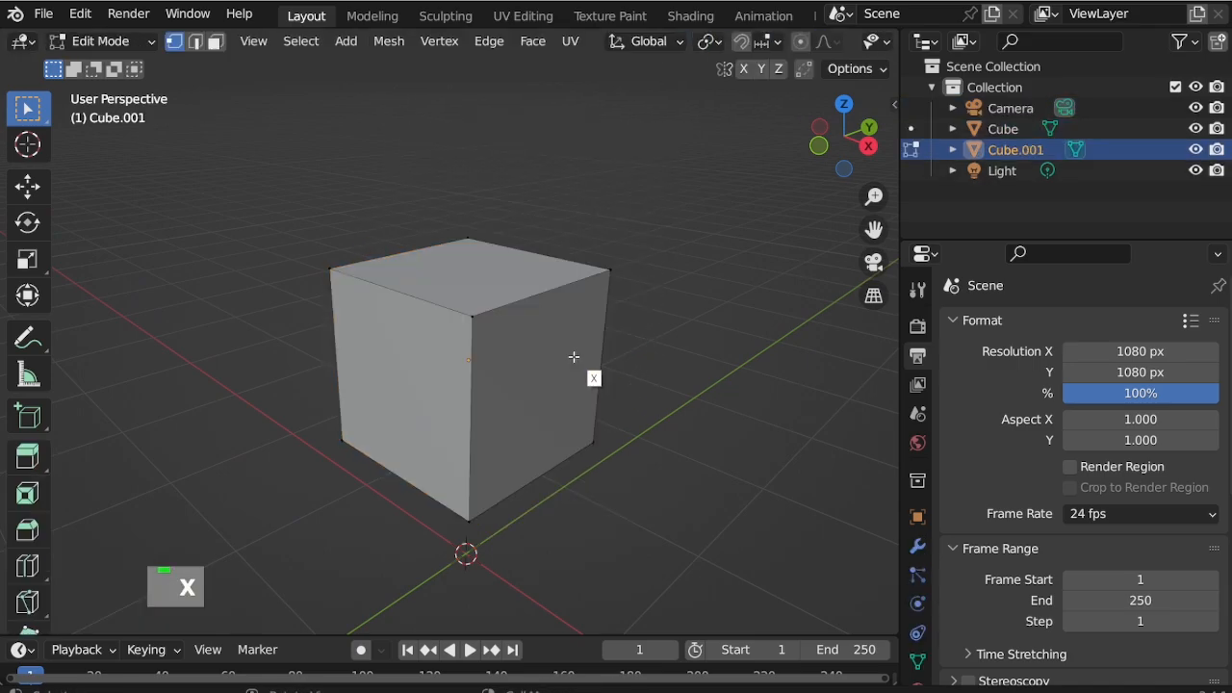
Step: Convert the edge-only copy of the cube to a curve
{"action": "key", "text": "ctrl+Tab"}
{"action": "right_click", "coordinate": [573, 355]}
{"action": "mouse_move", "coordinate": [583, 406]}
{"action": "mouse_move", "coordinate": [577, 382]}
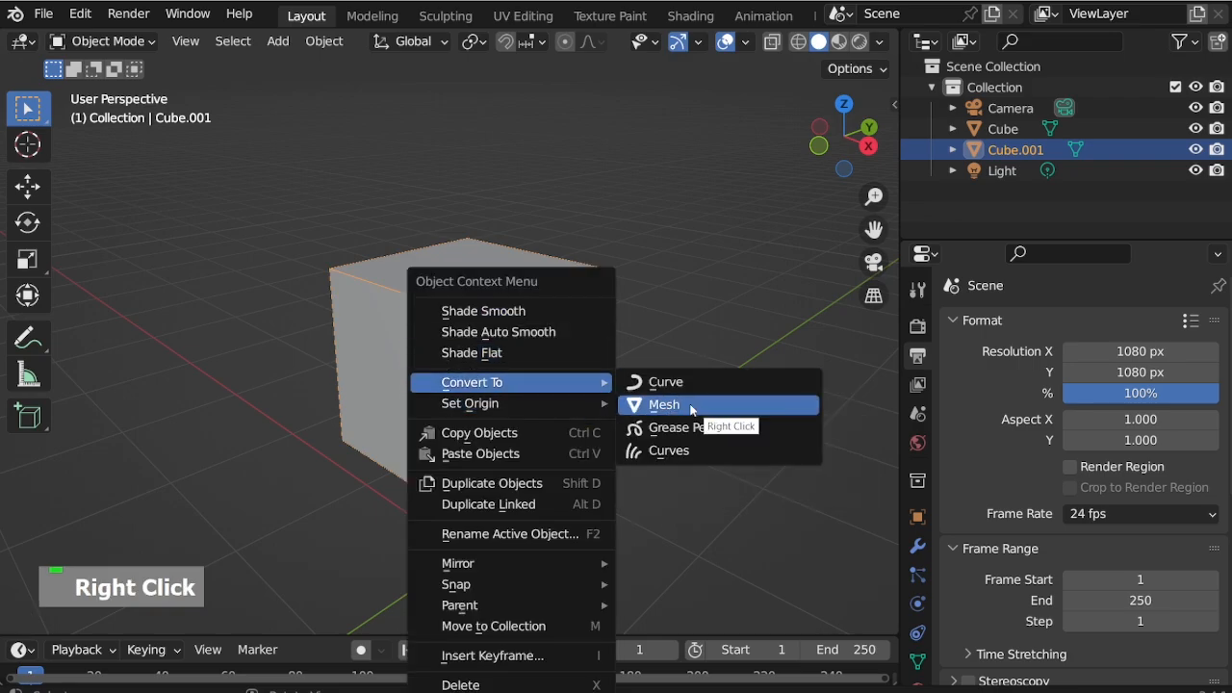
{"action": "left_click", "coordinate": [666, 382]}
Step: Give the curve frame a round bevel with a depth of 0.02 m and a resolution of 7
{"action": "left_click", "coordinate": [918, 591]}
{"action": "scroll", "coordinate": [986, 555], "scroll_direction": "down", "scroll_amount": 17}
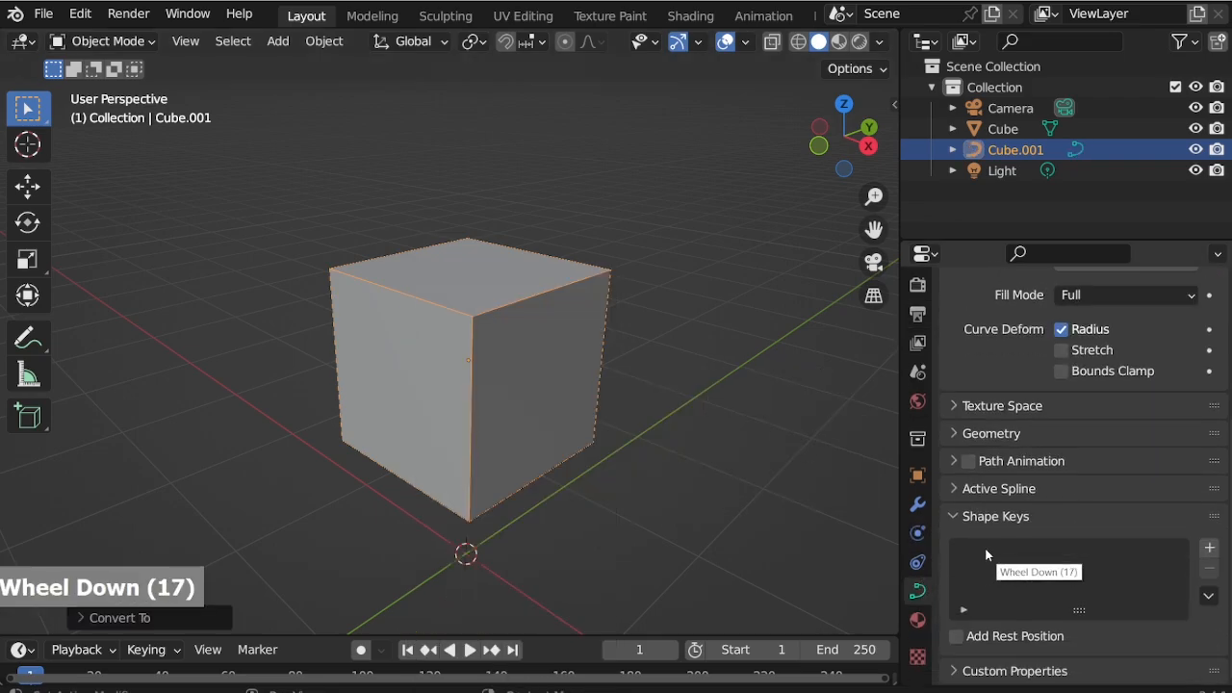
{"action": "left_click", "coordinate": [994, 434]}
{"action": "scroll", "coordinate": [1035, 505], "scroll_direction": "down", "scroll_amount": 5}
{"action": "scroll", "coordinate": [1056, 510], "scroll_direction": "down", "scroll_amount": 5}
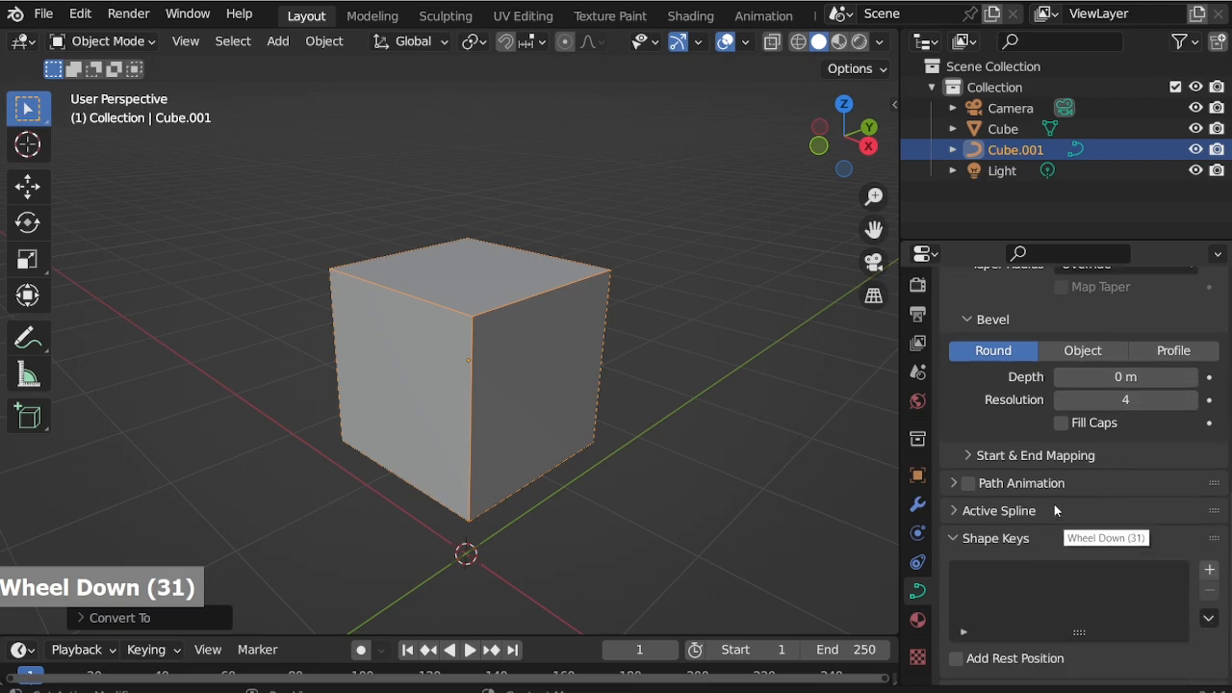
{"action": "scroll", "coordinate": [1059, 501], "scroll_direction": "up", "scroll_amount": 1}
{"action": "double_click", "coordinate": [1193, 404]}
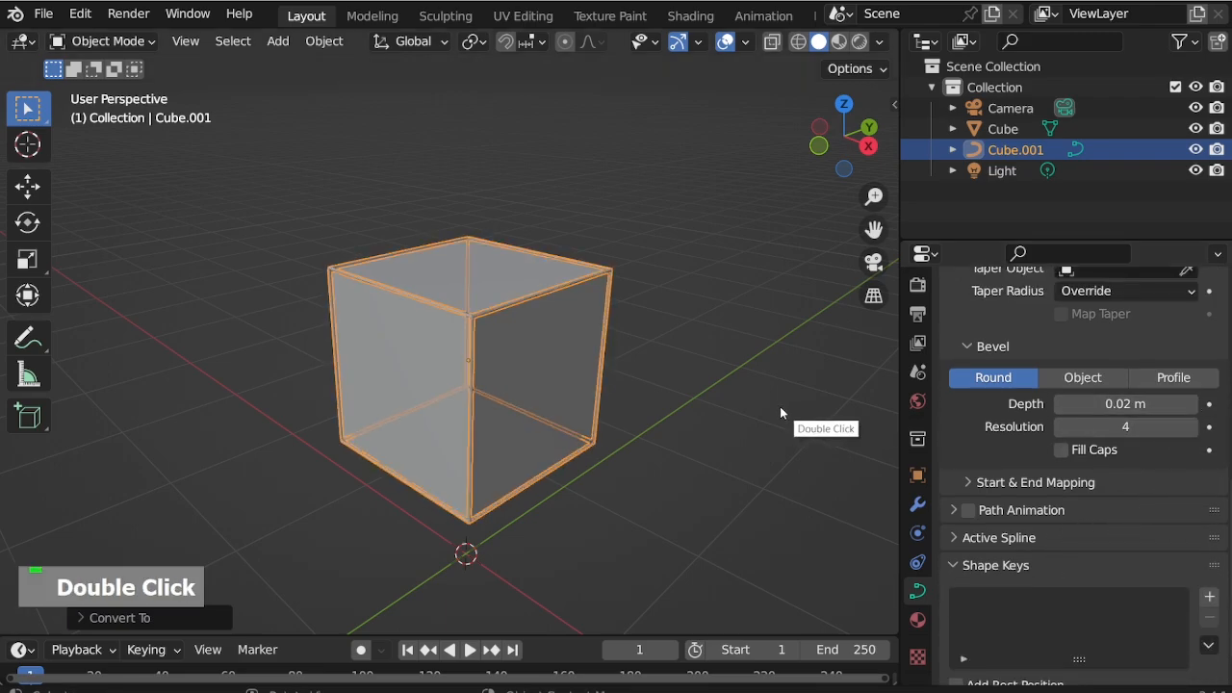
{"action": "left_click", "coordinate": [1193, 411]}
{"action": "scroll", "coordinate": [548, 356], "scroll_direction": "up", "scroll_amount": 4}
{"action": "middle_click_drag", "start_coordinate": [548, 356], "coordinate": [518, 396]}
{"action": "left_click", "coordinate": [979, 415]}
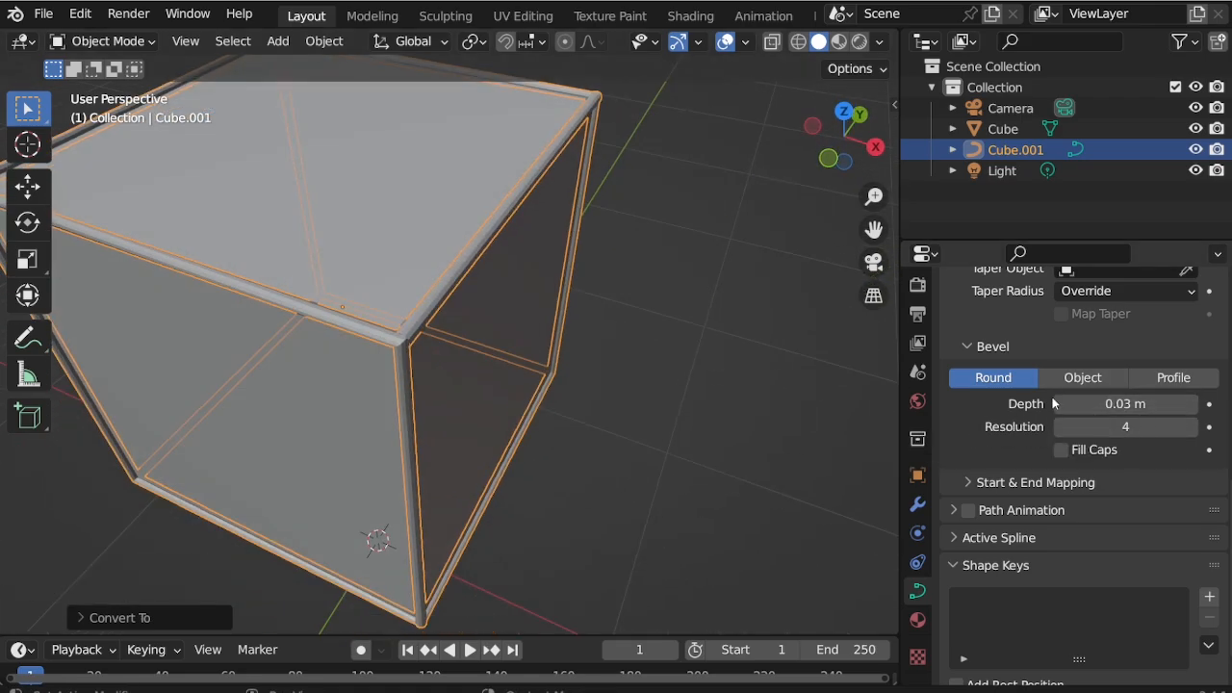
{"action": "left_click", "coordinate": [1060, 405]}
{"action": "double_click", "coordinate": [1192, 427]}
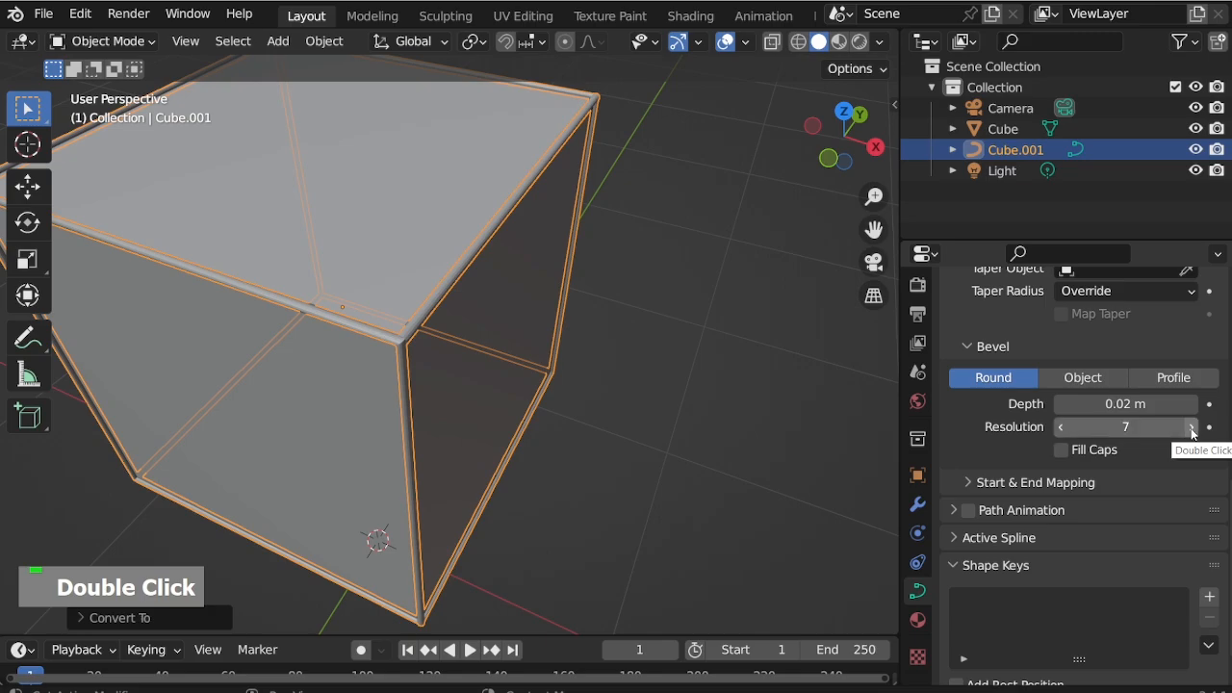
Step: Convert the bevelled curve frame back to a mesh
{"action": "scroll", "coordinate": [509, 448], "scroll_direction": "down", "scroll_amount": 4}
{"action": "middle_click_drag", "start_coordinate": [509, 449], "coordinate": [539, 366]}
{"action": "scroll", "coordinate": [459, 266], "scroll_direction": "up", "scroll_amount": 2}
{"action": "middle_click_drag", "start_coordinate": [459, 267], "coordinate": [454, 273]}
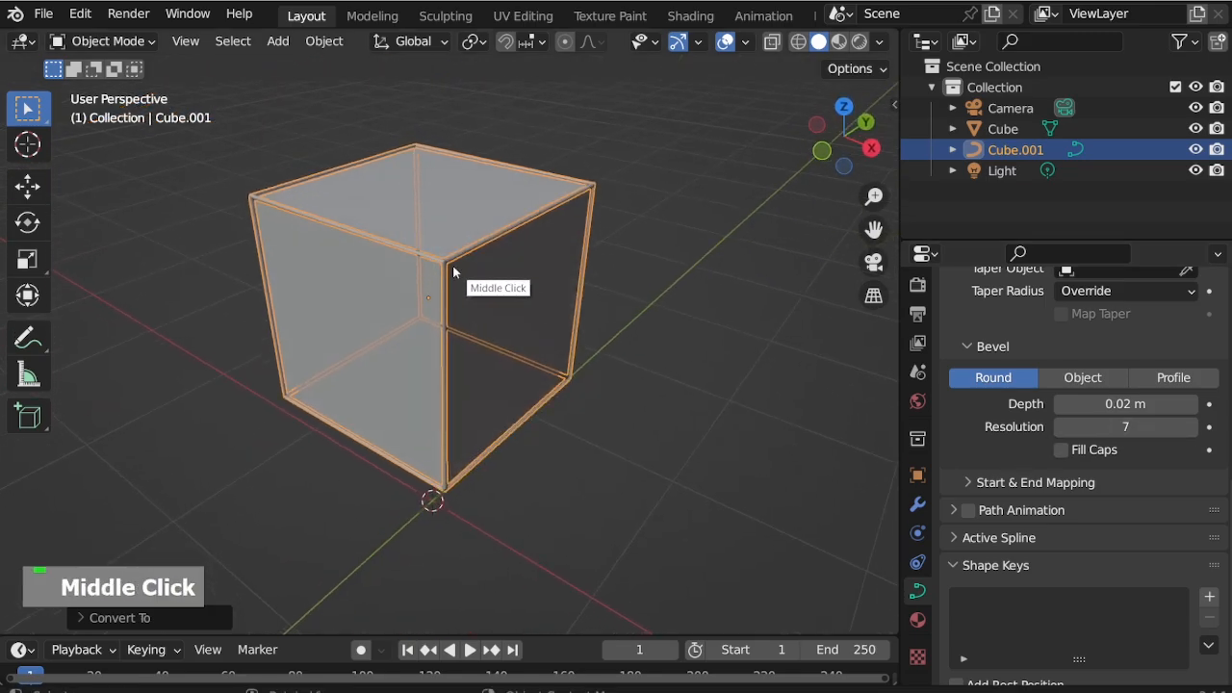
{"action": "right_click", "coordinate": [454, 273]}
{"action": "mouse_move", "coordinate": [472, 264]}
{"action": "left_click", "coordinate": [528, 283]}
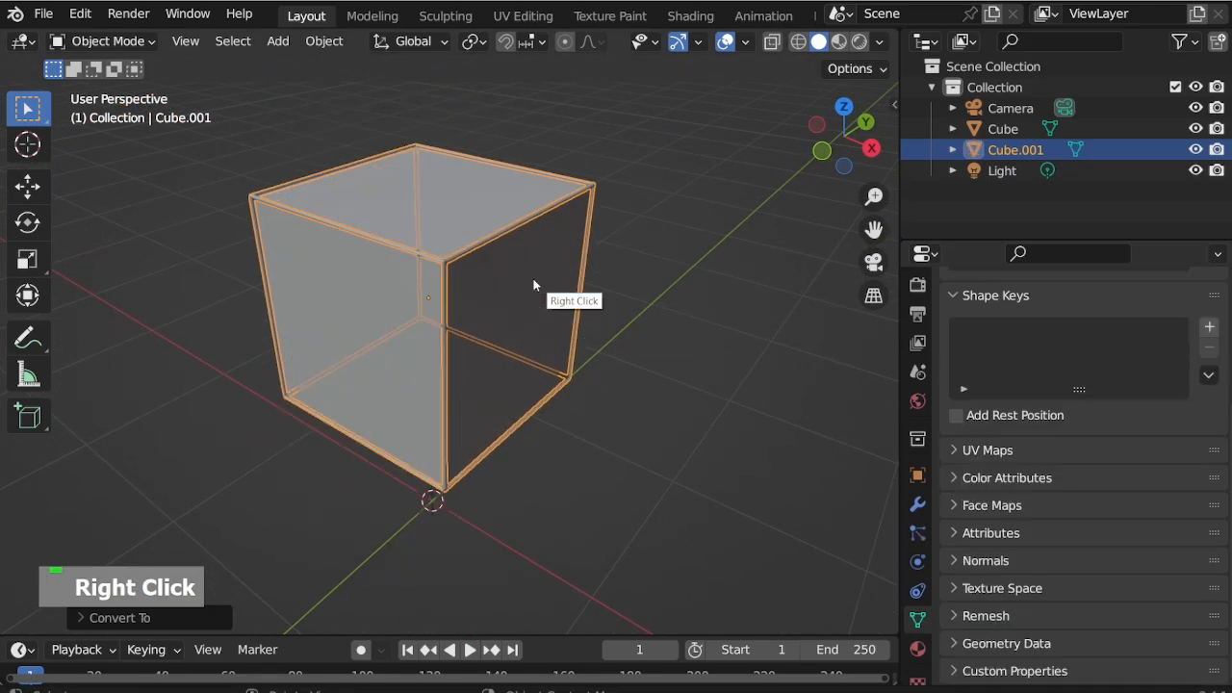
Step: Select the original cube and scale it down slightly so that it sits inside the frame
{"action": "middle_click_drag", "start_coordinate": [533, 285], "coordinate": [484, 356]}
{"action": "scroll", "coordinate": [379, 199], "scroll_direction": "up", "scroll_amount": 2}
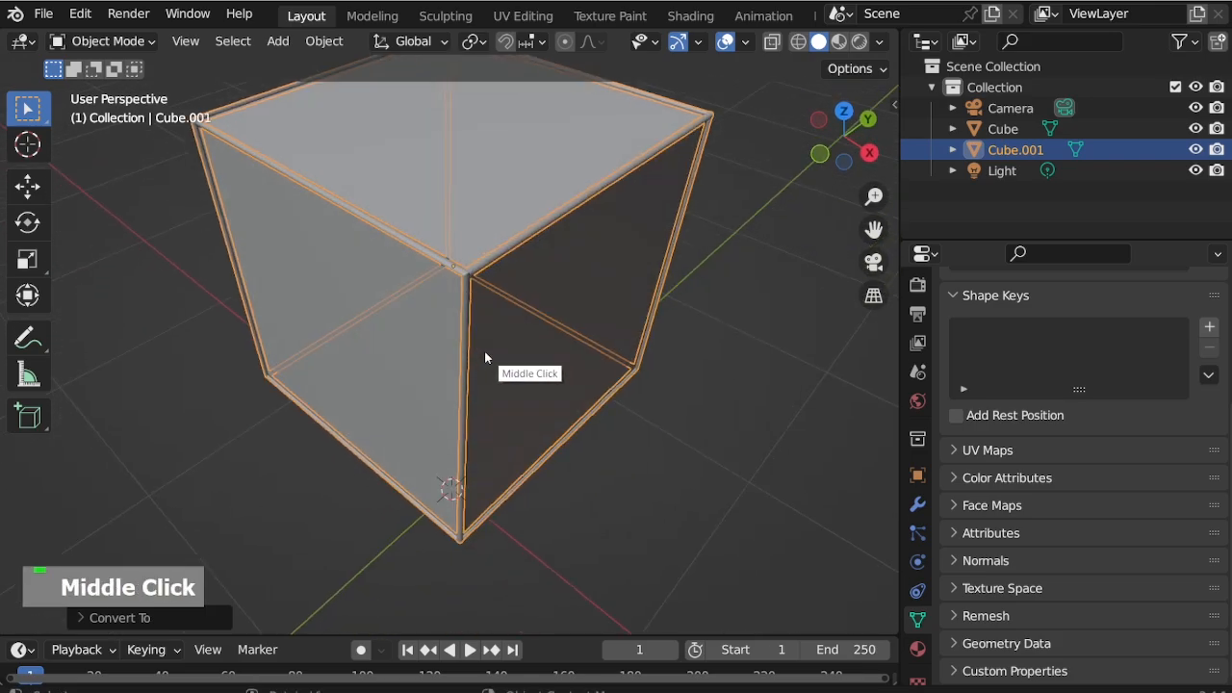
{"action": "scroll", "coordinate": [491, 348], "scroll_direction": "down", "scroll_amount": 1}
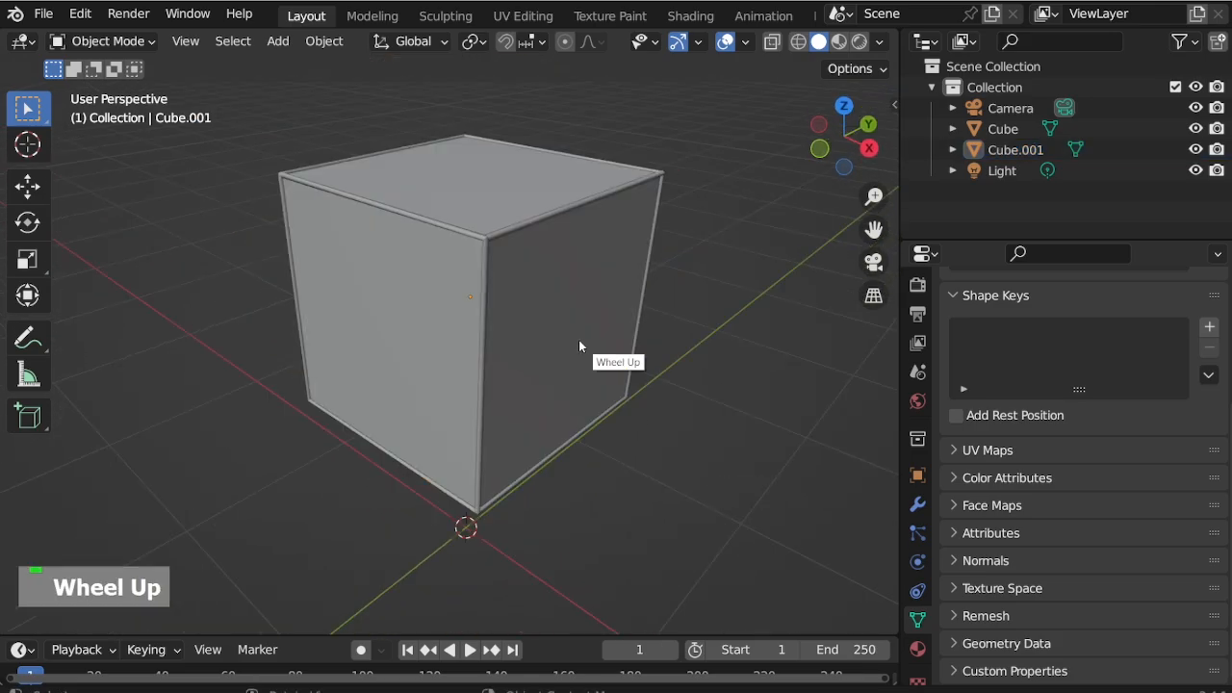
{"action": "left_click", "coordinate": [581, 345]}
{"action": "mouse_move", "coordinate": [593, 385]}
{"action": "middle_mouse_down"}
{"action": "mouse_move", "coordinate": [582, 358]}
{"action": "mouse_move", "coordinate": [589, 392]}
{"action": "middle_mouse_up"}
{"action": "scroll", "coordinate": [743, 444], "scroll_direction": "up", "scroll_amount": 1}
{"action": "key", "text": "s"}
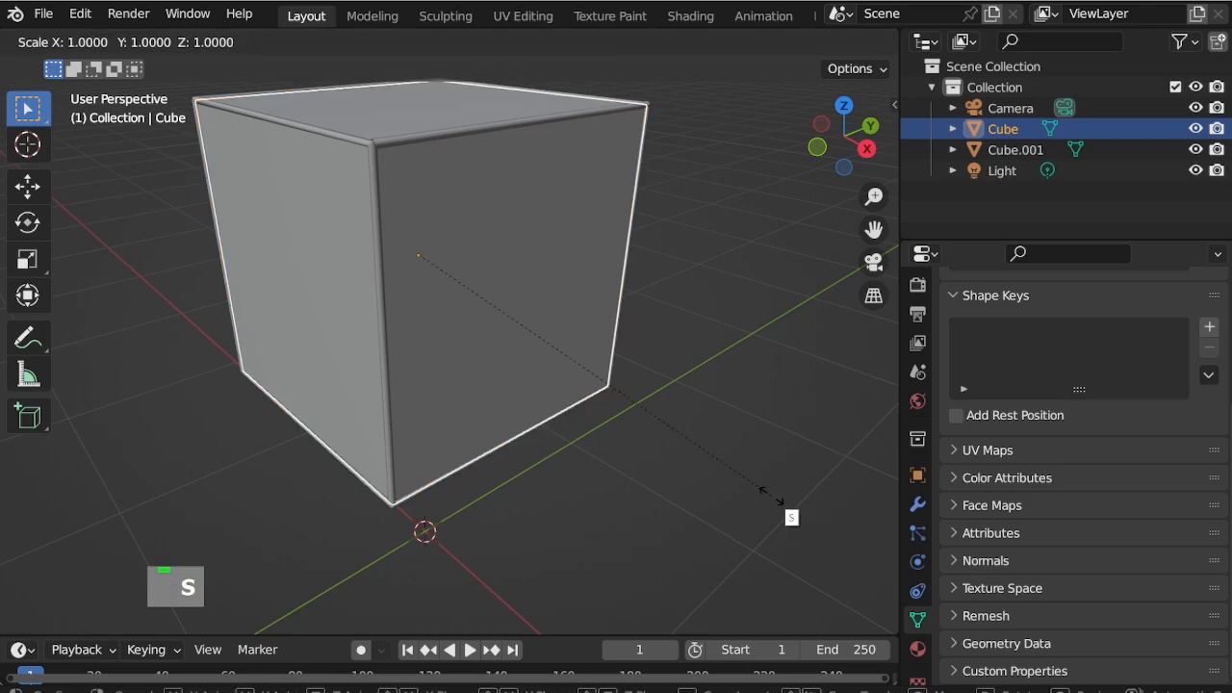
{"action": "left_click", "coordinate": [765, 493]}
{"action": "left_click", "coordinate": [746, 519]}
Step: Inspect how the cube fits its frame and switch the viewport to rendered shading
{"action": "mouse_move", "coordinate": [628, 483]}
{"action": "middle_mouse_down"}
{"action": "mouse_move", "coordinate": [595, 440]}
{"action": "mouse_move", "coordinate": [611, 466]}
{"action": "middle_mouse_up"}
{"action": "scroll", "coordinate": [562, 423], "scroll_direction": "down", "scroll_amount": 1}
{"action": "scroll", "coordinate": [524, 393], "scroll_direction": "up", "scroll_amount": 3}
{"action": "middle_click_drag", "start_coordinate": [403, 483], "coordinate": [473, 242]}
{"action": "scroll", "coordinate": [446, 379], "scroll_direction": "down", "scroll_amount": 5}
{"action": "scroll", "coordinate": [472, 243], "scroll_direction": "up", "scroll_amount": 2}
{"action": "left_click", "coordinate": [858, 42]}
Step: Delete the default light from the scene
{"action": "scroll", "coordinate": [612, 366], "scroll_direction": "down", "scroll_amount": 2}
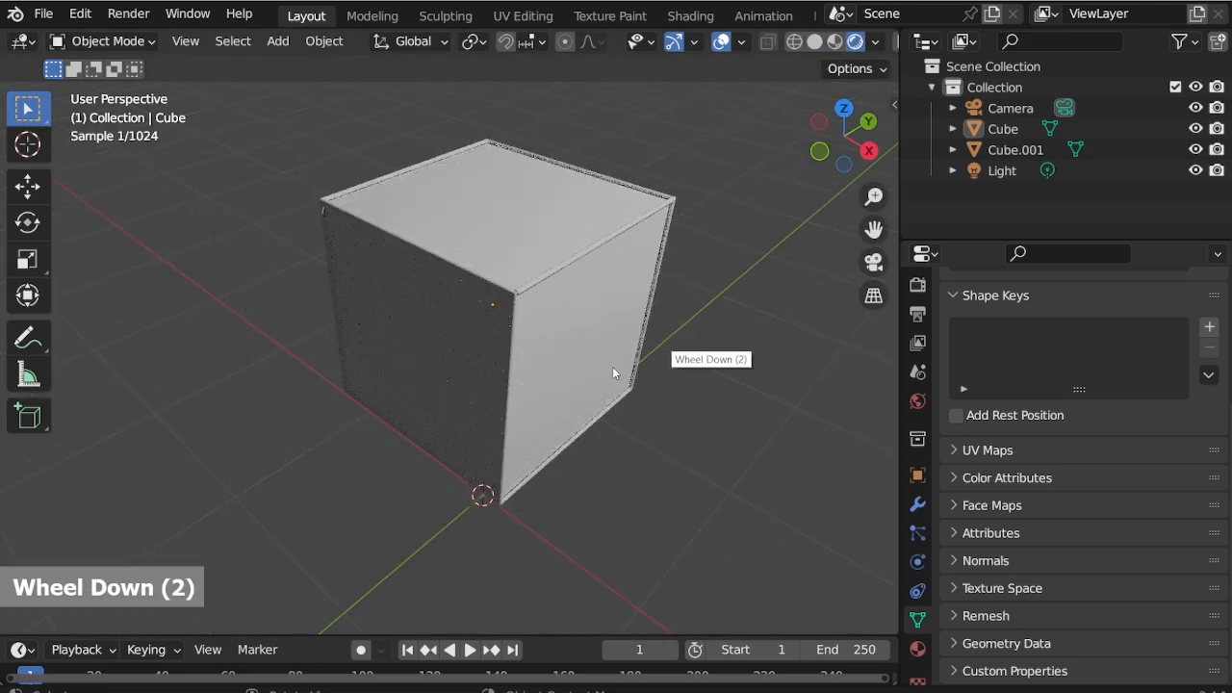
{"action": "middle_click_drag", "start_coordinate": [375, 448], "coordinate": [450, 404]}
{"action": "scroll", "coordinate": [442, 402], "scroll_direction": "down", "scroll_amount": 10}
{"action": "left_click", "coordinate": [655, 181]}
{"action": "key", "text": "Delete"}
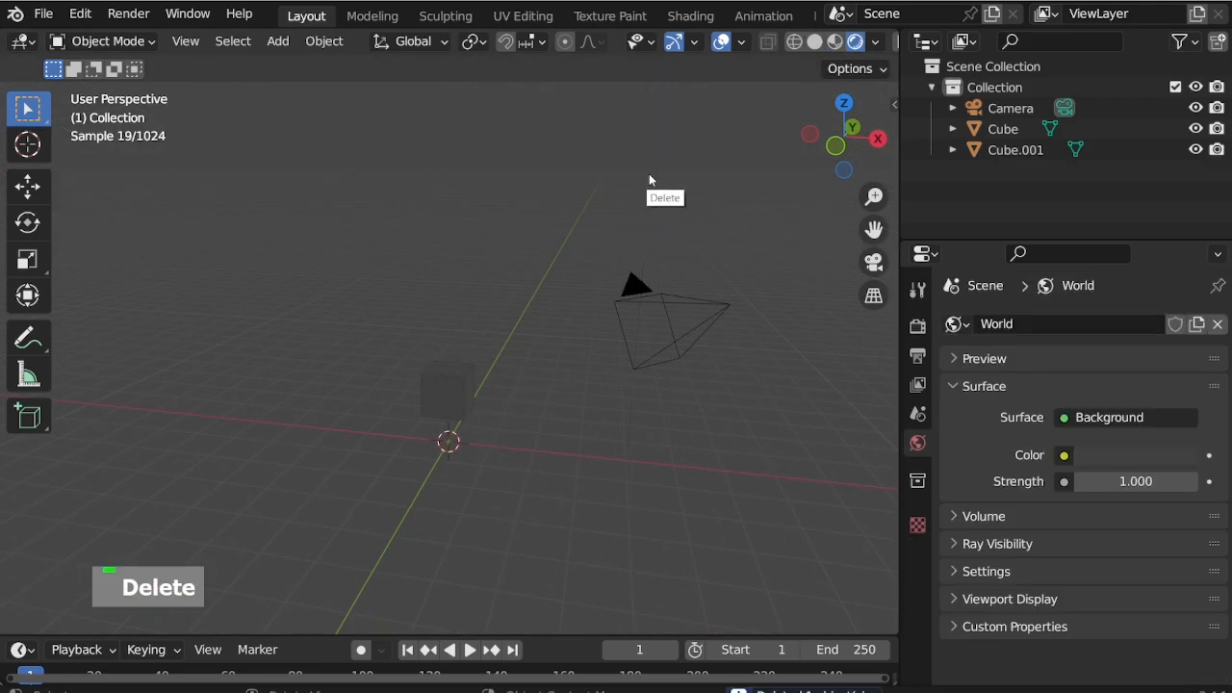
Step: Add a sun light to the scene
{"action": "scroll", "coordinate": [456, 385], "scroll_direction": "up", "scroll_amount": 3}
{"action": "middle_click_drag", "start_coordinate": [526, 410], "coordinate": [505, 331]}
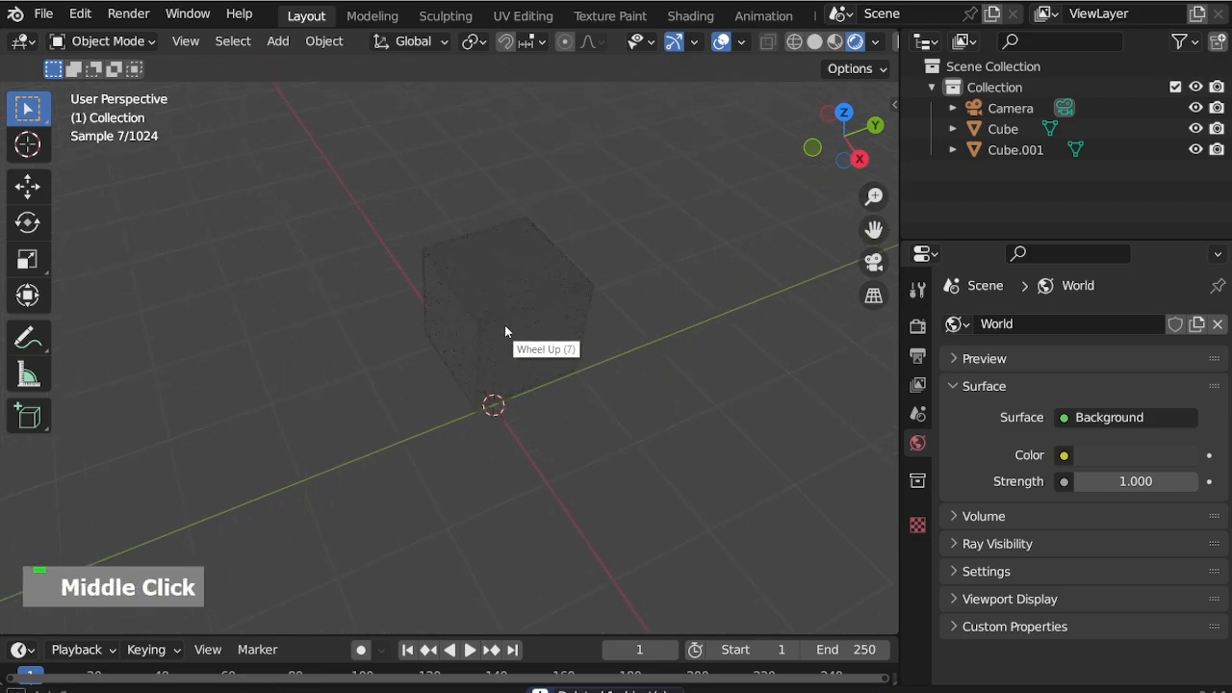
{"action": "key", "text": "shift+a"}
{"action": "mouse_move", "coordinate": [433, 545]}
{"action": "left_click", "coordinate": [610, 567]}
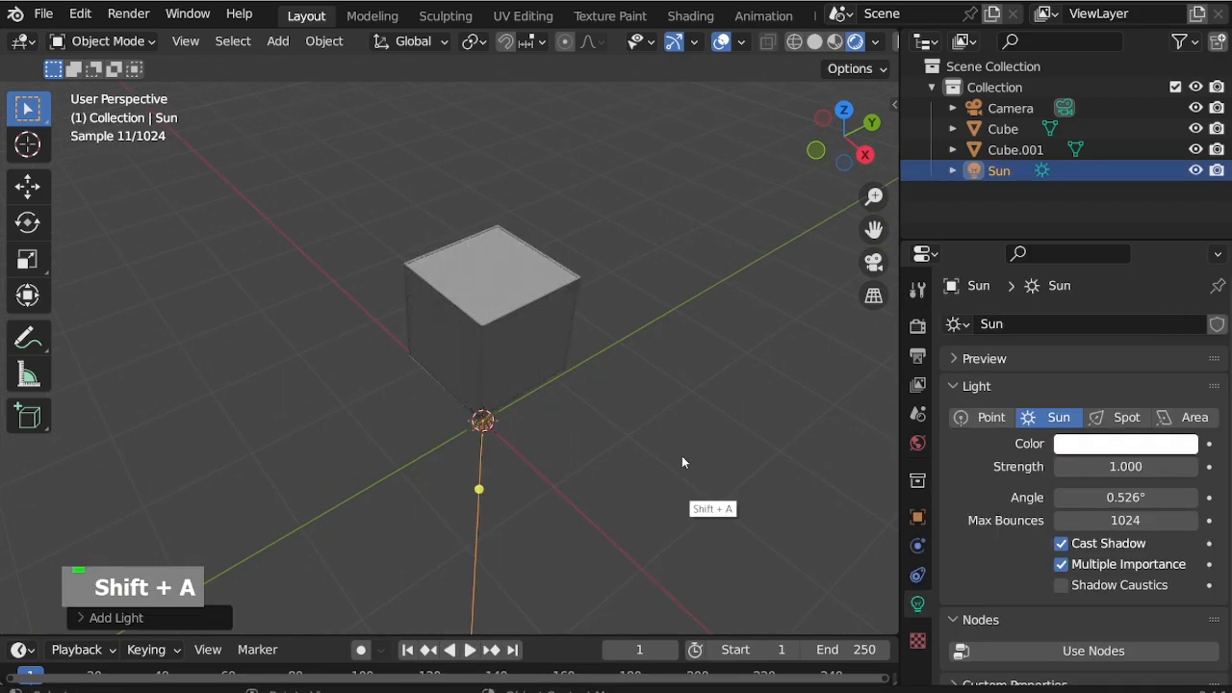
Step: Rotate the sun freely and around the global Z axis so it lights the cube's front sides
{"action": "key", "text": "r"}
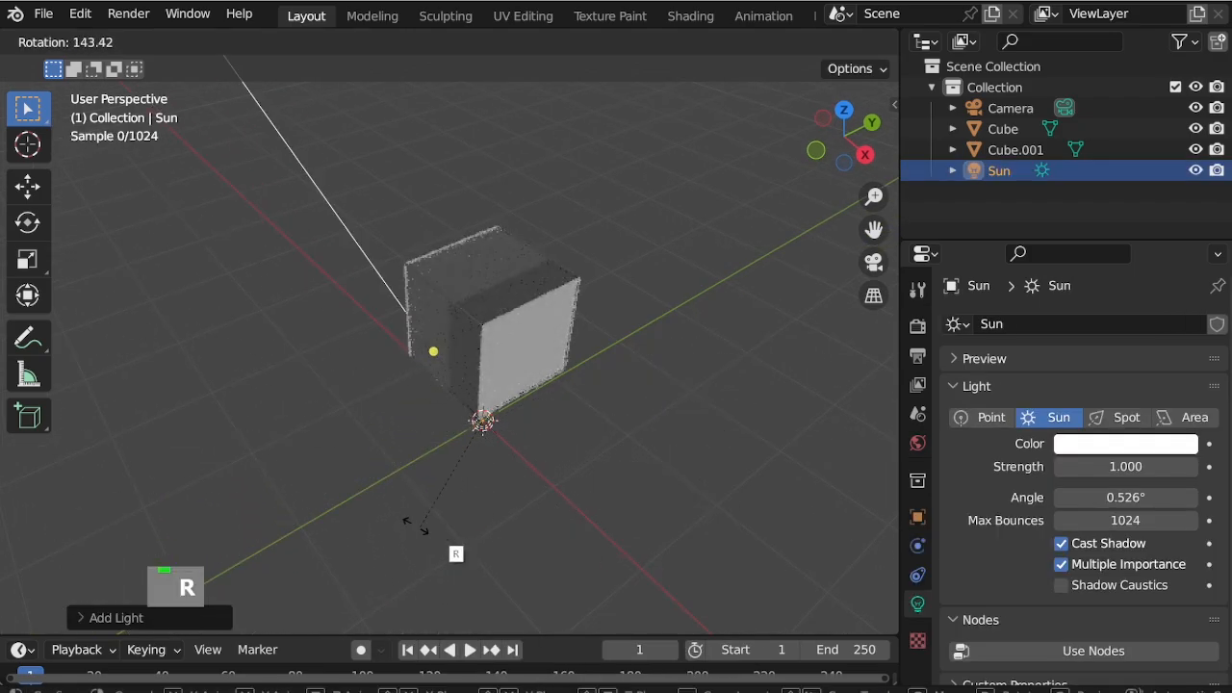
{"action": "left_click", "coordinate": [655, 514]}
{"action": "scroll", "coordinate": [506, 344], "scroll_direction": "up", "scroll_amount": 3}
{"action": "mouse_move", "coordinate": [473, 427]}
{"action": "middle_mouse_down"}
{"action": "mouse_move", "coordinate": [506, 344]}
{"action": "mouse_move", "coordinate": [471, 433]}
{"action": "middle_mouse_up"}
{"action": "key", "text": "r"}
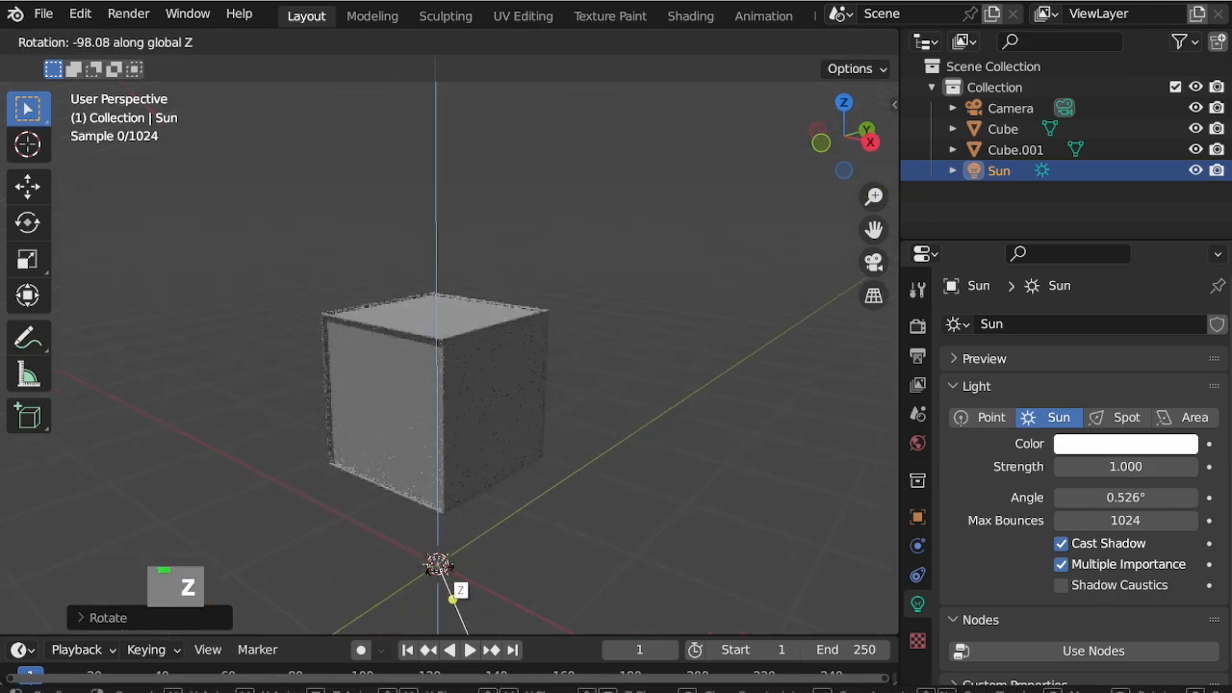
{"action": "left_click", "coordinate": [459, 583]}
{"action": "middle_click_drag", "start_coordinate": [436, 409], "coordinate": [416, 366]}
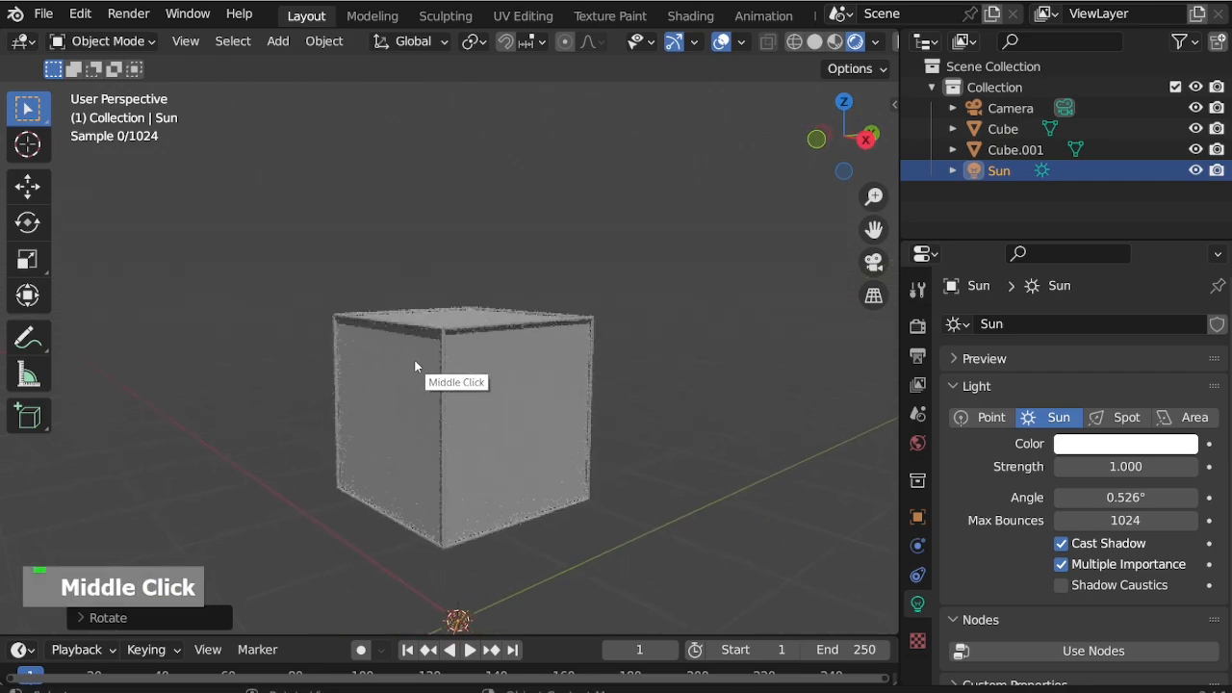
Step: Set the sun's strength to 10 and give its white light colour a slight tint
{"action": "left_click", "coordinate": [1110, 466]}
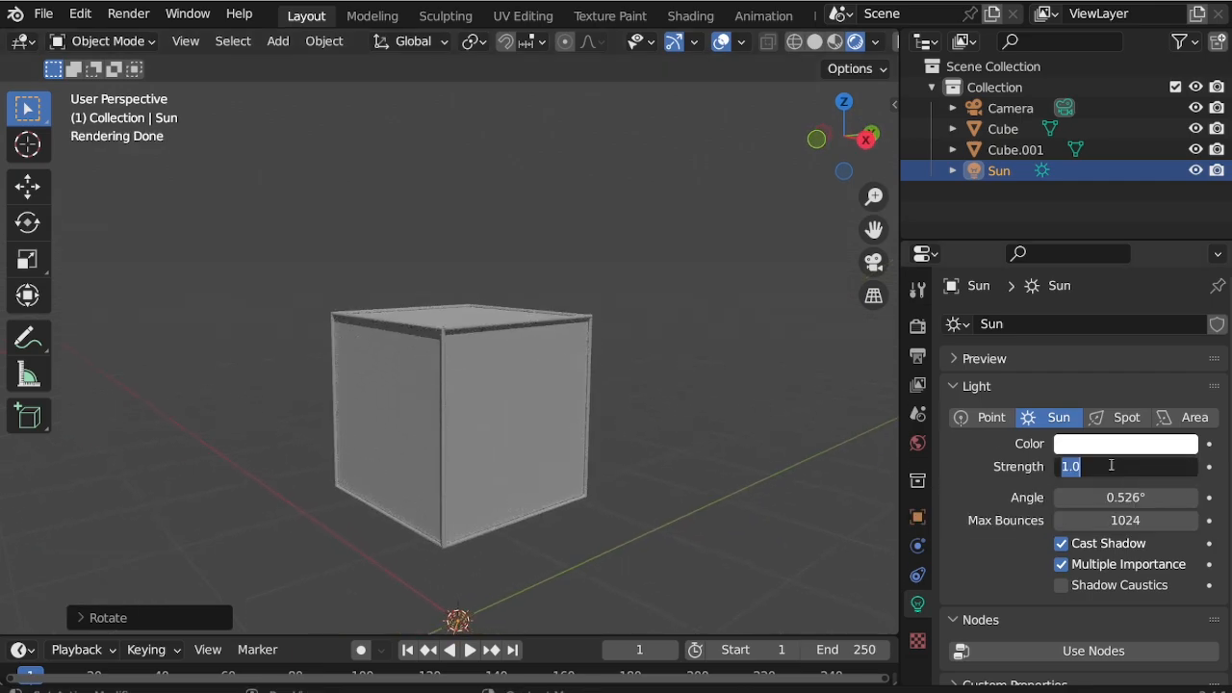
{"action": "type", "text": "10"}
{"action": "key", "text": "Return"}
{"action": "left_click", "coordinate": [1141, 443]}
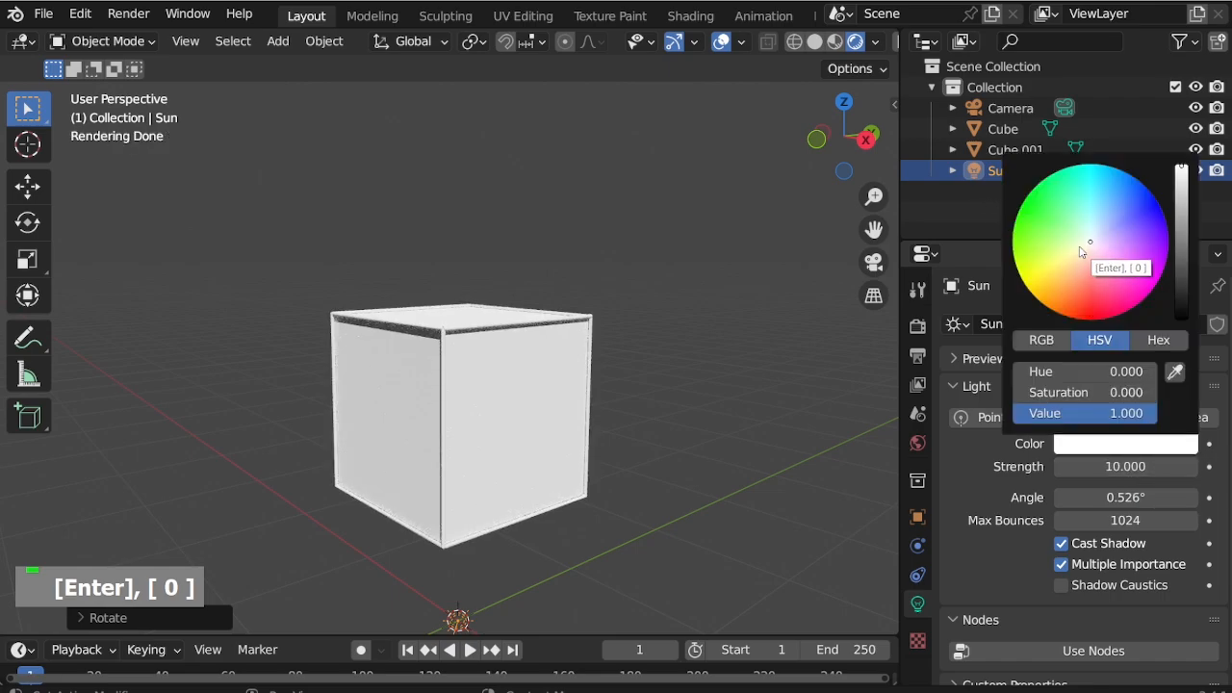
{"action": "left_click", "coordinate": [1083, 252]}
Step: Select the inner cube and set the transmission of its material to 1.000
{"action": "middle_click_drag", "start_coordinate": [380, 326], "coordinate": [409, 348]}
{"action": "scroll", "coordinate": [409, 348], "scroll_direction": "up", "scroll_amount": 1}
{"action": "left_click", "coordinate": [572, 448]}
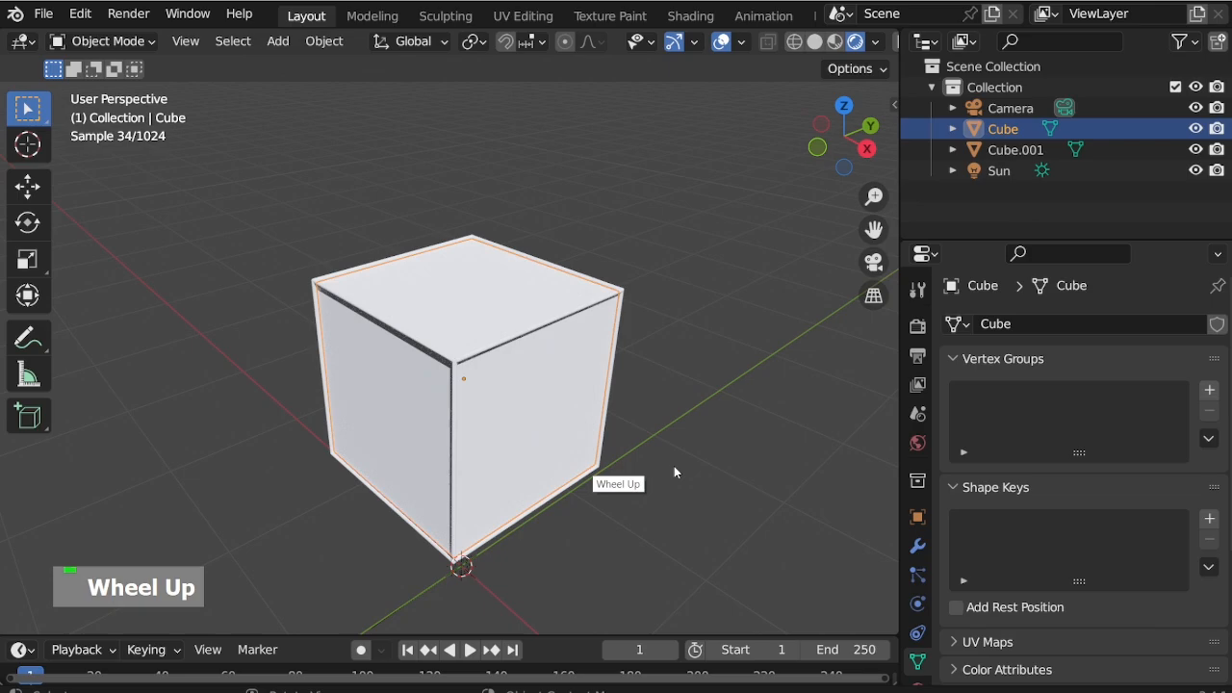
{"action": "scroll", "coordinate": [917, 640], "scroll_direction": "down", "scroll_amount": 4}
{"action": "left_click", "coordinate": [917, 620]}
{"action": "scroll", "coordinate": [992, 452], "scroll_direction": "down", "scroll_amount": 9}
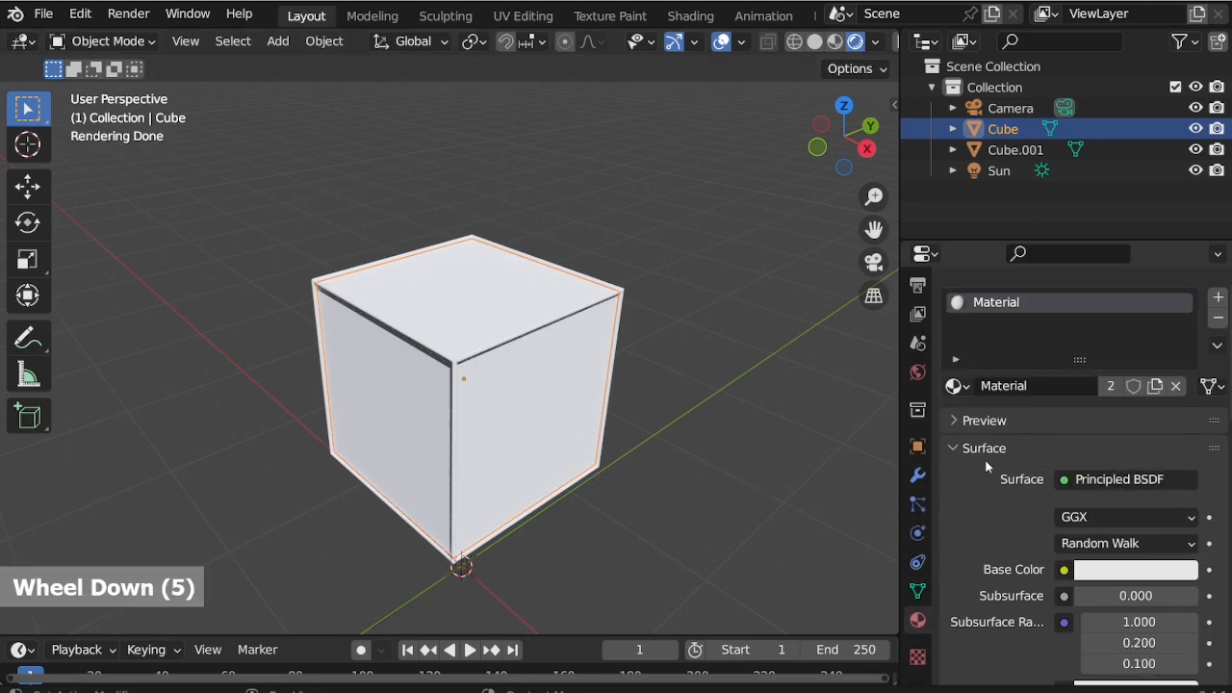
{"action": "scroll", "coordinate": [1082, 415], "scroll_direction": "down", "scroll_amount": 11}
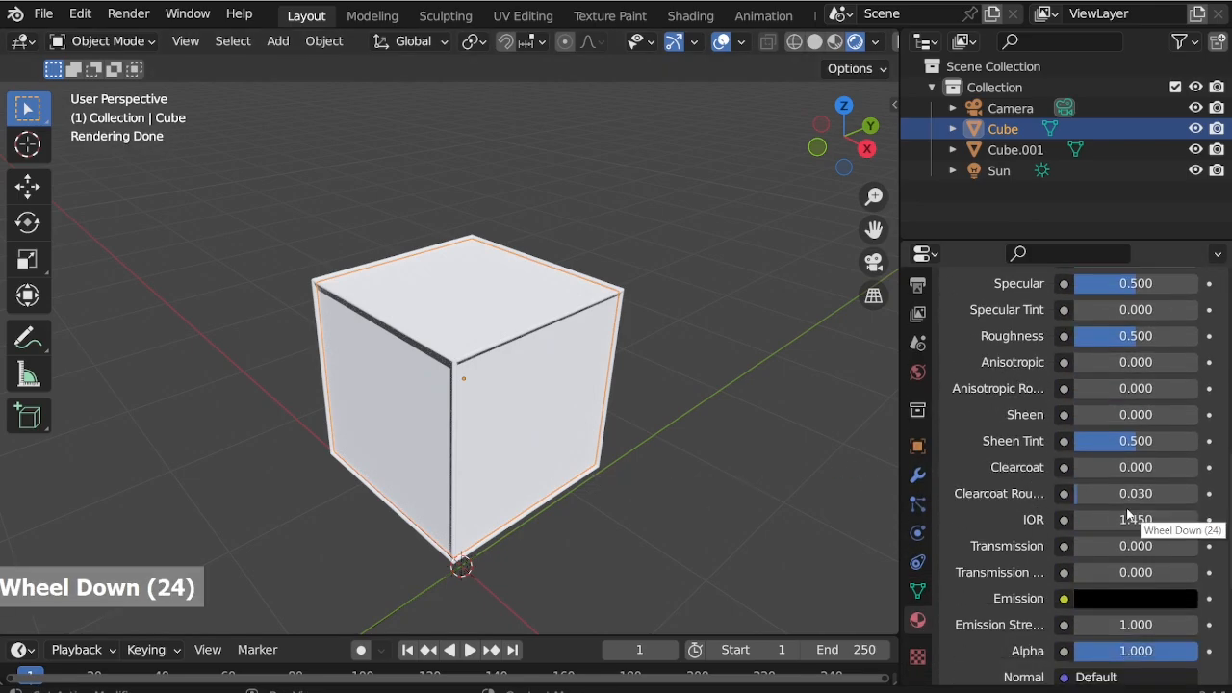
{"action": "scroll", "coordinate": [982, 534], "scroll_direction": "down", "scroll_amount": 2}
{"action": "left_click_drag", "start_coordinate": [1094, 492], "coordinate": [1185, 494]}
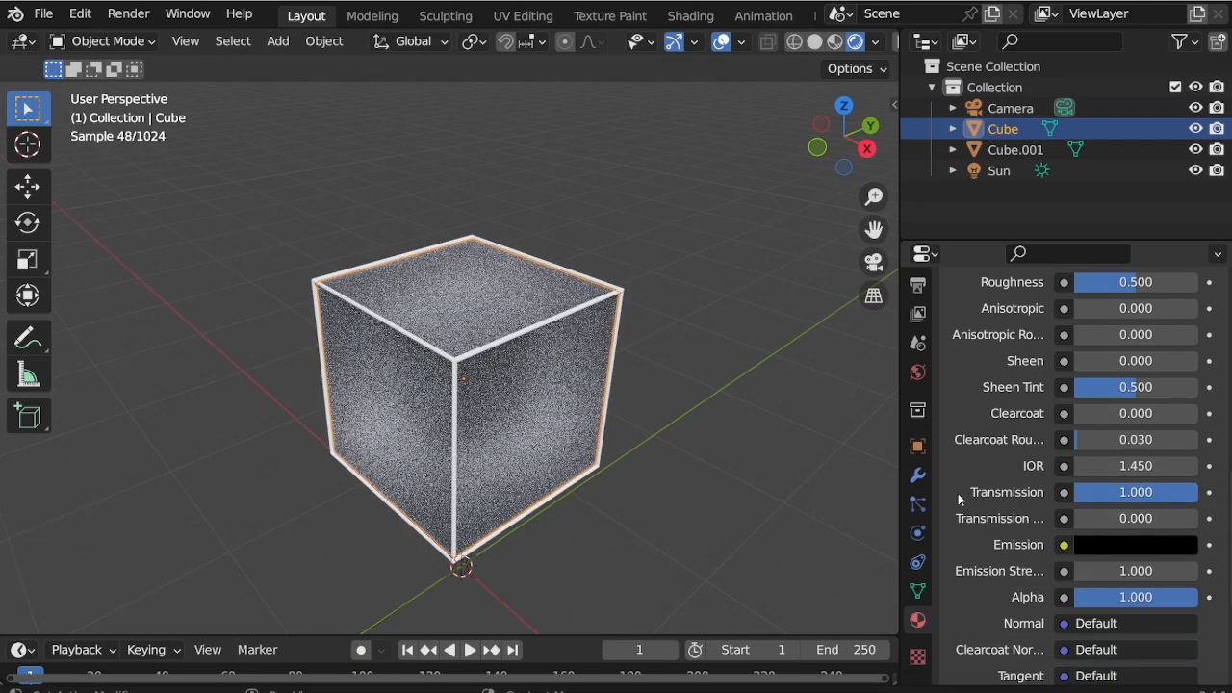
Step: Add a plane beneath the cube and scale it up into a large floor
{"action": "scroll", "coordinate": [963, 512], "scroll_direction": "up", "scroll_amount": 8}
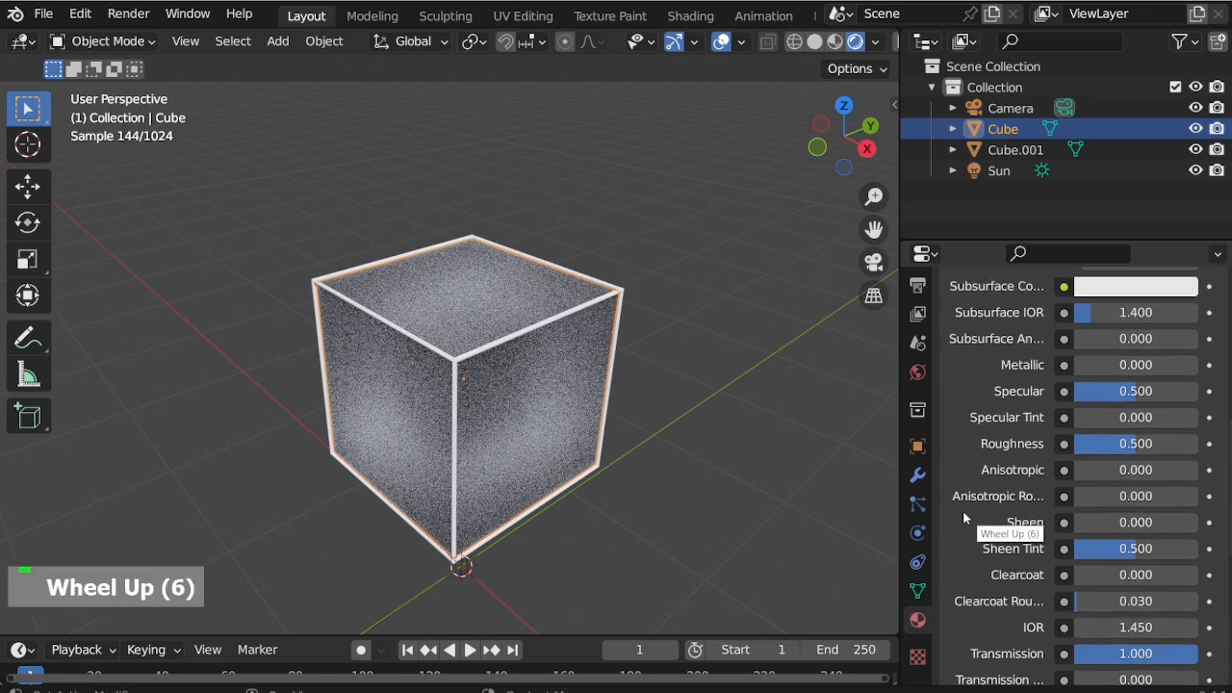
{"action": "scroll", "coordinate": [493, 414], "scroll_direction": "down", "scroll_amount": 2}
{"action": "key", "text": "shift+a"}
{"action": "mouse_move", "coordinate": [389, 171]}
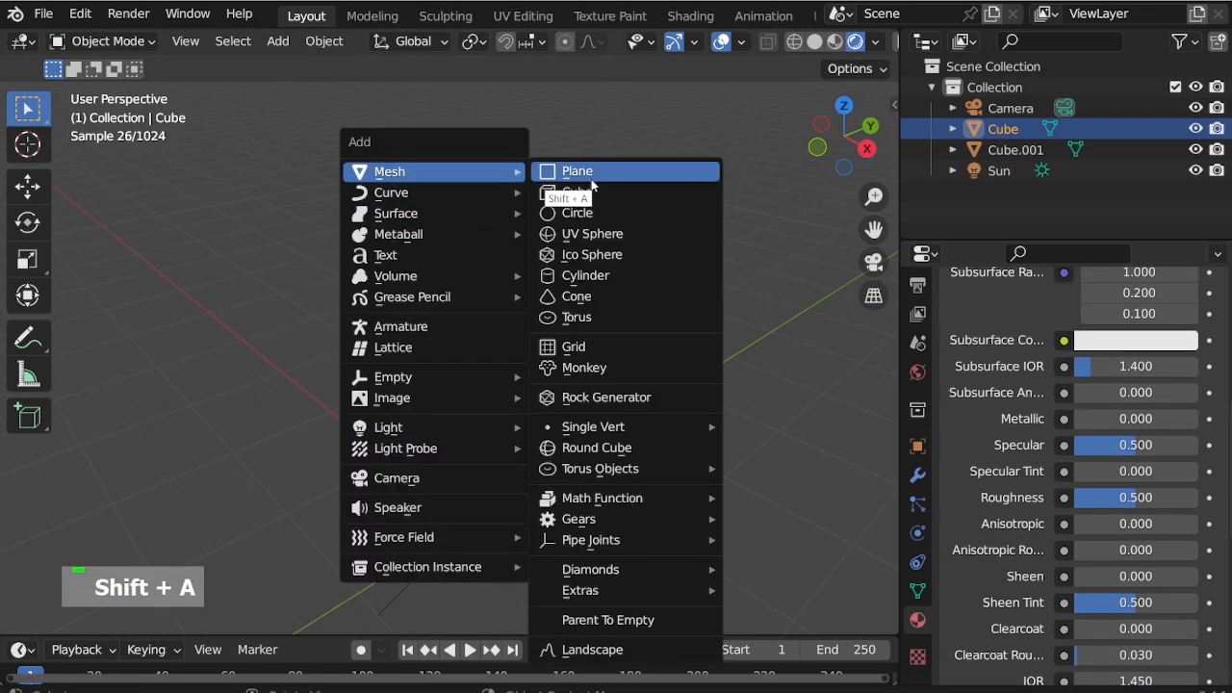
{"action": "left_click", "coordinate": [578, 170]}
{"action": "key", "text": "s"}
{"action": "left_click", "coordinate": [594, 276]}
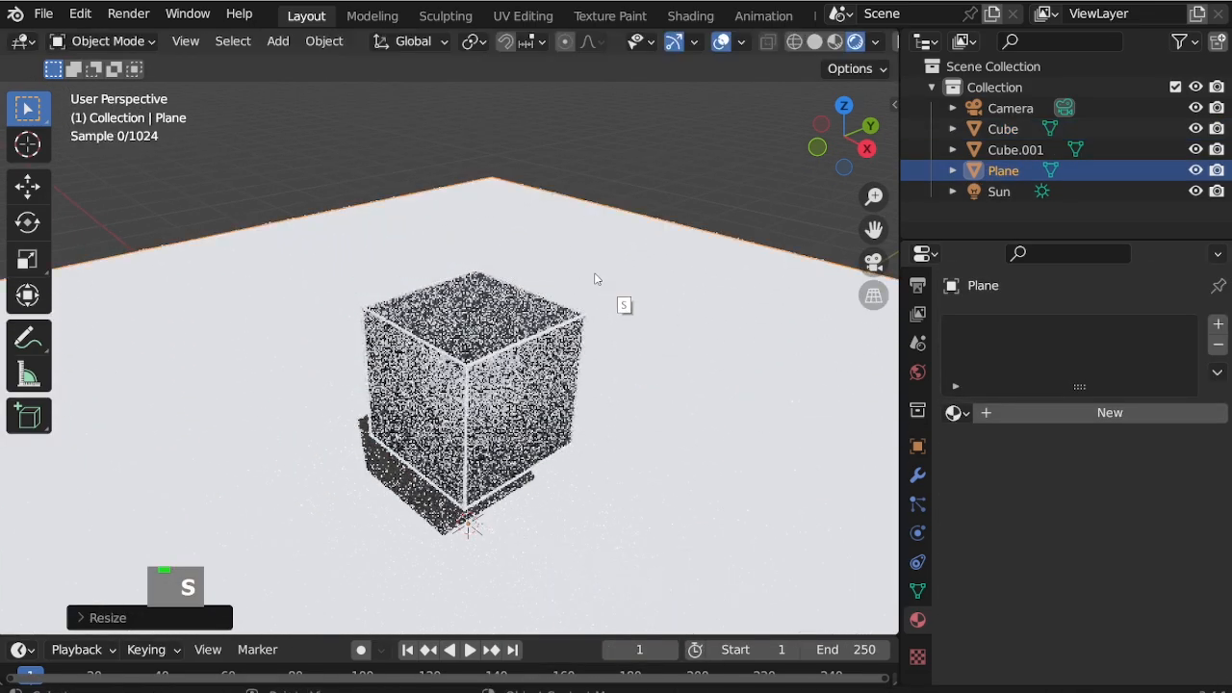
Step: Select the inner cube and set the roughness of its material to 0.181
{"action": "scroll", "coordinate": [500, 530], "scroll_direction": "up", "scroll_amount": 3}
{"action": "middle_click_drag", "start_coordinate": [440, 413], "coordinate": [459, 327]}
{"action": "left_click", "coordinate": [449, 295]}
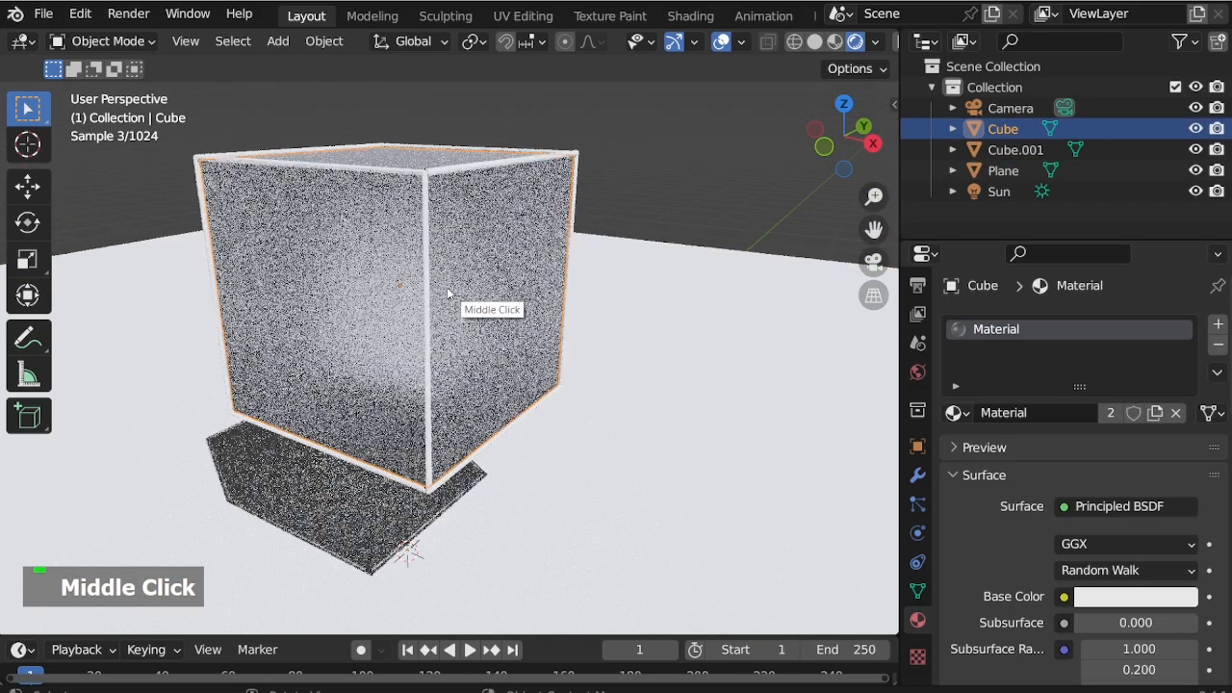
{"action": "scroll", "coordinate": [1013, 556], "scroll_direction": "down", "scroll_amount": 6}
{"action": "scroll", "coordinate": [1013, 553], "scroll_direction": "down", "scroll_amount": 8}
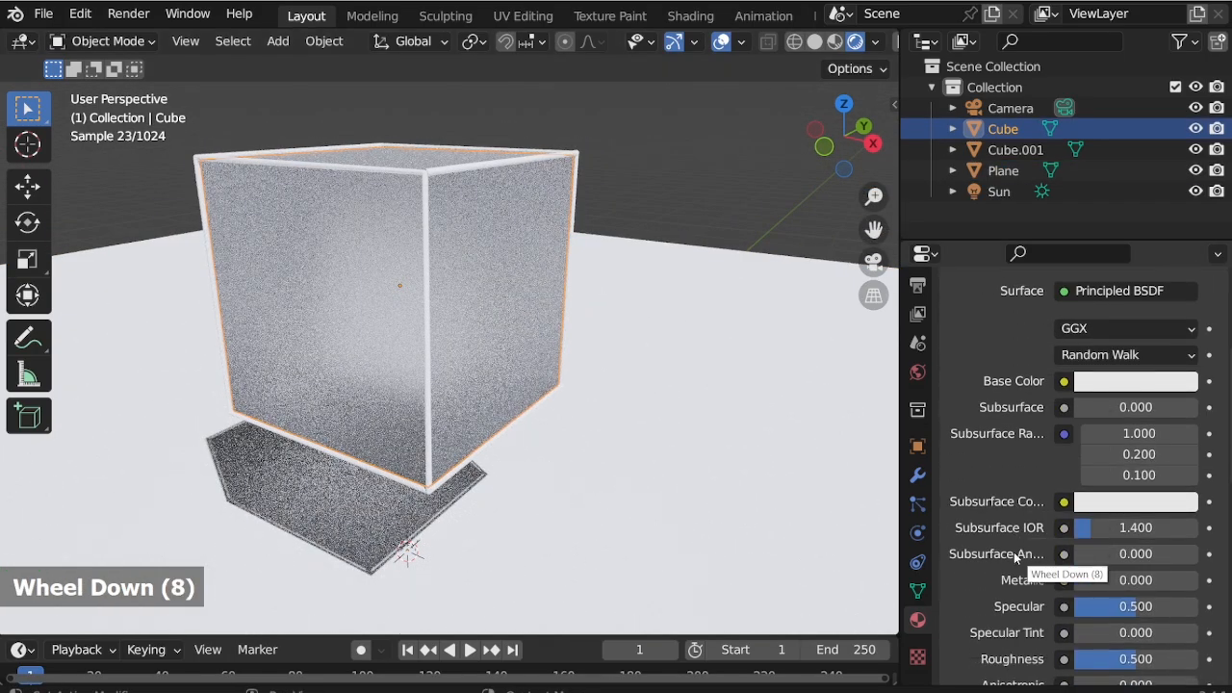
{"action": "left_click_drag", "start_coordinate": [1129, 508], "coordinate": [1089, 507]}
{"action": "middle_click", "coordinate": [653, 403]}
{"action": "middle_click_drag", "start_coordinate": [653, 397], "coordinate": [608, 436]}
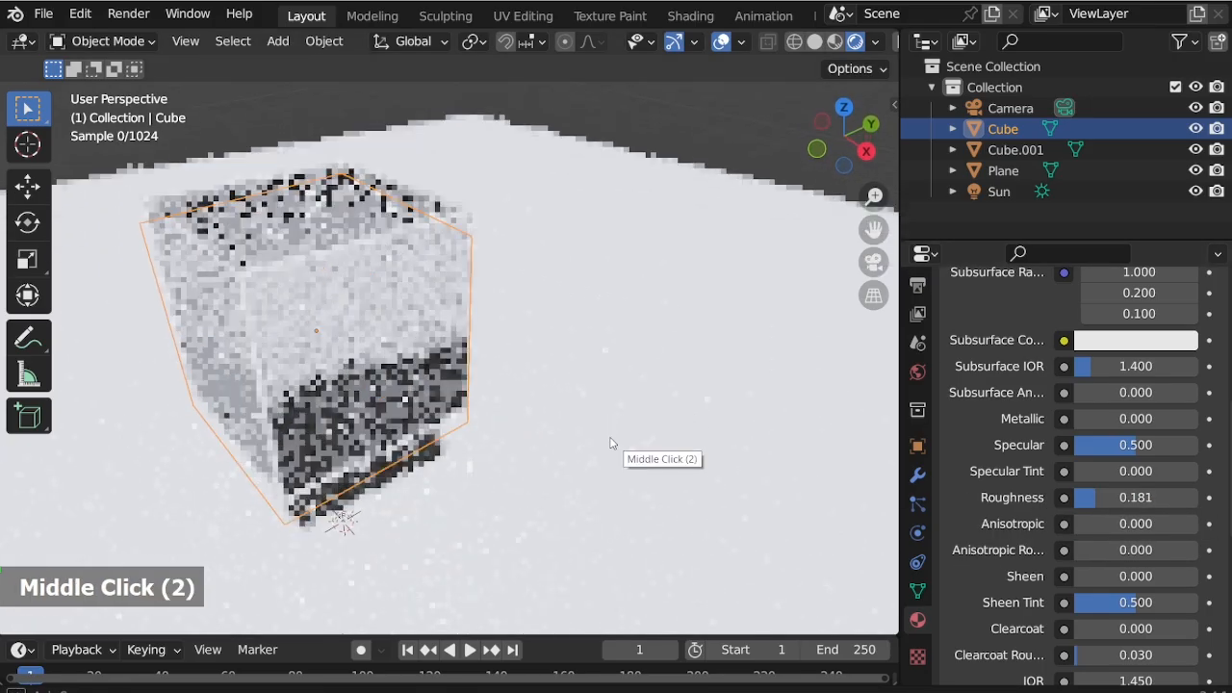
{"action": "scroll", "coordinate": [255, 318], "scroll_direction": "up", "scroll_amount": 1}
Step: Select the edge frame around the cube and set its material's base colour to black
{"action": "left_click", "coordinate": [323, 335]}
{"action": "left_click", "coordinate": [1013, 416]}
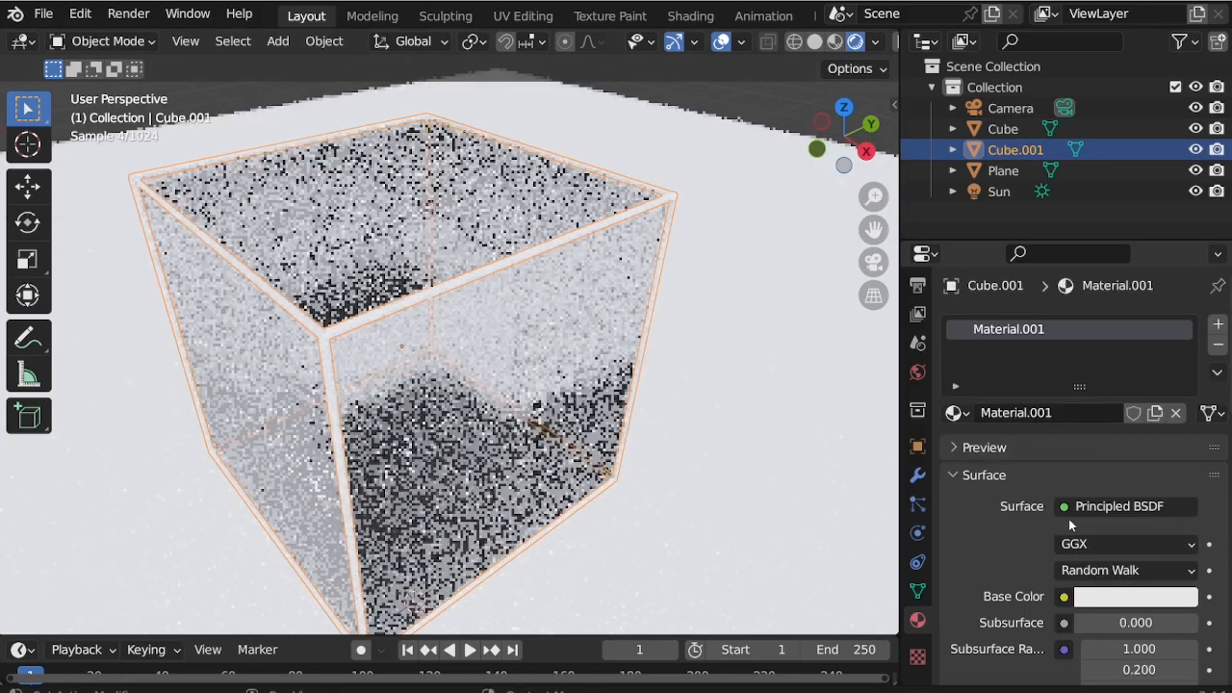
{"action": "left_click", "coordinate": [1136, 596]}
{"action": "left_click_drag", "start_coordinate": [1182, 307], "coordinate": [1183, 457]}
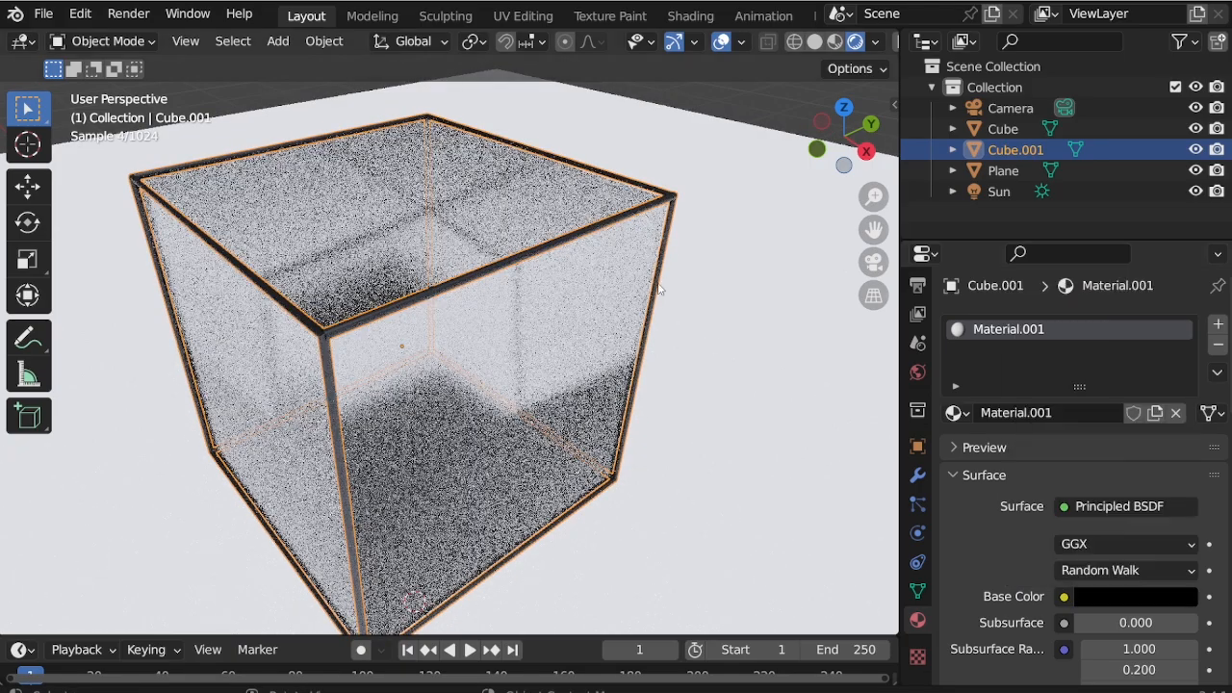
{"action": "scroll", "coordinate": [638, 462], "scroll_direction": "down", "scroll_amount": 1}
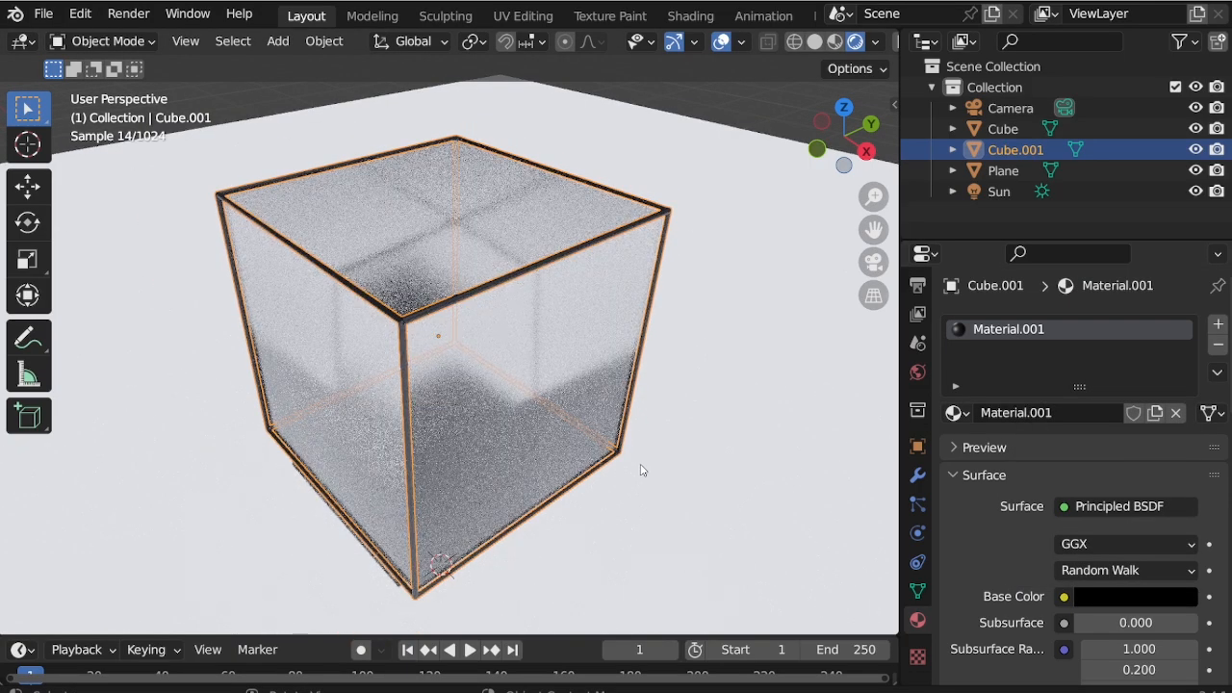
Step: Add a UV sphere at the base of the cube and scale it down to about half size
{"action": "left_click", "coordinate": [575, 443]}
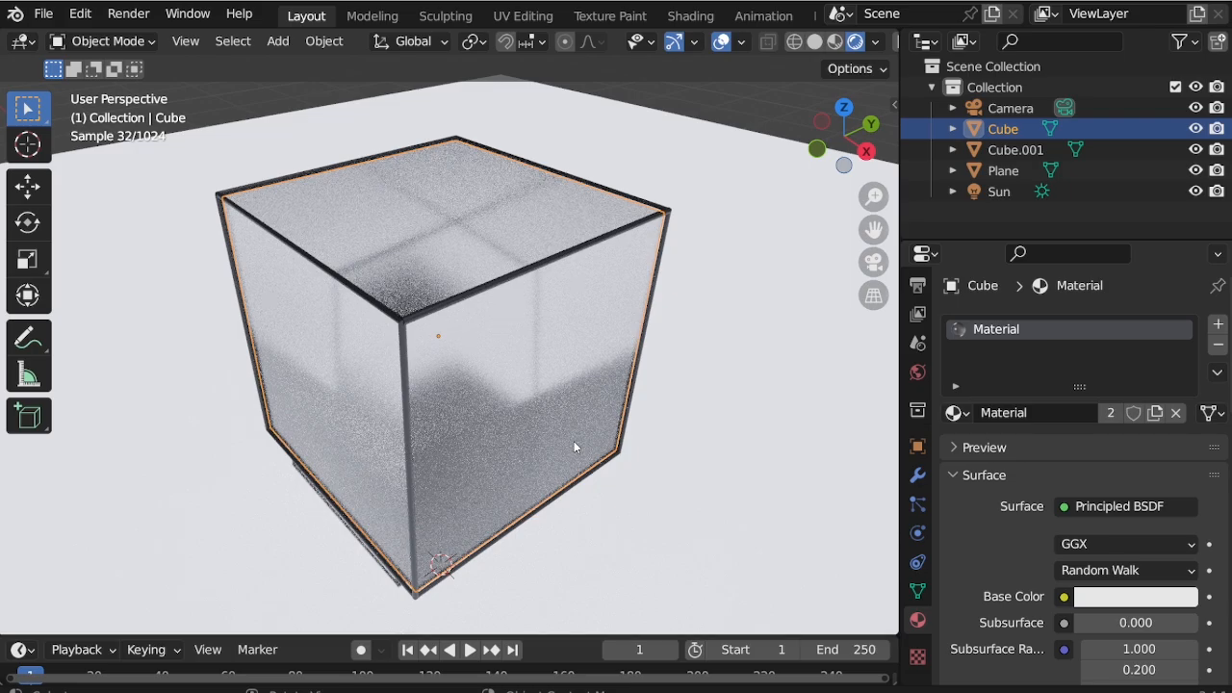
{"action": "left_click", "coordinate": [500, 417]}
{"action": "scroll", "coordinate": [500, 417], "scroll_direction": "up", "scroll_amount": 1}
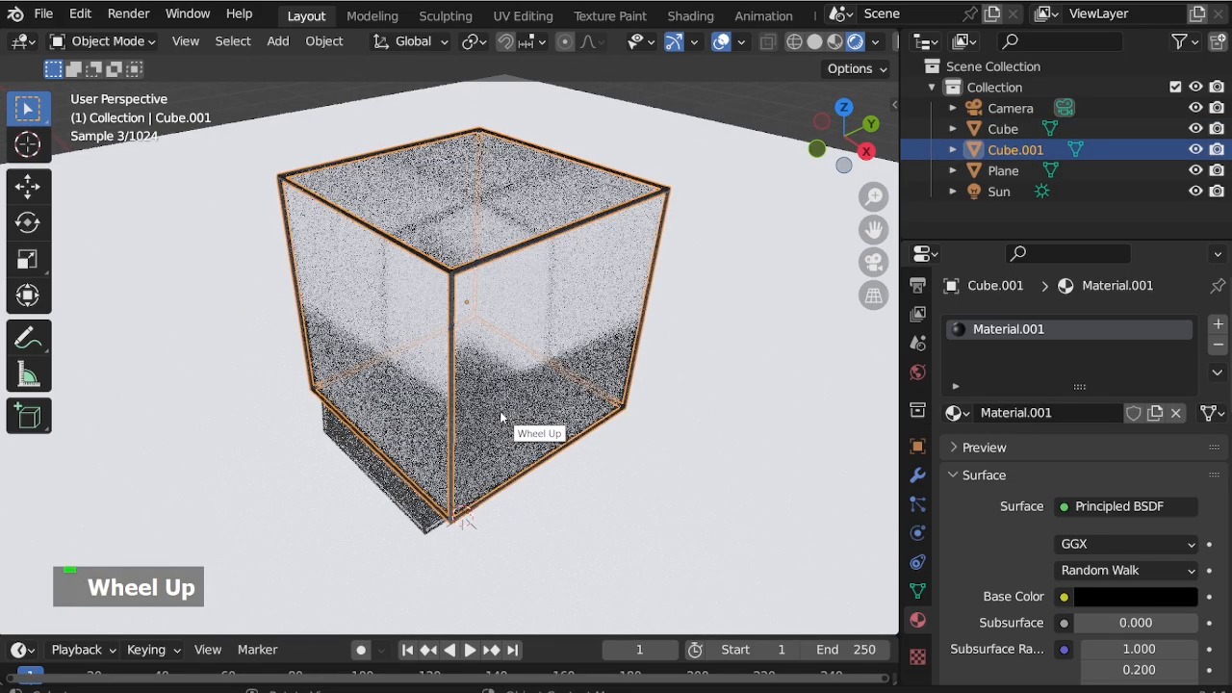
{"action": "key", "text": "shift+a"}
{"action": "mouse_move", "coordinate": [543, 302]}
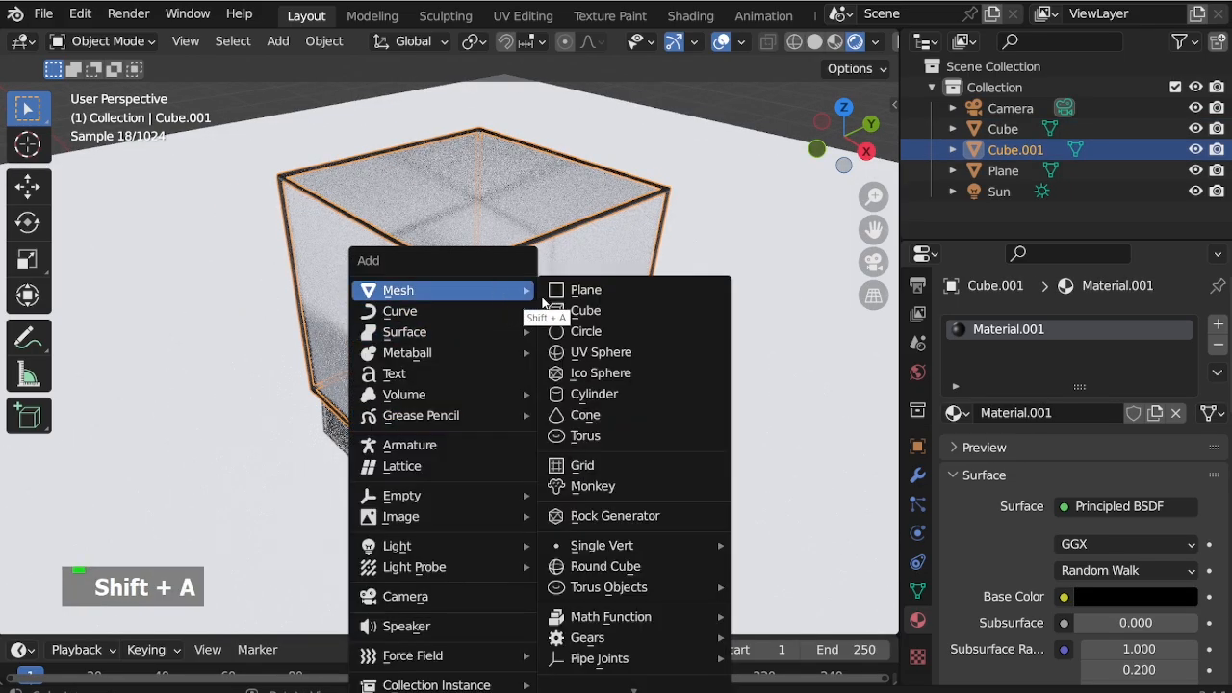
{"action": "left_click", "coordinate": [611, 351]}
{"action": "key", "text": "s"}
{"action": "left_click", "coordinate": [569, 550]}
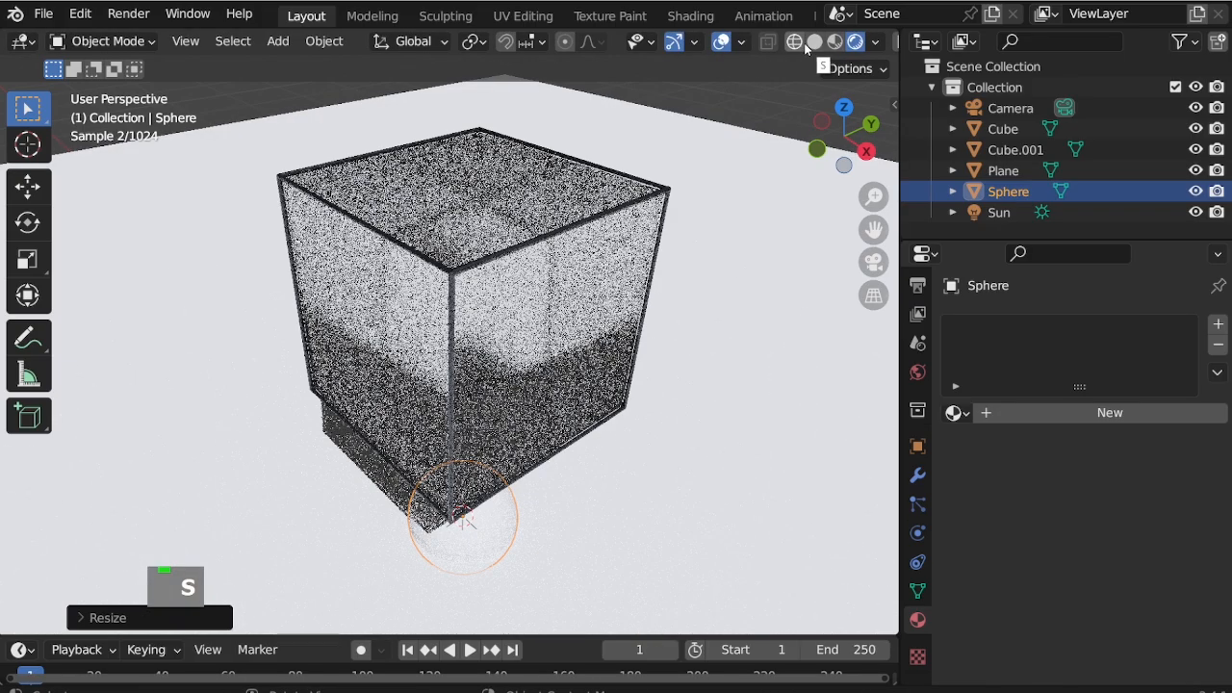
Step: In solid shading from the top view, move the sphere onto the frame's back-left corner
{"action": "left_click", "coordinate": [800, 43]}
{"action": "left_click", "coordinate": [818, 41]}
{"action": "key", "text": "KP_7"}
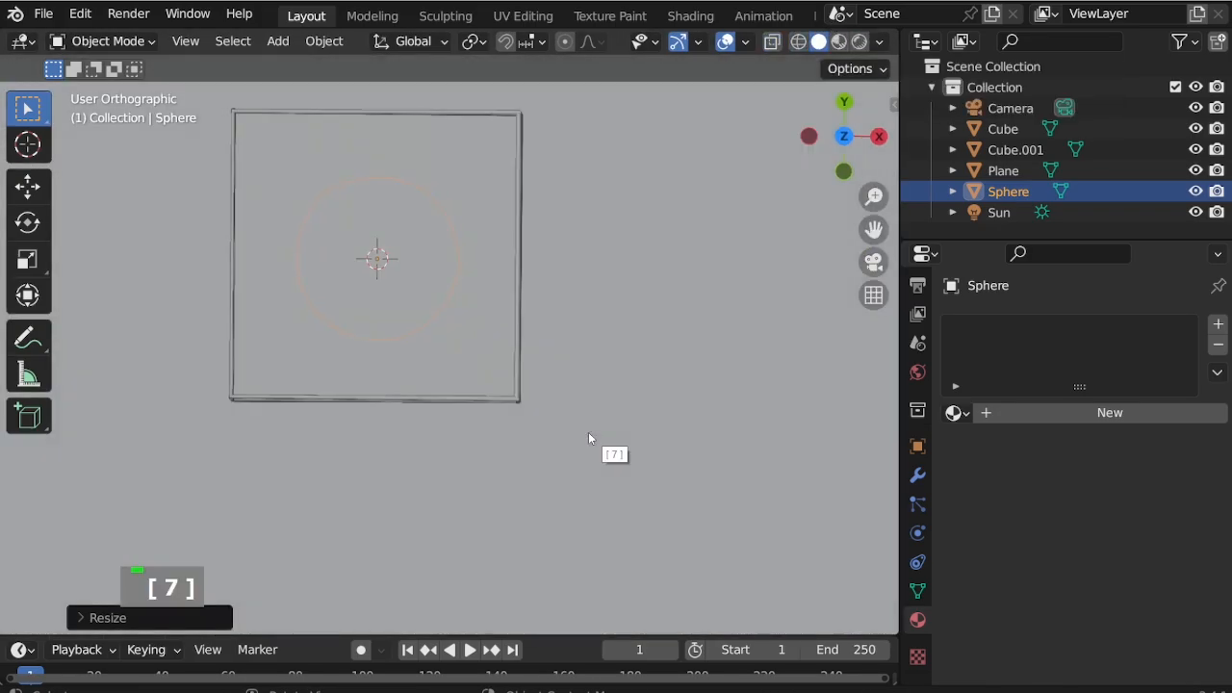
{"action": "key", "text": "g"}
{"action": "left_click", "coordinate": [461, 285]}
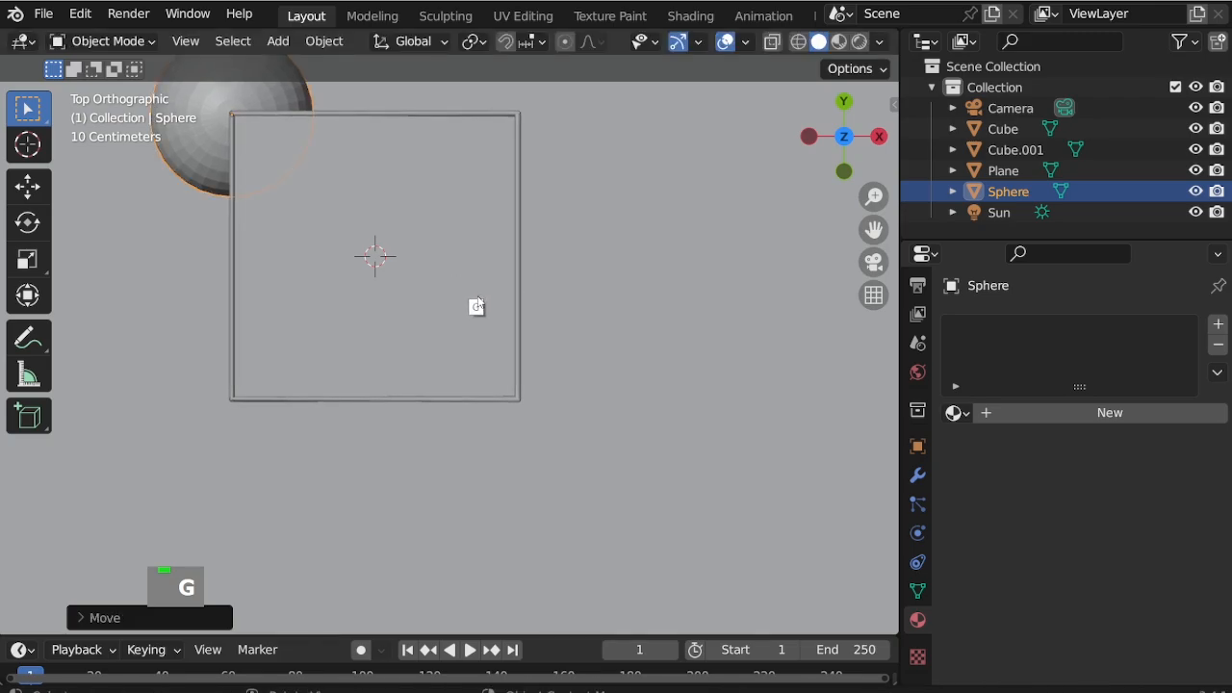
Step: Scale the sphere down to a small ball slightly thicker than the frame and centre it on the back-left corner
{"action": "key", "text": "s"}
{"action": "left_click", "coordinate": [265, 159]}
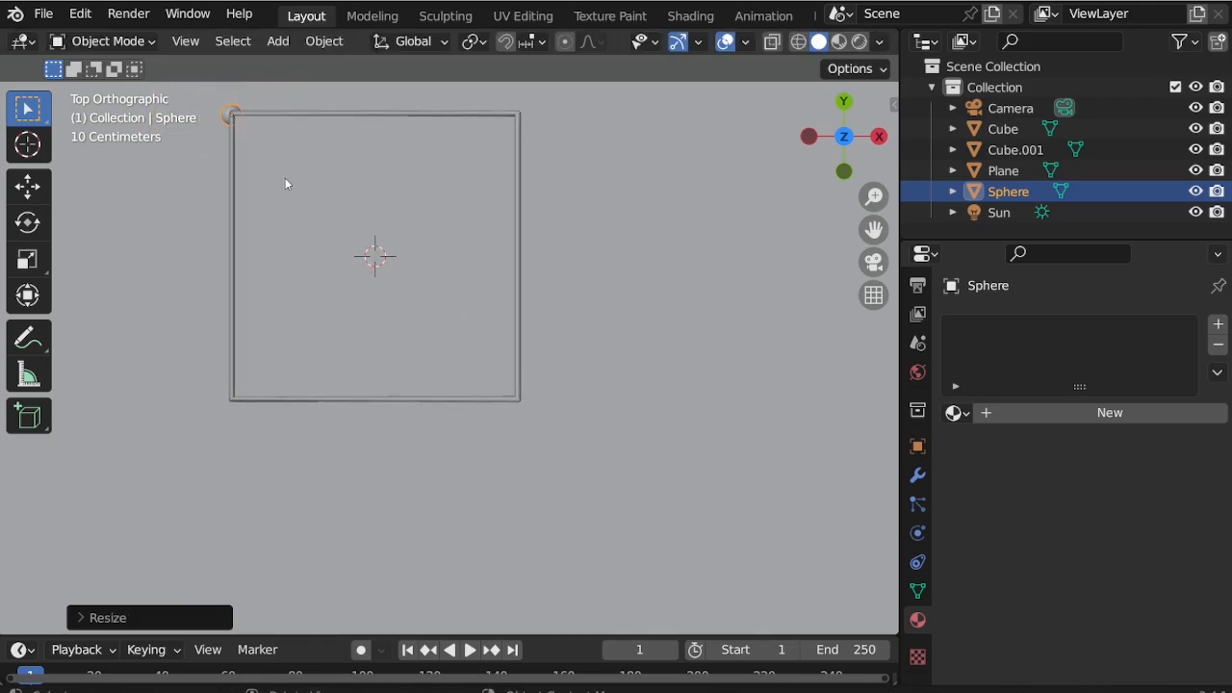
{"action": "scroll", "coordinate": [336, 198], "scroll_direction": "up", "scroll_amount": 7}
{"action": "key", "text": "s"}
{"action": "key", "text": "g"}
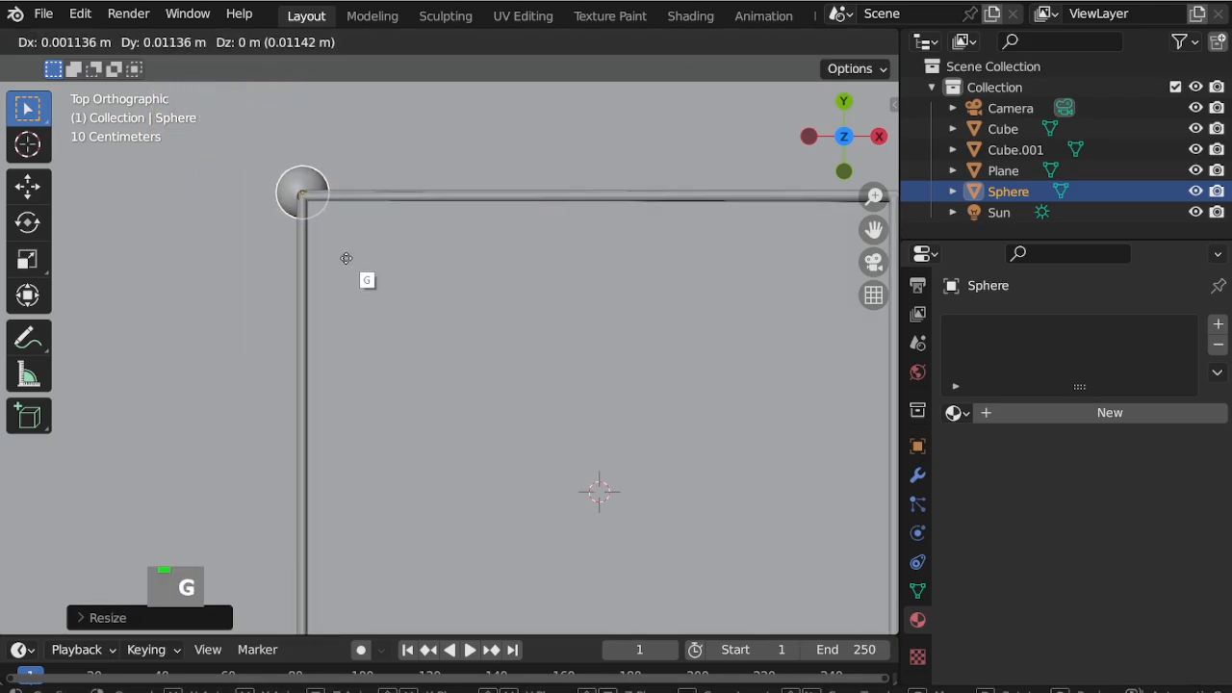
{"action": "left_click", "coordinate": [345, 262]}
Step: Raise the small sphere along Z out of the floor to the frame's lower corner
{"action": "middle_click_drag", "start_coordinate": [346, 262], "coordinate": [344, 517]}
{"action": "scroll", "coordinate": [344, 517], "scroll_direction": "up", "scroll_amount": 2}
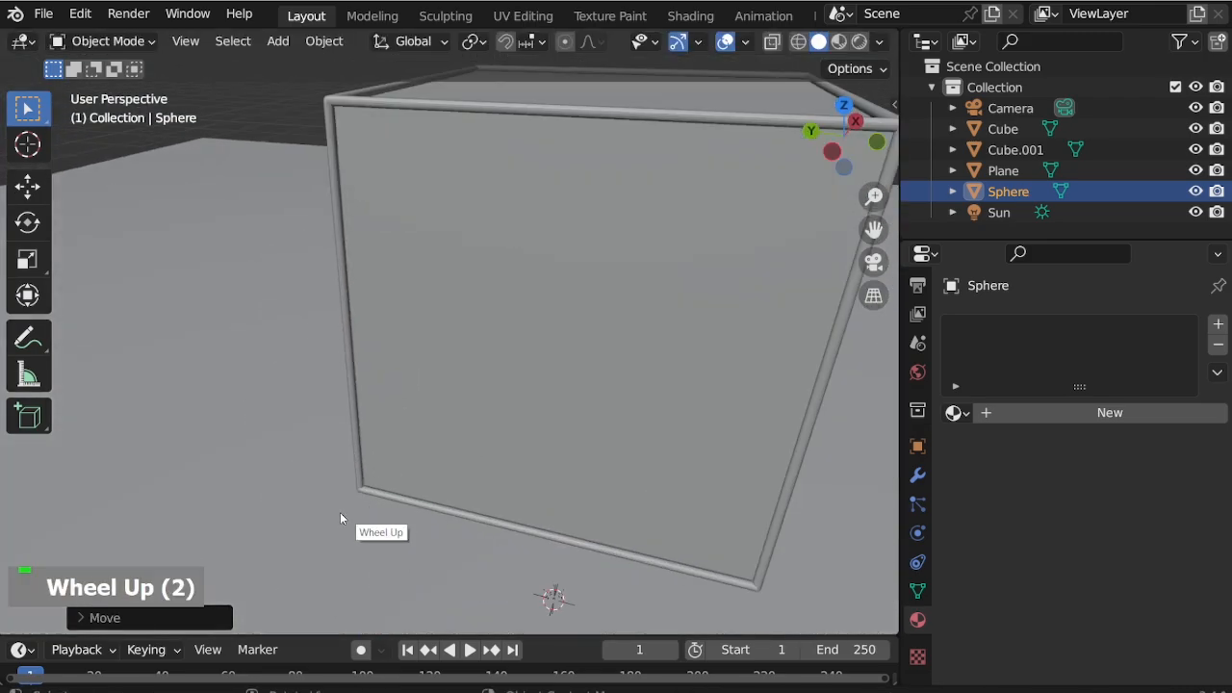
{"action": "scroll", "coordinate": [376, 486], "scroll_direction": "down", "scroll_amount": 3}
{"action": "key", "text": "g"}
{"action": "key", "text": "z"}
{"action": "left_click", "coordinate": [428, 298]}
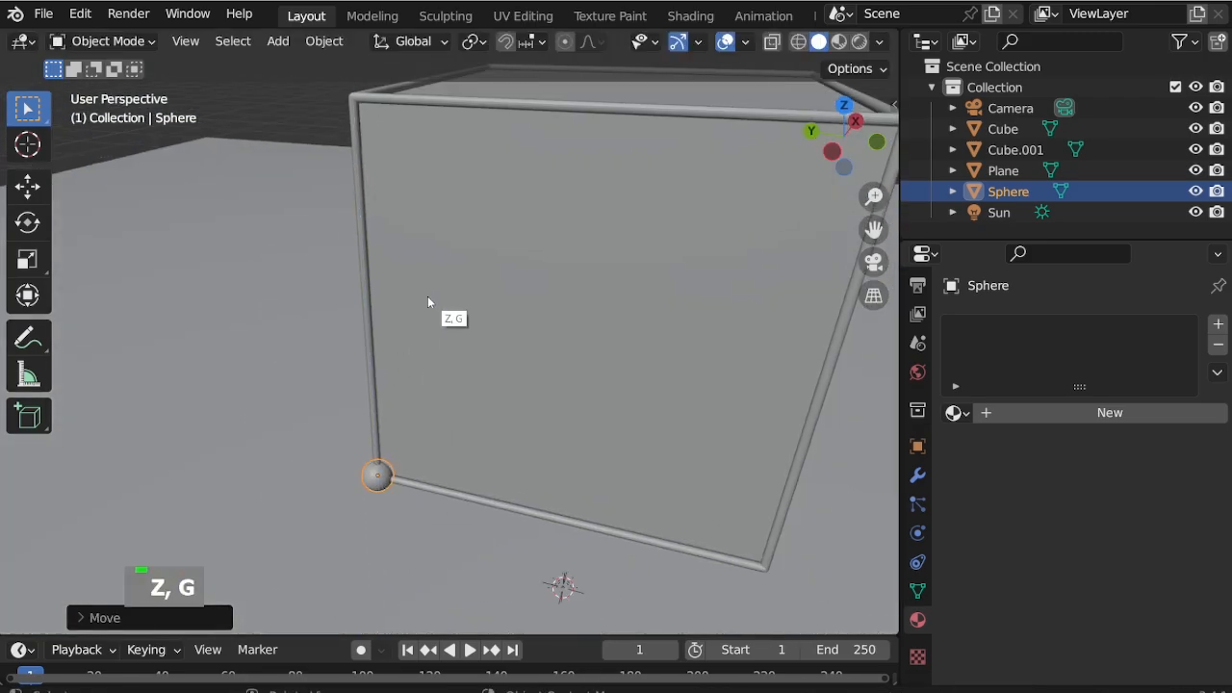
Step: Fine-tune the sphere's height along Z in the front view so it centres on the lower corner, and check it from the side
{"action": "key", "text": "KP_1"}
{"action": "scroll", "coordinate": [192, 308], "scroll_direction": "up", "scroll_amount": 10}
{"action": "key", "text": "g"}
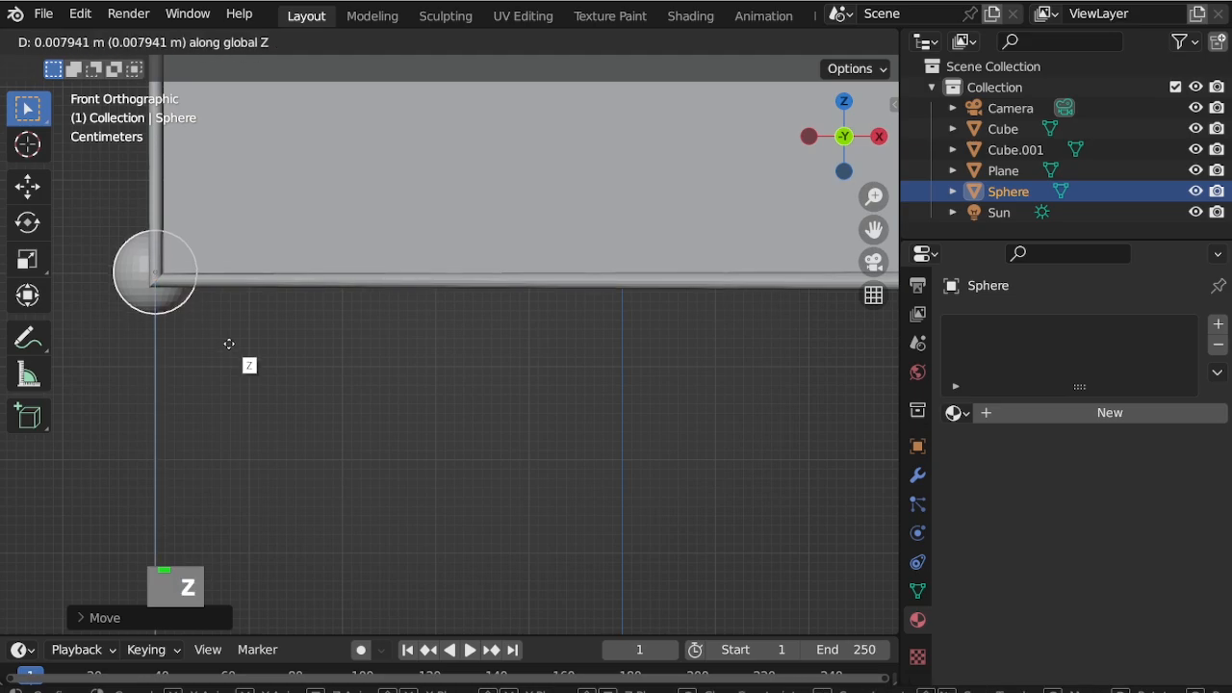
{"action": "left_click", "coordinate": [229, 349]}
{"action": "key", "text": "KP_3"}
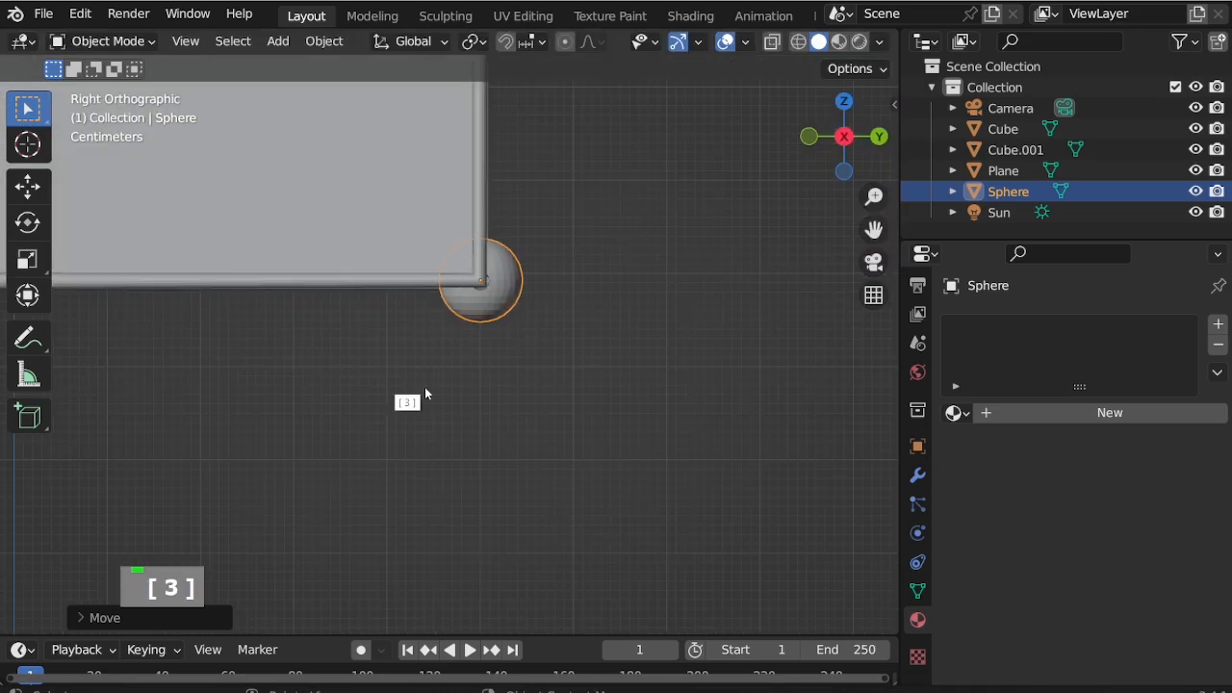
Step: From the top view, duplicate the corner sphere along X onto the frame's back-right corner
{"action": "scroll", "coordinate": [554, 435], "scroll_direction": "down", "scroll_amount": 6}
{"action": "middle_click_drag", "start_coordinate": [553, 429], "coordinate": [490, 462]}
{"action": "scroll", "coordinate": [490, 462], "scroll_direction": "down", "scroll_amount": 5}
{"action": "scroll", "coordinate": [496, 435], "scroll_direction": "up", "scroll_amount": 2}
{"action": "key", "text": "KP_7"}
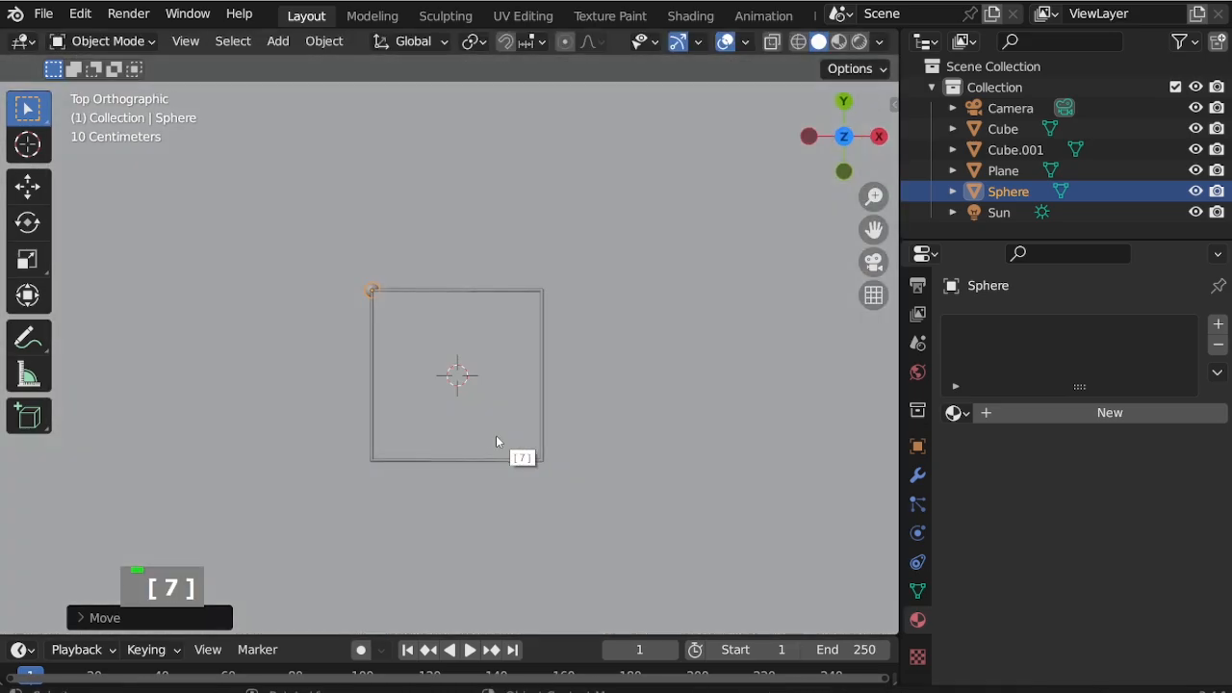
{"action": "scroll", "coordinate": [382, 229], "scroll_direction": "up", "scroll_amount": 2}
{"action": "key", "text": "shift+d"}
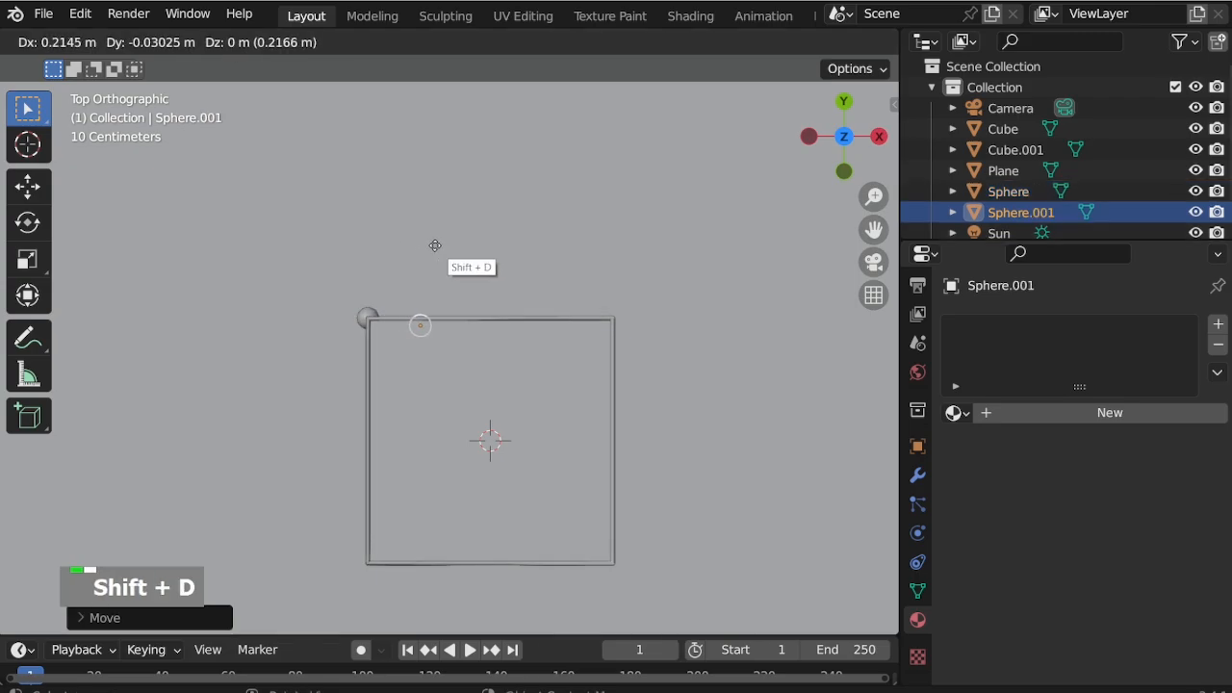
{"action": "key", "text": "x"}
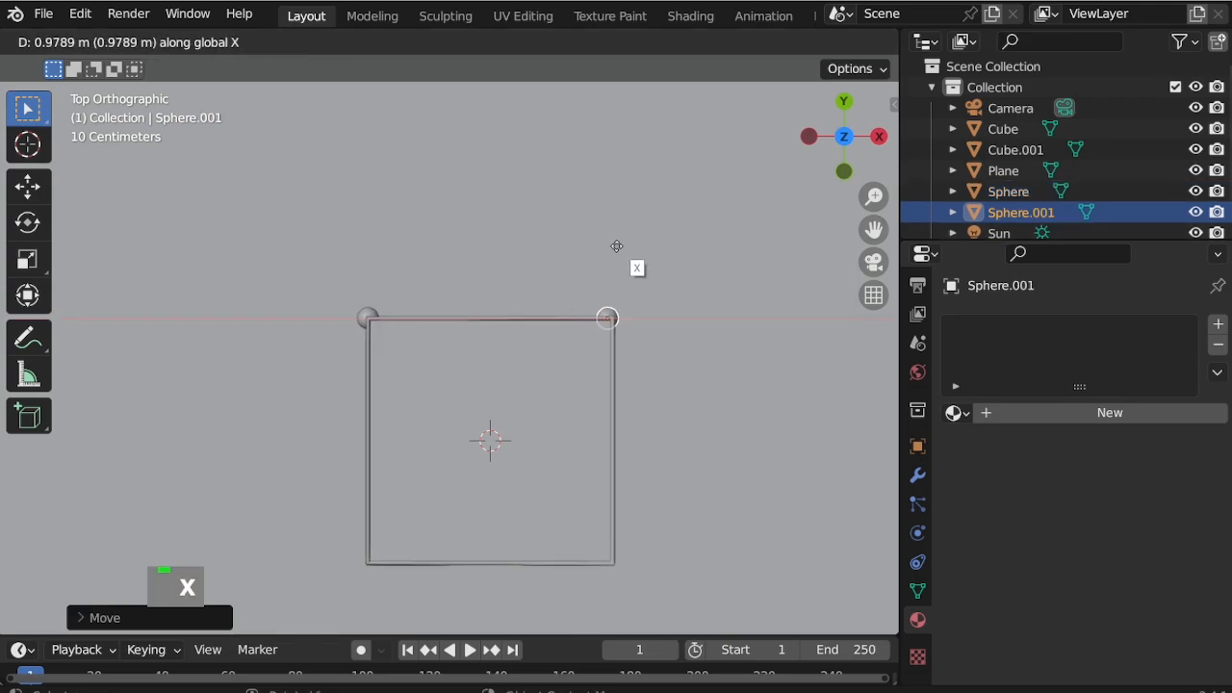
{"action": "left_click", "coordinate": [621, 246]}
{"action": "scroll", "coordinate": [610, 286], "scroll_direction": "up", "scroll_amount": 4}
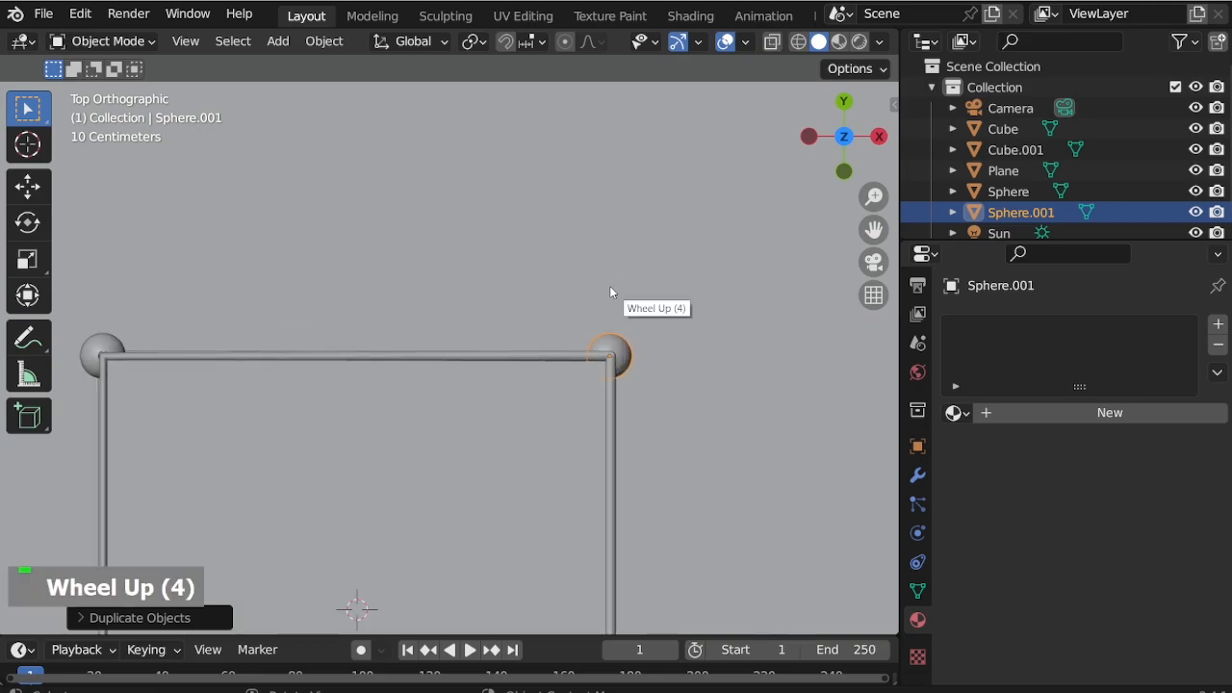
Step: Select both back corner spheres and duplicate them along Y onto the two front corners
{"action": "scroll", "coordinate": [610, 286], "scroll_direction": "down", "scroll_amount": 3}
{"action": "left_click", "coordinate": [318, 323], "text": "shift"}
{"action": "scroll", "coordinate": [540, 184], "scroll_direction": "down", "scroll_amount": 1}
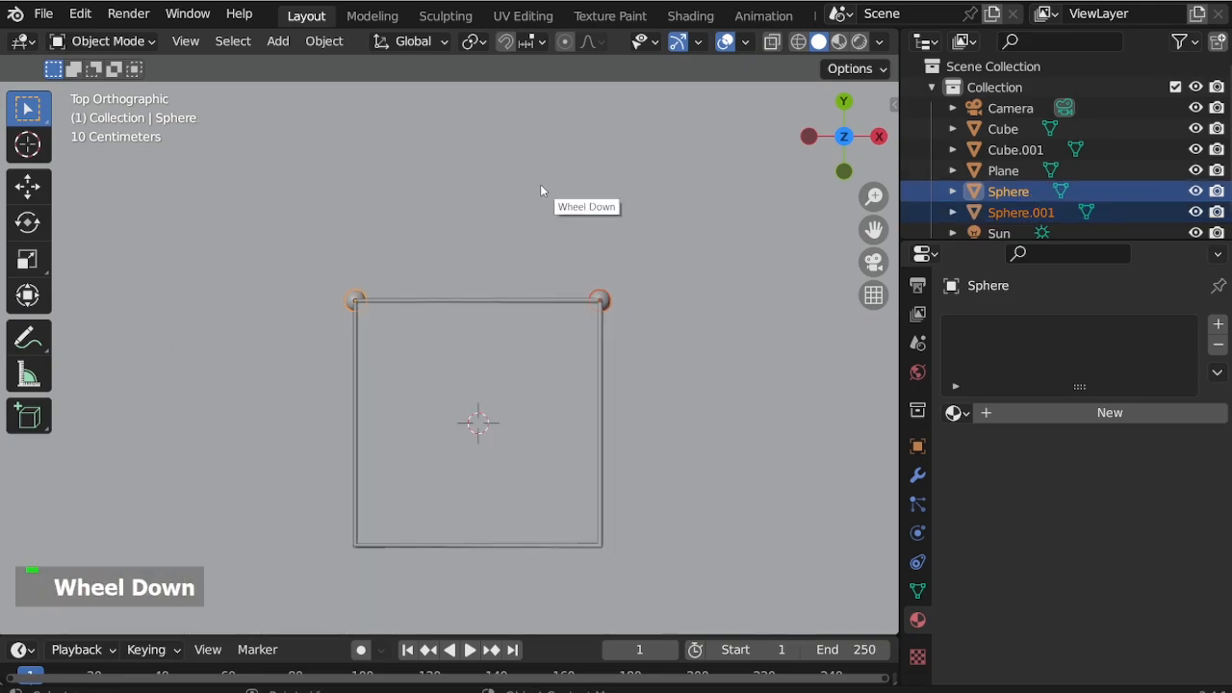
{"action": "key", "text": "shift+d"}
{"action": "key", "text": "y"}
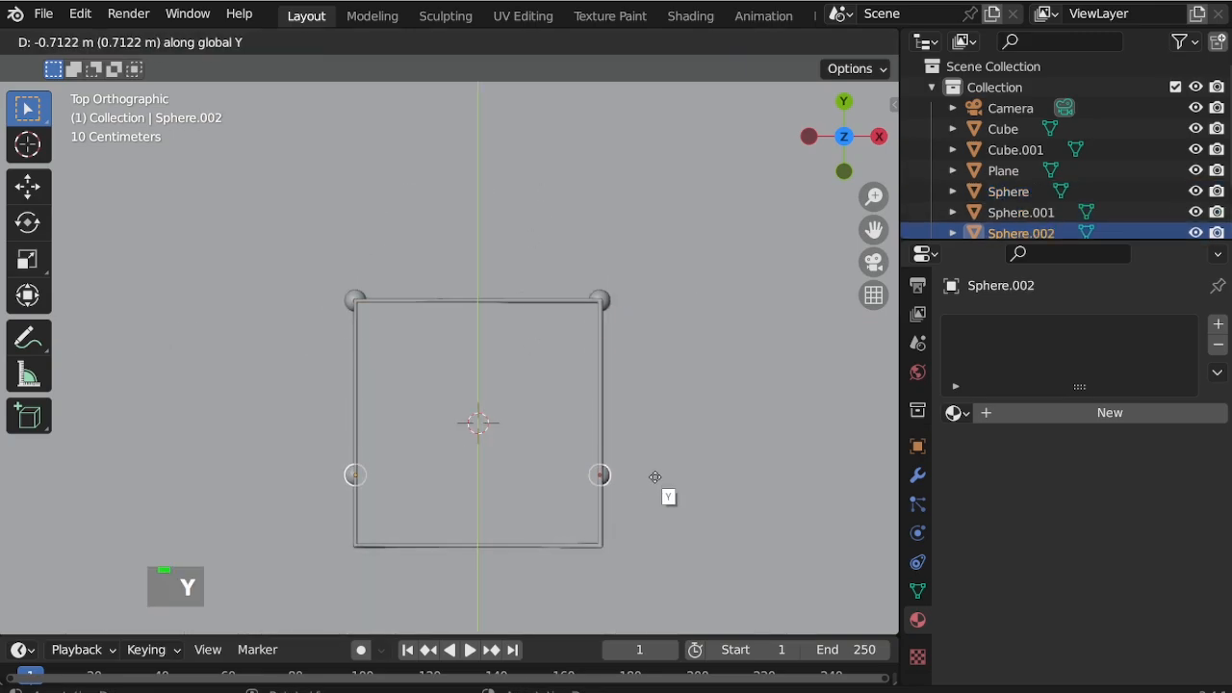
{"action": "left_click", "coordinate": [717, 540]}
Step: Select all four lower corner spheres and duplicate them upward along Z onto the cube's upper corners
{"action": "middle_click_drag", "start_coordinate": [597, 418], "coordinate": [406, 198]}
{"action": "scroll", "coordinate": [645, 450], "scroll_direction": "down", "scroll_amount": 3}
{"action": "scroll", "coordinate": [529, 321], "scroll_direction": "up", "scroll_amount": 4}
{"action": "left_click", "coordinate": [510, 316], "text": "shift"}
{"action": "left_click", "coordinate": [523, 232], "text": "shift"}
{"action": "scroll", "coordinate": [410, 77], "scroll_direction": "up", "scroll_amount": 2}
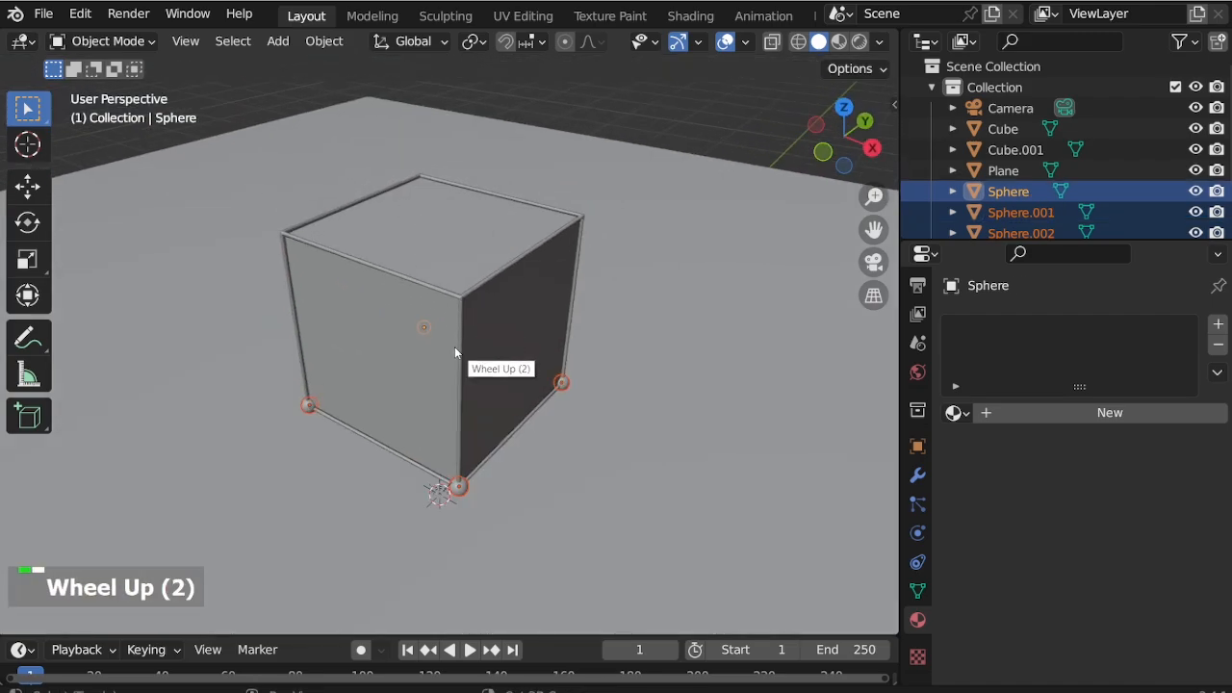
{"action": "key", "text": "shift+d"}
{"action": "key", "text": "z"}
{"action": "left_click", "coordinate": [547, 178]}
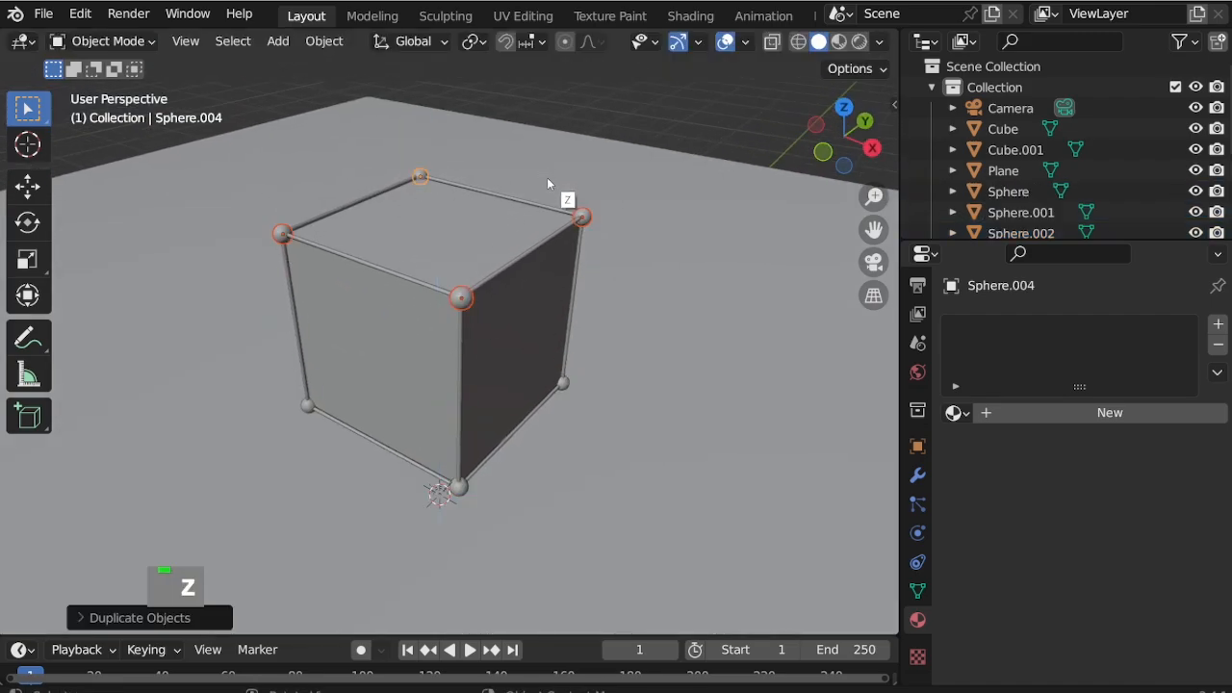
Step: In the front view, nudge the four upper spheres about 0.007 m along Z to centre them on the frame
{"action": "key", "text": "KP_1"}
{"action": "scroll", "coordinate": [421, 175], "scroll_direction": "up", "scroll_amount": 5}
{"action": "key", "text": "g"}
{"action": "key", "text": "z"}
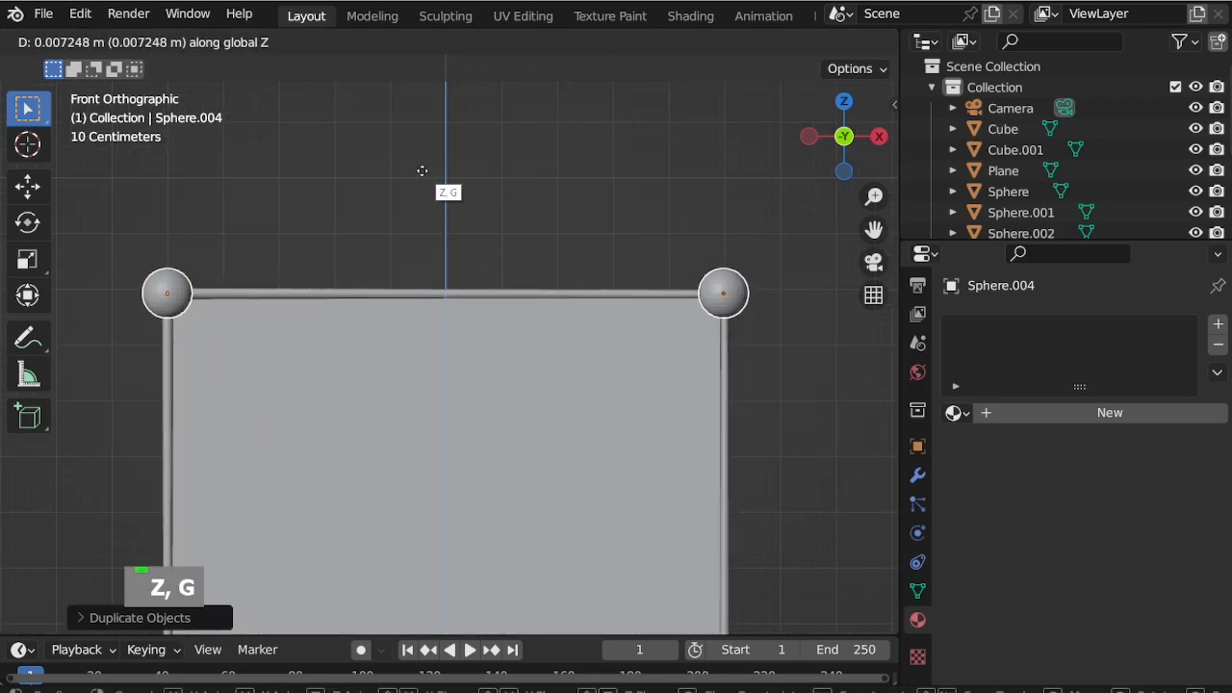
{"action": "left_click", "coordinate": [422, 170]}
{"action": "scroll", "coordinate": [481, 196], "scroll_direction": "down", "scroll_amount": 2}
{"action": "scroll", "coordinate": [425, 217], "scroll_direction": "down", "scroll_amount": 4}
{"action": "middle_click_drag", "start_coordinate": [496, 197], "coordinate": [437, 331]}
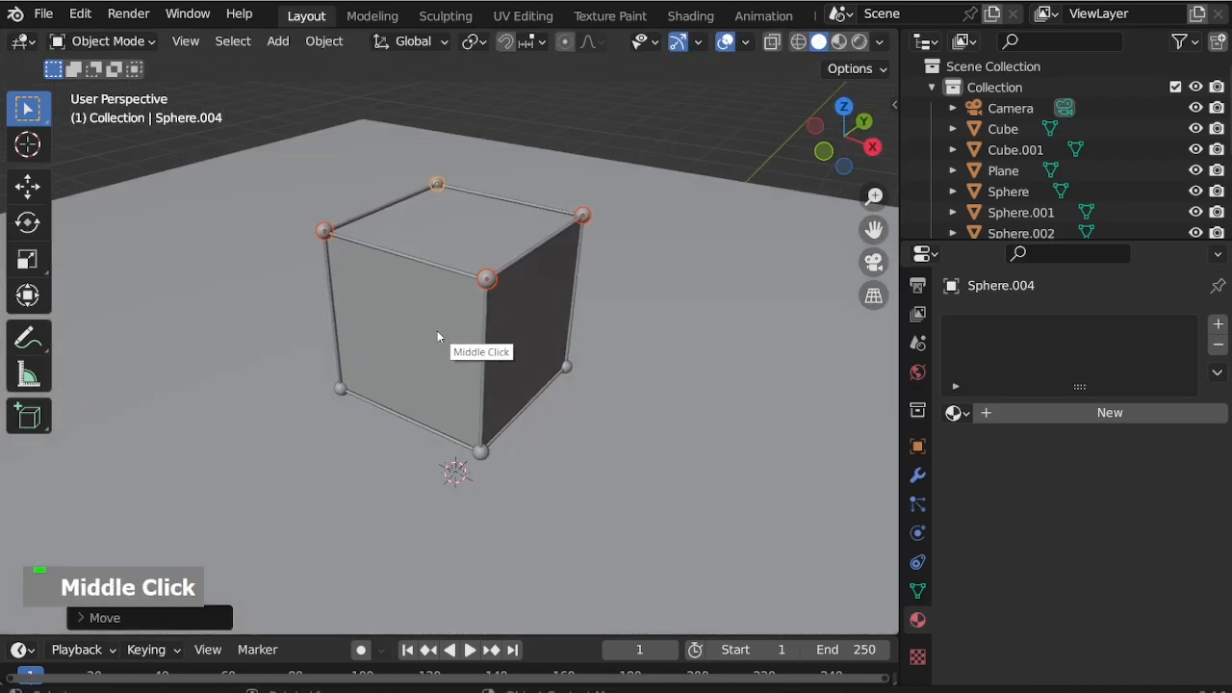
Step: Switch to rendered shading, select all eight corner spheres and join them into one object
{"action": "left_click", "coordinate": [860, 42]}
{"action": "scroll", "coordinate": [503, 468], "scroll_direction": "up", "scroll_amount": 2}
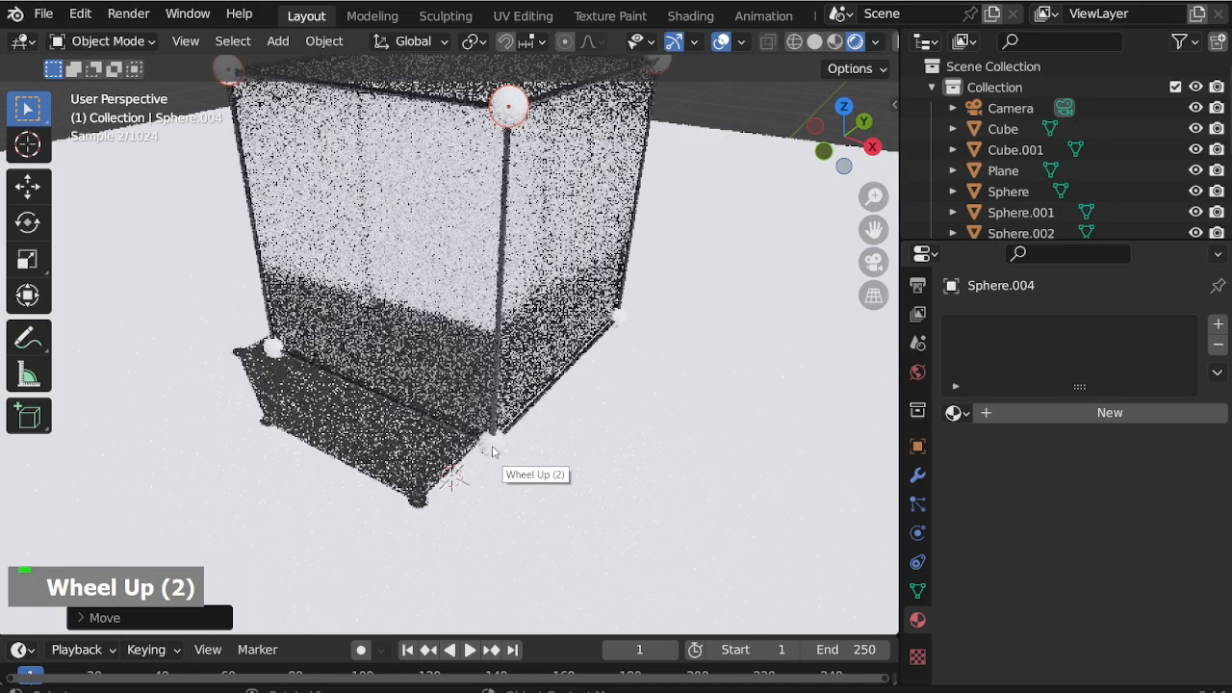
{"action": "left_click", "coordinate": [621, 326], "text": "shift"}
{"action": "left_click", "coordinate": [621, 322], "text": "shift"}
{"action": "left_click", "coordinate": [277, 352], "text": "shift"}
{"action": "middle_click_drag", "start_coordinate": [333, 385], "coordinate": [505, 373]}
{"action": "scroll", "coordinate": [294, 172], "scroll_direction": "up", "scroll_amount": 2}
{"action": "left_click", "coordinate": [241, 195], "text": "shift"}
{"action": "middle_click_drag", "start_coordinate": [361, 204], "coordinate": [204, 318]}
{"action": "scroll", "coordinate": [209, 392], "scroll_direction": "down", "scroll_amount": 3}
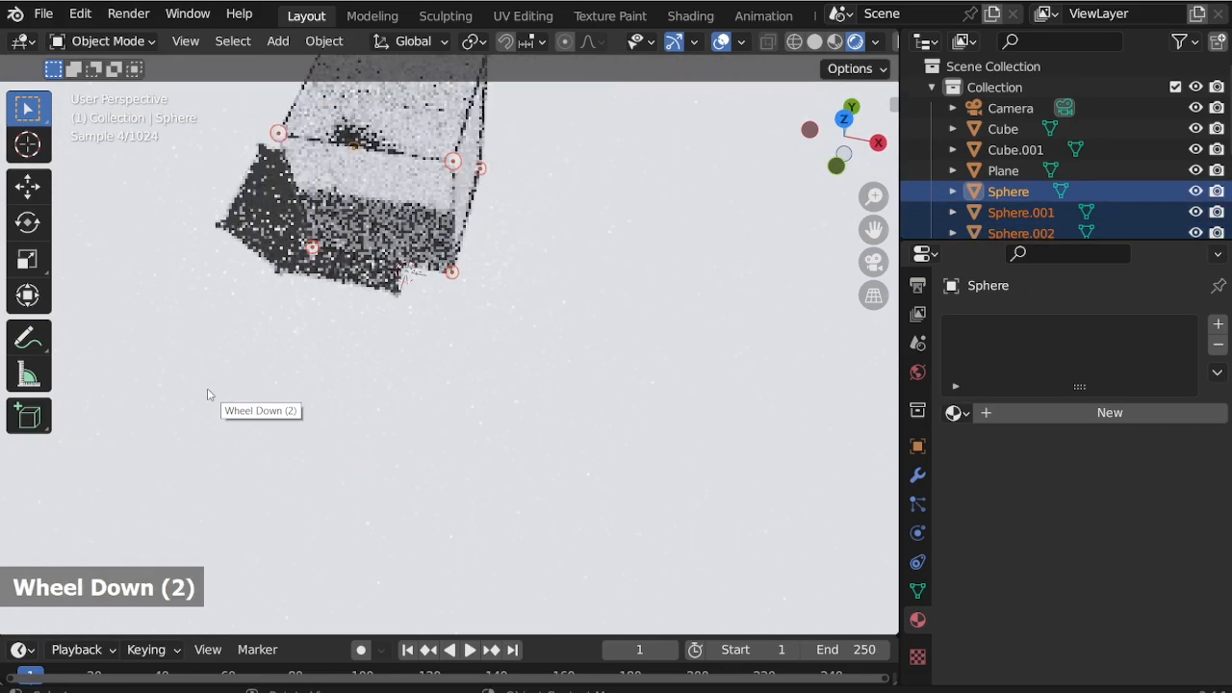
{"action": "scroll", "coordinate": [216, 137], "scroll_direction": "up", "scroll_amount": 2}
{"action": "key", "text": "ctrl+j"}
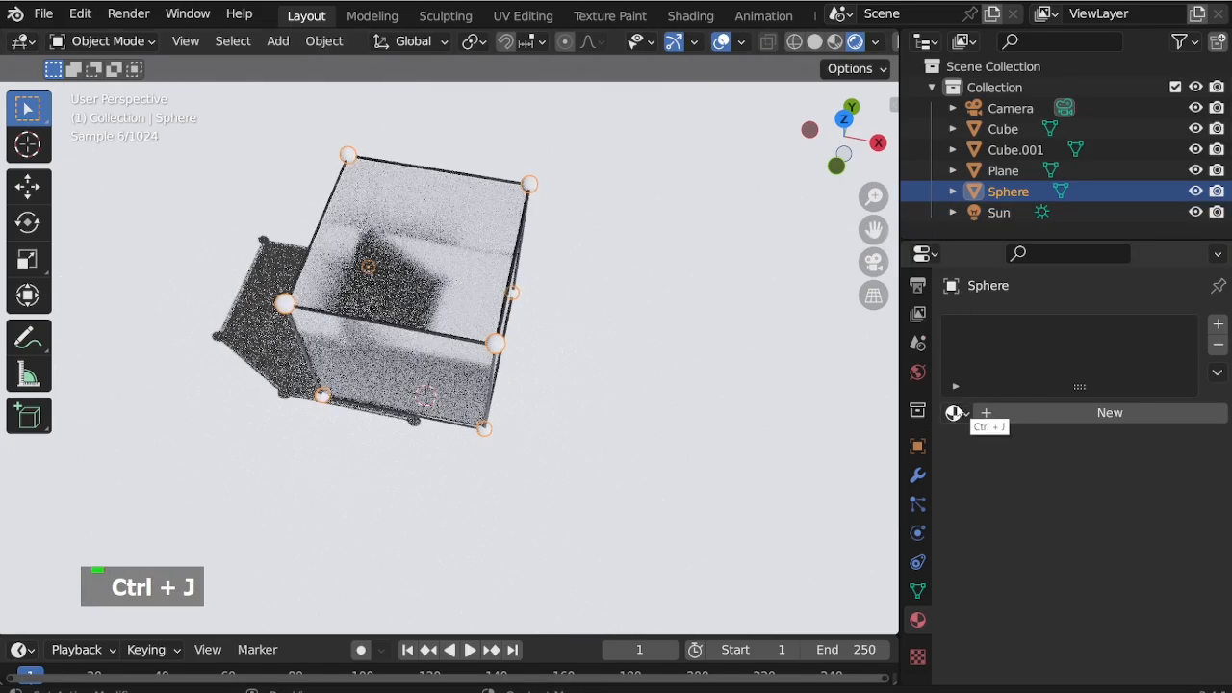
Step: Assign the frame's existing black material to the joined corner spheres
{"action": "left_click", "coordinate": [956, 413]}
{"action": "left_click", "coordinate": [790, 465]}
{"action": "middle_click_drag", "start_coordinate": [514, 448], "coordinate": [459, 379]}
{"action": "scroll", "coordinate": [520, 149], "scroll_direction": "down", "scroll_amount": 2}
{"action": "left_click", "coordinate": [527, 139]}
{"action": "scroll", "coordinate": [396, 278], "scroll_direction": "up", "scroll_amount": 2}
{"action": "scroll", "coordinate": [396, 278], "scroll_direction": "up", "scroll_amount": 2}
Step: Select the inner cube and darken the base colour of its material to a mid grey
{"action": "left_click", "coordinate": [467, 322]}
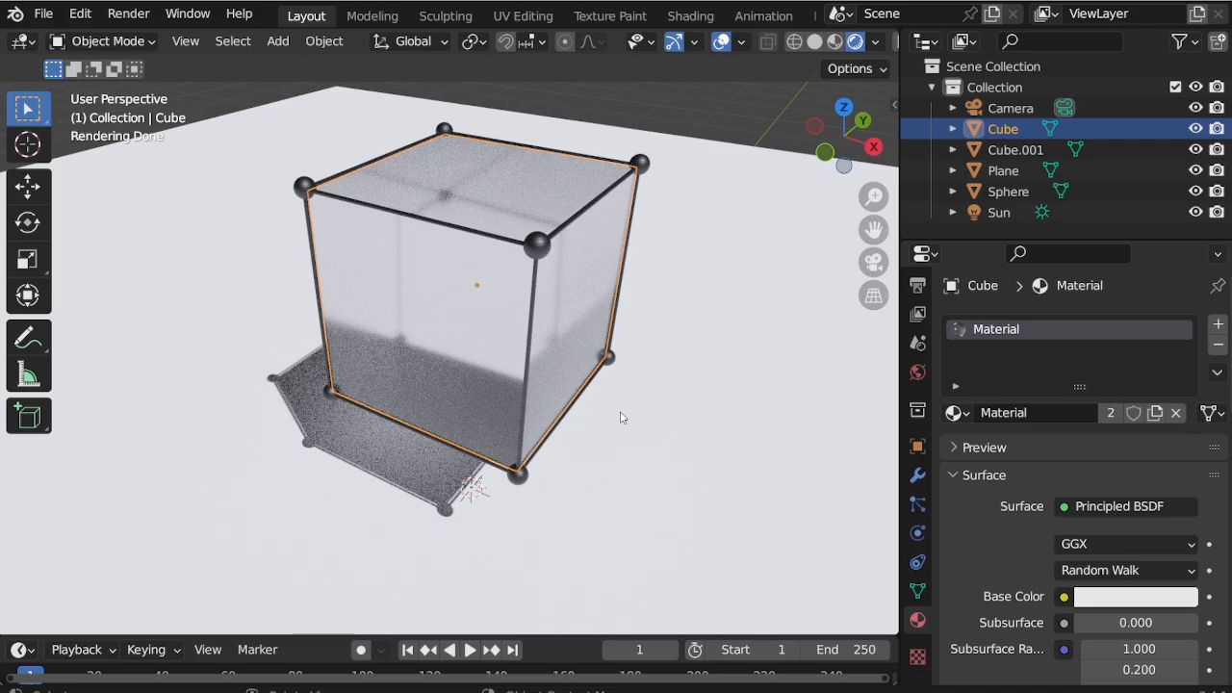
{"action": "left_click", "coordinate": [1099, 598]}
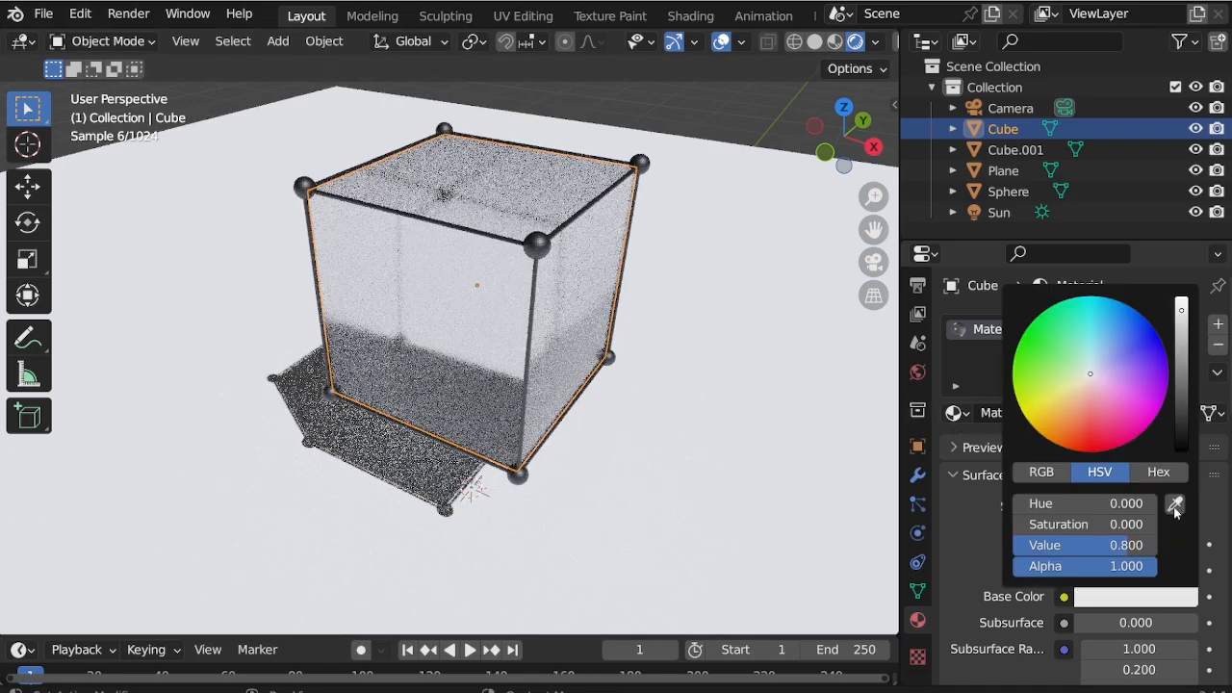
{"action": "left_click_drag", "start_coordinate": [1107, 545], "coordinate": [1058, 544]}
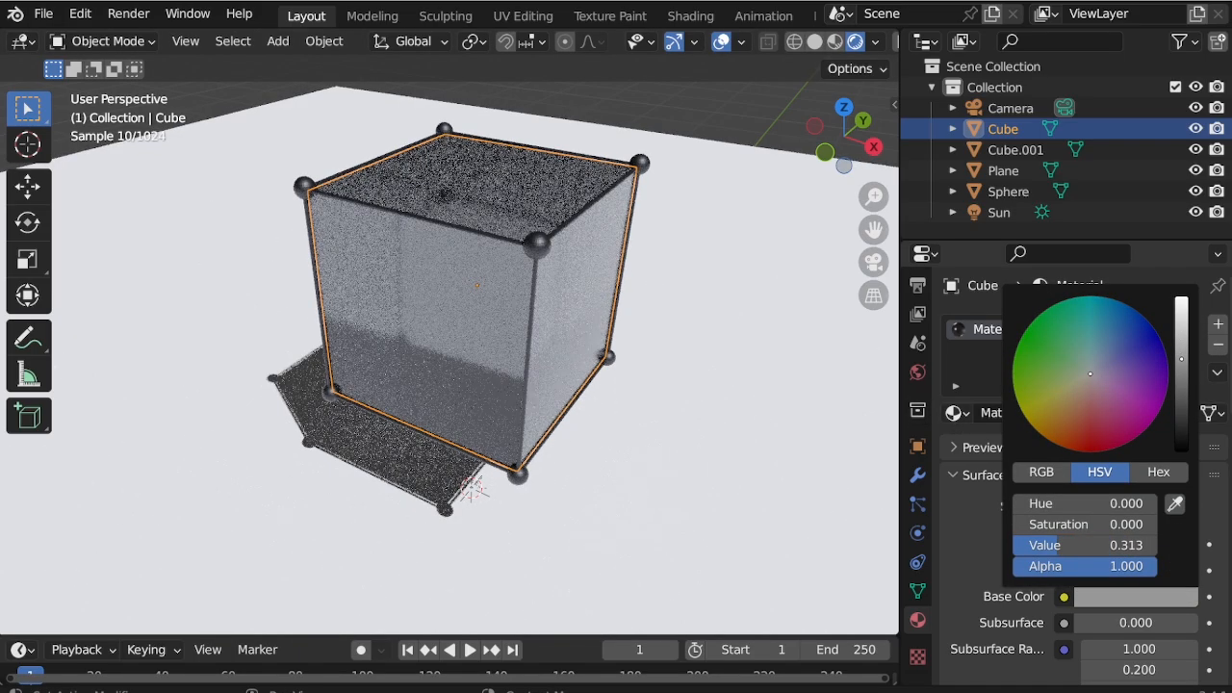
{"action": "left_click_drag", "start_coordinate": [1183, 369], "coordinate": [1183, 383]}
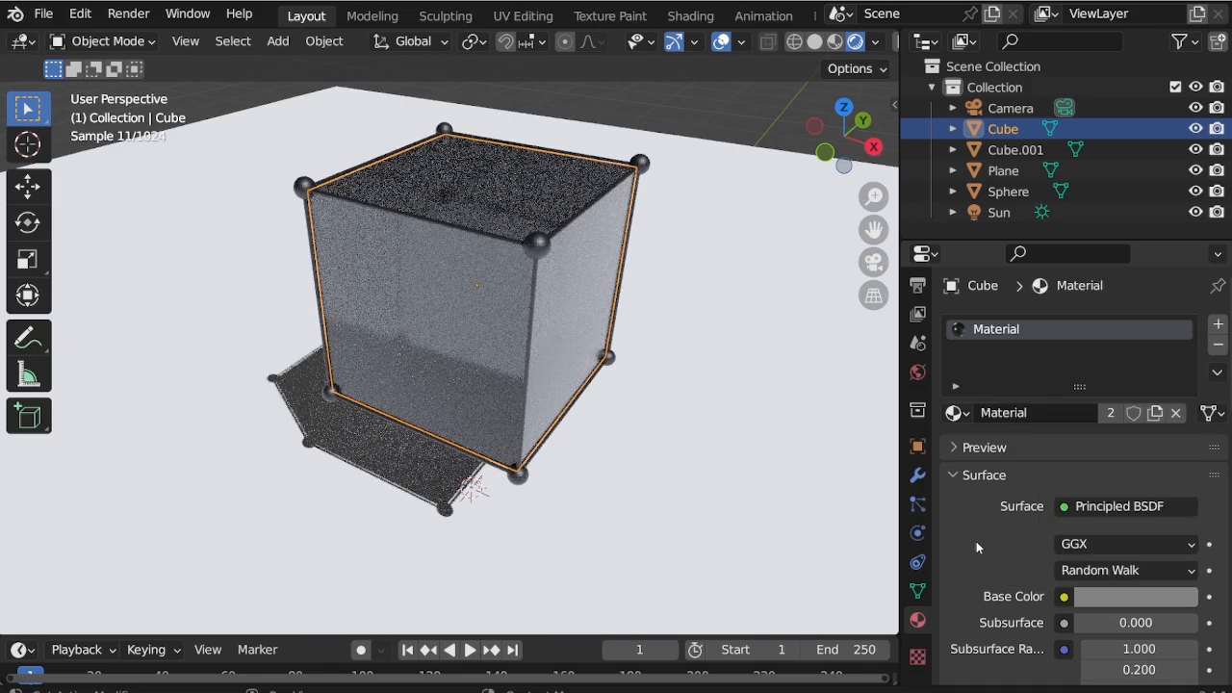
Step: Select the corner spheres, the edge frame and the inner cube, then join them into one object with the inner cube active
{"action": "middle_click_drag", "start_coordinate": [759, 497], "coordinate": [715, 517]}
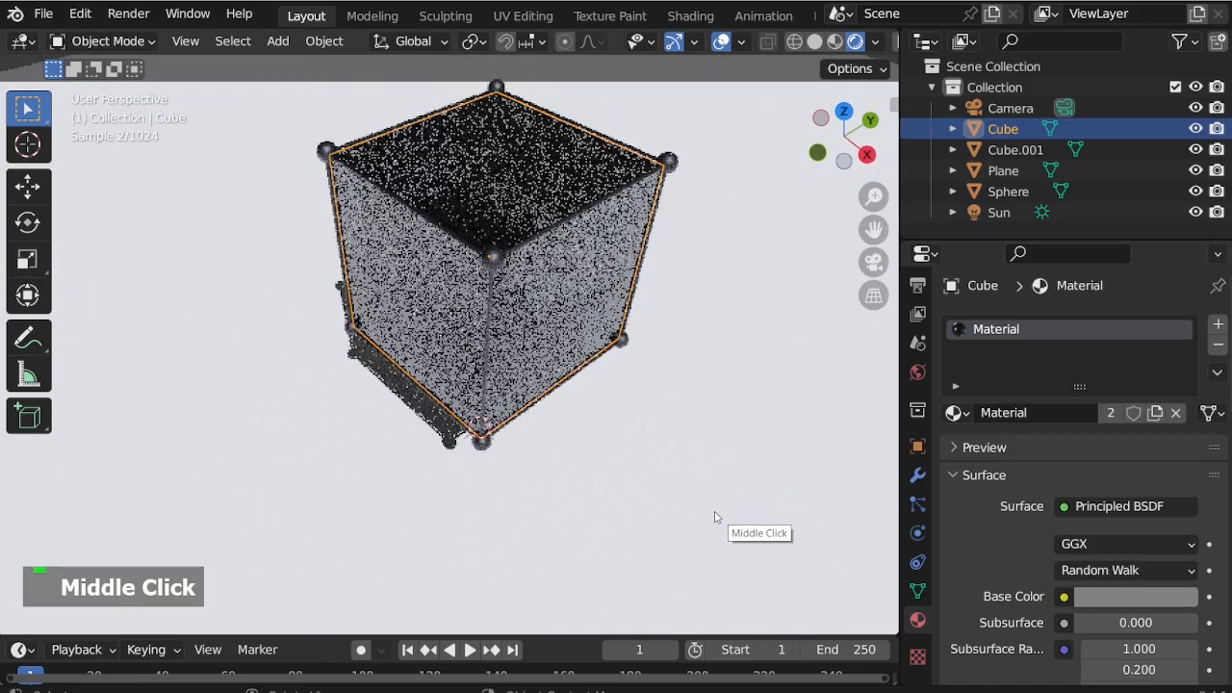
{"action": "left_click", "coordinate": [1017, 152], "text": "shift"}
{"action": "left_click", "coordinate": [1011, 195], "text": "shift"}
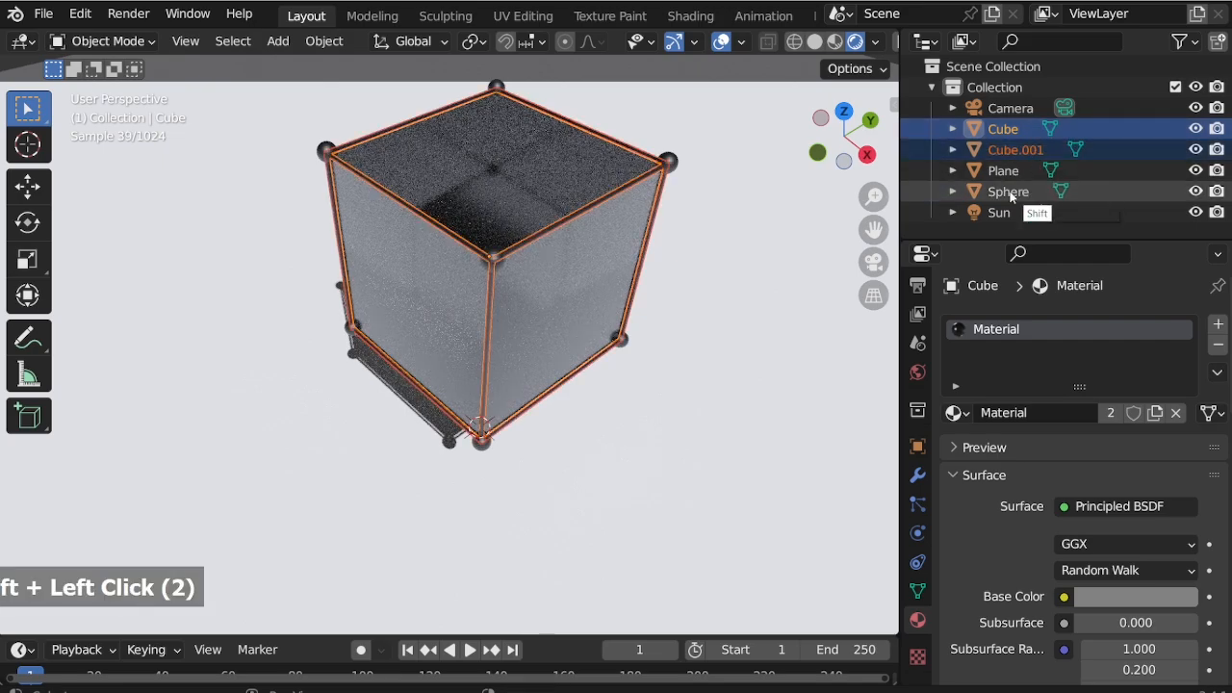
{"action": "left_click", "coordinate": [1005, 174], "text": "ctrl"}
{"action": "left_click", "coordinate": [1007, 194]}
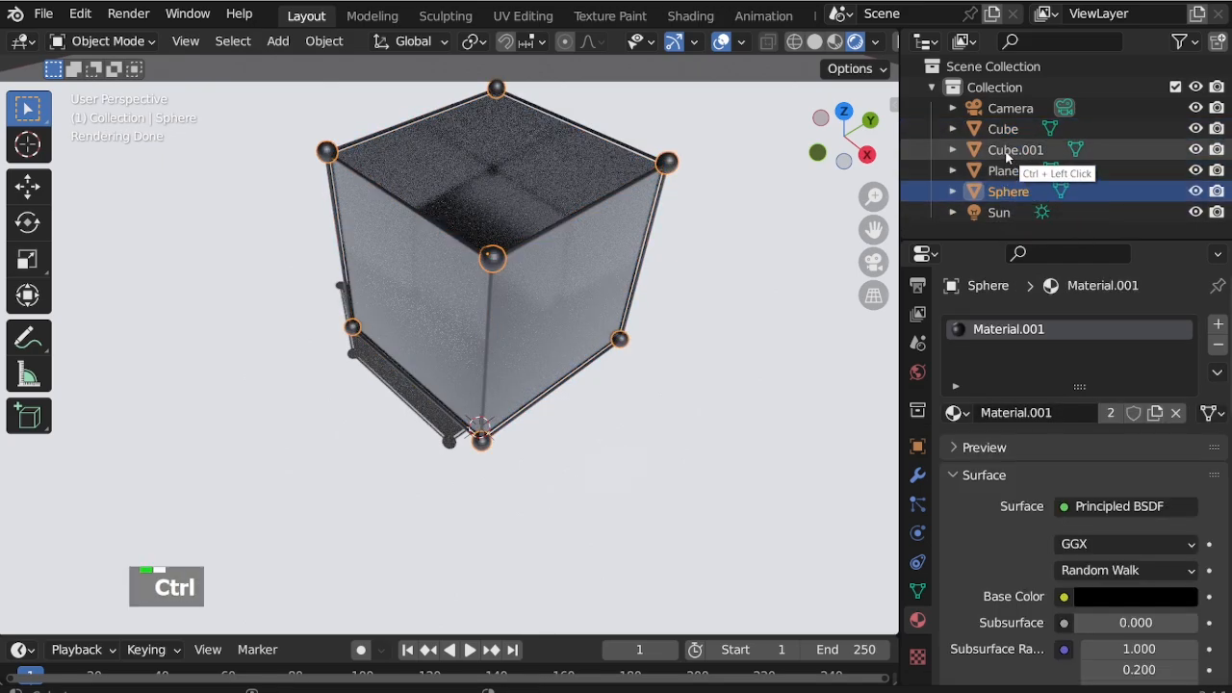
{"action": "left_click", "coordinate": [1001, 152], "text": "ctrl"}
{"action": "left_click", "coordinate": [1004, 132], "text": "ctrl"}
{"action": "middle_click_drag", "start_coordinate": [477, 337], "coordinate": [495, 220]}
{"action": "scroll", "coordinate": [491, 213], "scroll_direction": "up", "scroll_amount": 3}
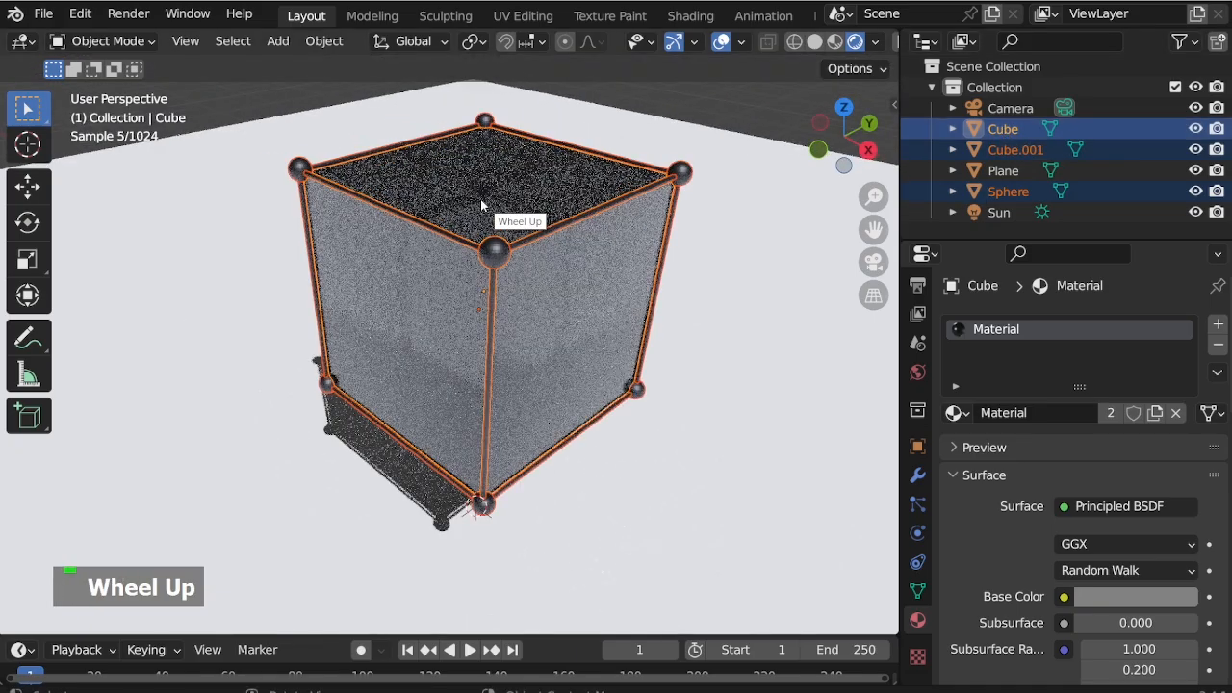
{"action": "key", "text": "ctrl+j"}
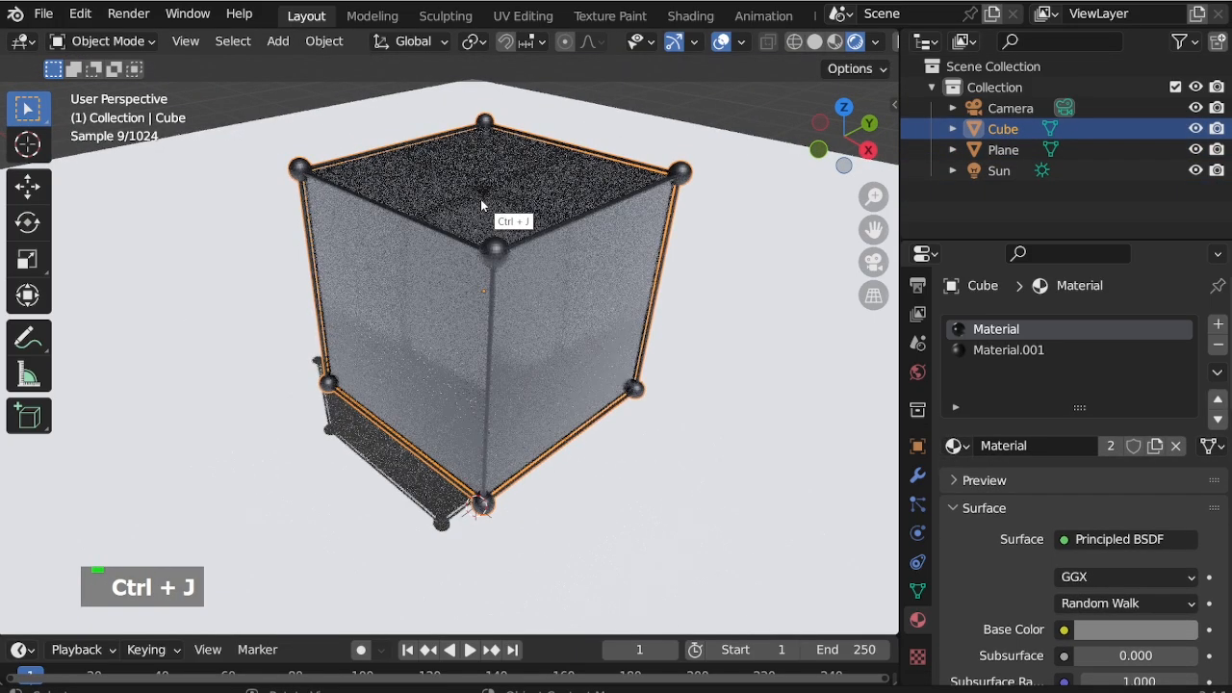
{"action": "key", "text": "ctrl+z"}
{"action": "key", "text": "ctrl+j"}
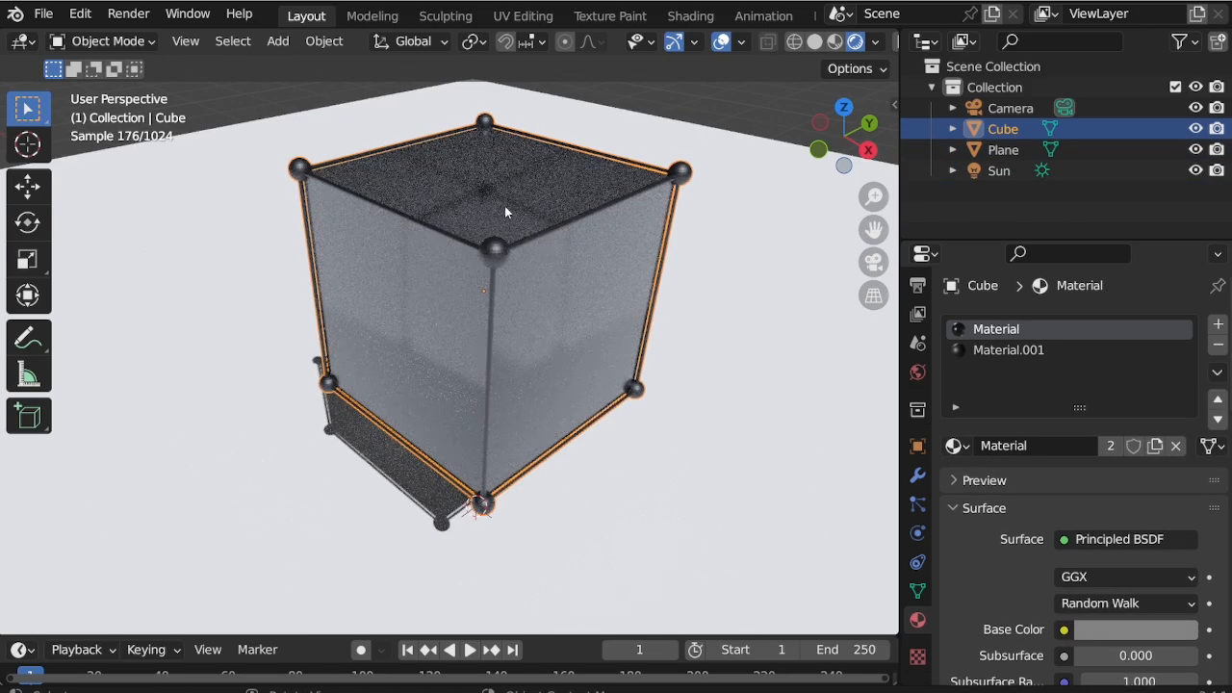
Step: In the glass material of the joined cube, set the IOR to 1.5 and the alpha to 0.8
{"action": "left_click", "coordinate": [1006, 352]}
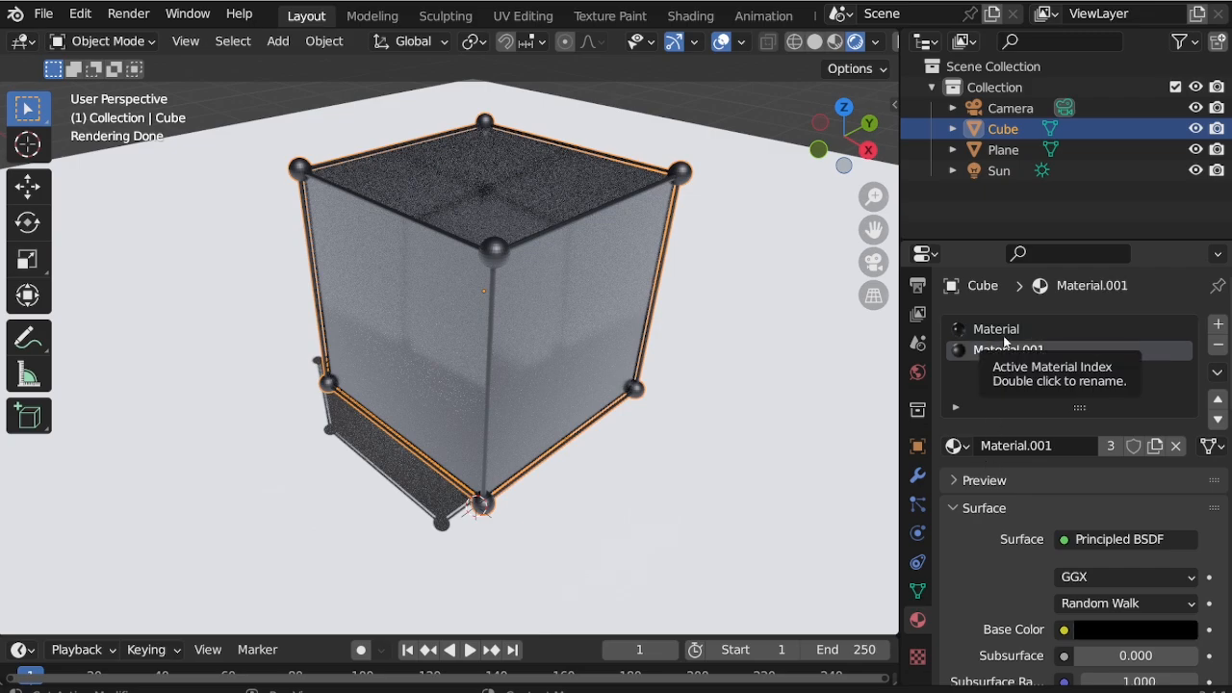
{"action": "left_click", "coordinate": [1006, 332]}
{"action": "scroll", "coordinate": [991, 508], "scroll_direction": "down", "scroll_amount": 20}
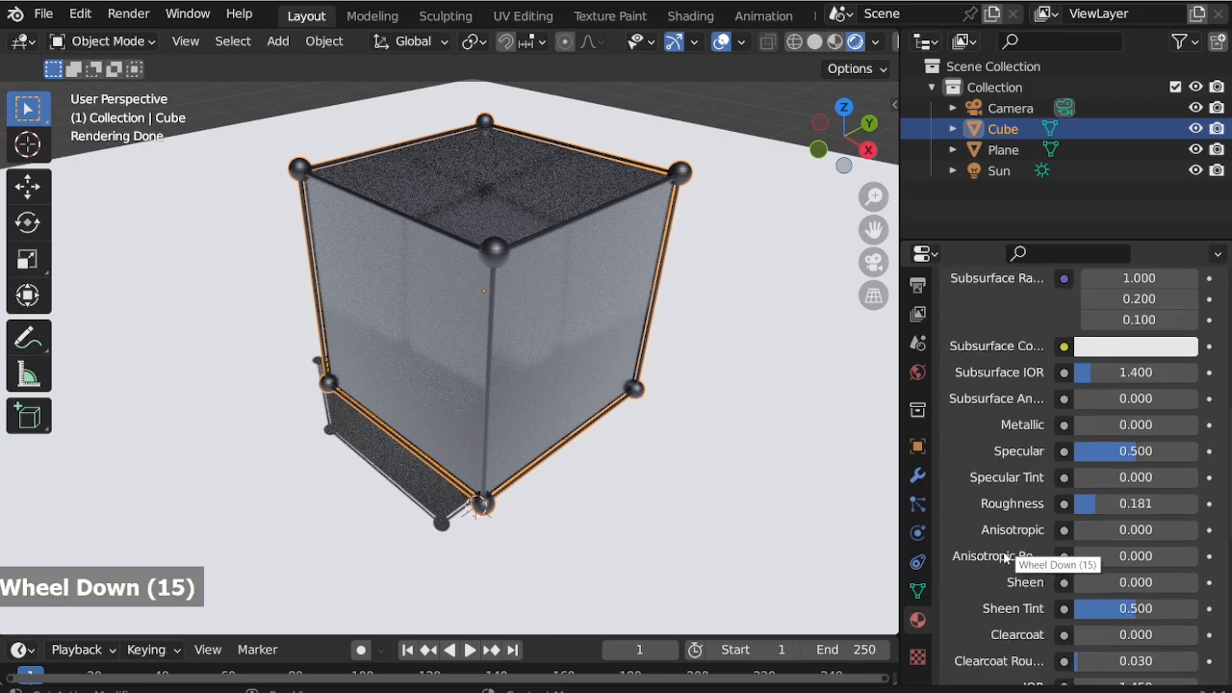
{"action": "scroll", "coordinate": [992, 512], "scroll_direction": "up", "scroll_amount": 4}
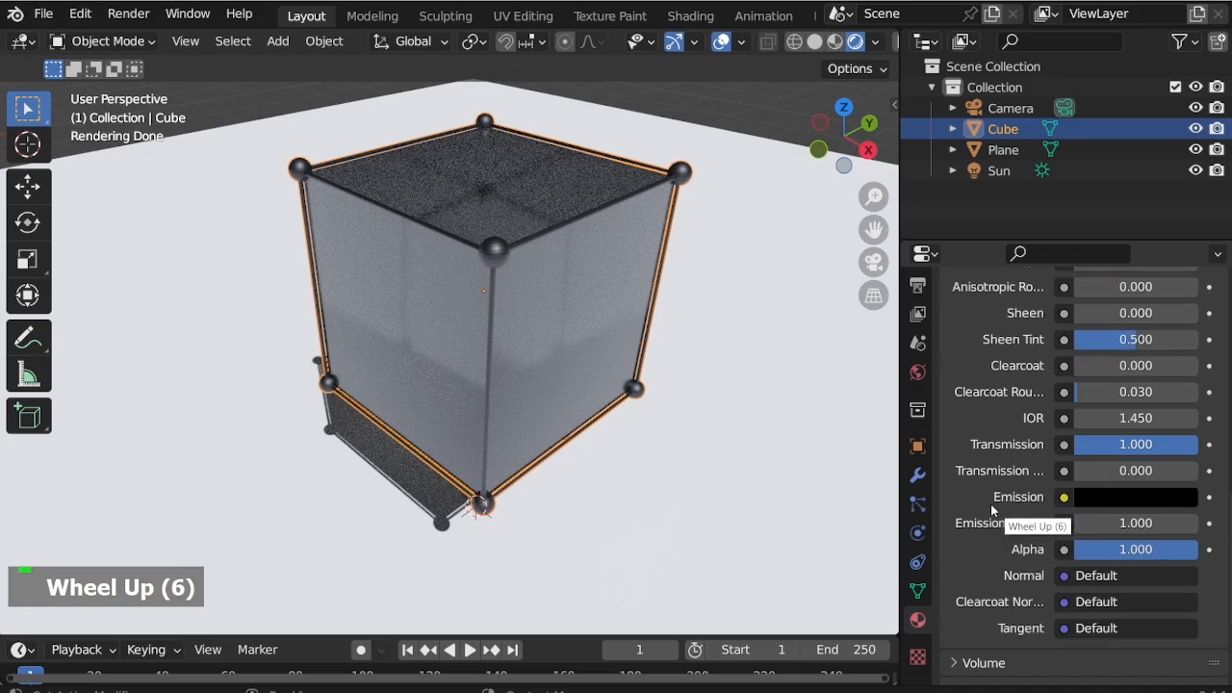
{"action": "type", "text": "1.5"}
{"action": "key", "text": "Return"}
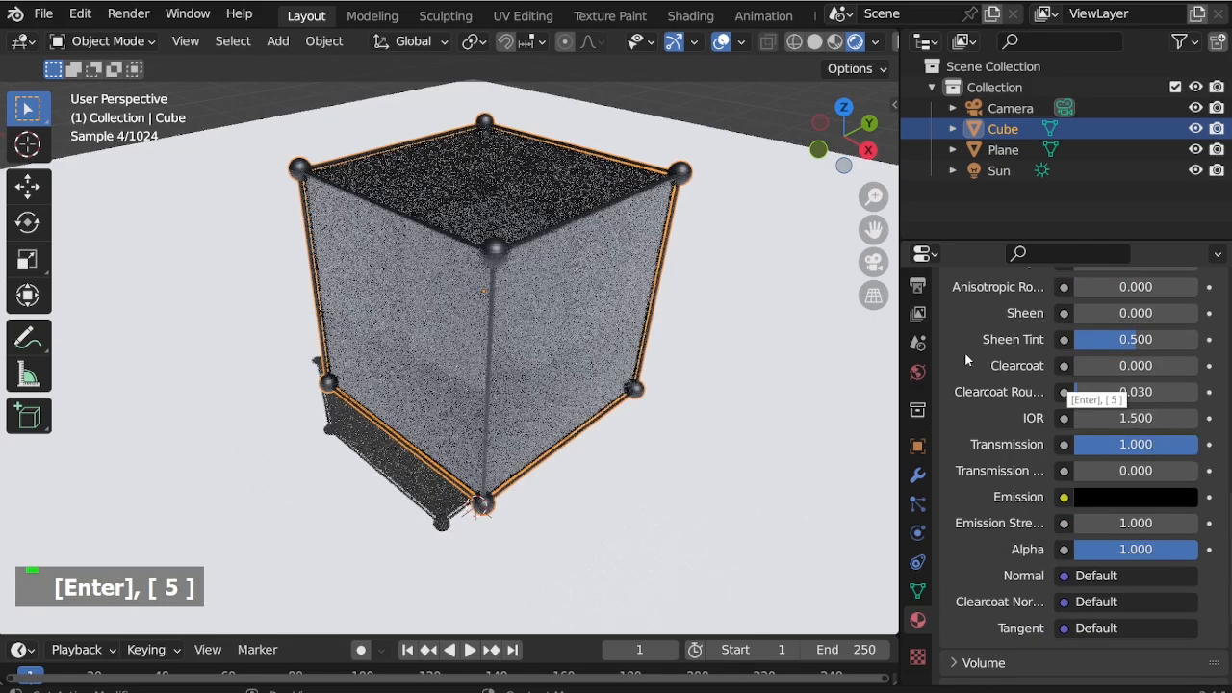
{"action": "left_click_drag", "start_coordinate": [1194, 549], "coordinate": [1177, 550]}
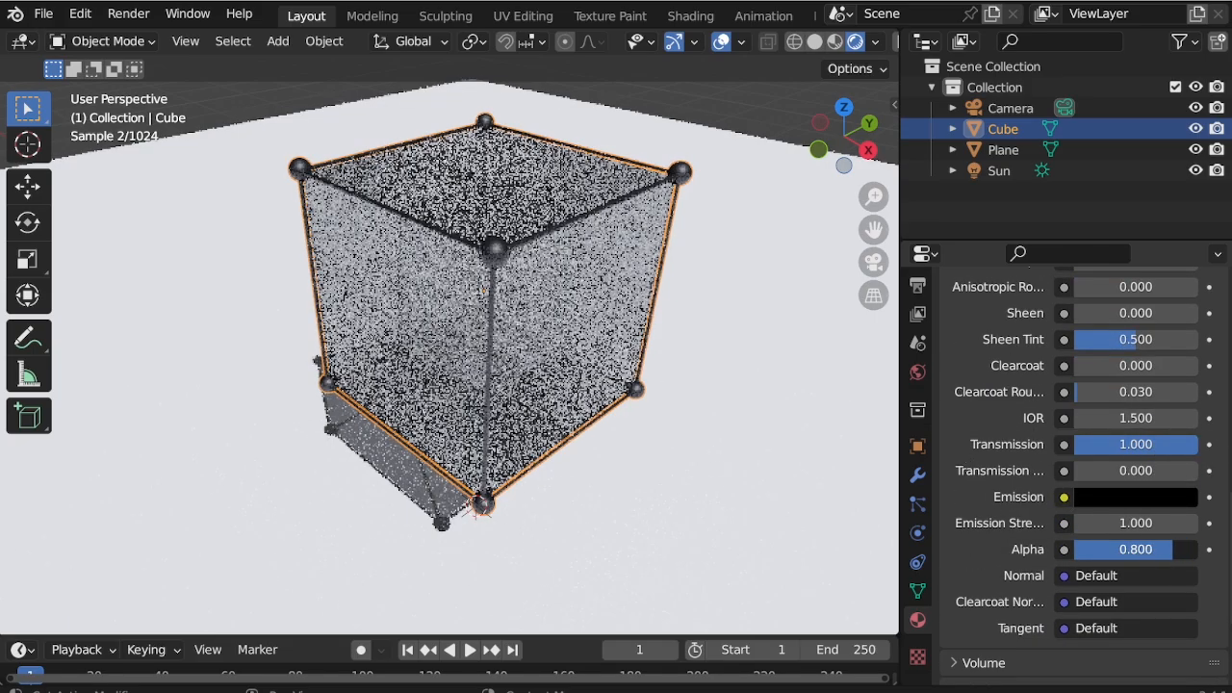
Step: In the black frame material, set the roughness to 0.197 and the metallic value to 1
{"action": "scroll", "coordinate": [1002, 520], "scroll_direction": "up", "scroll_amount": 20}
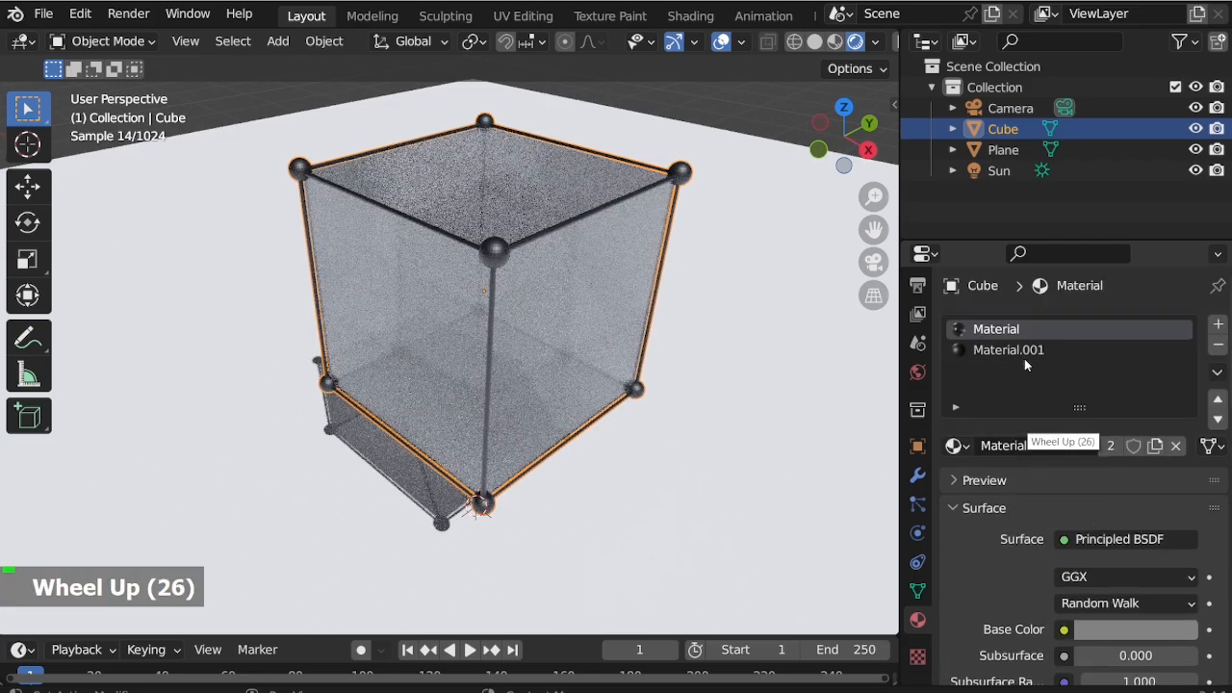
{"action": "scroll", "coordinate": [985, 594], "scroll_direction": "down", "scroll_amount": 15}
{"action": "mouse_move", "coordinate": [1107, 503]}
{"action": "left_mouse_down"}
{"action": "mouse_move", "coordinate": [1068, 504]}
{"action": "mouse_move", "coordinate": [1083, 504]}
{"action": "left_mouse_up"}
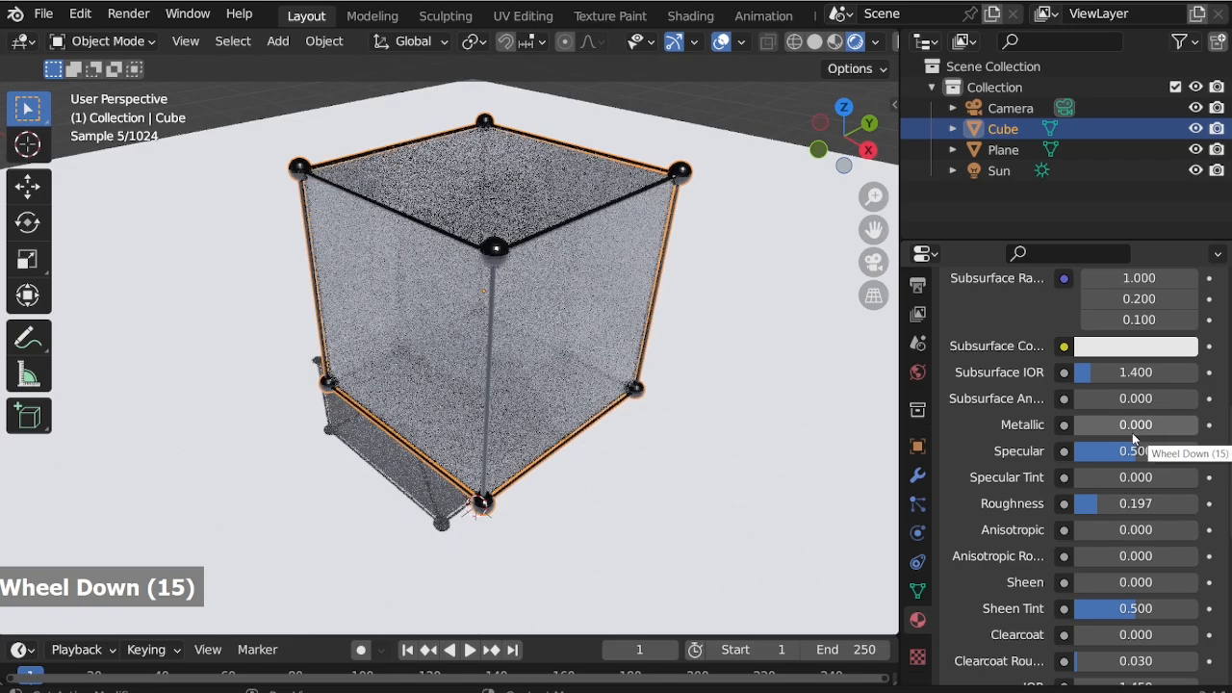
{"action": "left_click_drag", "start_coordinate": [1136, 424], "coordinate": [1193, 424]}
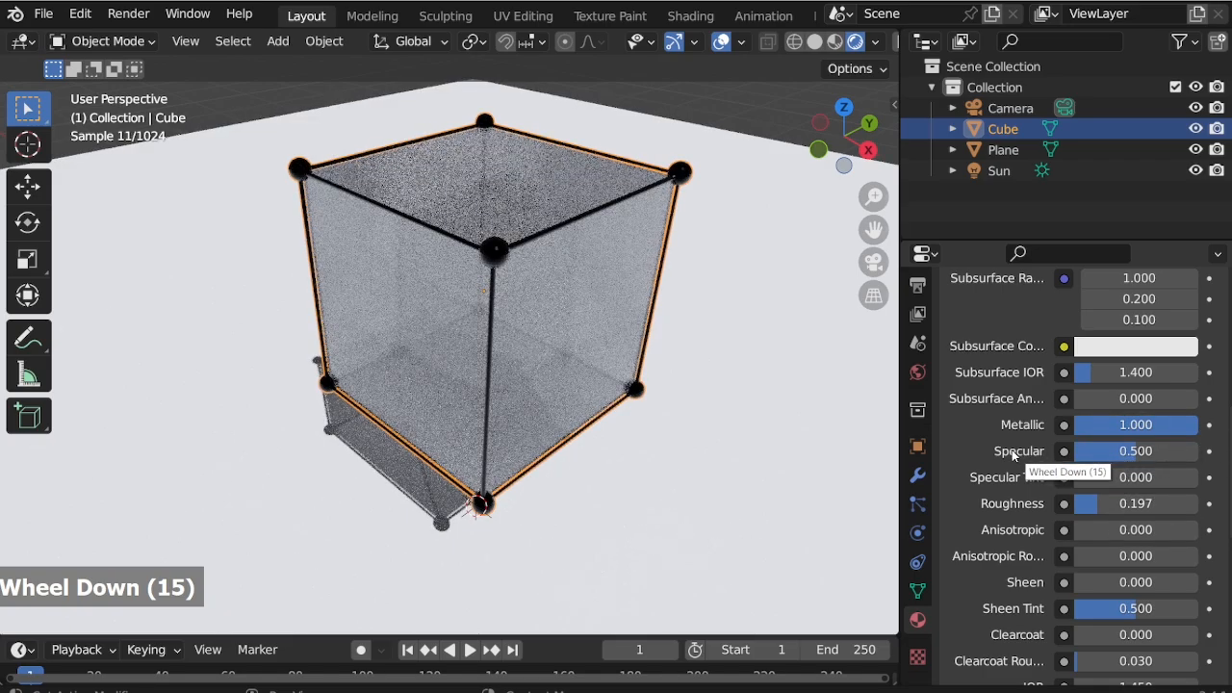
{"action": "mouse_move", "coordinate": [731, 506]}
{"action": "middle_mouse_down"}
{"action": "mouse_move", "coordinate": [717, 479]}
{"action": "mouse_move", "coordinate": [738, 509]}
{"action": "middle_mouse_up"}
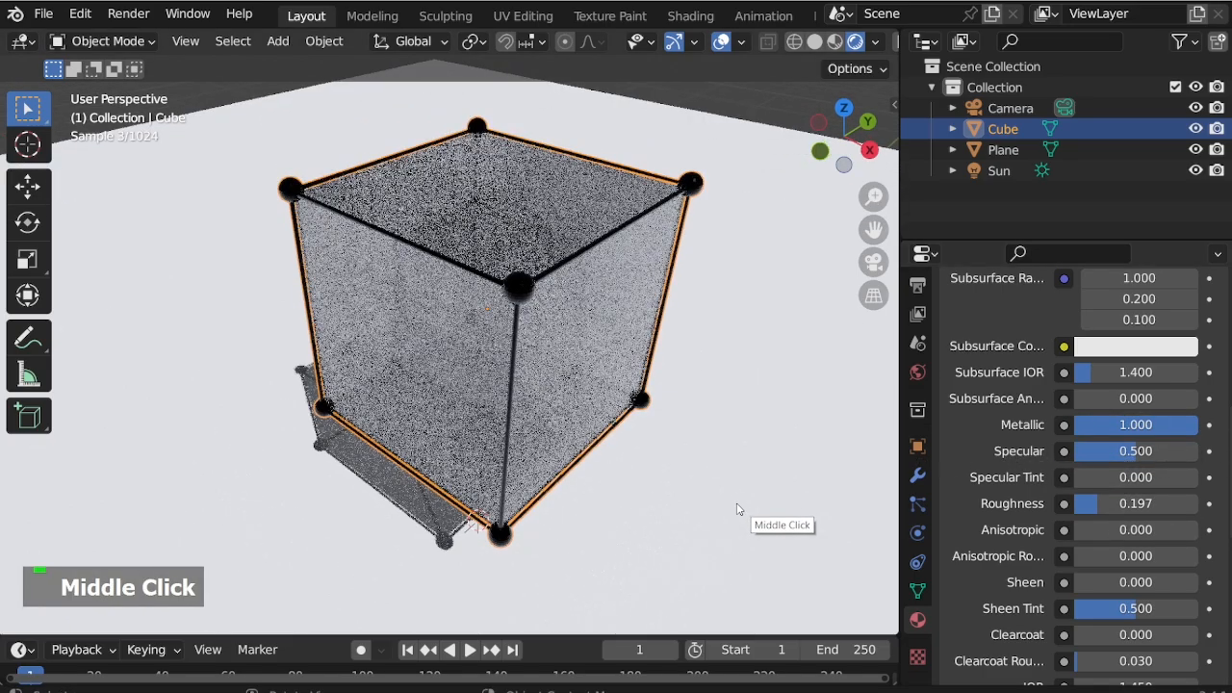
Step: Add an Array modifier to the joined cube with a count of 3
{"action": "scroll", "coordinate": [957, 374], "scroll_direction": "up", "scroll_amount": 10}
{"action": "left_click", "coordinate": [917, 475]}
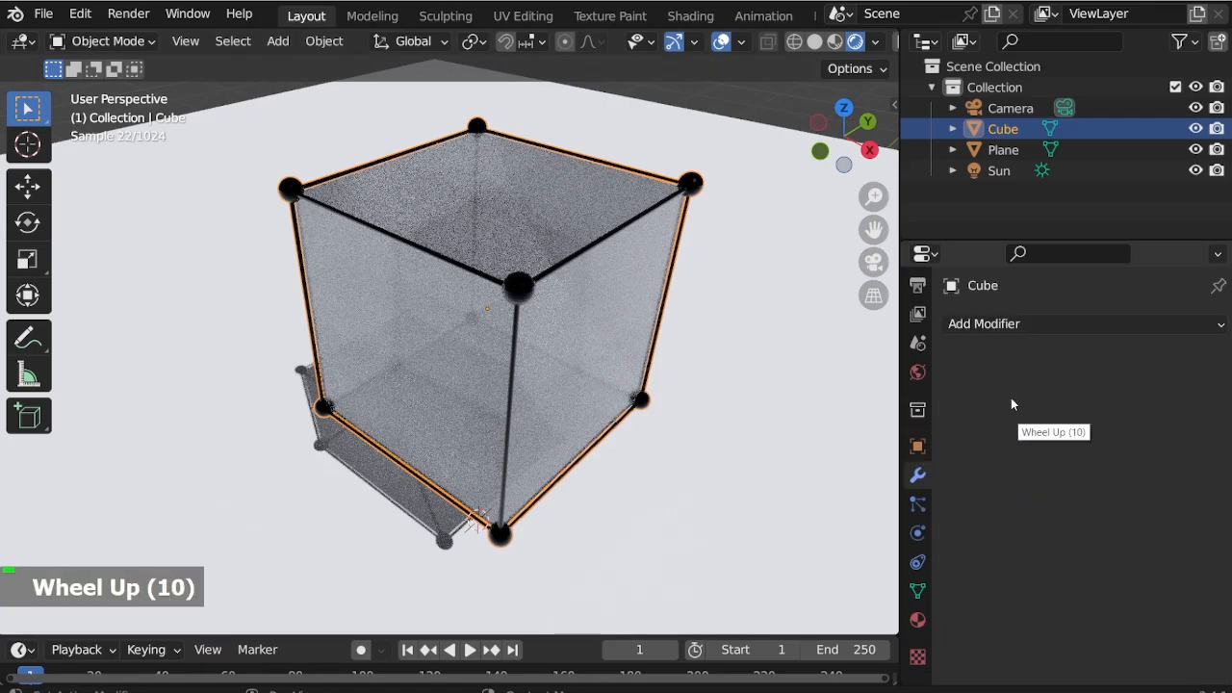
{"action": "left_click", "coordinate": [992, 324]}
{"action": "left_click", "coordinate": [664, 383]}
{"action": "scroll", "coordinate": [495, 294], "scroll_direction": "down", "scroll_amount": 4}
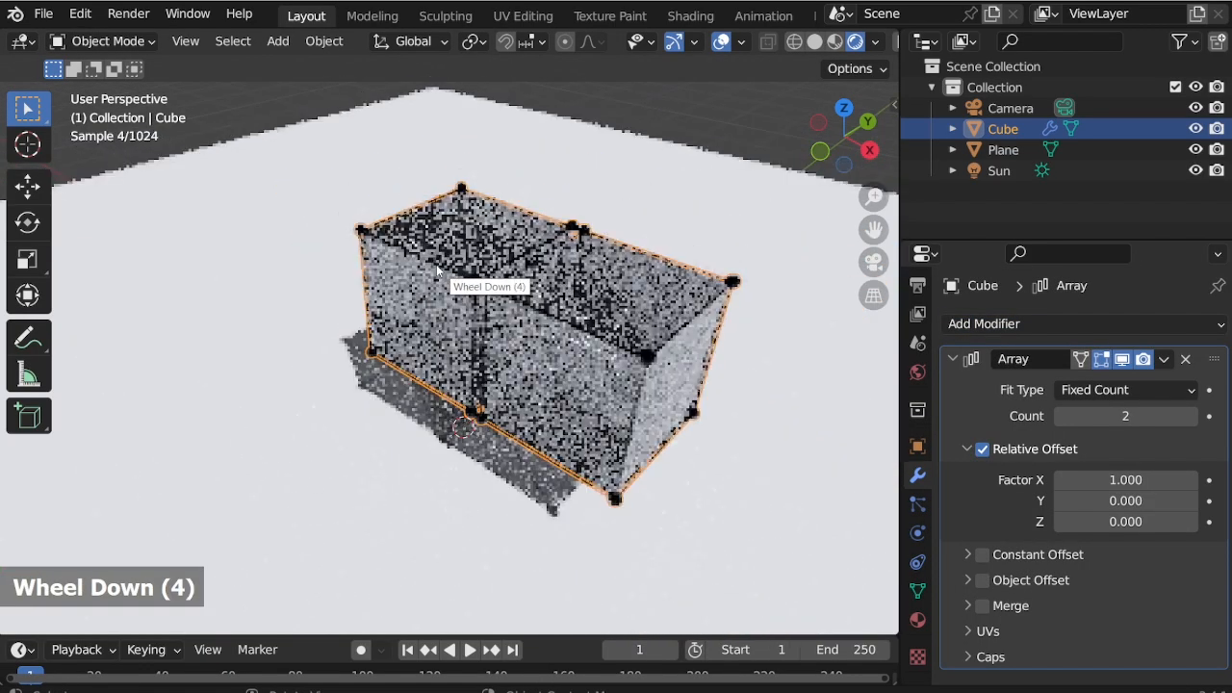
{"action": "left_click", "coordinate": [1191, 416]}
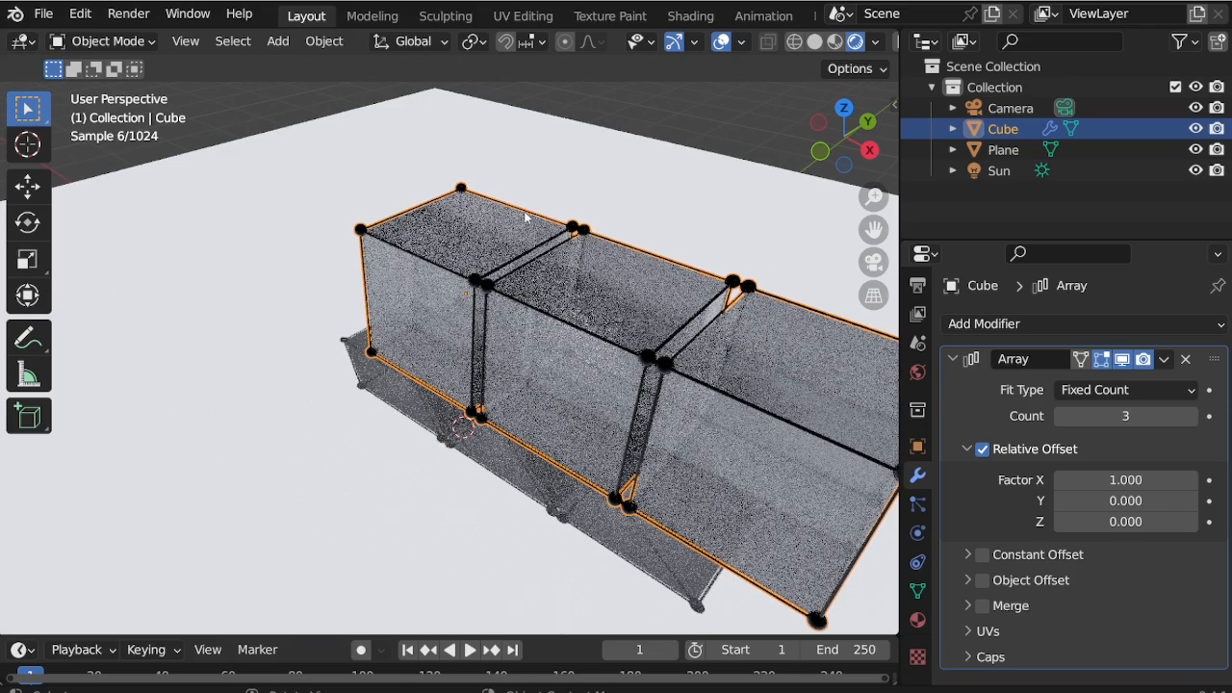
Step: Add a second Array modifier and set the first array's relative offset to 0 in X and 1 in Y
{"action": "left_click", "coordinate": [991, 326]}
{"action": "left_click", "coordinate": [765, 383]}
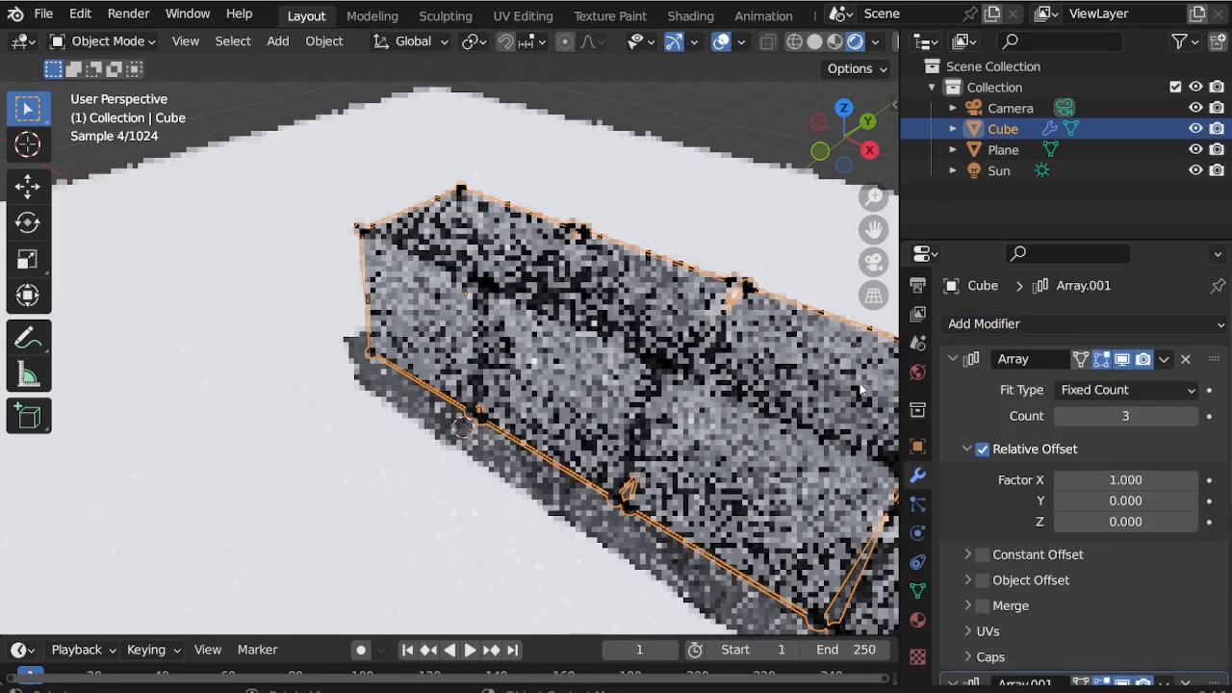
{"action": "left_click", "coordinate": [1104, 480]}
{"action": "type", "text": "0"}
{"action": "key", "text": "Return"}
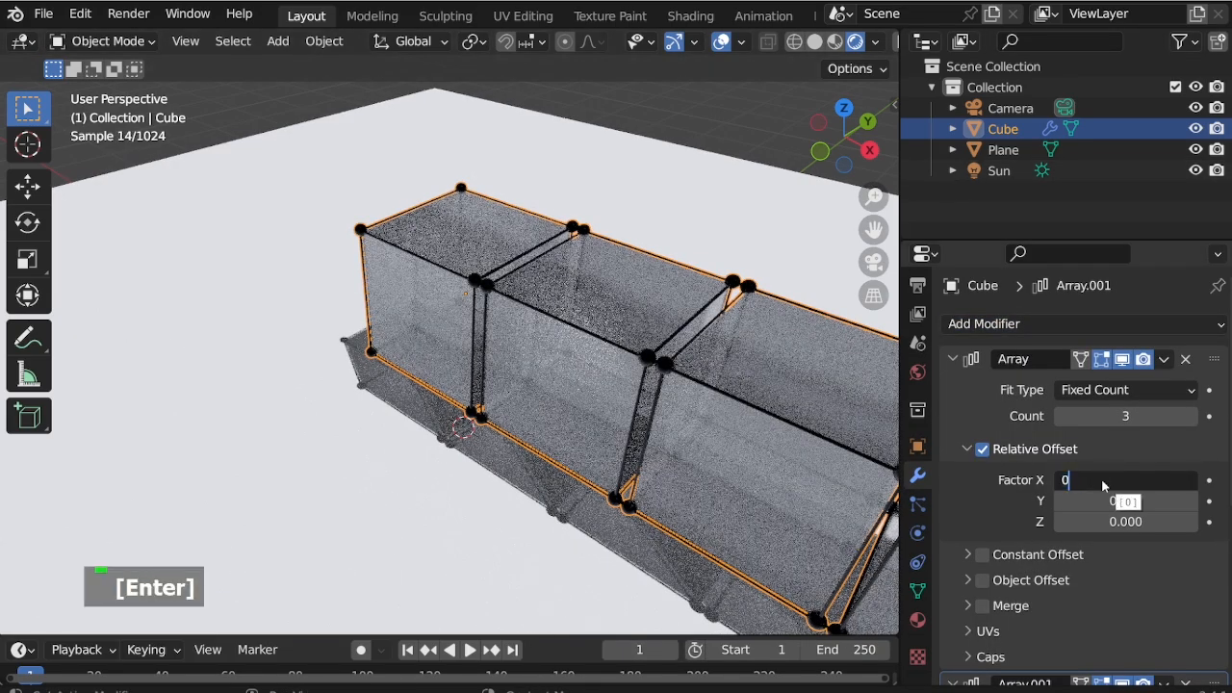
{"action": "left_click", "coordinate": [1105, 501]}
{"action": "type", "text": "1"}
{"action": "key", "text": "Return"}
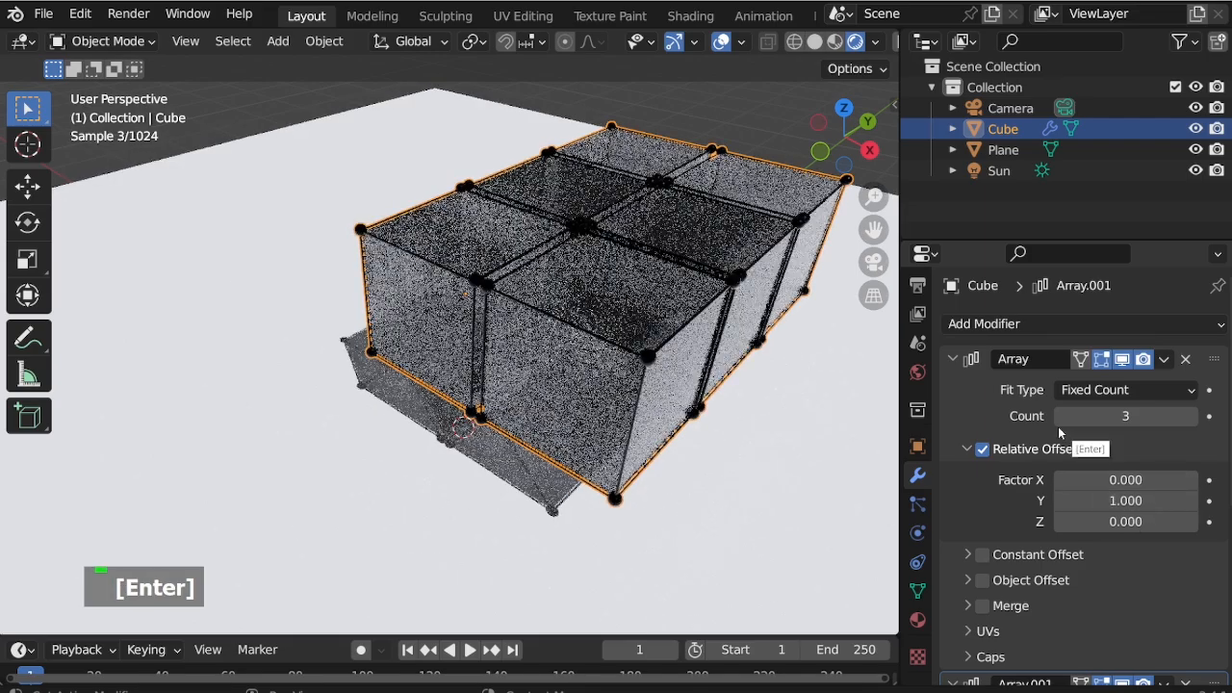
Step: Set the second array's count to 3 along X
{"action": "scroll", "coordinate": [990, 481], "scroll_direction": "down", "scroll_amount": 9}
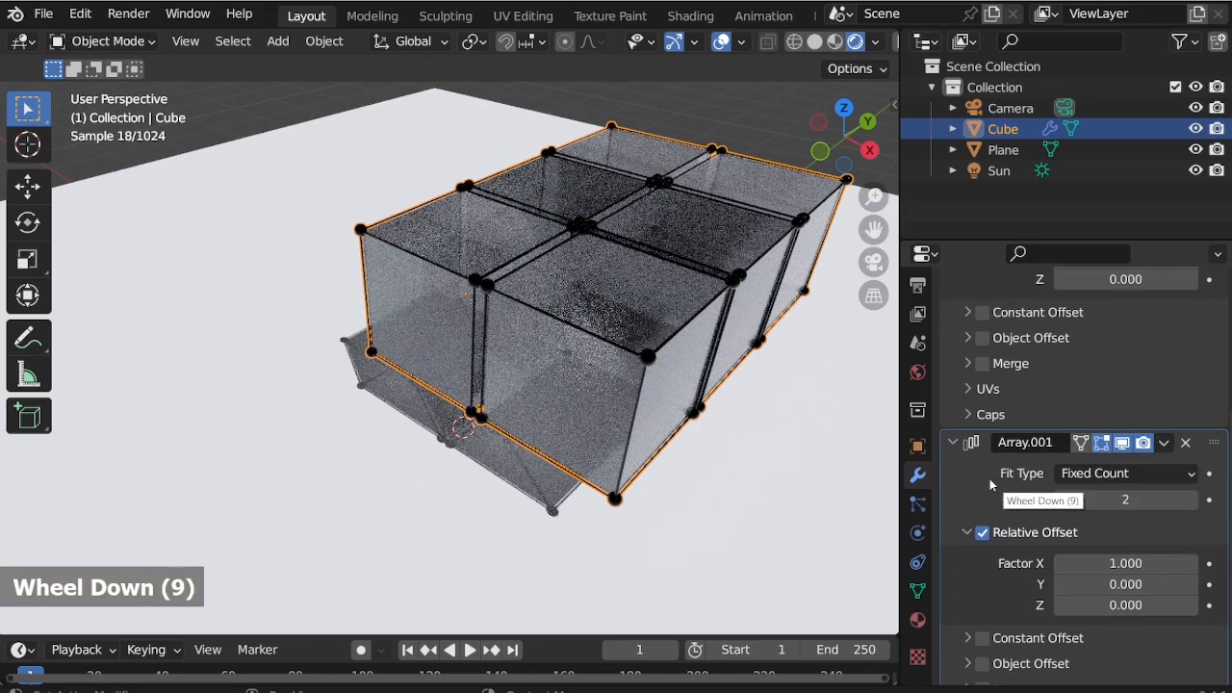
{"action": "left_click", "coordinate": [1191, 500]}
{"action": "scroll", "coordinate": [278, 265], "scroll_direction": "down", "scroll_amount": 2}
{"action": "scroll", "coordinate": [643, 386], "scroll_direction": "up", "scroll_amount": 1}
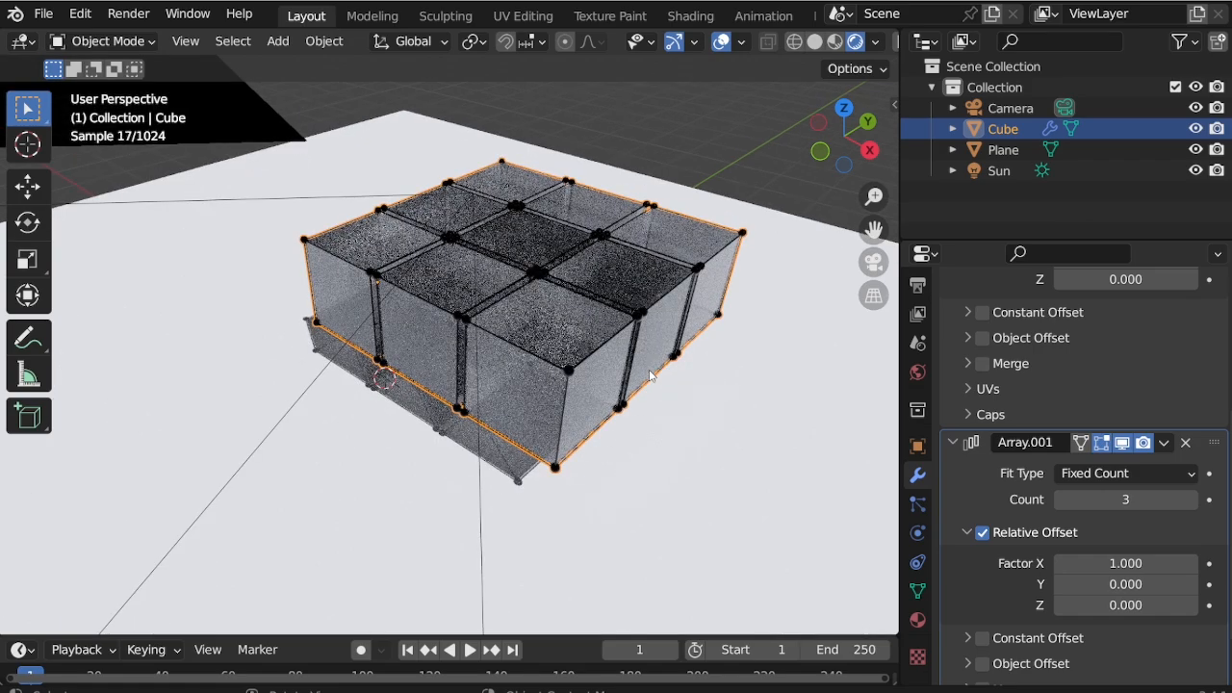
Step: Add a third Array modifier with a relative offset of 0 in X and 1 in Z and a count of 3
{"action": "scroll", "coordinate": [982, 487], "scroll_direction": "up", "scroll_amount": 12}
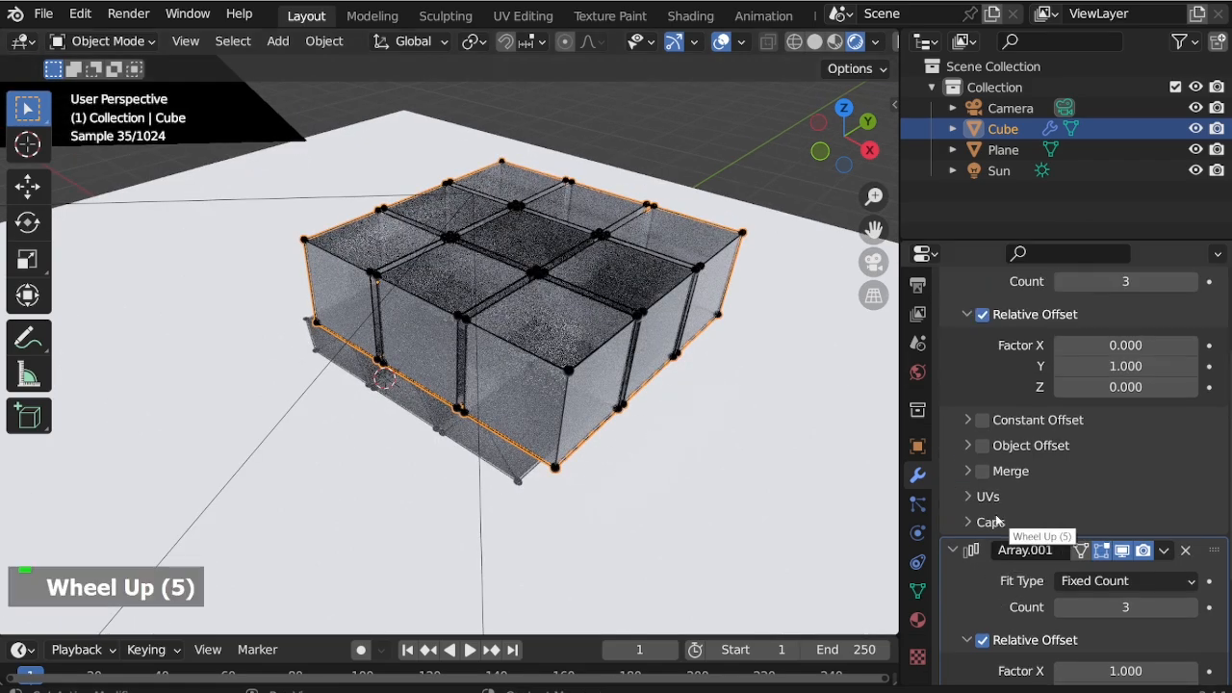
{"action": "left_click", "coordinate": [1013, 323]}
{"action": "left_click", "coordinate": [845, 390]}
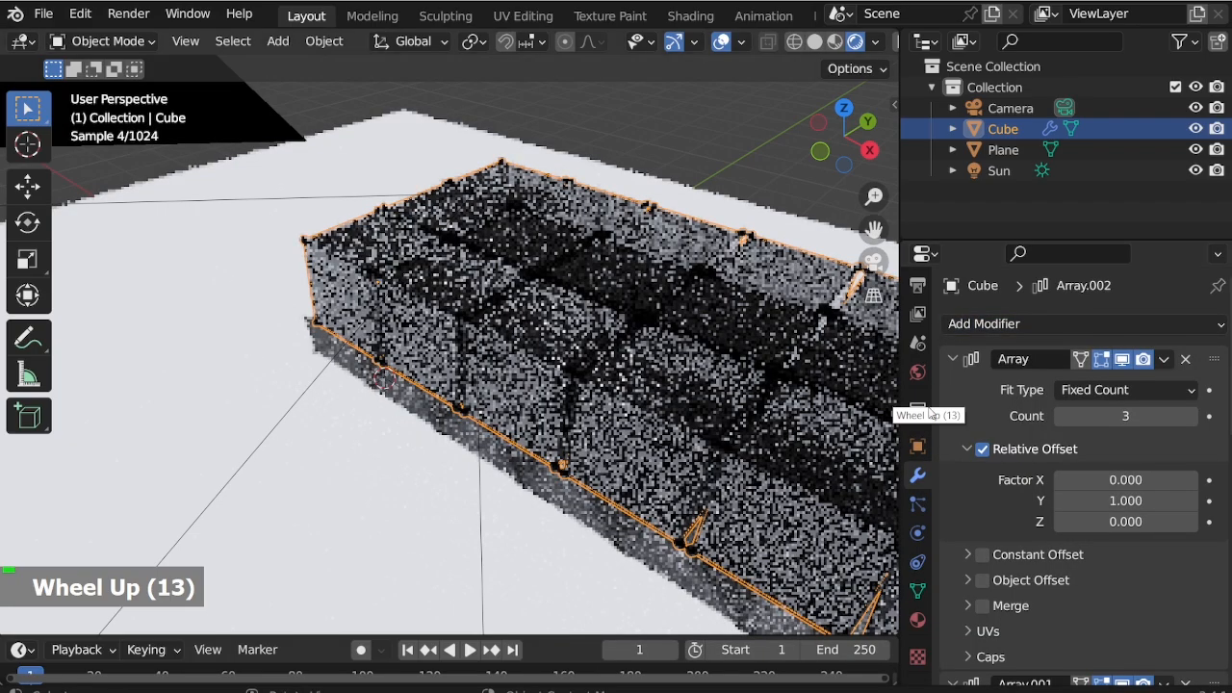
{"action": "scroll", "coordinate": [1161, 515], "scroll_direction": "down", "scroll_amount": 20}
{"action": "left_click", "coordinate": [1121, 493]}
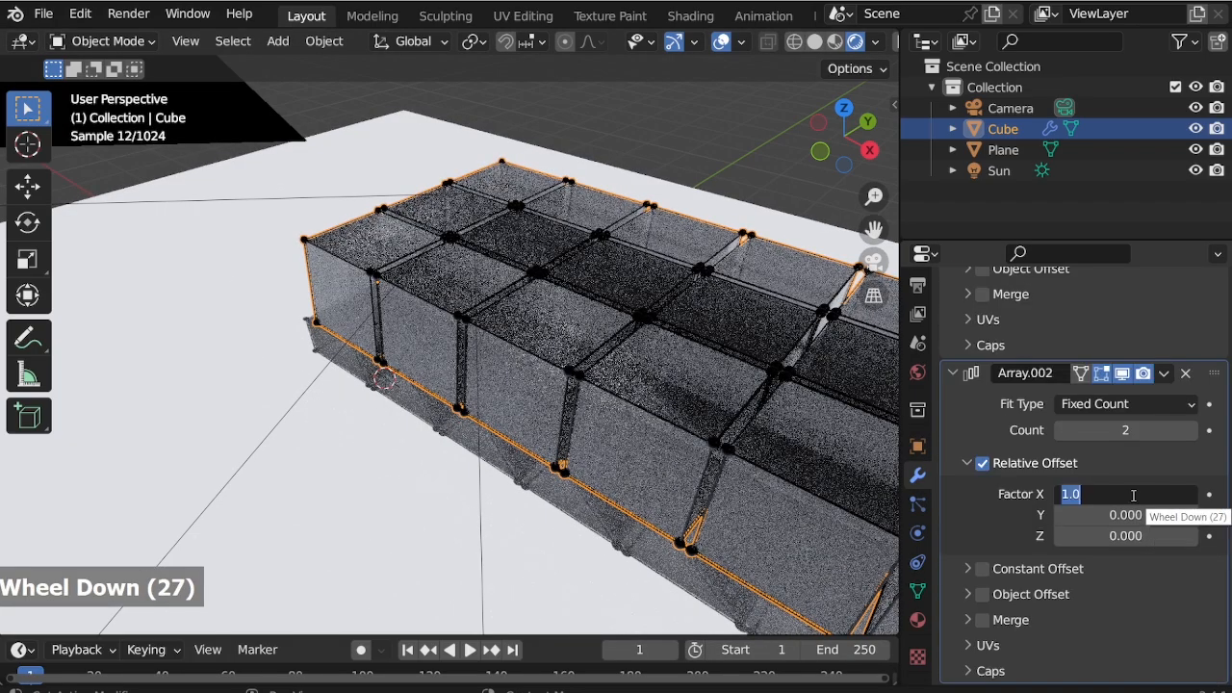
{"action": "type", "text": "0"}
{"action": "key", "text": "Return"}
{"action": "left_click", "coordinate": [1126, 535]}
{"action": "type", "text": "1"}
{"action": "key", "text": "Return"}
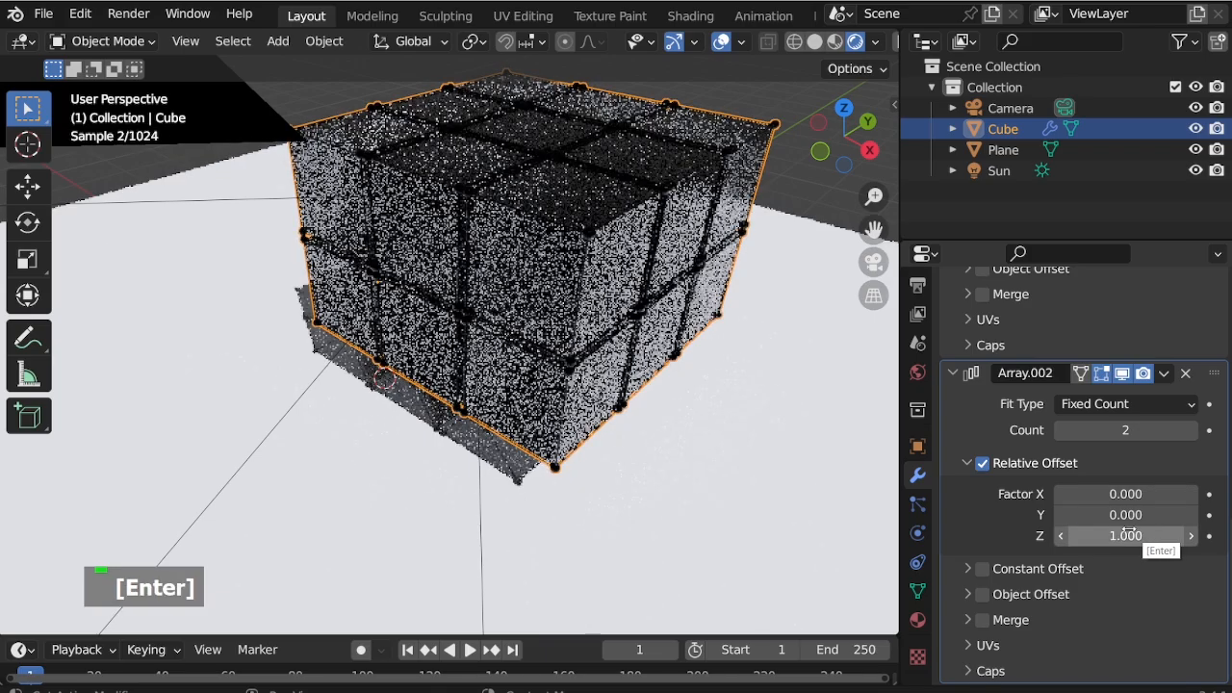
{"action": "left_click", "coordinate": [1190, 431]}
Step: Switch the viewport from rendered to solid shading
{"action": "scroll", "coordinate": [454, 496], "scroll_direction": "down", "scroll_amount": 3}
{"action": "scroll", "coordinate": [510, 293], "scroll_direction": "up", "scroll_amount": 1}
{"action": "middle_click_drag", "start_coordinate": [510, 292], "coordinate": [738, 472]}
{"action": "scroll", "coordinate": [737, 473], "scroll_direction": "up", "scroll_amount": 2}
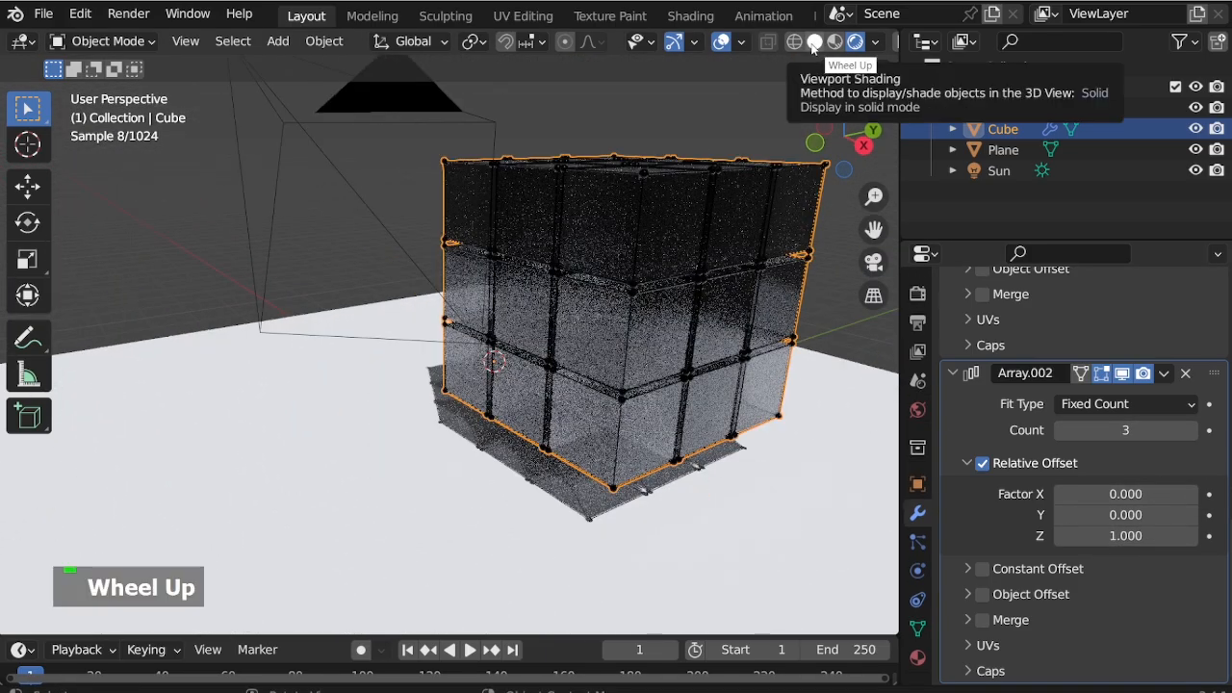
{"action": "left_click", "coordinate": [814, 41]}
{"action": "scroll", "coordinate": [480, 349], "scroll_direction": "up", "scroll_amount": 3}
{"action": "middle_click_drag", "start_coordinate": [479, 349], "coordinate": [455, 388]}
{"action": "scroll", "coordinate": [454, 387], "scroll_direction": "up", "scroll_amount": 1}
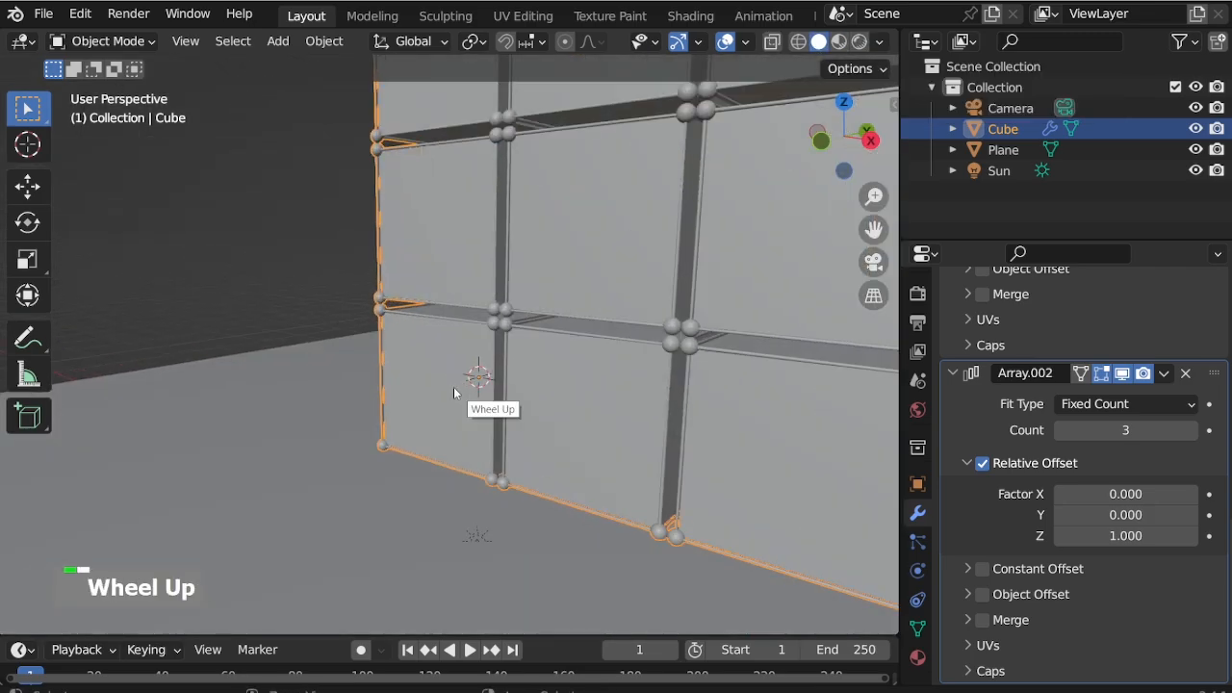
Step: Add a UV sphere at the 3D cursor and scale it down to a small ball inside the original corner cube
{"action": "key", "text": "ctrl+Tab"}
{"action": "key", "text": "ctrl+Tab"}
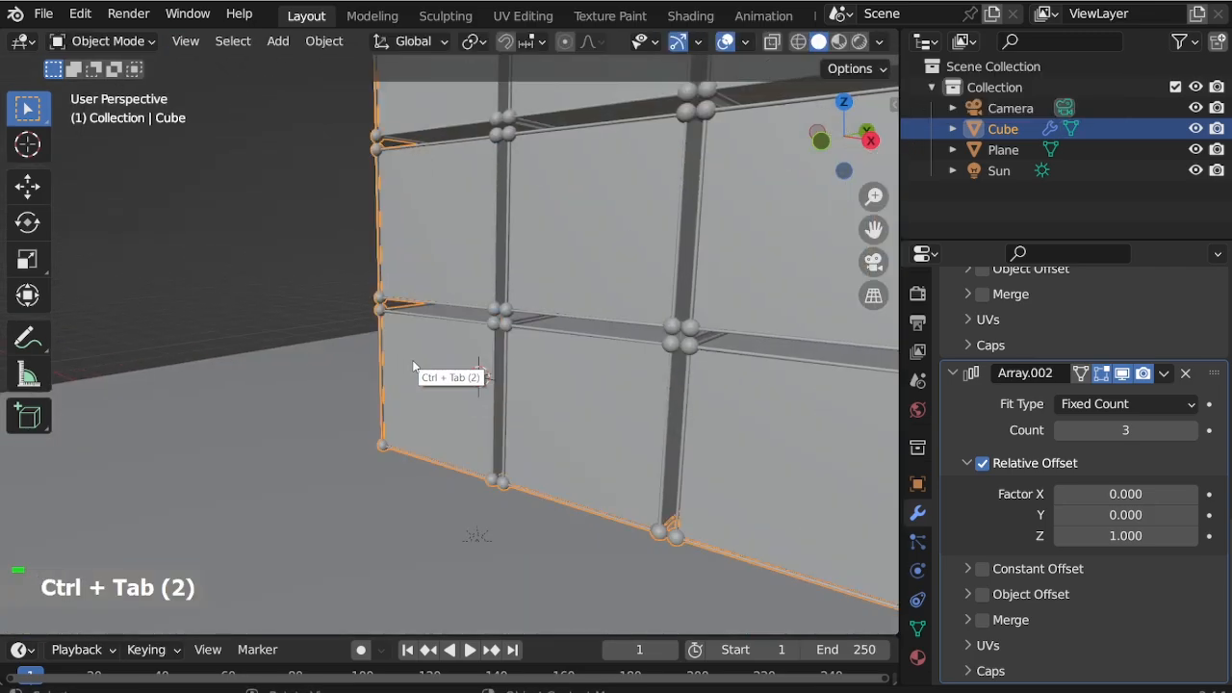
{"action": "key", "text": "shift+a"}
{"action": "mouse_move", "coordinate": [443, 286]}
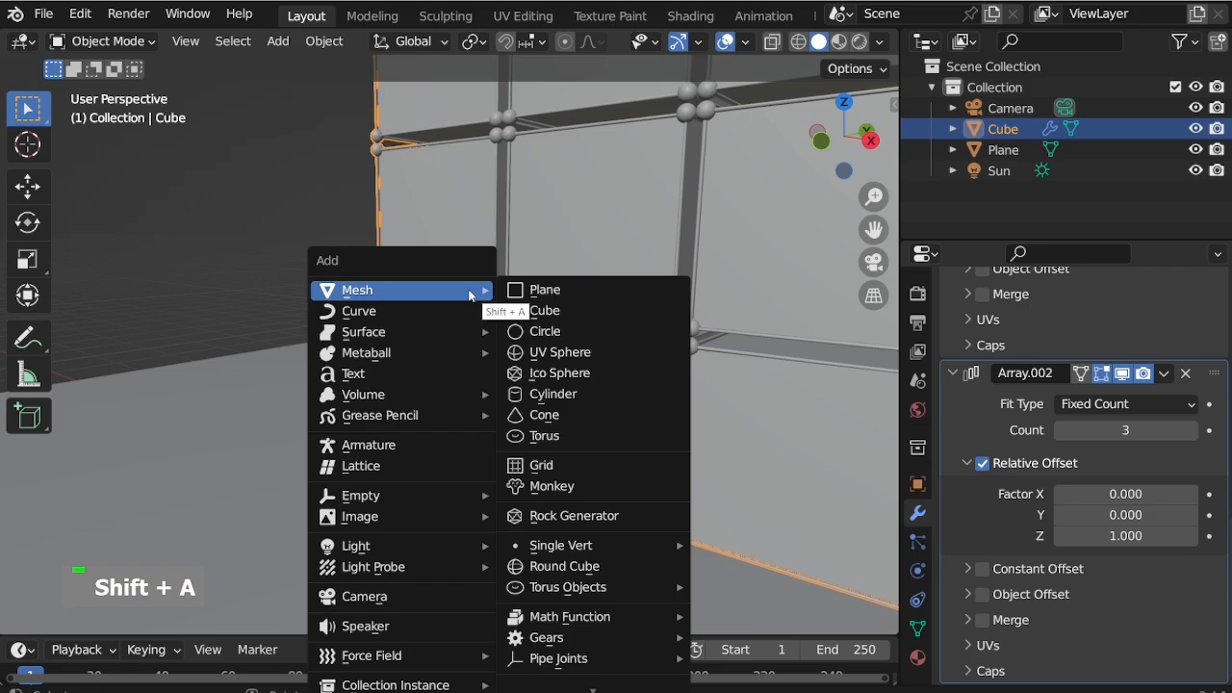
{"action": "left_click", "coordinate": [590, 350]}
{"action": "key", "text": "s"}
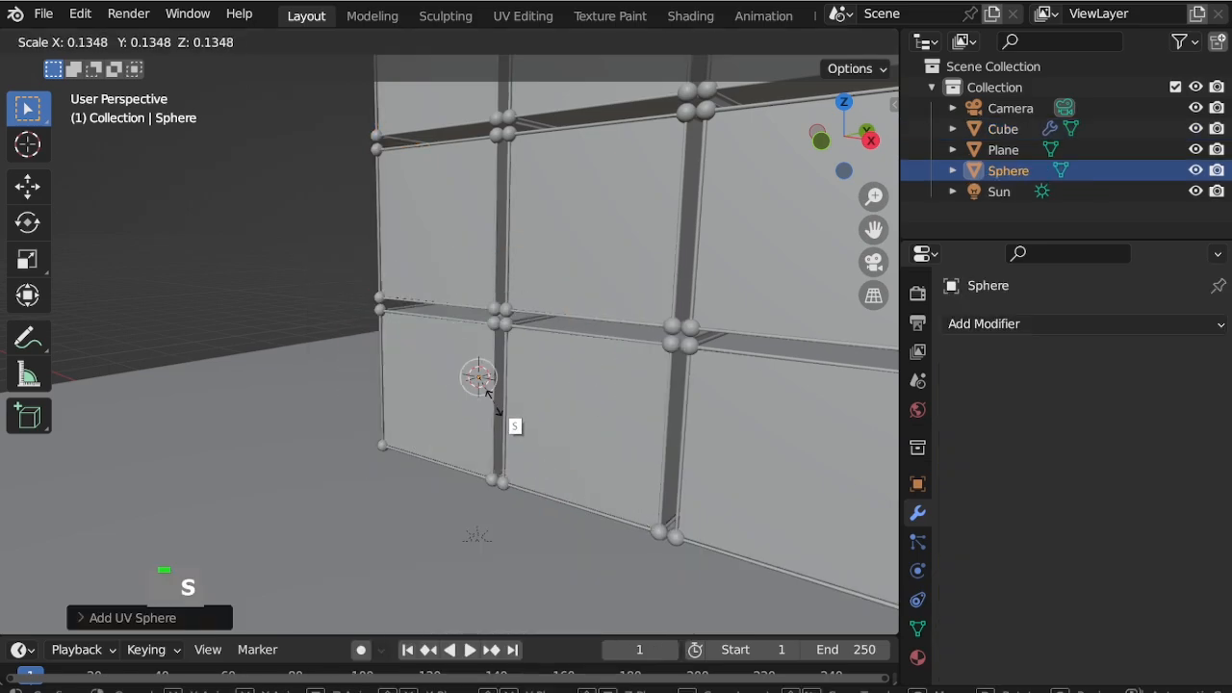
{"action": "left_click", "coordinate": [486, 383]}
{"action": "scroll", "coordinate": [410, 376], "scroll_direction": "up", "scroll_amount": 1}
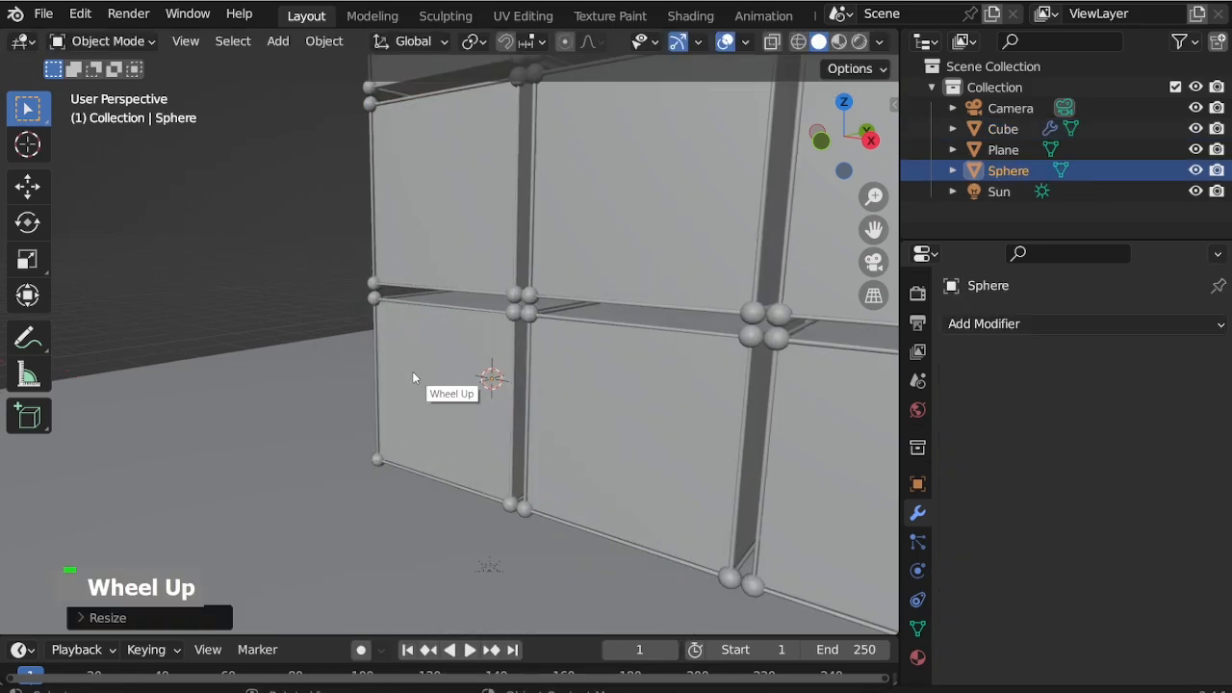
Step: Edit the sphere mesh with X-ray on and, in front view, move the ball to the lower-left area of the corner cube
{"action": "key", "text": "ctrl+Tab"}
{"action": "key", "text": "alt+z"}
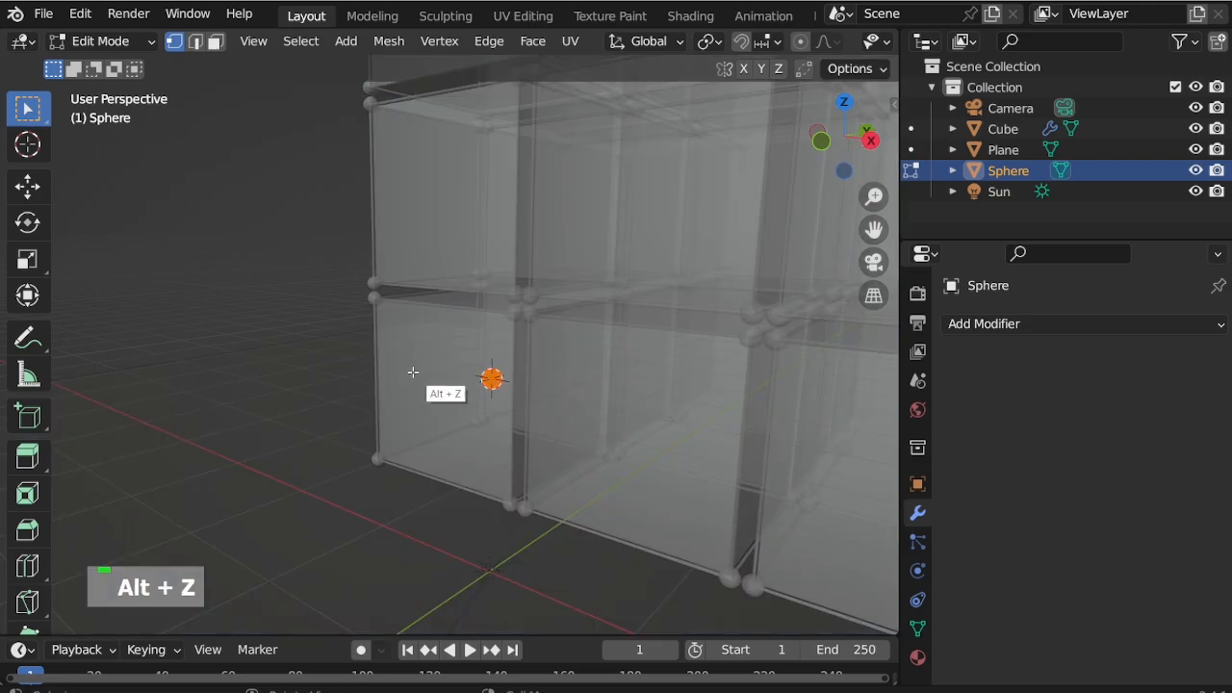
{"action": "key", "text": "KP_1"}
{"action": "scroll", "coordinate": [552, 412], "scroll_direction": "up", "scroll_amount": 2}
{"action": "key", "text": "g"}
{"action": "left_click", "coordinate": [495, 511]}
Step: Duplicate the ball to the cube's upper middle and shrink it, and duplicate that one to the lower right and enlarge it
{"action": "key", "text": "shift+d"}
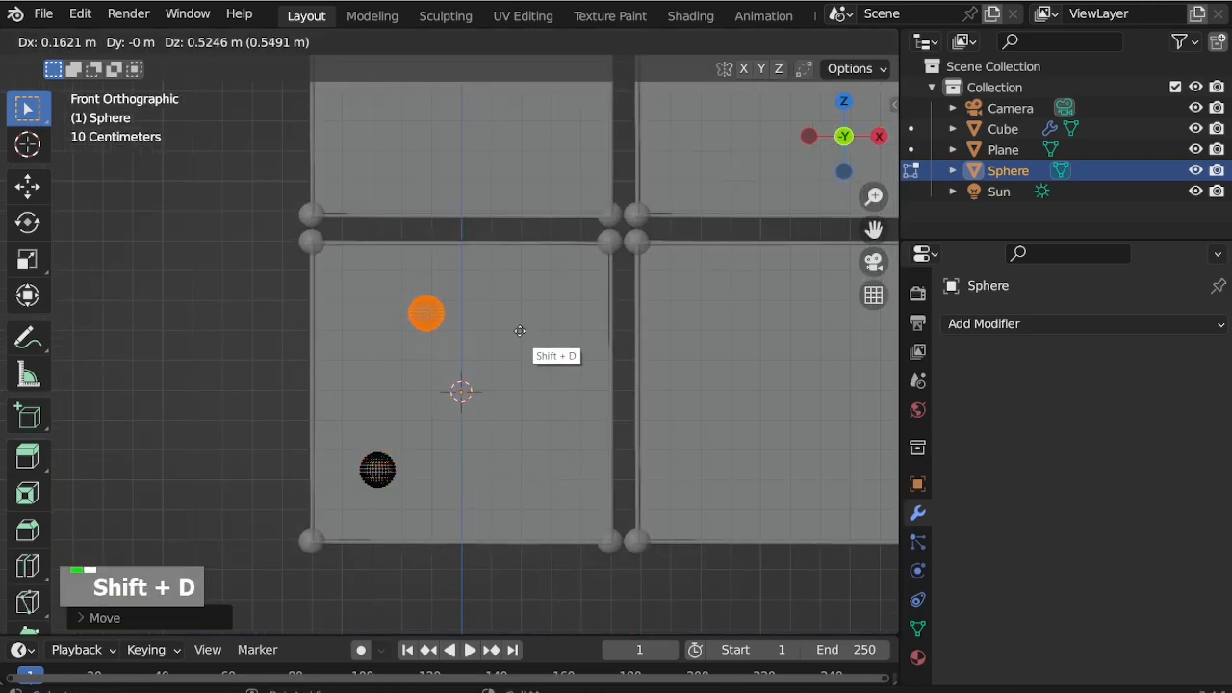
{"action": "left_click", "coordinate": [520, 355]}
{"action": "key", "text": "s"}
{"action": "left_click", "coordinate": [495, 366]}
{"action": "key", "text": "shift+d"}
{"action": "left_click", "coordinate": [571, 458]}
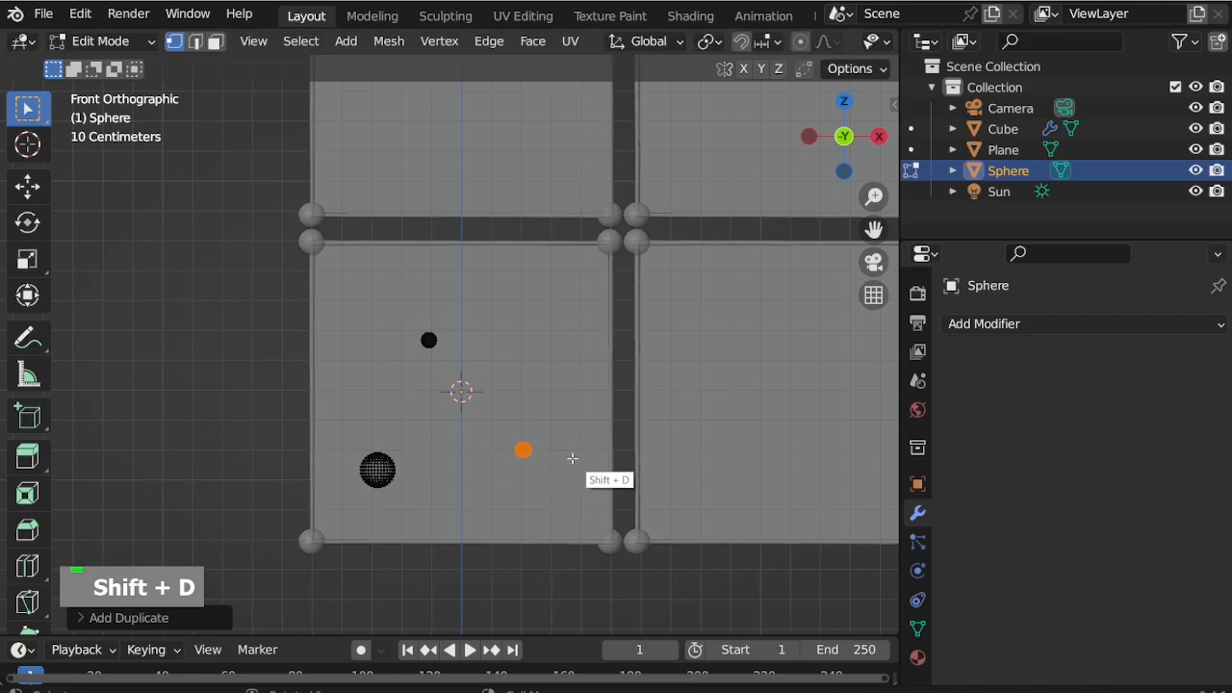
{"action": "key", "text": "s"}
{"action": "left_click", "coordinate": [636, 519]}
Step: Duplicate the enlarged ball into the upper-right and upper-left areas of the corner cube
{"action": "key", "text": "shift+d"}
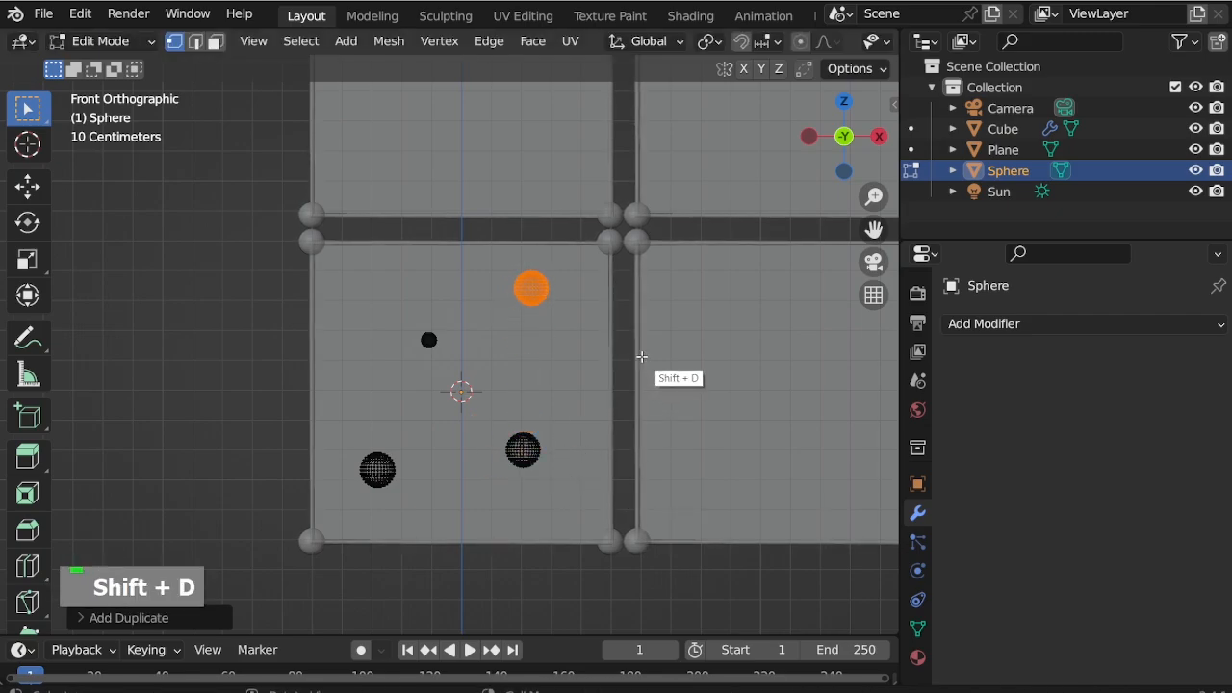
{"action": "key", "text": "shift+d"}
{"action": "left_click", "coordinate": [503, 385]}
Step: Add a half-size copy of the ball near the cube's right side, and duplicate it to the bottom middle and the left side
{"action": "key", "text": "shift+d"}
{"action": "key", "text": "s"}
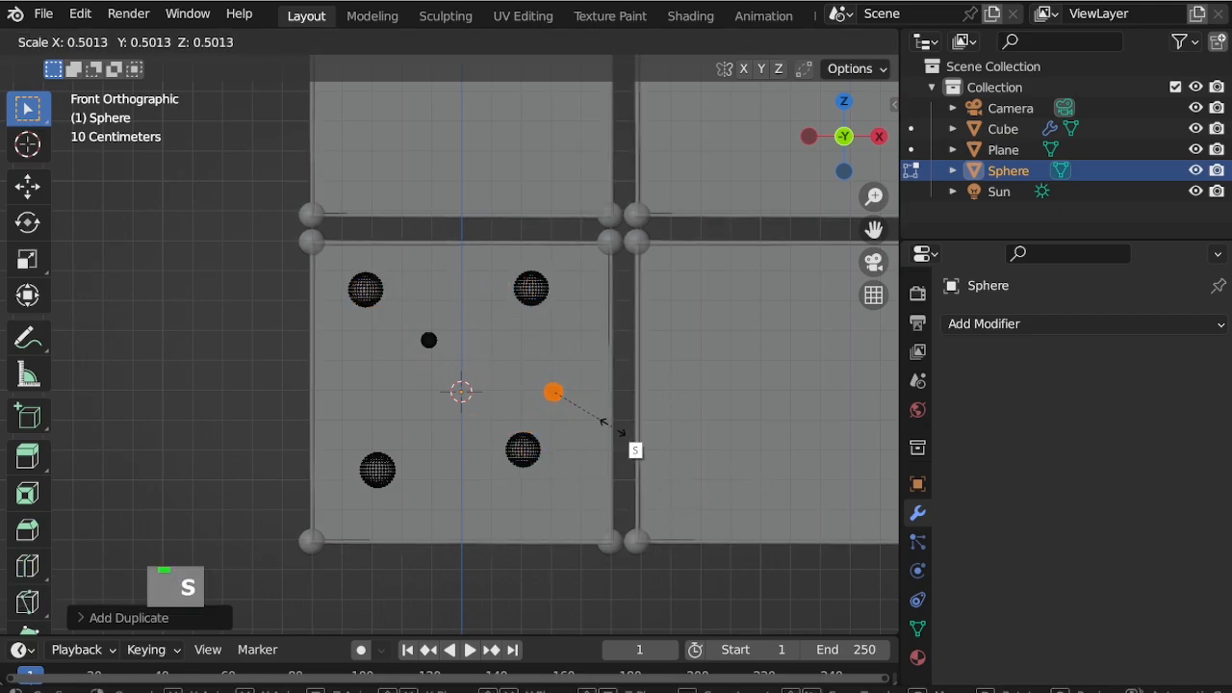
{"action": "key", "text": "shift+s"}
{"action": "left_click", "coordinate": [533, 515]}
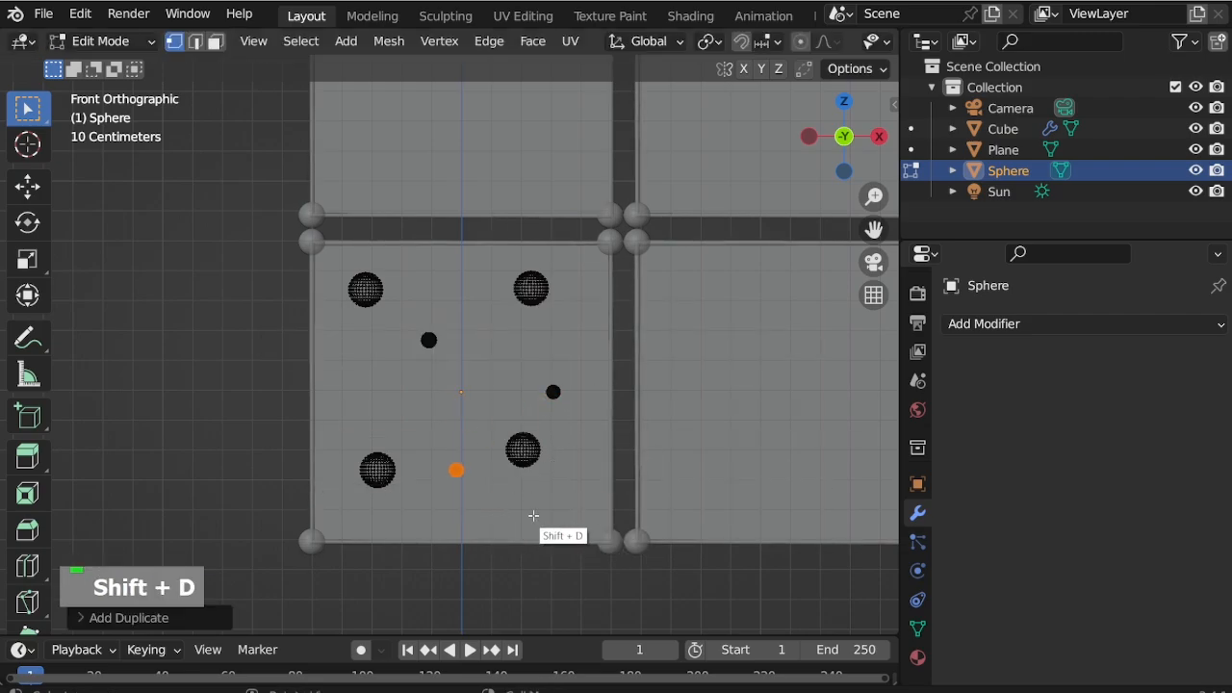
{"action": "key", "text": "shift+d"}
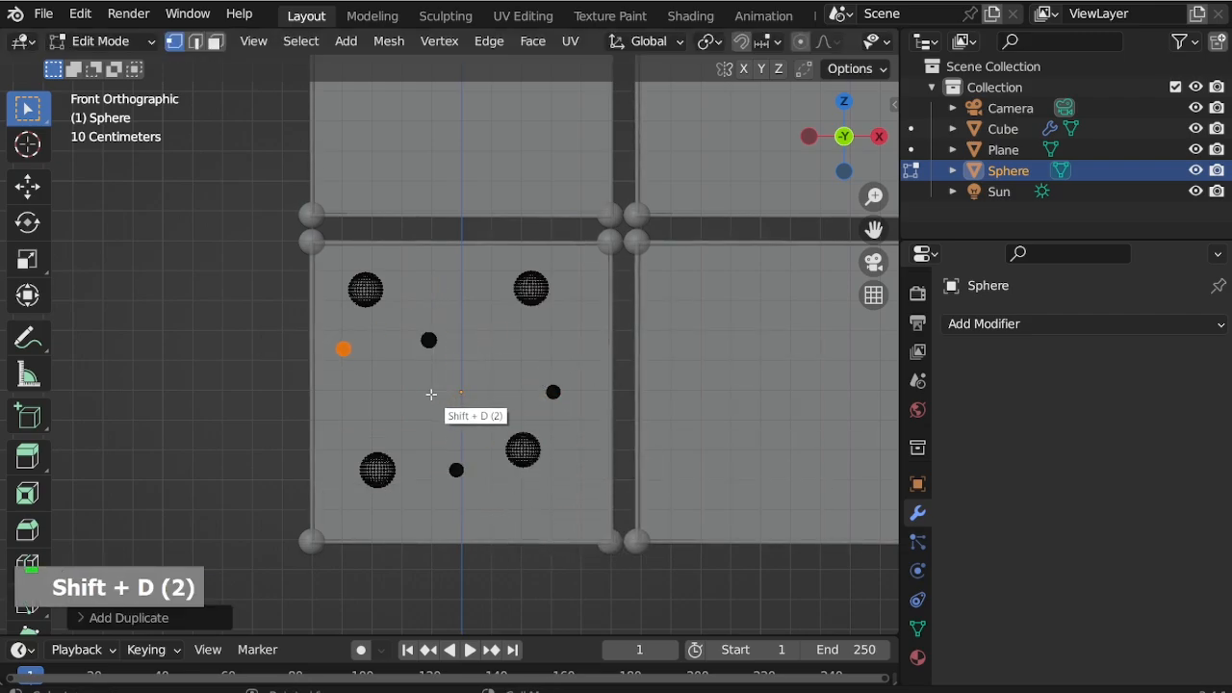
Step: Enlarge the left-side ball slightly and duplicate it to the cube's lower right and centre
{"action": "key", "text": "s"}
{"action": "key", "text": "shift+d"}
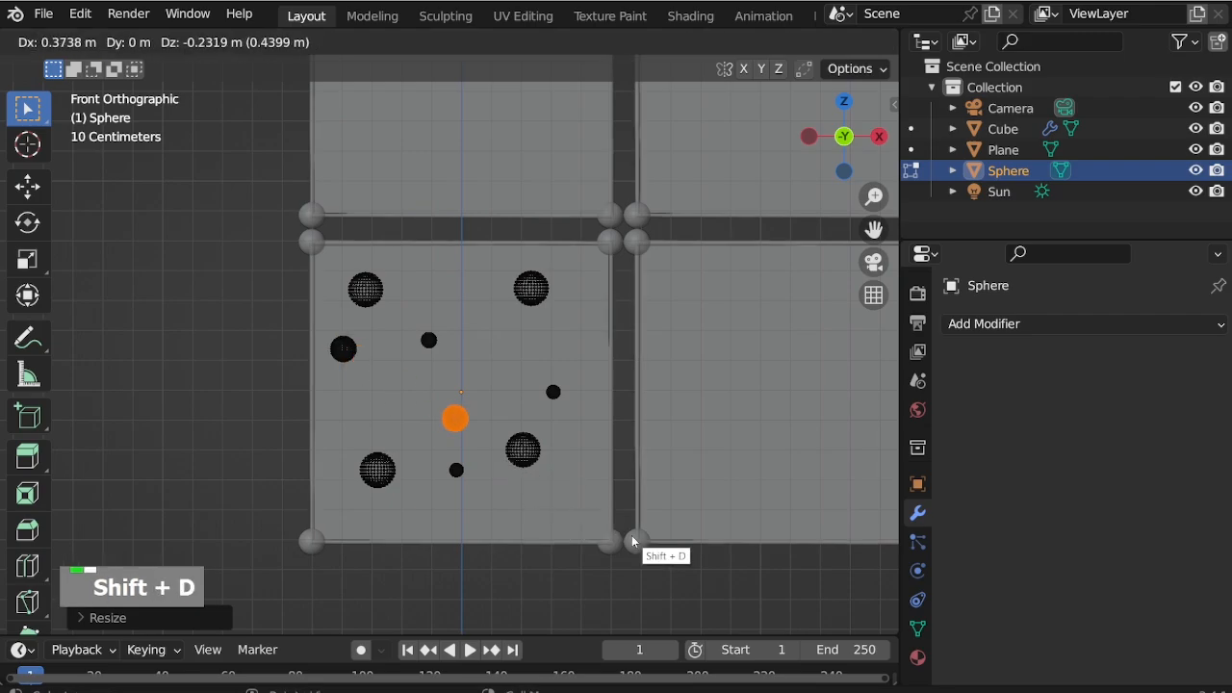
{"action": "key", "text": "shift+d"}
{"action": "left_click", "coordinate": [616, 469]}
Step: Duplicate the centre ball to the cube's upper right, scale it up into the largest ball and adjust its position
{"action": "key", "text": "shift+d"}
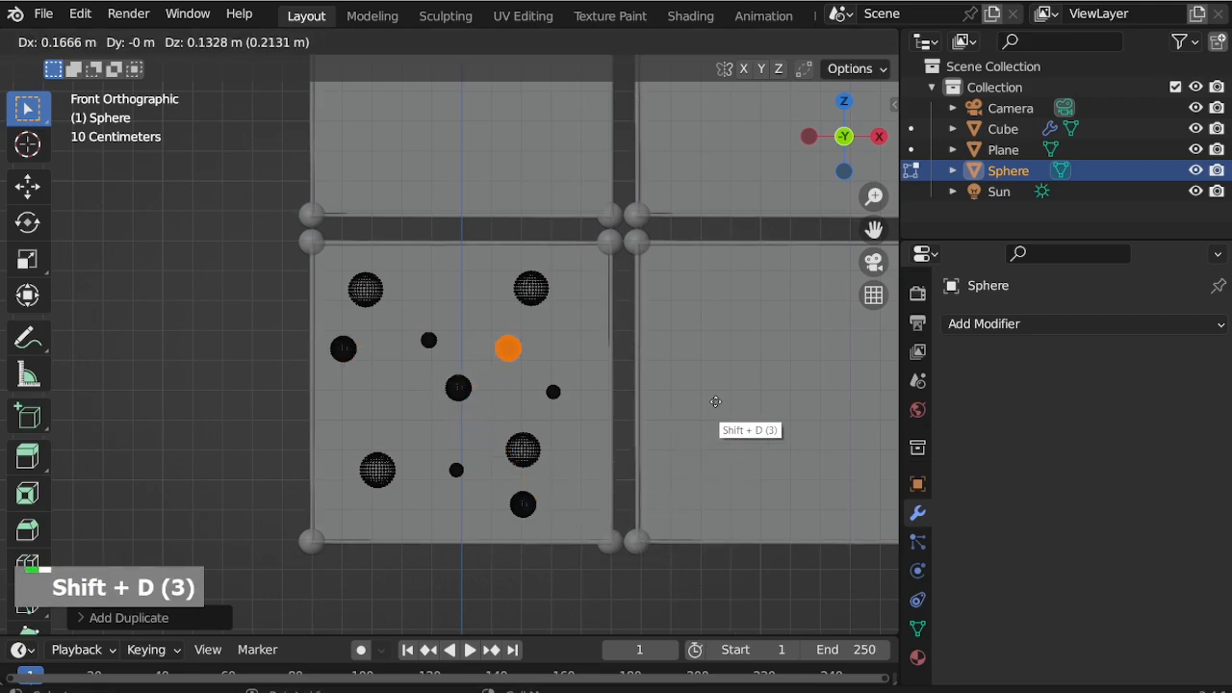
{"action": "key", "text": "s"}
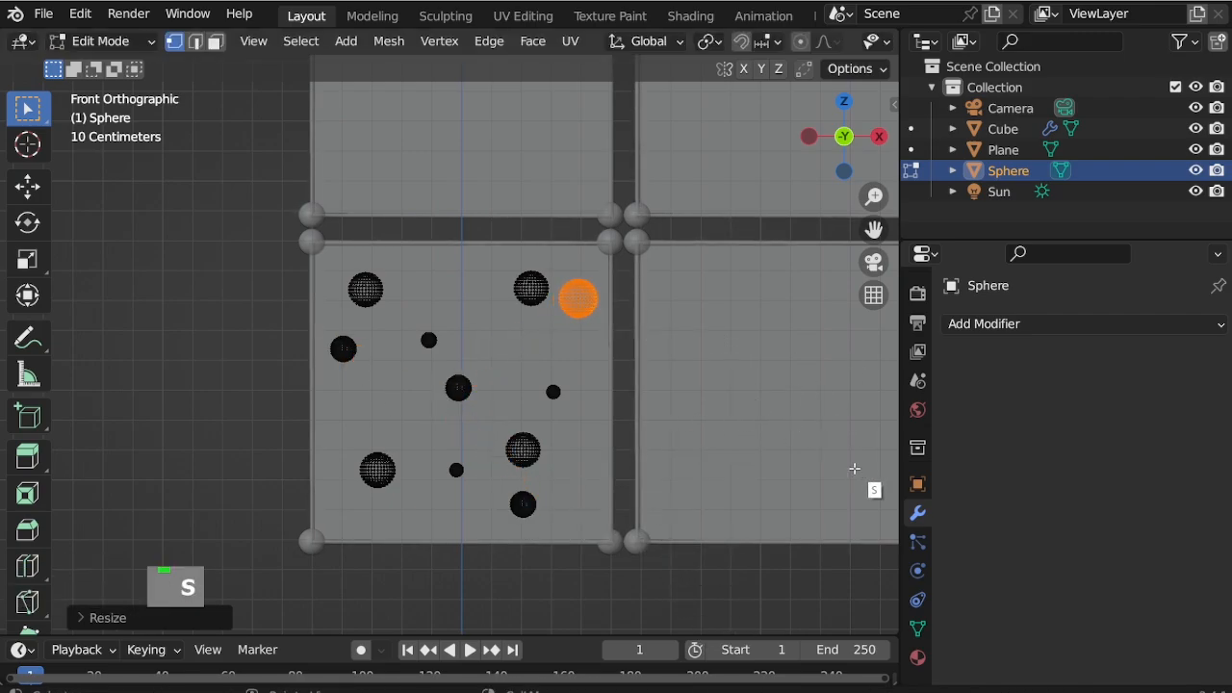
{"action": "key", "text": "g"}
{"action": "left_click", "coordinate": [863, 515]}
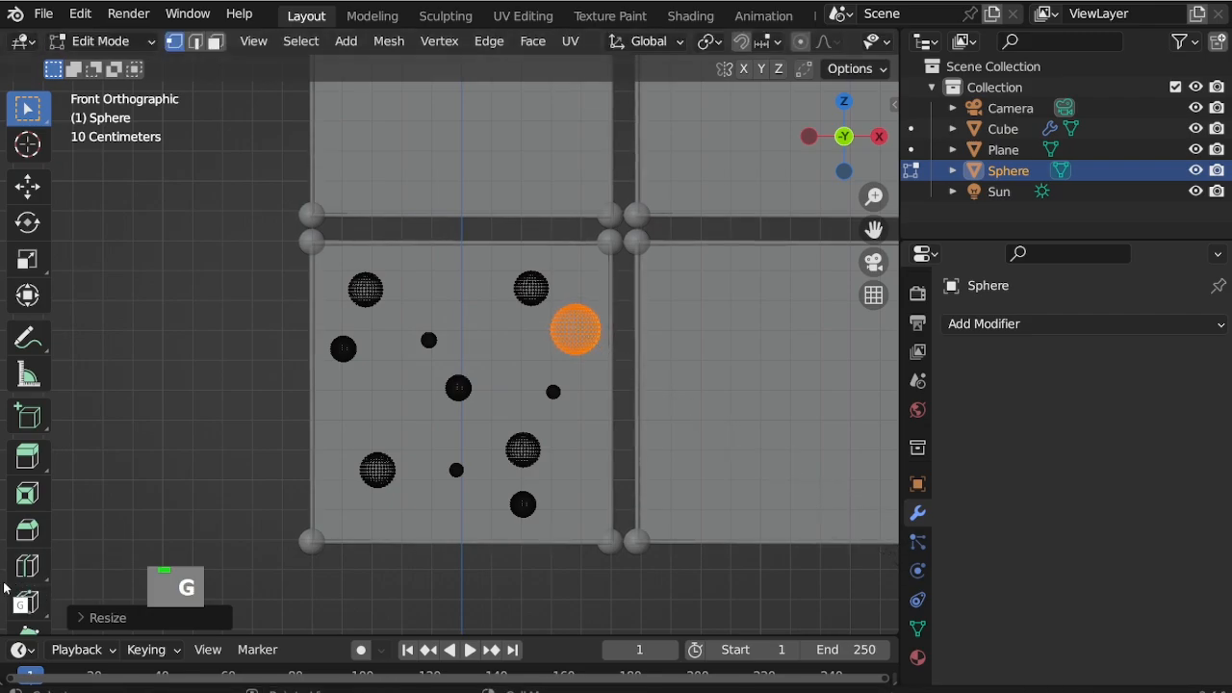
{"action": "key", "text": "g"}
{"action": "left_click", "coordinate": [669, 484]}
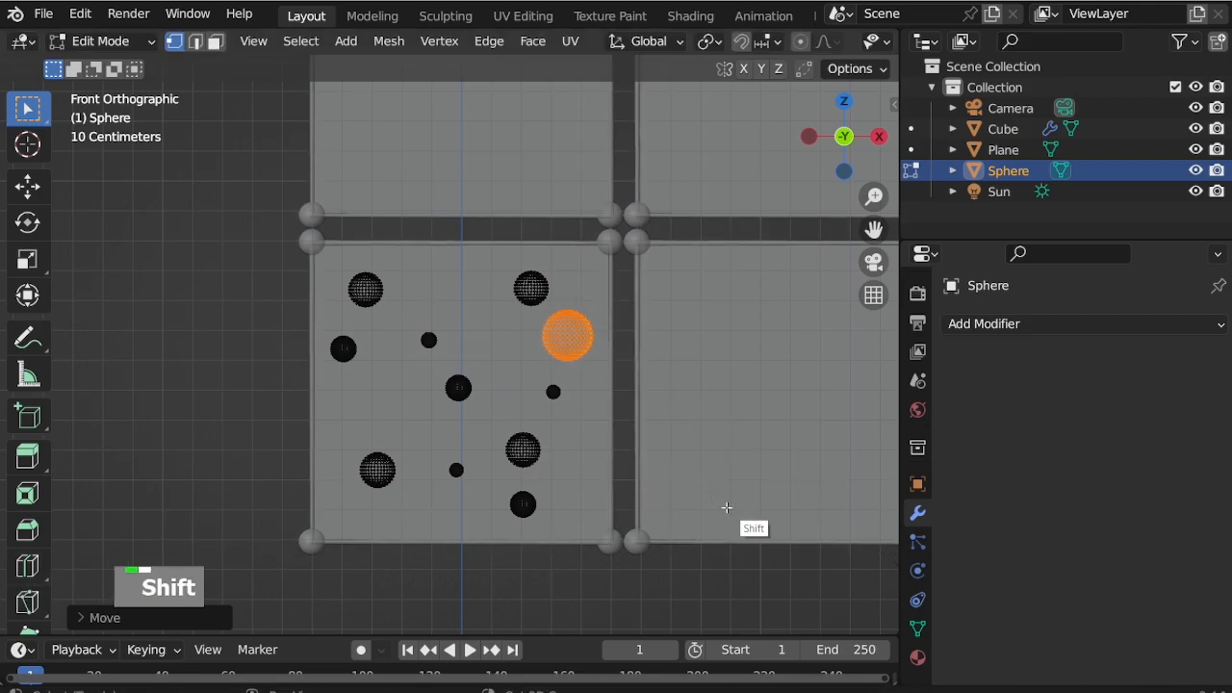
Step: Duplicate the largest ball to the cube's lower left, scale the copy to about half size and nudge it into place
{"action": "key", "text": "shift+d"}
{"action": "left_click", "coordinate": [578, 111]}
{"action": "key", "text": "s"}
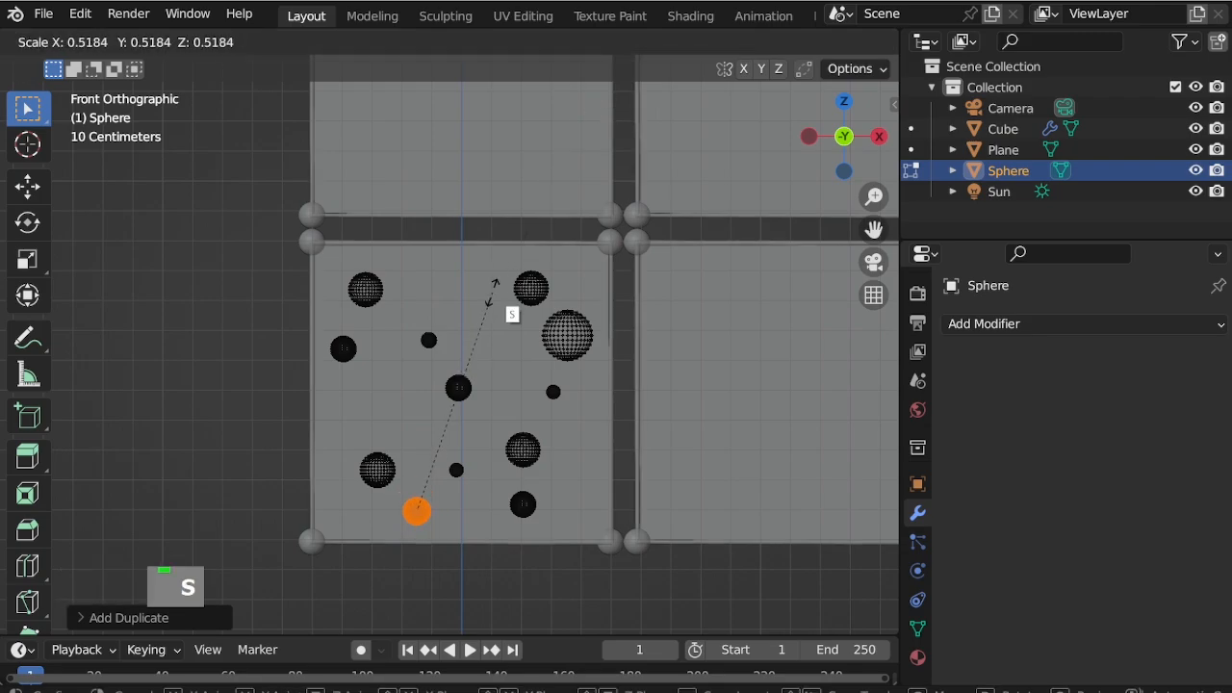
{"action": "left_click", "coordinate": [490, 305]}
{"action": "key", "text": "g"}
{"action": "left_click", "coordinate": [481, 300]}
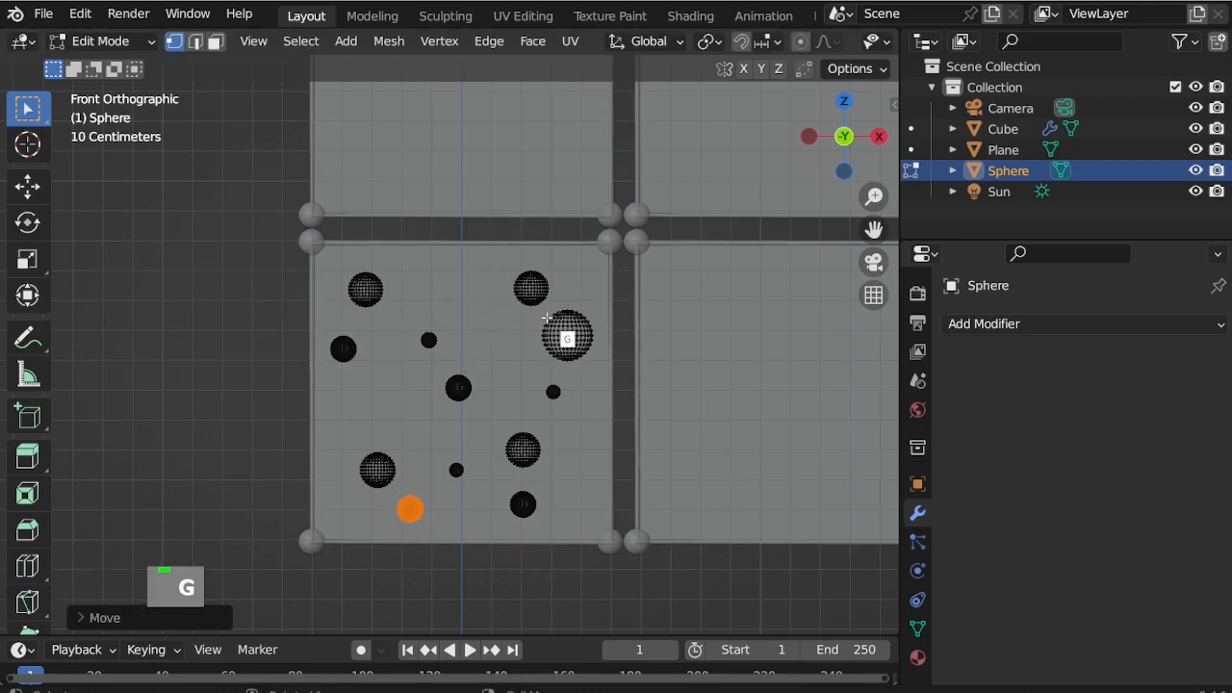
Step: In right view, spread the four lowest balls along Y and Z within the corner cube
{"action": "key", "text": "KP_3"}
{"action": "key", "text": "g"}
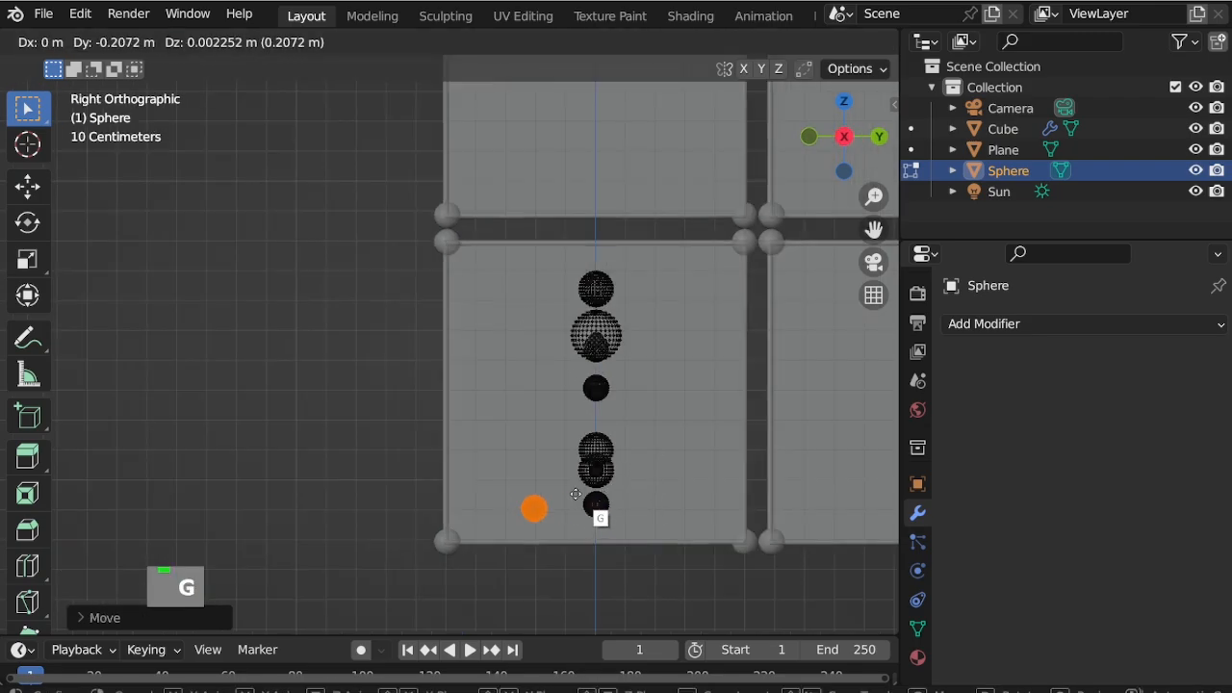
{"action": "left_click", "coordinate": [547, 481]}
{"action": "key", "text": "g"}
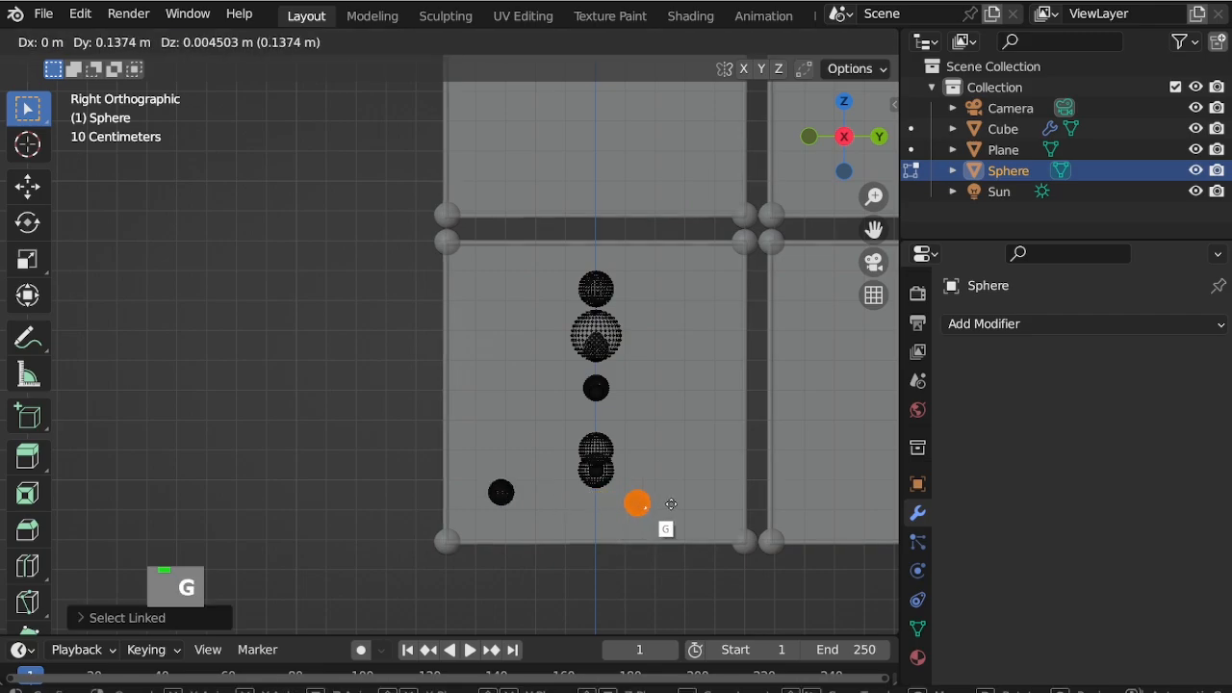
{"action": "left_click", "coordinate": [689, 456]}
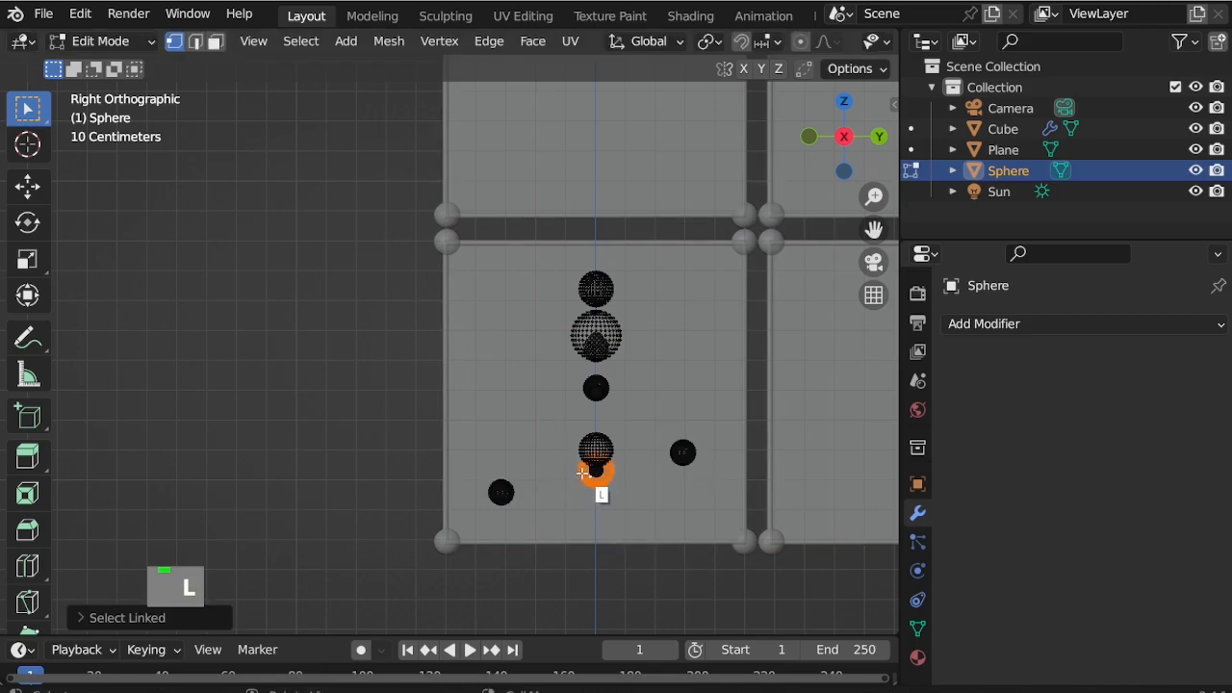
{"action": "key", "text": "g"}
{"action": "left_click", "coordinate": [496, 403]}
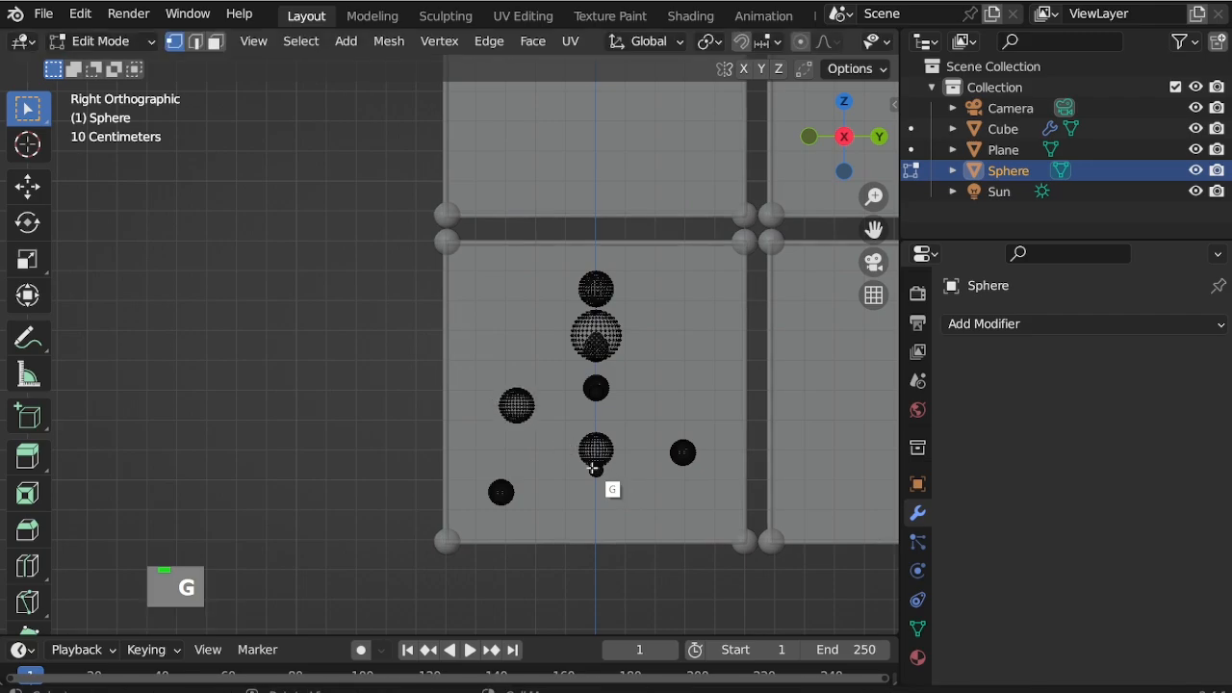
{"action": "key", "text": "g"}
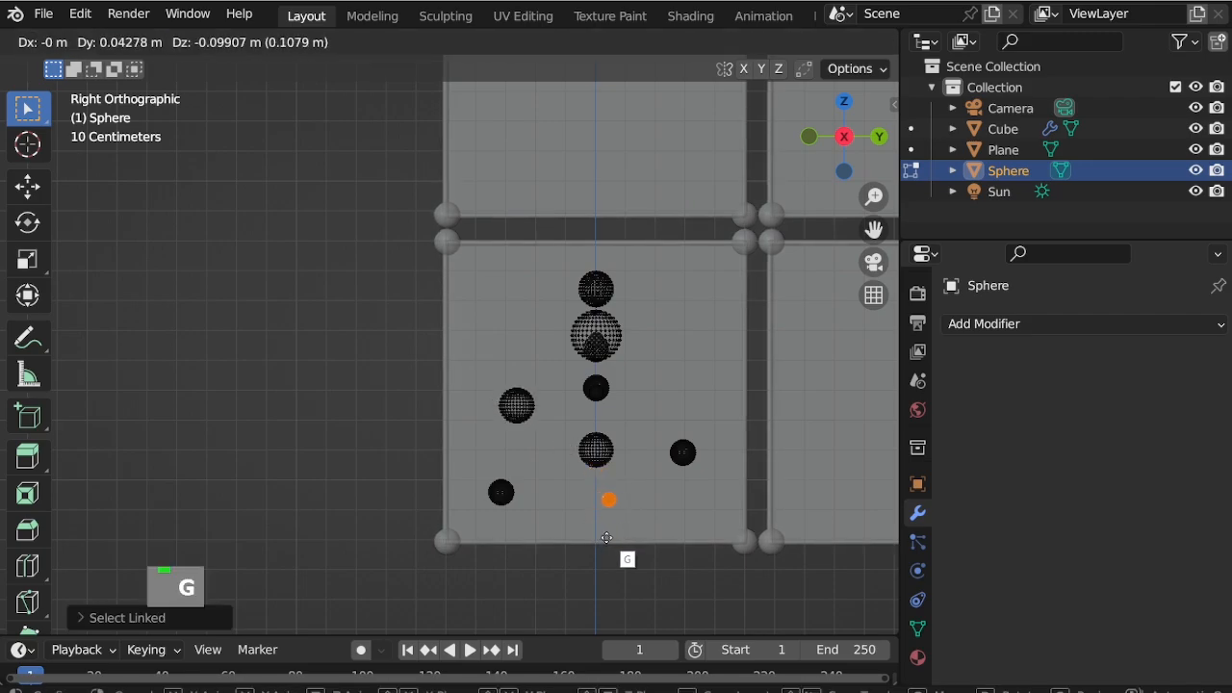
{"action": "left_click", "coordinate": [607, 537]}
Step: In right view, move the centre ball, the largest ball and two upper balls off the centre line to different depths in the cube
{"action": "key", "text": "g"}
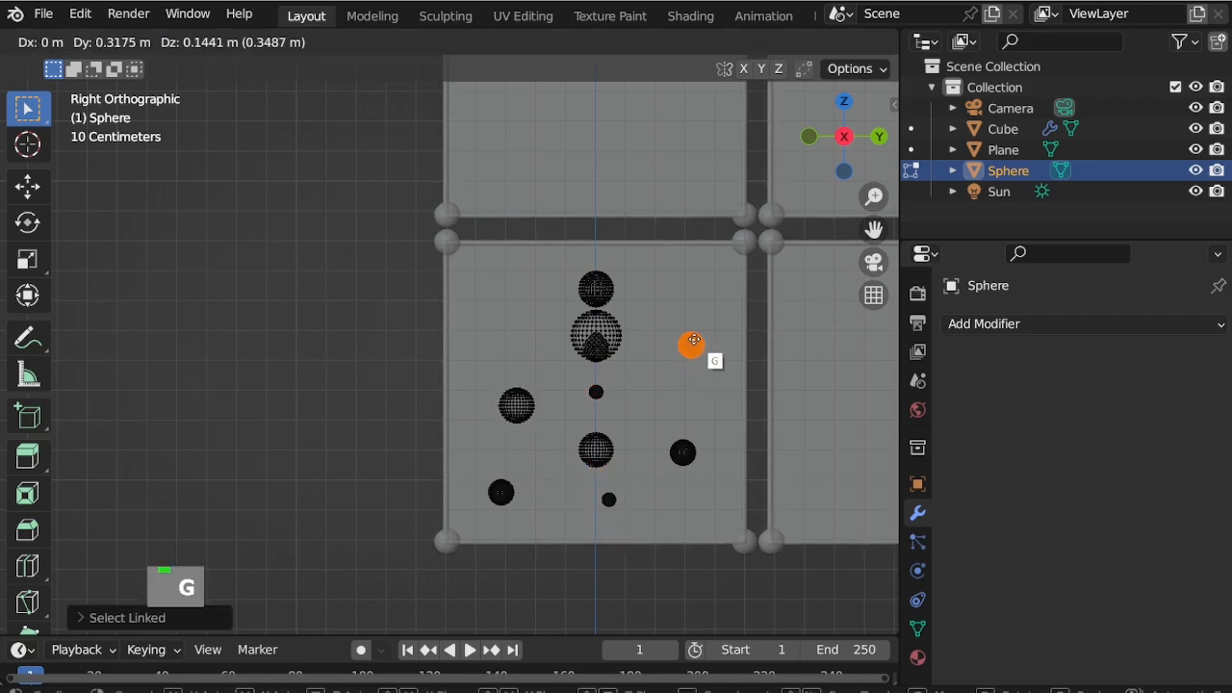
{"action": "left_click", "coordinate": [691, 339]}
{"action": "key", "text": "g"}
{"action": "left_click", "coordinate": [518, 308]}
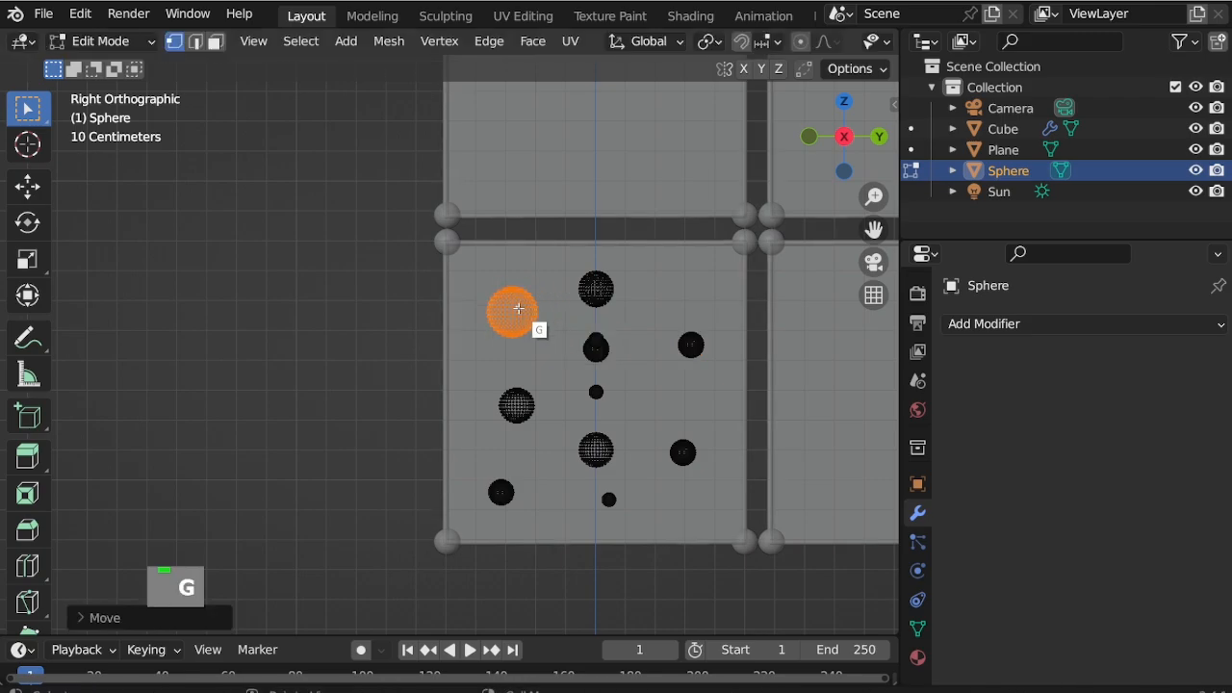
{"action": "key", "text": "g"}
{"action": "left_click", "coordinate": [688, 292]}
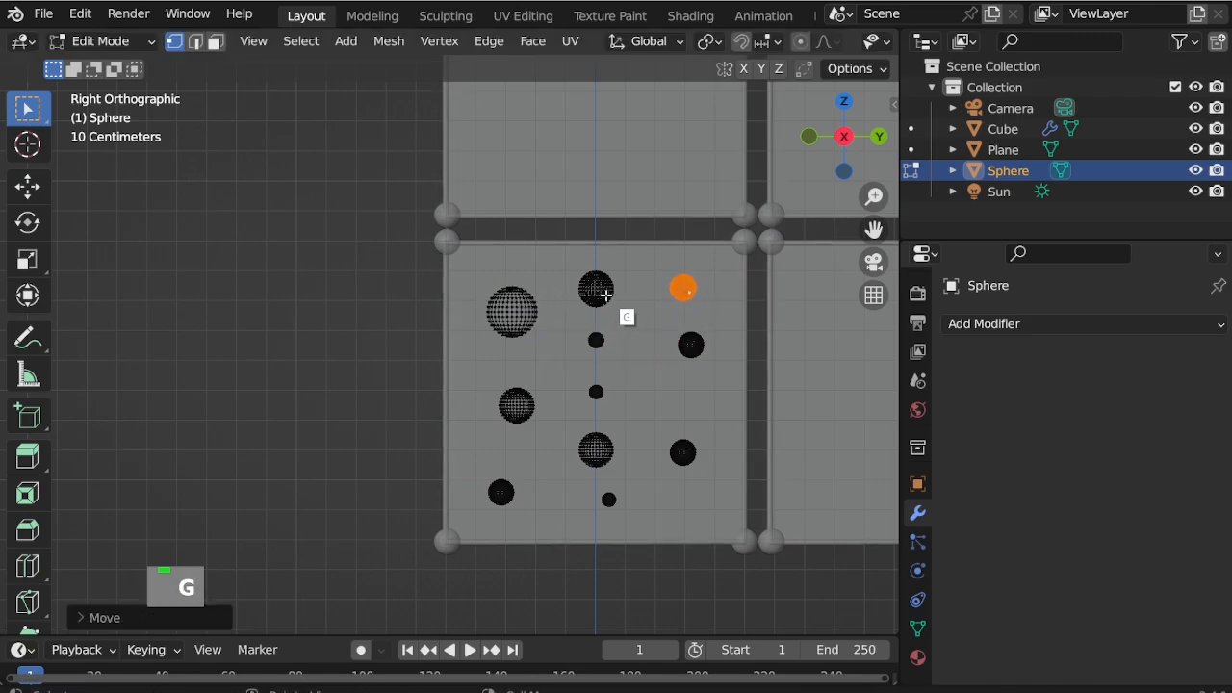
{"action": "key", "text": "g"}
{"action": "left_click", "coordinate": [645, 333]}
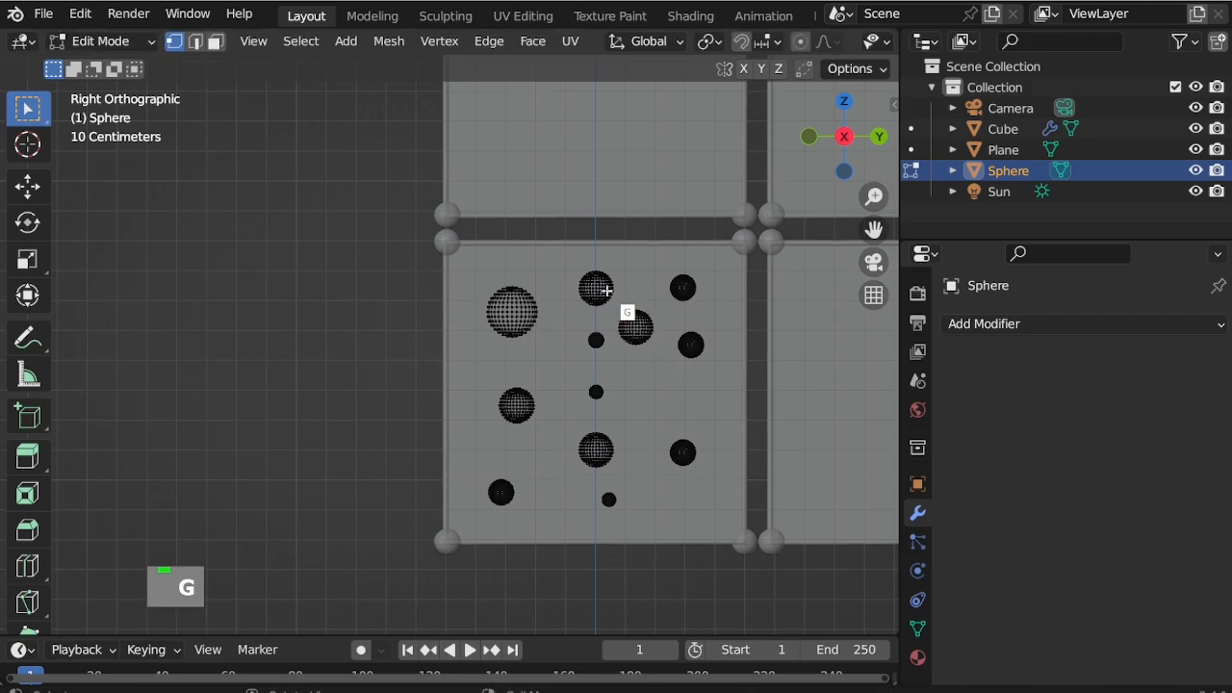
Step: Move the remaining upper ball and the two small middle balls slightly off the cube's centre line in right view
{"action": "key", "text": "l"}
{"action": "key", "text": "g"}
{"action": "left_click", "coordinate": [596, 275]}
{"action": "left_click", "coordinate": [599, 337]}
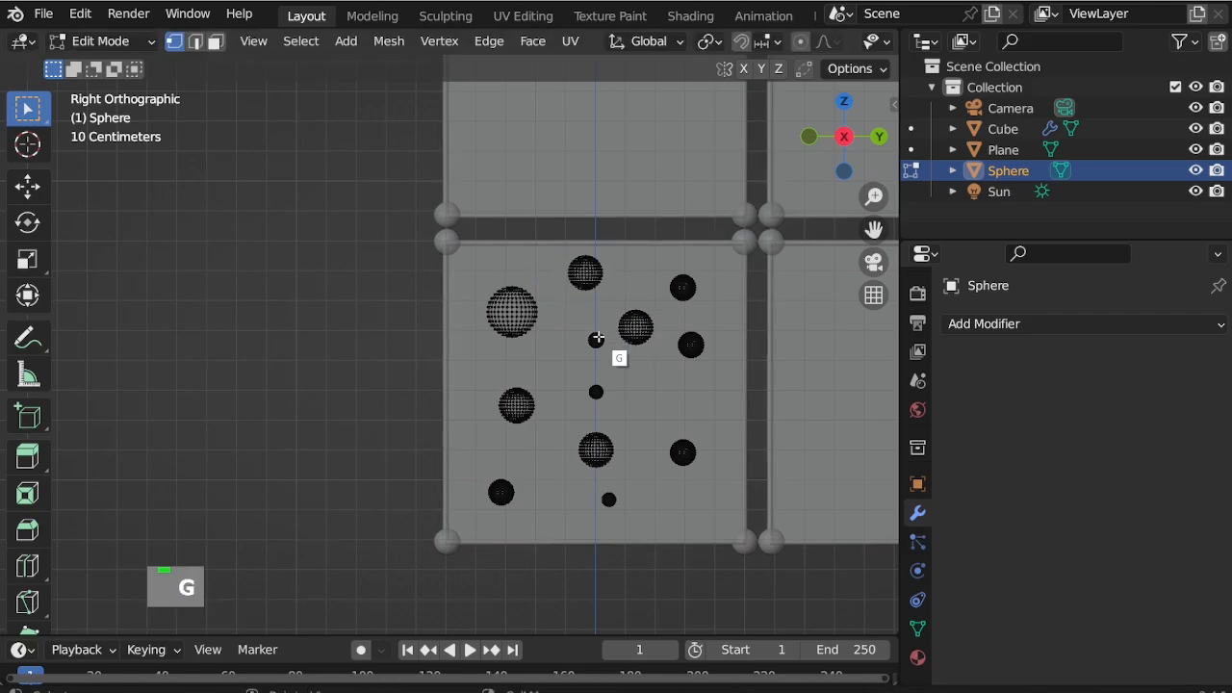
{"action": "key", "text": "l"}
{"action": "key", "text": "g"}
{"action": "left_click", "coordinate": [580, 341]}
{"action": "key", "text": "l"}
{"action": "key", "text": "g"}
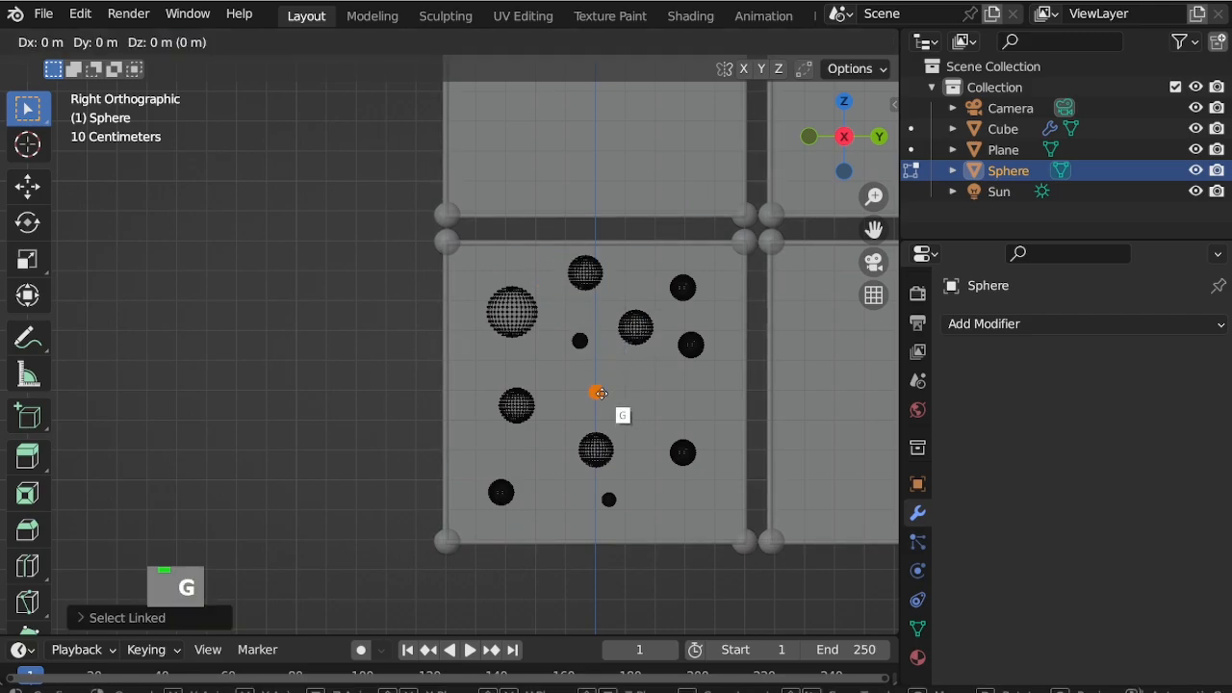
{"action": "left_click", "coordinate": [626, 392]}
Step: Check the scattered balls in perspective and return the Sphere object to Object Mode
{"action": "middle_click_drag", "start_coordinate": [531, 385], "coordinate": [641, 374]}
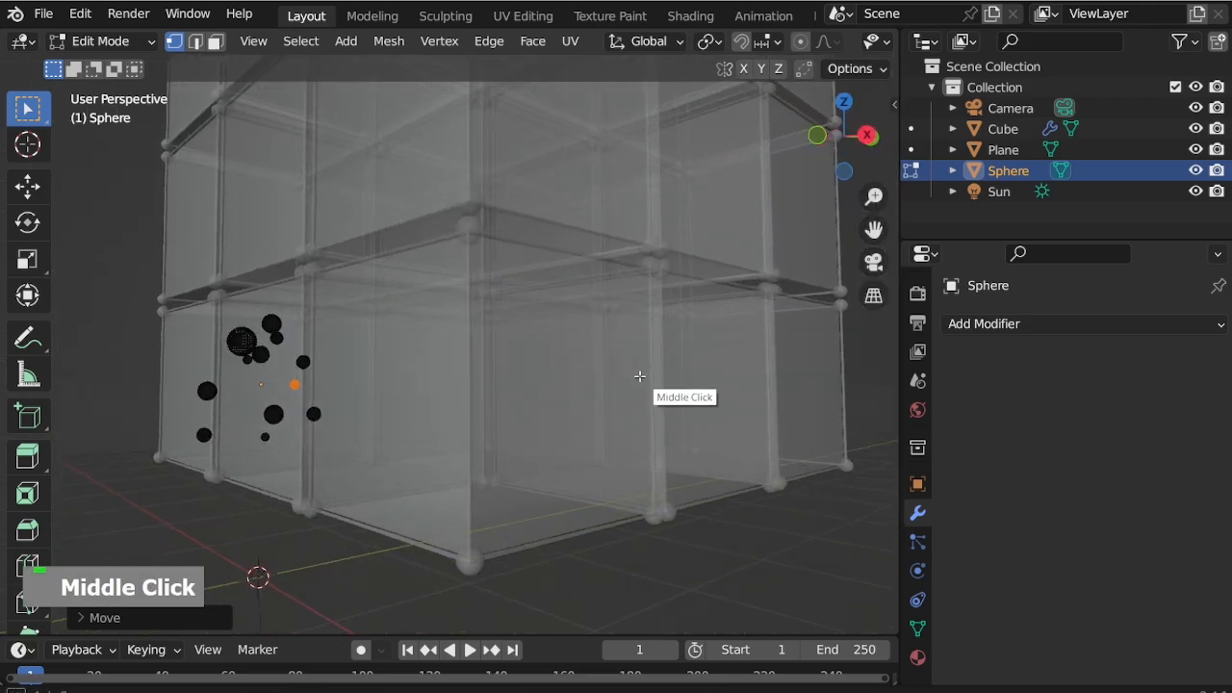
{"action": "scroll", "coordinate": [330, 352], "scroll_direction": "down", "scroll_amount": 2}
{"action": "scroll", "coordinate": [314, 332], "scroll_direction": "up", "scroll_amount": 3}
{"action": "key", "text": "ctrl+Tab"}
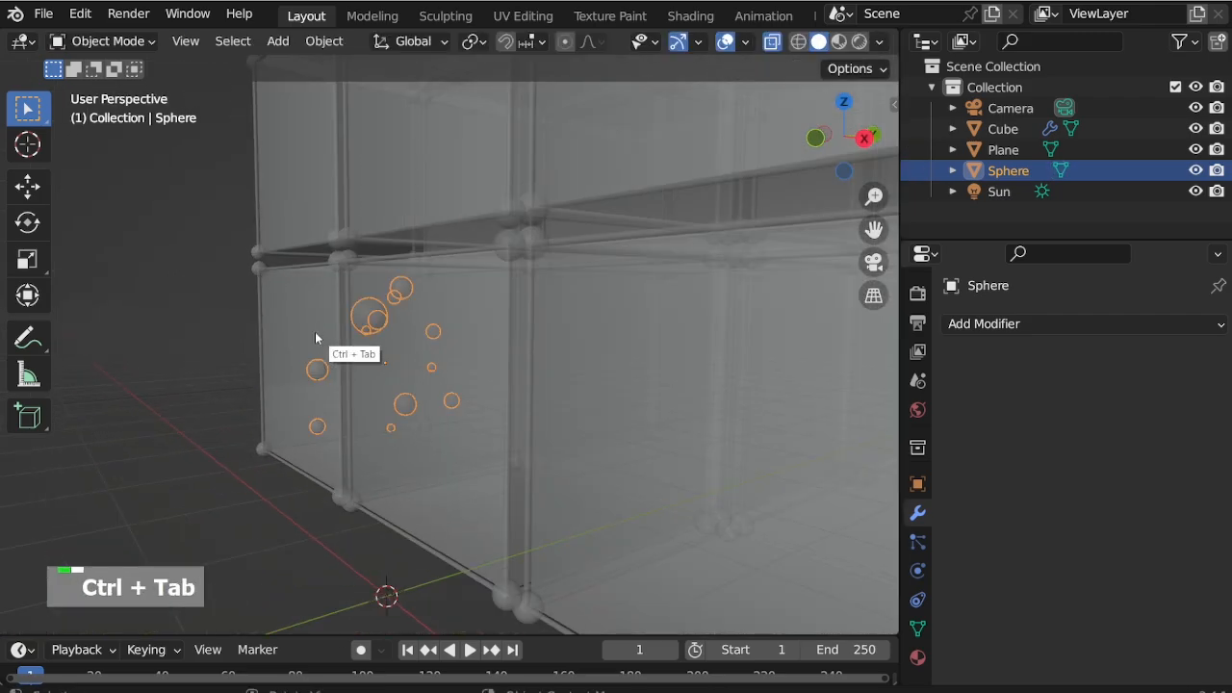
{"action": "scroll", "coordinate": [495, 387], "scroll_direction": "down", "scroll_amount": 2}
{"action": "middle_click_drag", "start_coordinate": [495, 387], "coordinate": [486, 364]}
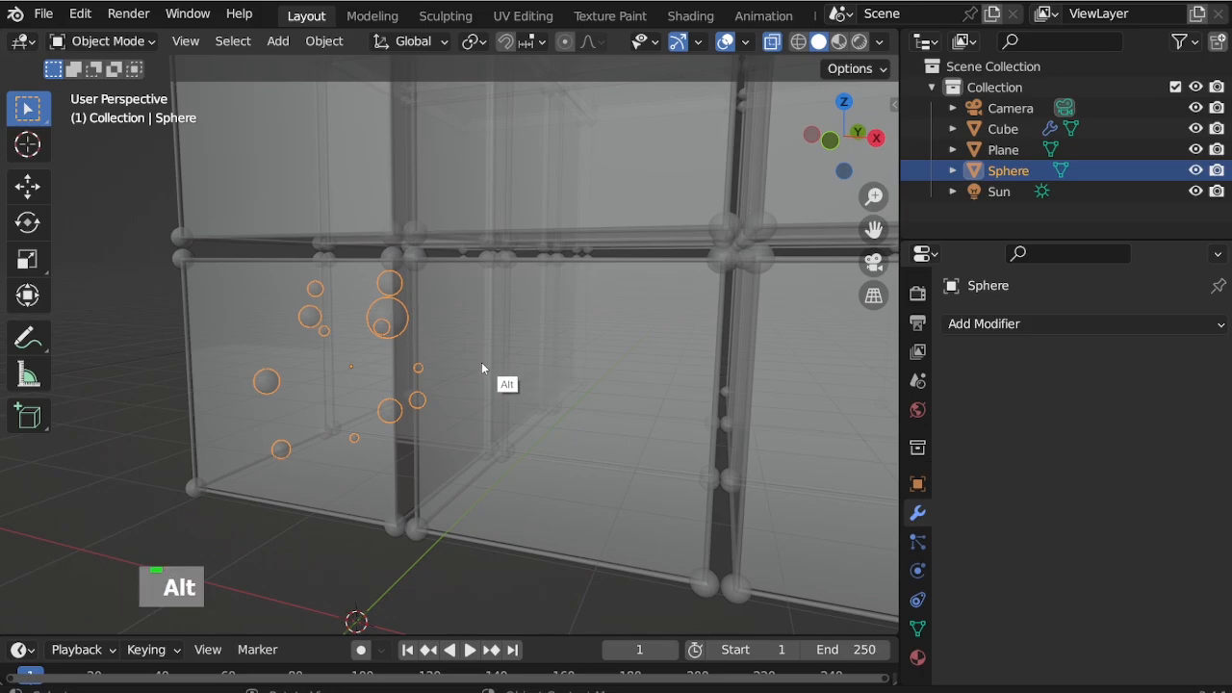
Step: Try to join the Sphere object into the arrayed Cube object, inspect the array, and undo the join
{"action": "key", "text": "alt+z"}
{"action": "left_click", "coordinate": [351, 368], "text": "shift"}
{"action": "key", "text": "ctrl+j"}
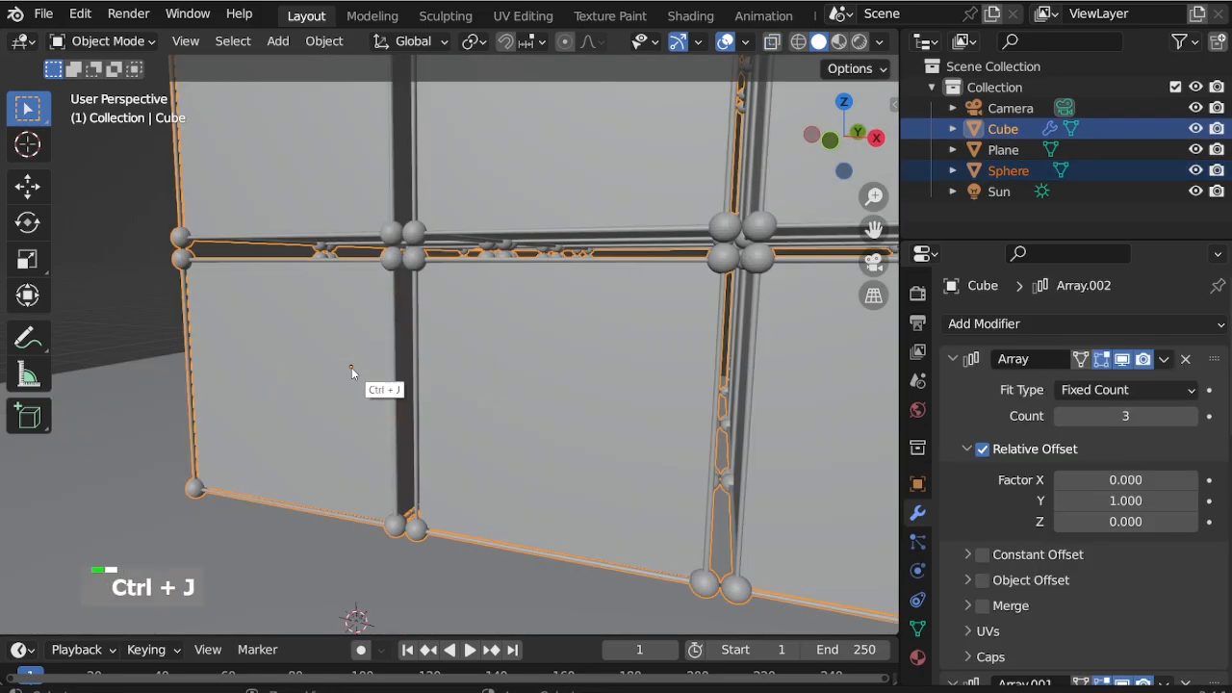
{"action": "scroll", "coordinate": [351, 366], "scroll_direction": "down", "scroll_amount": 2}
{"action": "key", "text": "alt+z"}
{"action": "middle_click_drag", "start_coordinate": [371, 380], "coordinate": [398, 405]}
{"action": "scroll", "coordinate": [358, 497], "scroll_direction": "down", "scroll_amount": 3}
{"action": "scroll", "coordinate": [401, 385], "scroll_direction": "up", "scroll_amount": 3}
{"action": "key", "text": "alt+z"}
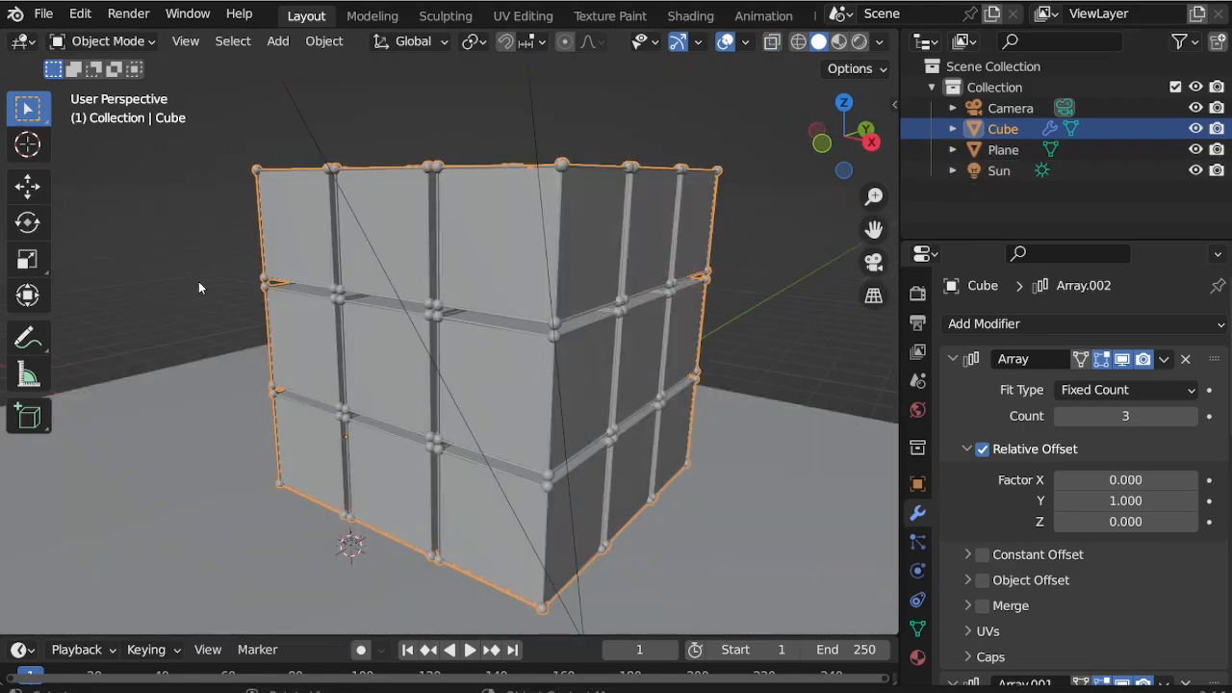
{"action": "key", "text": "ctrl+z"}
{"action": "scroll", "coordinate": [370, 470], "scroll_direction": "up", "scroll_amount": 2}
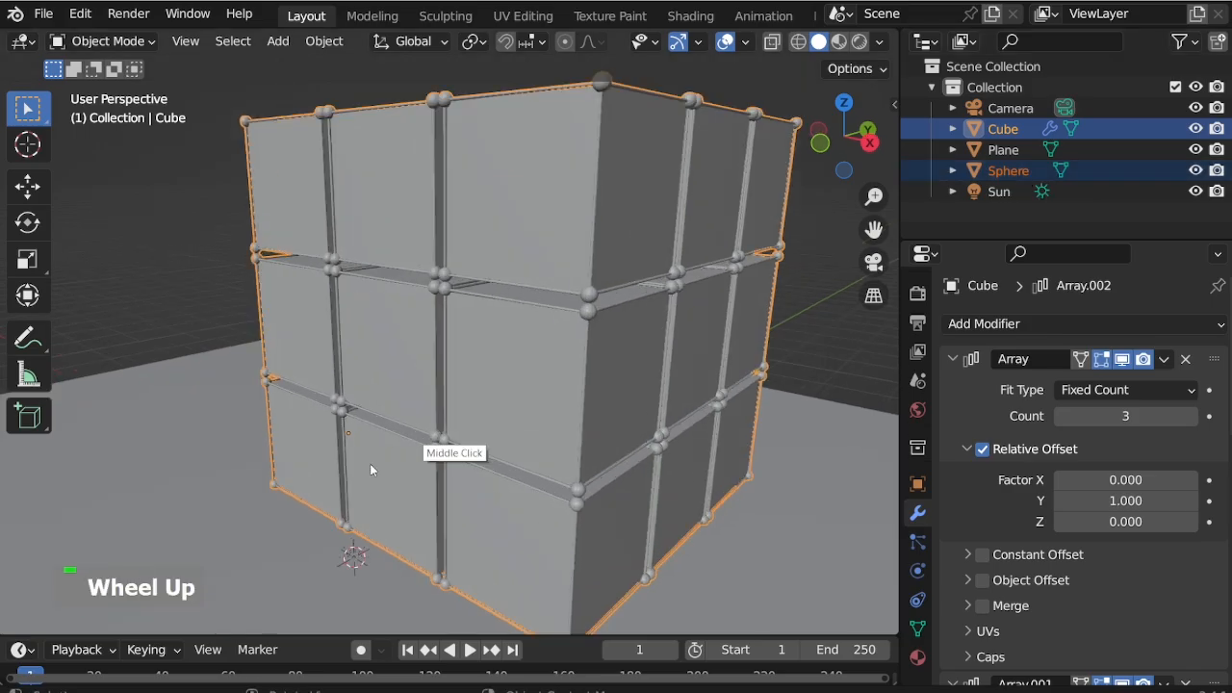
Step: Select only the Sphere object and switch the viewport to rendered shading
{"action": "scroll", "coordinate": [241, 490], "scroll_direction": "up", "scroll_amount": 2}
{"action": "key", "text": "alt+z"}
{"action": "middle_click_drag", "start_coordinate": [370, 464], "coordinate": [361, 435]}
{"action": "scroll", "coordinate": [333, 448], "scroll_direction": "down", "scroll_amount": 2}
{"action": "key", "text": "alt+z"}
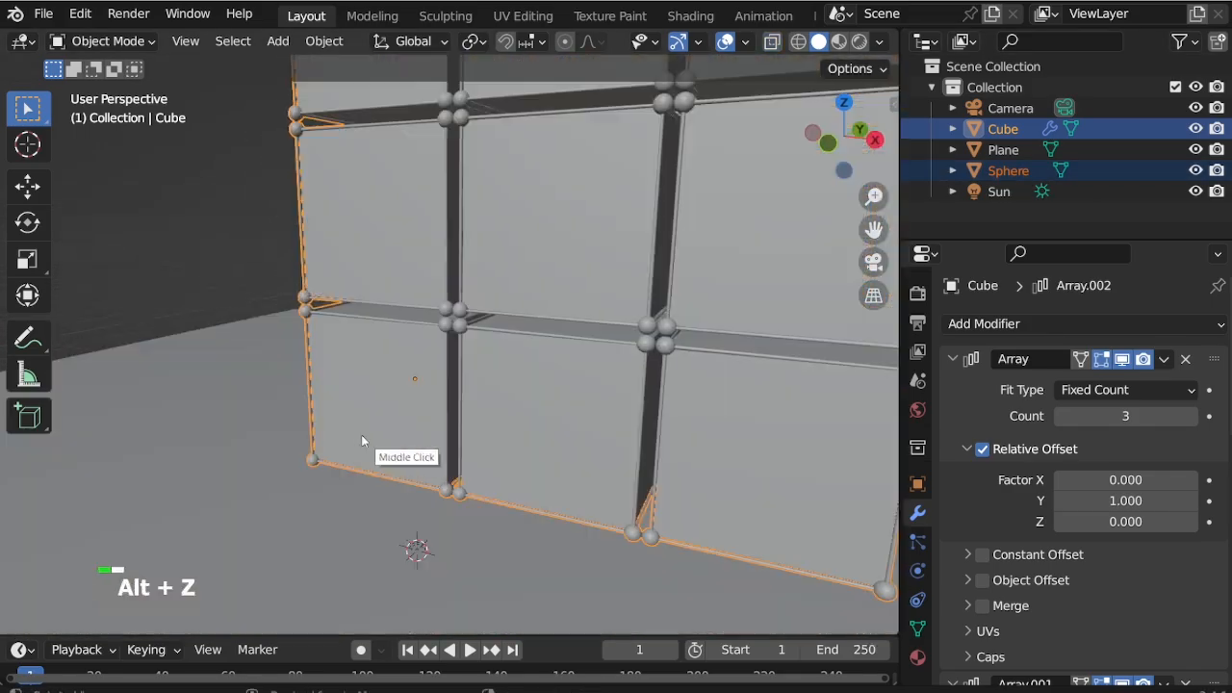
{"action": "scroll", "coordinate": [362, 440], "scroll_direction": "up", "scroll_amount": 2}
{"action": "left_click", "coordinate": [1059, 170]}
{"action": "left_click", "coordinate": [860, 42]}
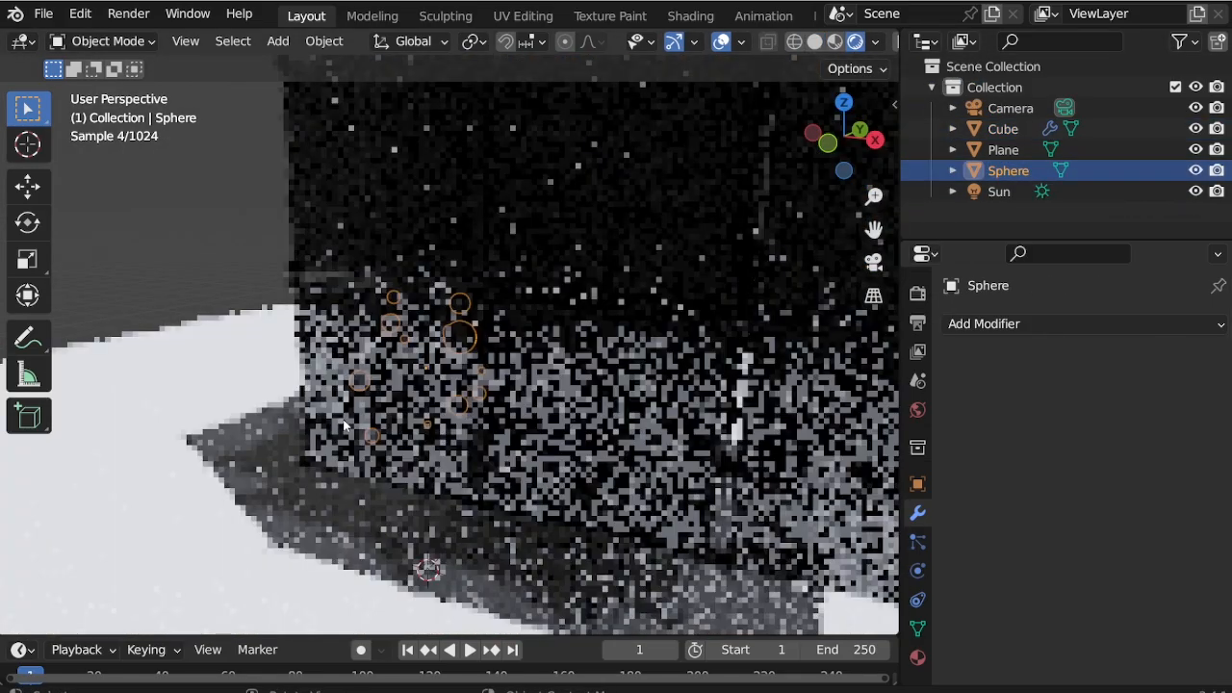
{"action": "scroll", "coordinate": [911, 623], "scroll_direction": "down", "scroll_amount": 4}
Step: Make the Sphere's material emit white light with an emission strength of 10
{"action": "left_click", "coordinate": [917, 621]}
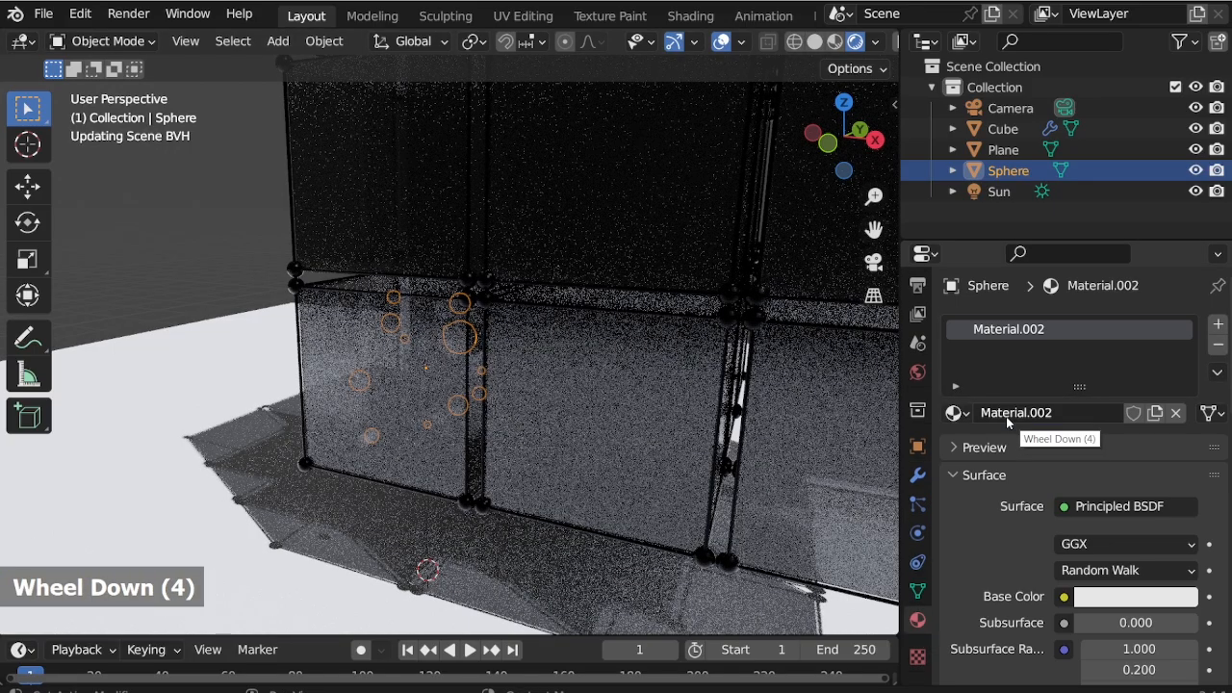
{"action": "scroll", "coordinate": [1107, 535], "scroll_direction": "down", "scroll_amount": 19}
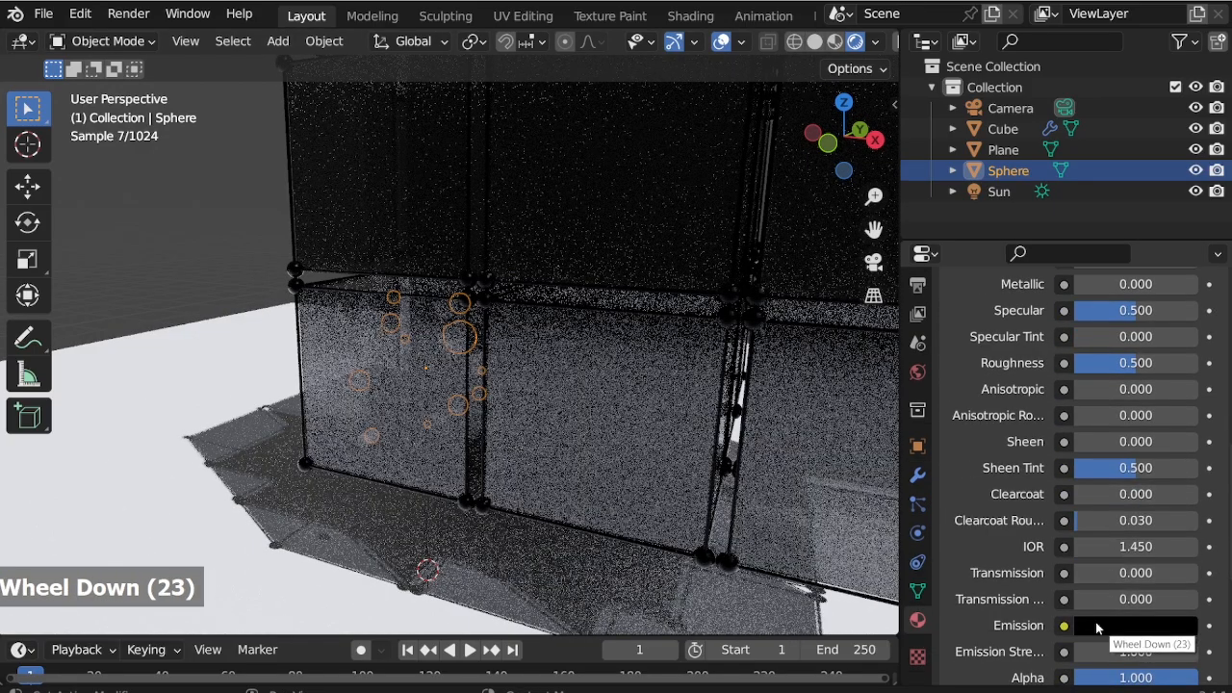
{"action": "left_click", "coordinate": [1095, 624]}
{"action": "left_click", "coordinate": [1182, 334]}
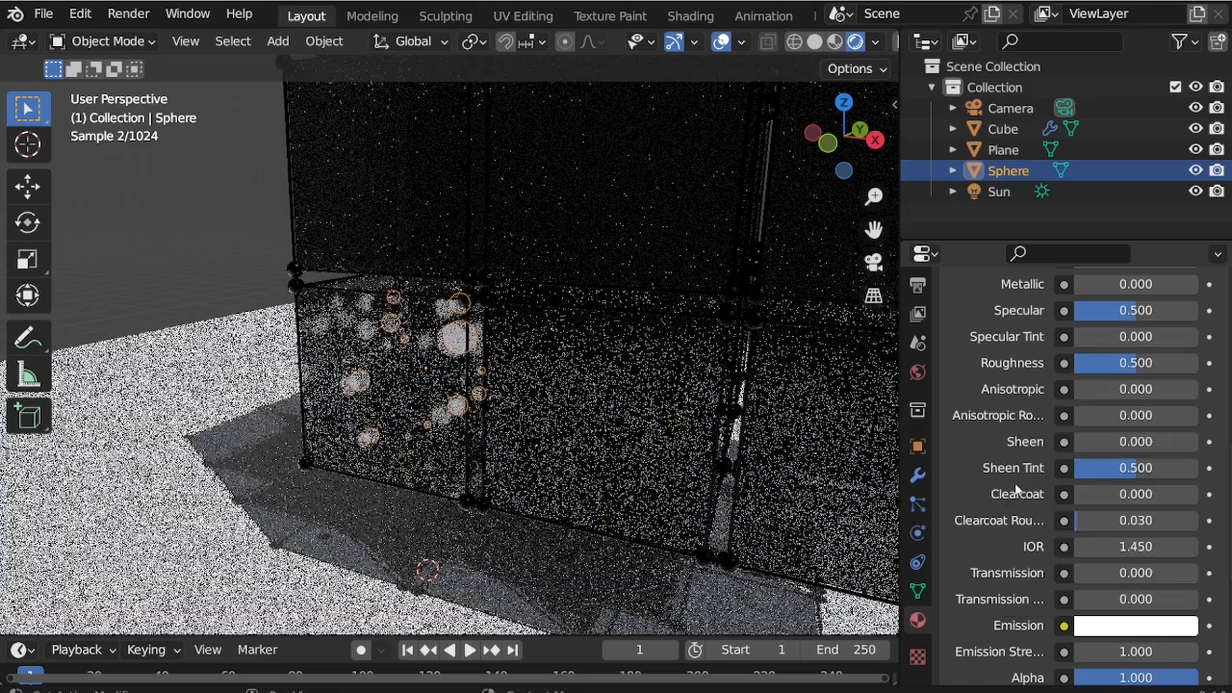
{"action": "type", "text": "10"}
{"action": "key", "text": "Return"}
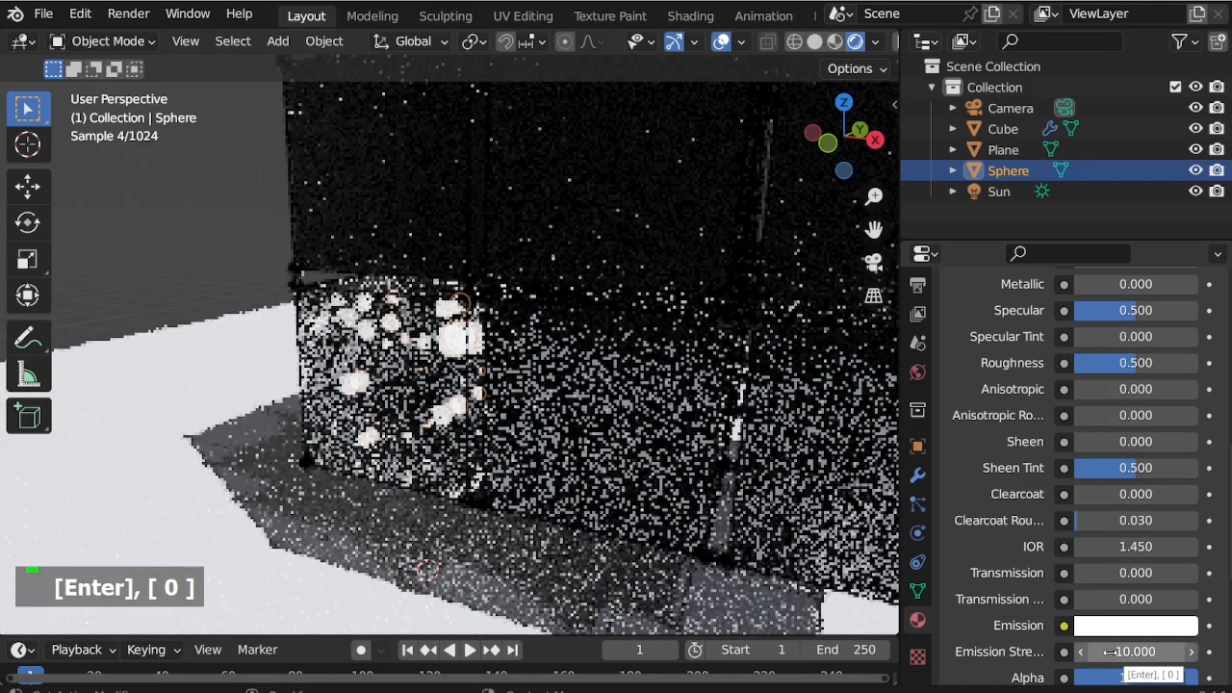
Step: Tint the Sphere material's emission warm orange-yellow, with hue 0.083 and saturation 0.913
{"action": "left_click", "coordinate": [1166, 626]}
{"action": "left_click_drag", "start_coordinate": [1086, 412], "coordinate": [1057, 444]}
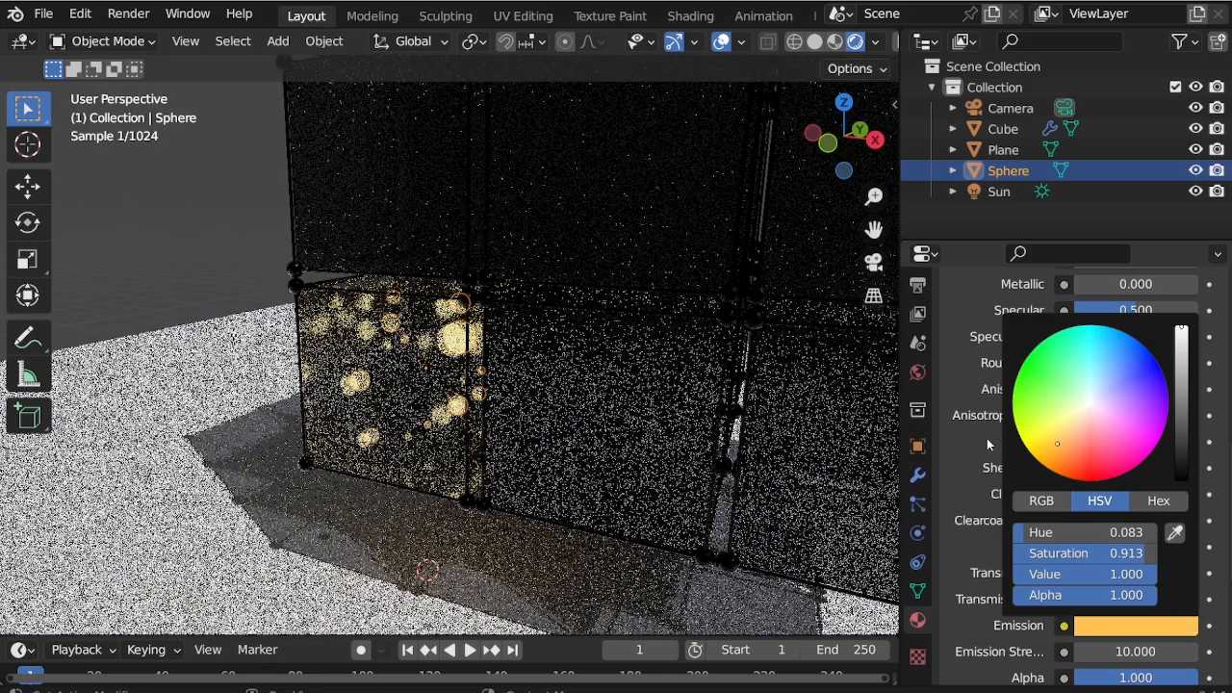
{"action": "scroll", "coordinate": [969, 483], "scroll_direction": "down", "scroll_amount": 8}
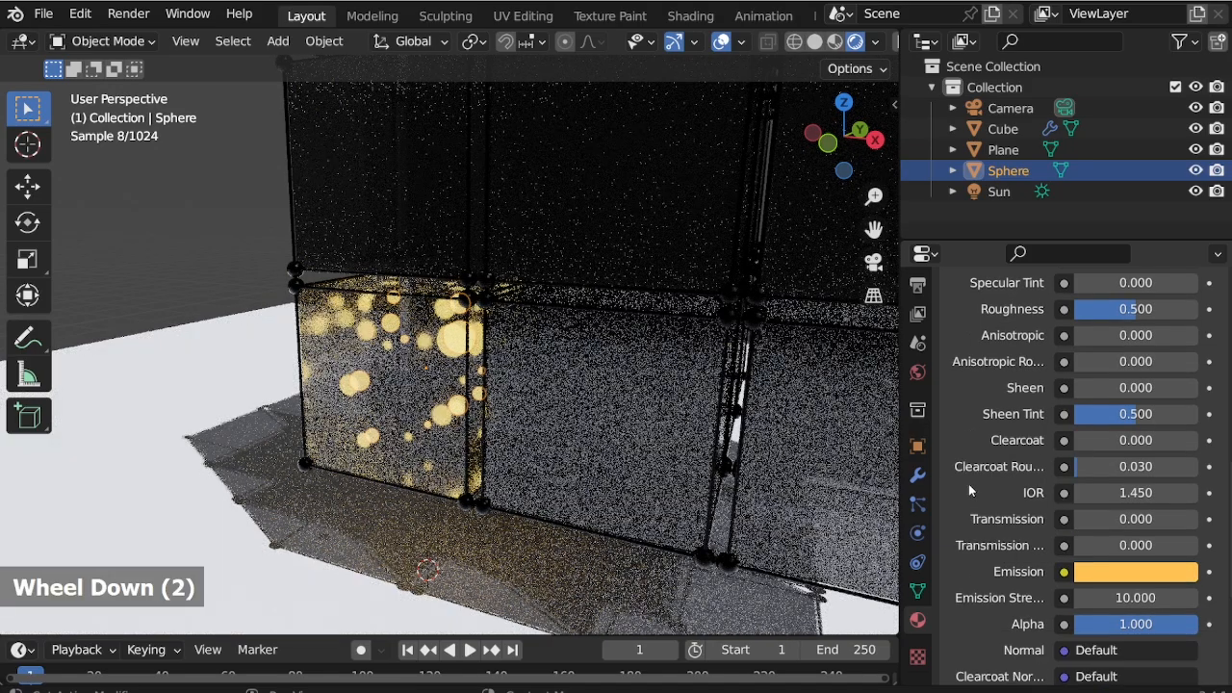
{"action": "scroll", "coordinate": [968, 483], "scroll_direction": "up", "scroll_amount": 17}
{"action": "scroll", "coordinate": [968, 483], "scroll_direction": "up", "scroll_amount": 2}
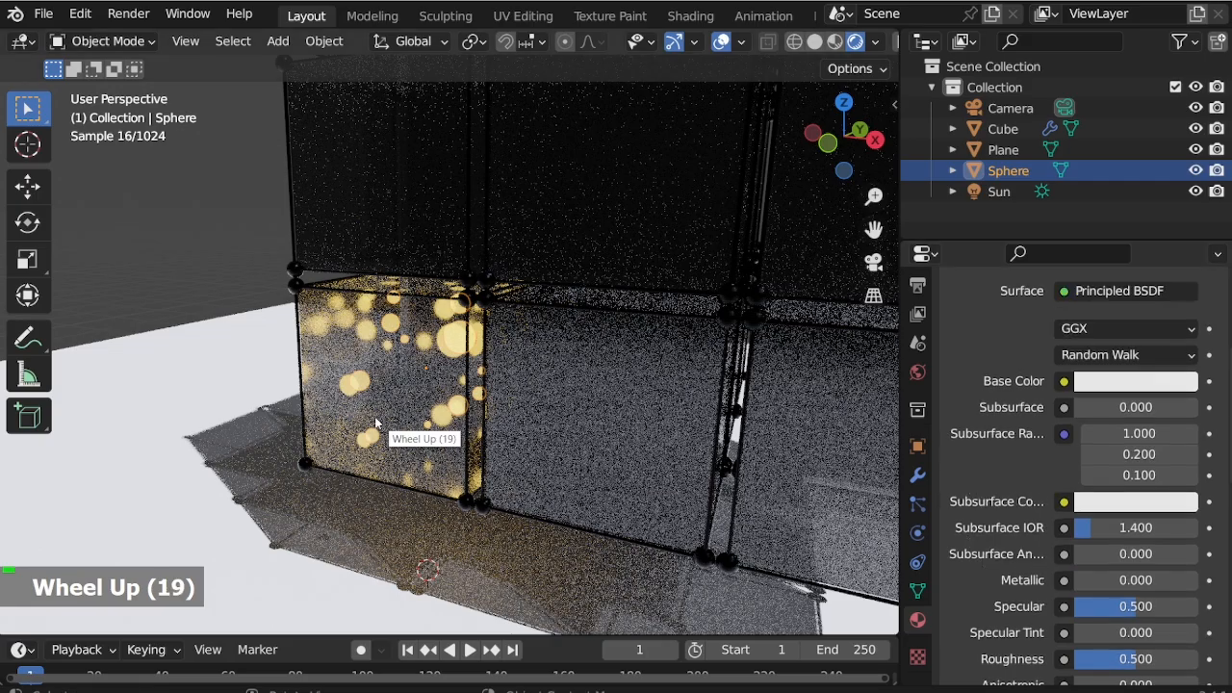
Step: Join the glowing Sphere object into the arrayed Cube object so the balls repeat in every cell
{"action": "left_click", "coordinate": [409, 383], "text": "shift"}
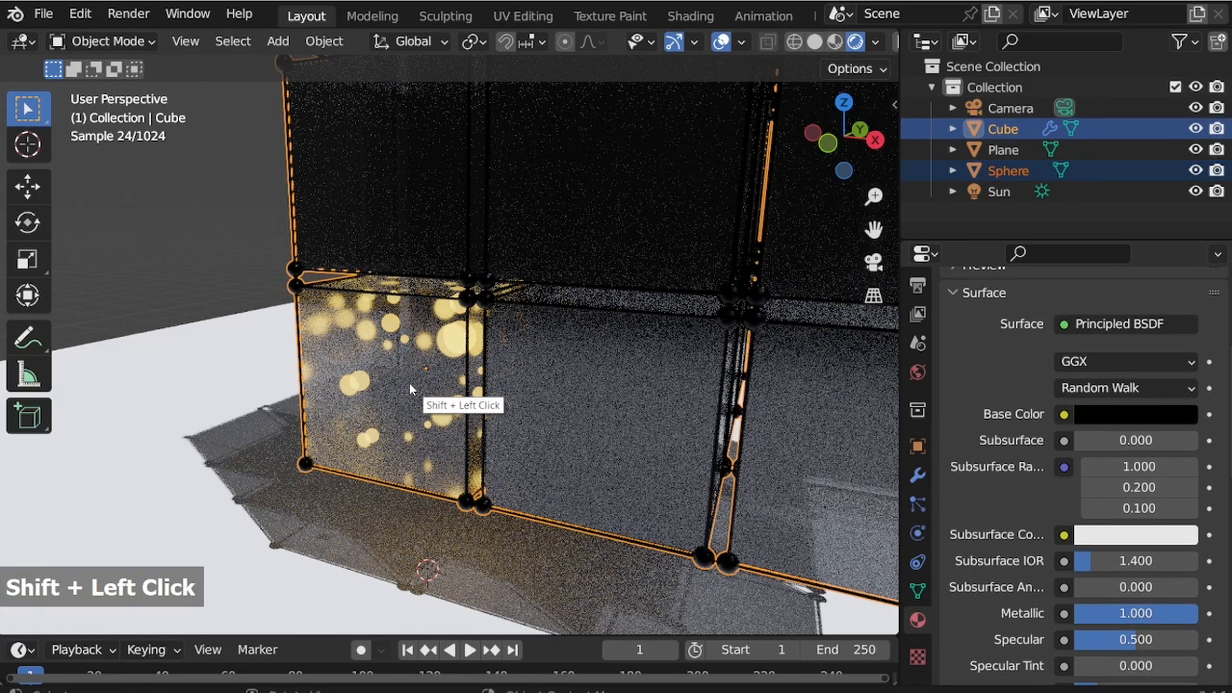
{"action": "key", "text": "ctrl+j"}
{"action": "scroll", "coordinate": [332, 459], "scroll_direction": "down", "scroll_amount": 1}
{"action": "scroll", "coordinate": [332, 459], "scroll_direction": "down", "scroll_amount": 3}
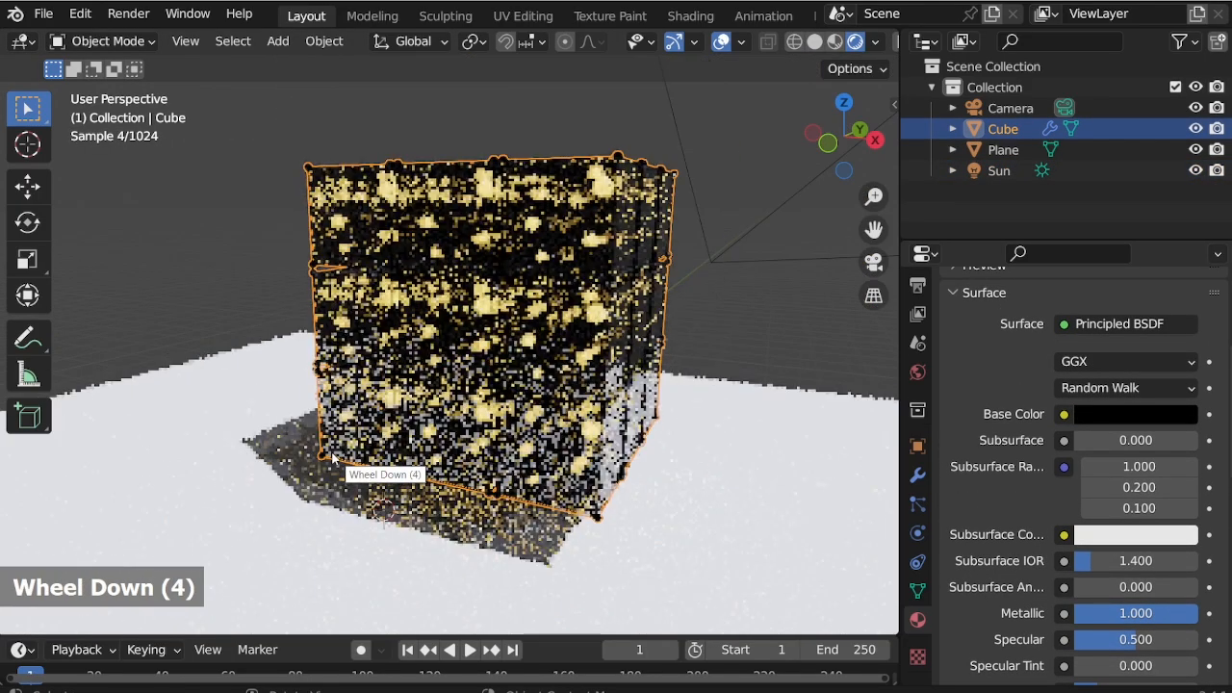
Step: In camera view, move the Cube object about -2 m along the global Y axis
{"action": "key", "text": "KP_0"}
{"action": "scroll", "coordinate": [464, 517], "scroll_direction": "down", "scroll_amount": 4}
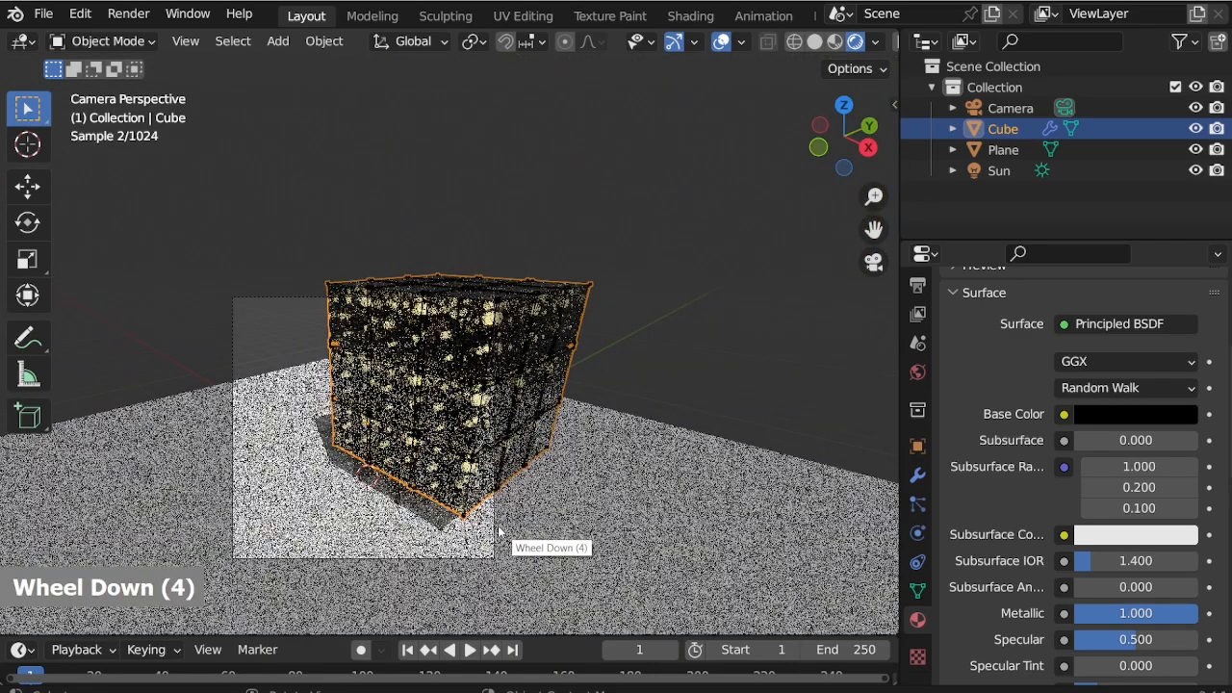
{"action": "key", "text": "g"}
{"action": "key", "text": "y"}
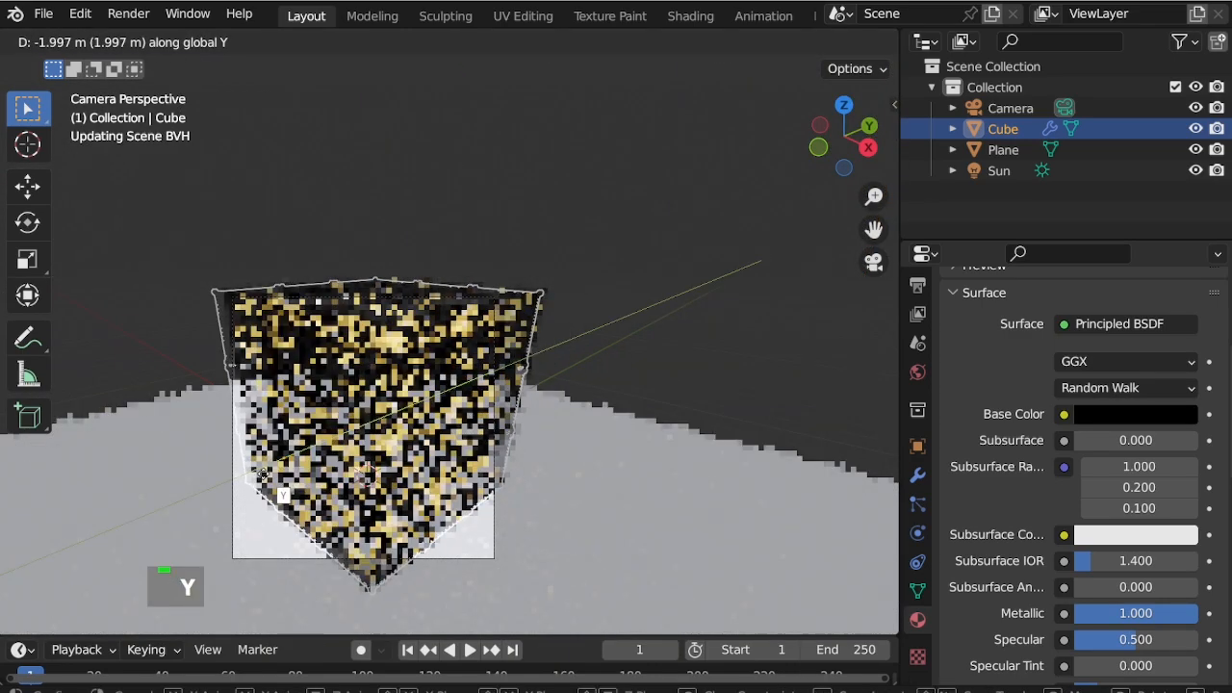
{"action": "left_click", "coordinate": [256, 475]}
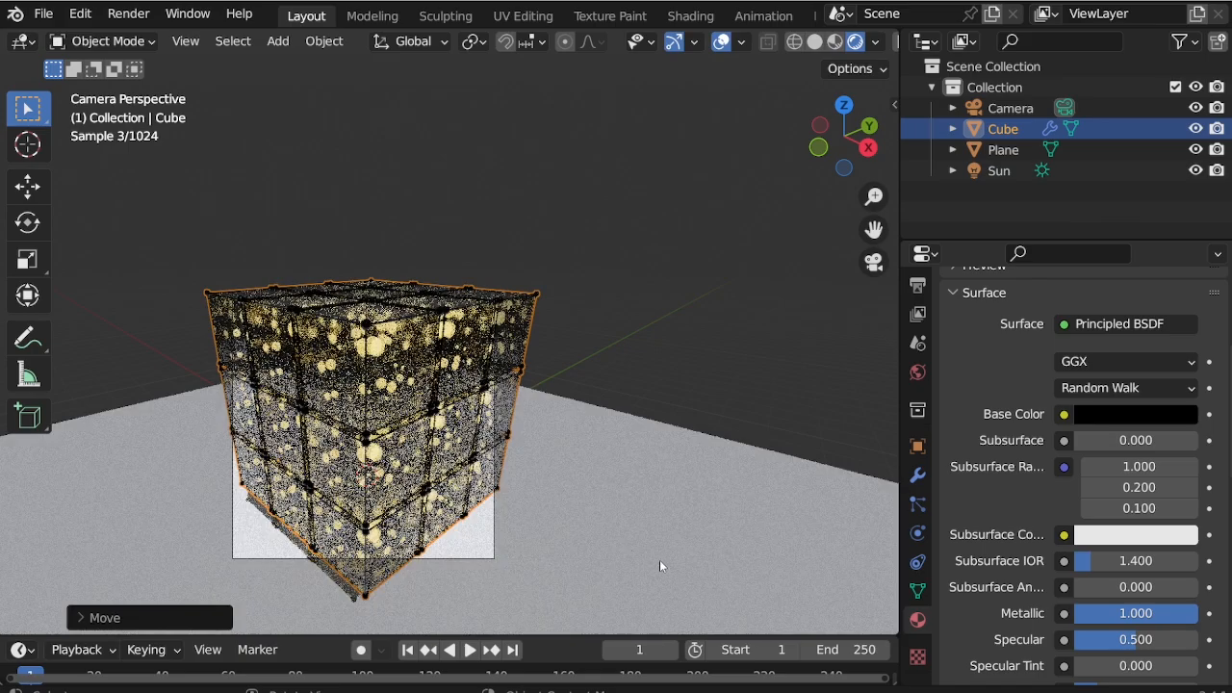
Step: Scale the Cube object down to about 0.6 and move it about 0.96 m along Y to centre it in the camera frame
{"action": "key", "text": "s"}
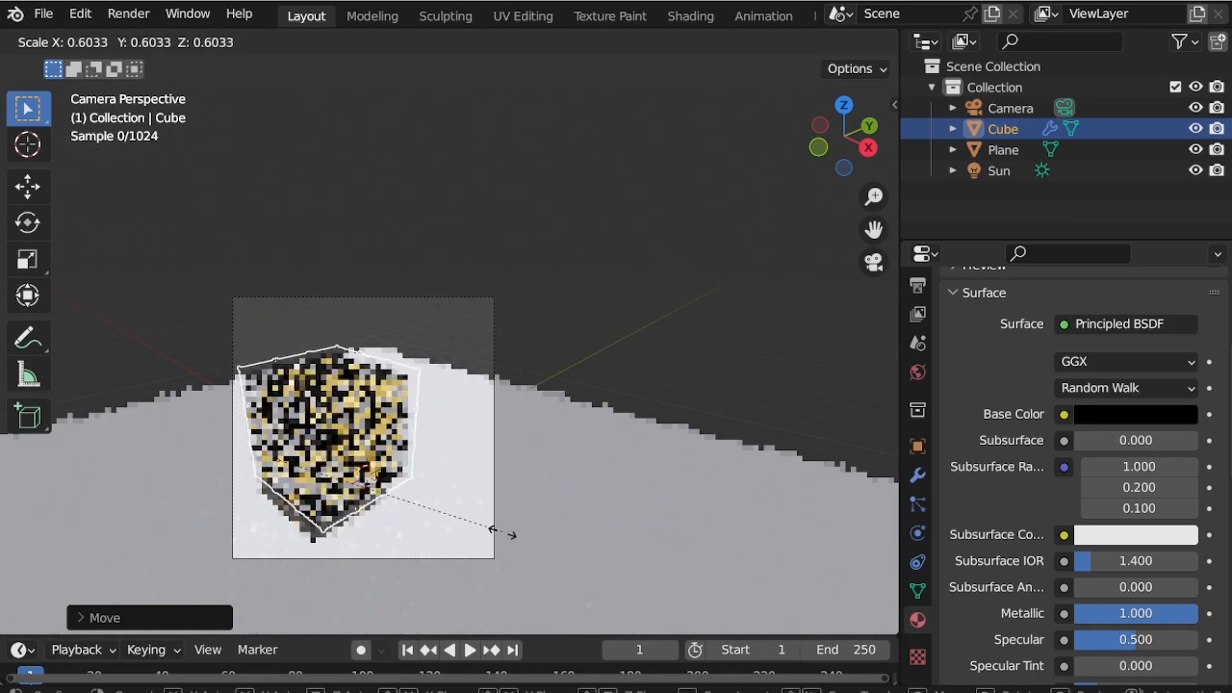
{"action": "left_click", "coordinate": [495, 531]}
{"action": "key", "text": "g"}
{"action": "key", "text": "y"}
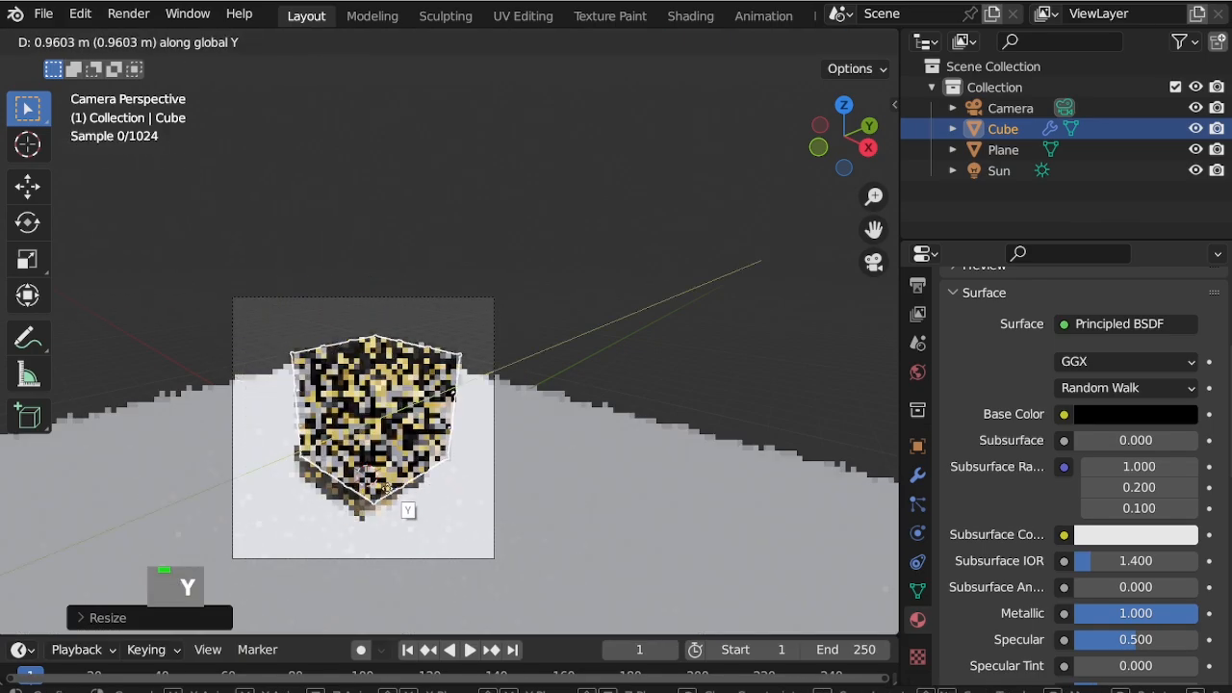
{"action": "left_click", "coordinate": [414, 519]}
Step: Enlarge the ground Plane until it fills the background of the whole camera frame
{"action": "scroll", "coordinate": [332, 502], "scroll_direction": "up", "scroll_amount": 3}
{"action": "left_click", "coordinate": [698, 482]}
{"action": "key", "text": "s"}
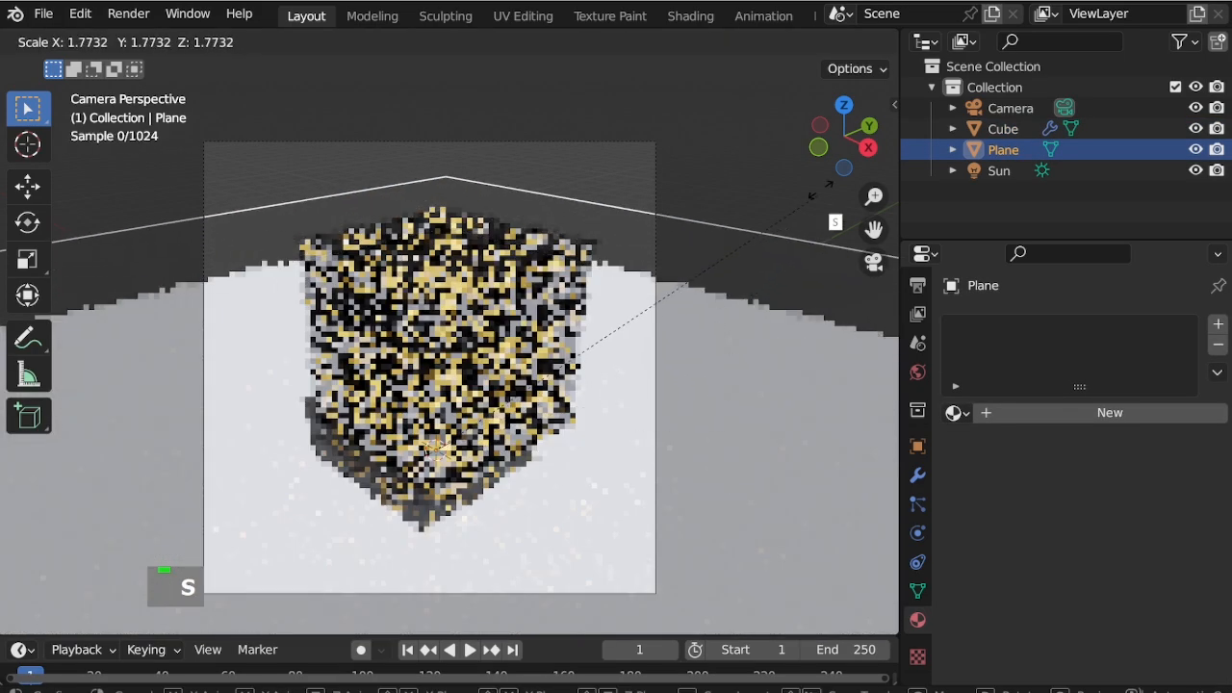
{"action": "left_click", "coordinate": [300, 295]}
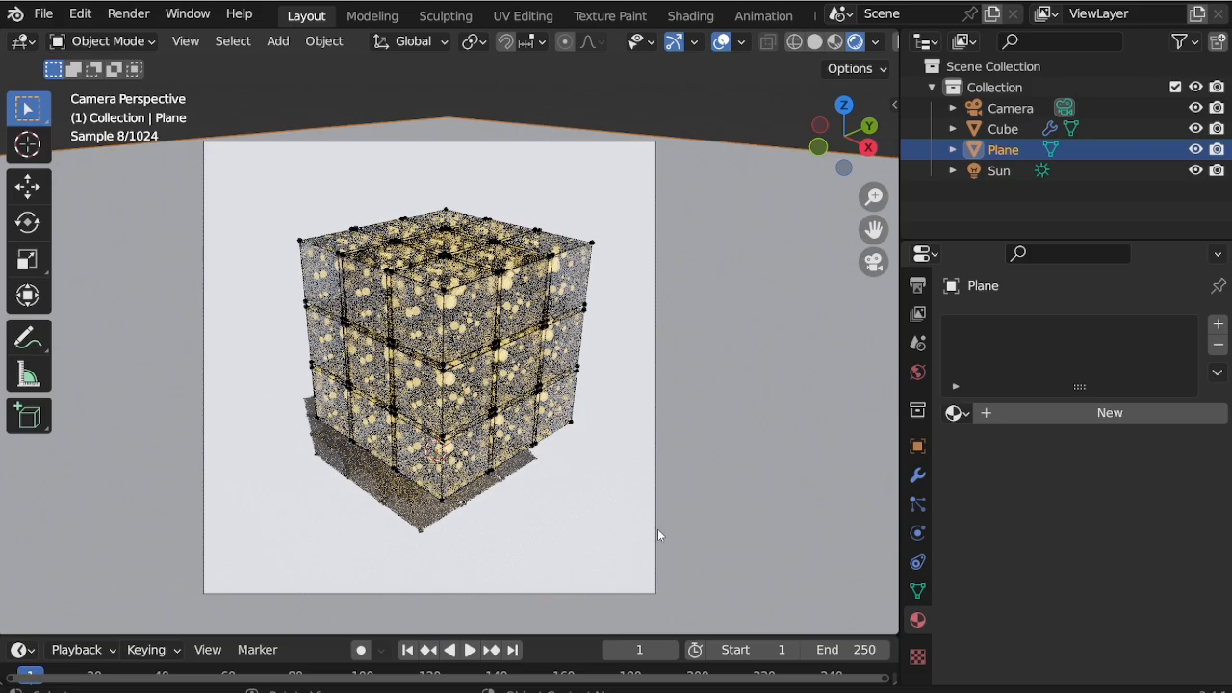
Step: Move the Camera closer to the cube array and shift it slightly so the cubes fill the frame
{"action": "left_click", "coordinate": [1010, 109]}
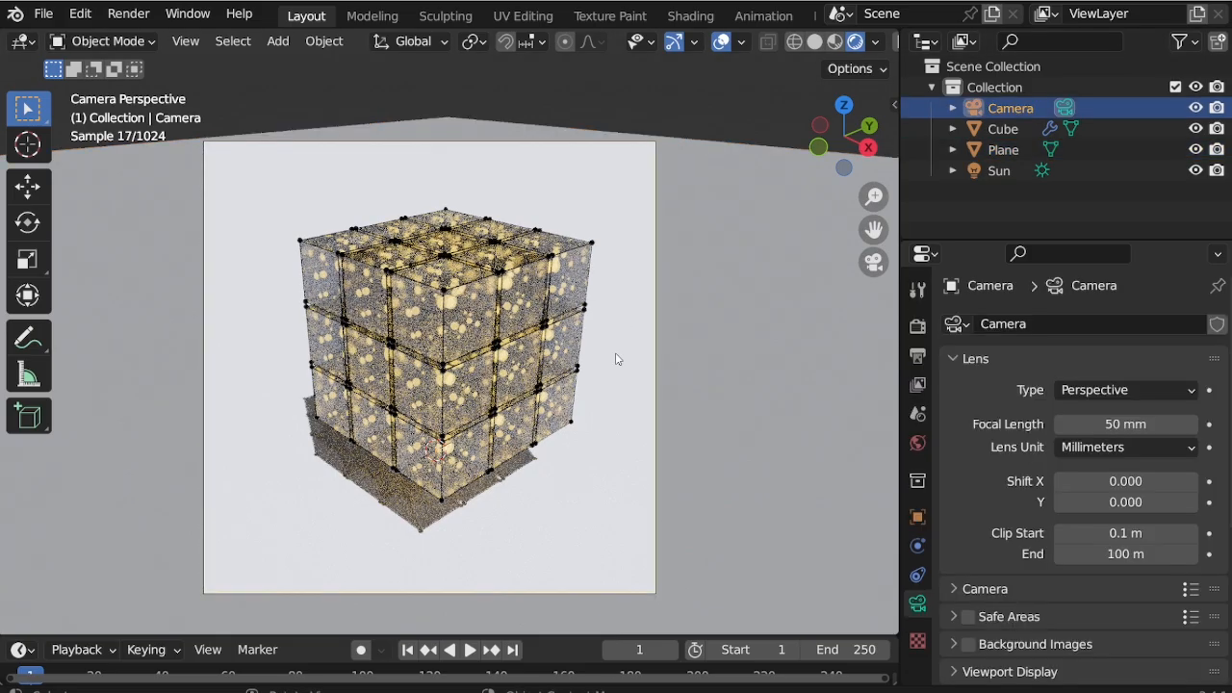
{"action": "key", "text": "g"}
{"action": "middle_click", "coordinate": [614, 337]}
{"action": "left_click", "coordinate": [612, 290]}
{"action": "key", "text": "g"}
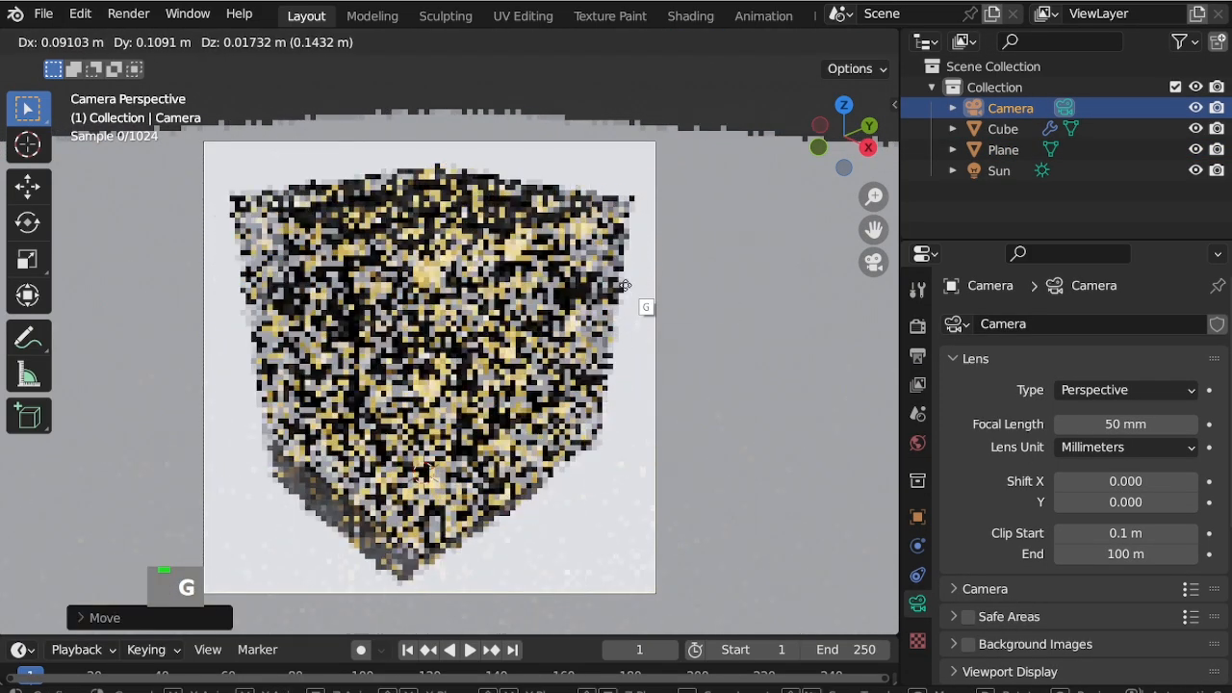
{"action": "left_click", "coordinate": [626, 286]}
Step: Give the Plane a new material with a near-black base colour and a roughness of 0.214
{"action": "left_click", "coordinate": [767, 312]}
{"action": "scroll", "coordinate": [920, 606], "scroll_direction": "down", "scroll_amount": 7}
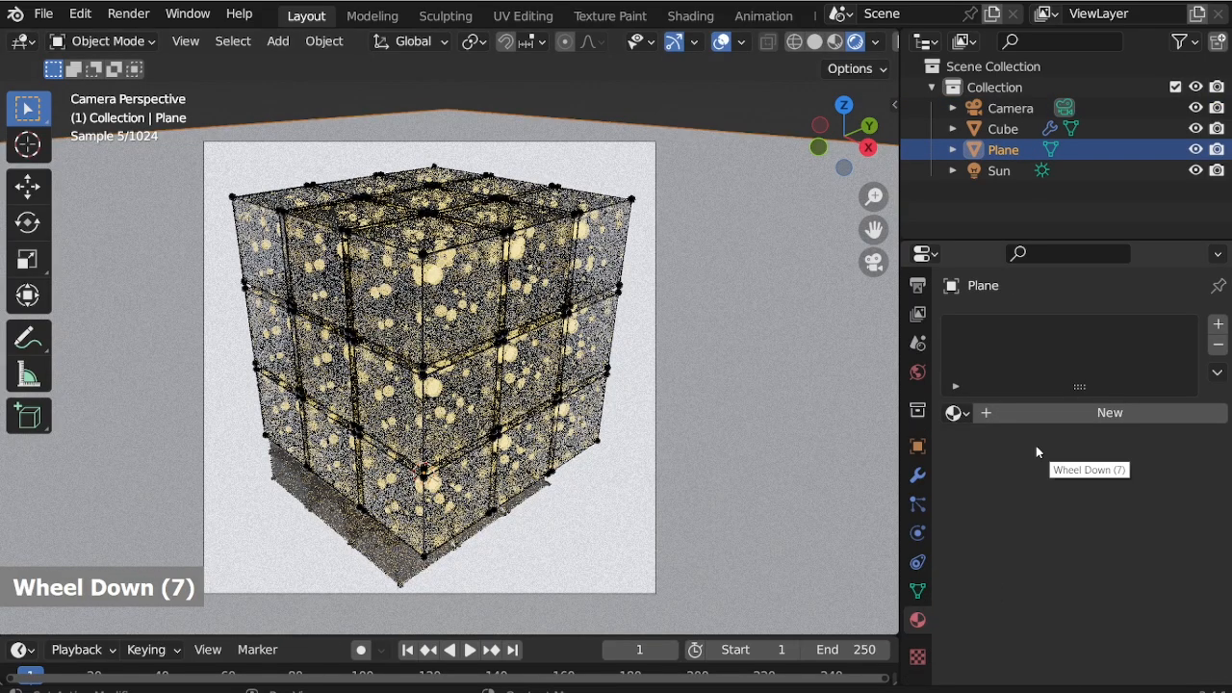
{"action": "left_click", "coordinate": [1040, 412]}
{"action": "left_click", "coordinate": [1131, 594]}
{"action": "left_click_drag", "start_coordinate": [1181, 311], "coordinate": [1181, 433]}
{"action": "scroll", "coordinate": [992, 576], "scroll_direction": "down", "scroll_amount": 15}
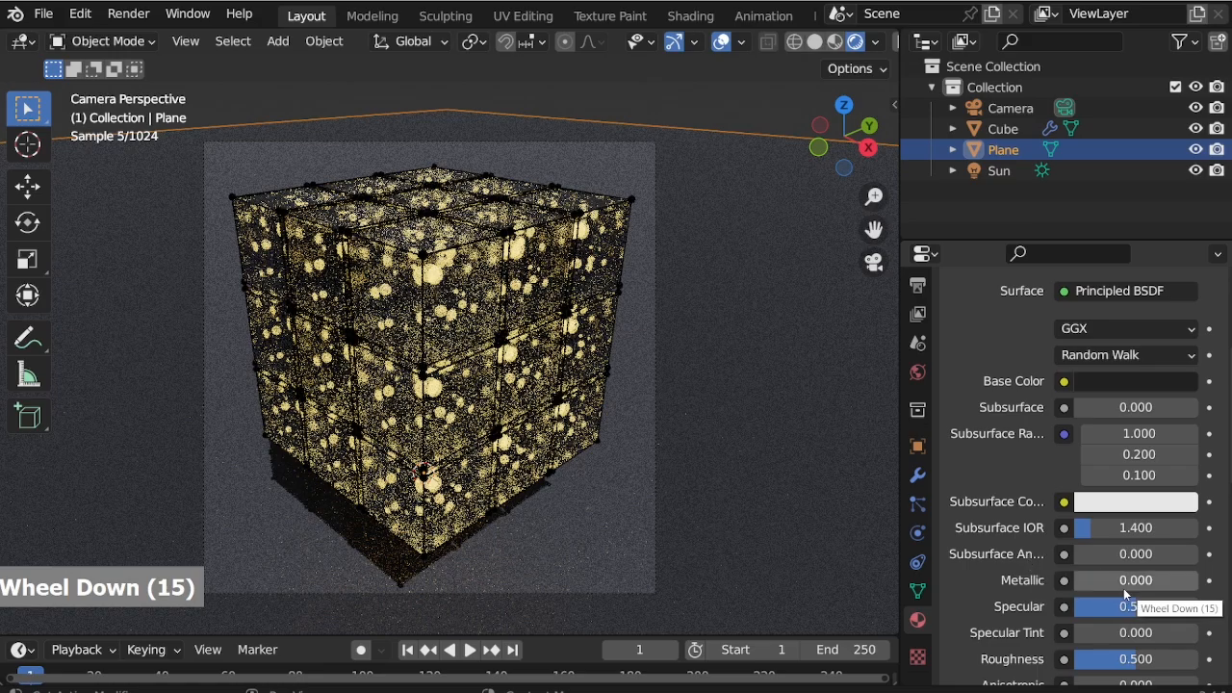
{"action": "left_click_drag", "start_coordinate": [1136, 658], "coordinate": [1100, 658]}
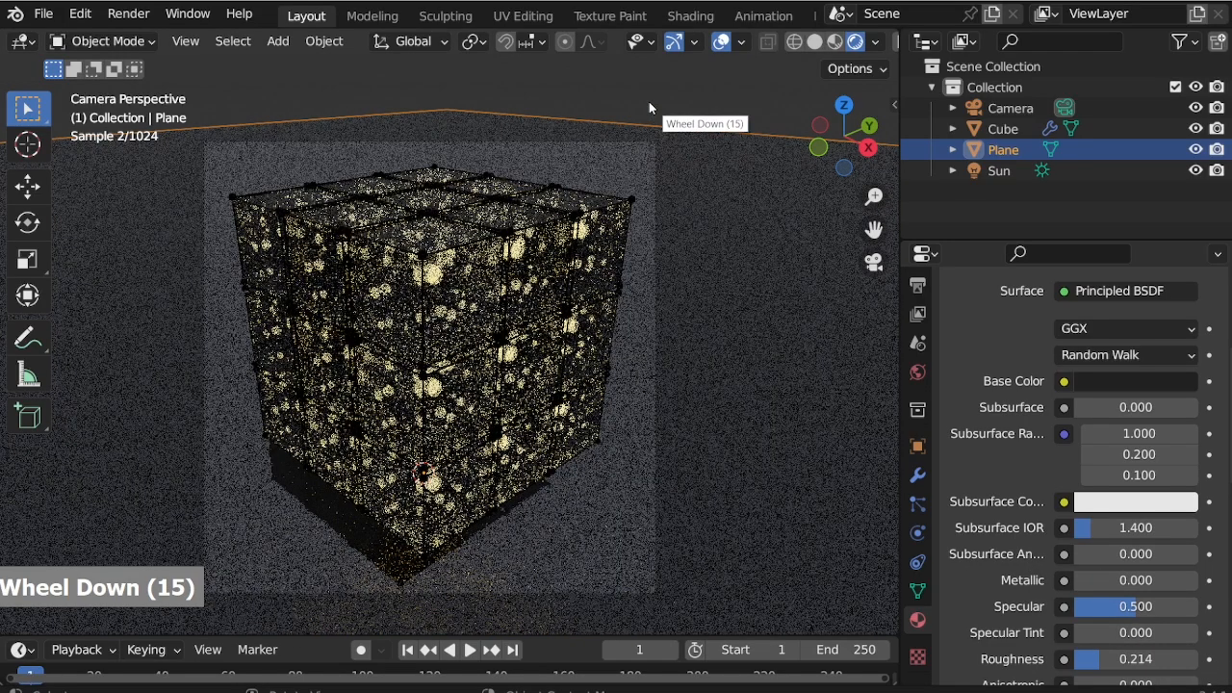
{"action": "left_click", "coordinate": [649, 101]}
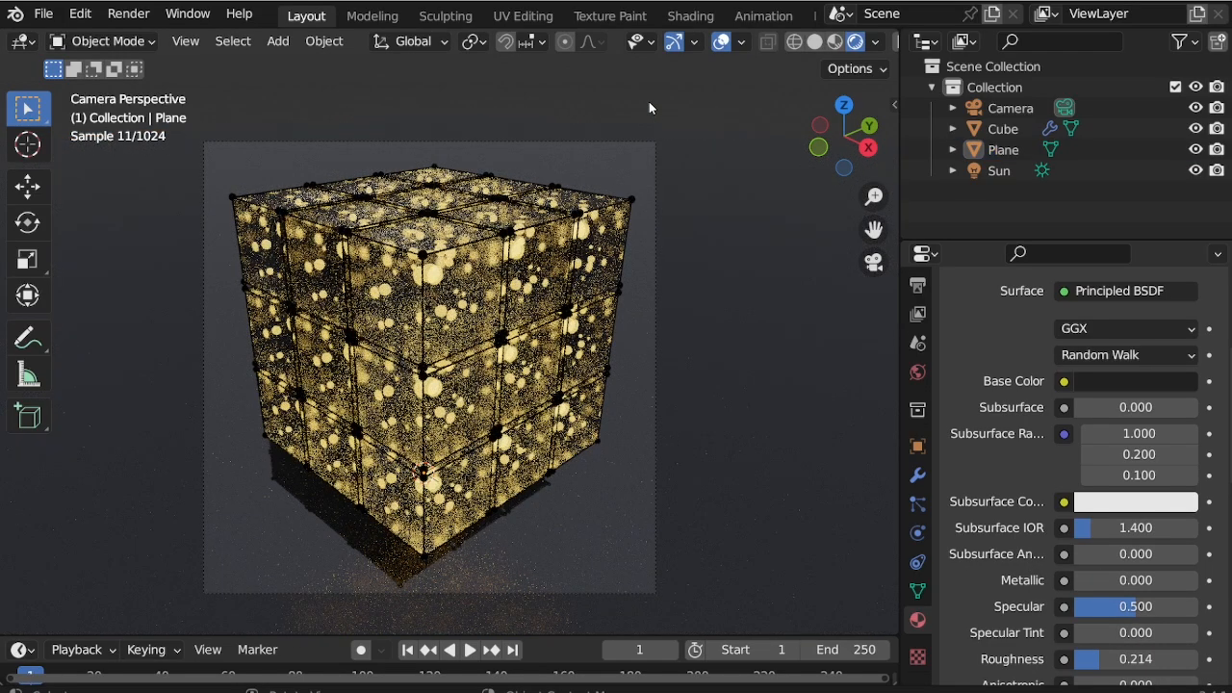
Step: Add an area light, raise it to Z 3.5488 m above the origin, and scale it up to 6.351
{"action": "left_click", "coordinate": [505, 262]}
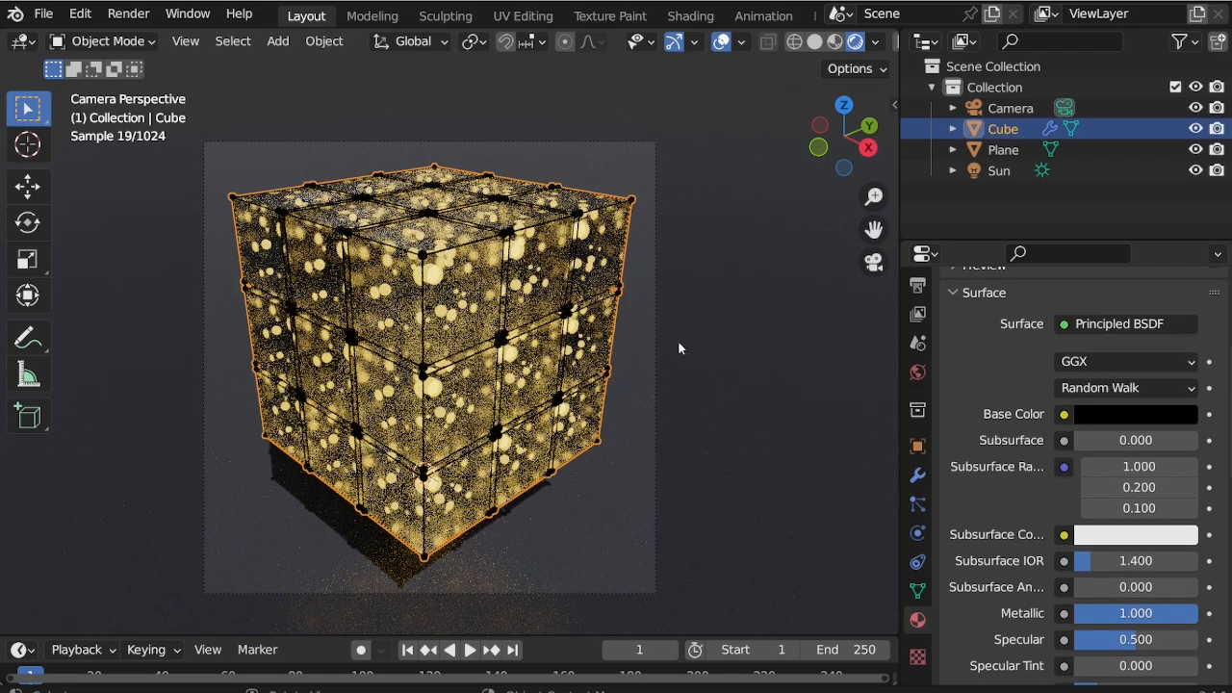
{"action": "key", "text": "shift+a"}
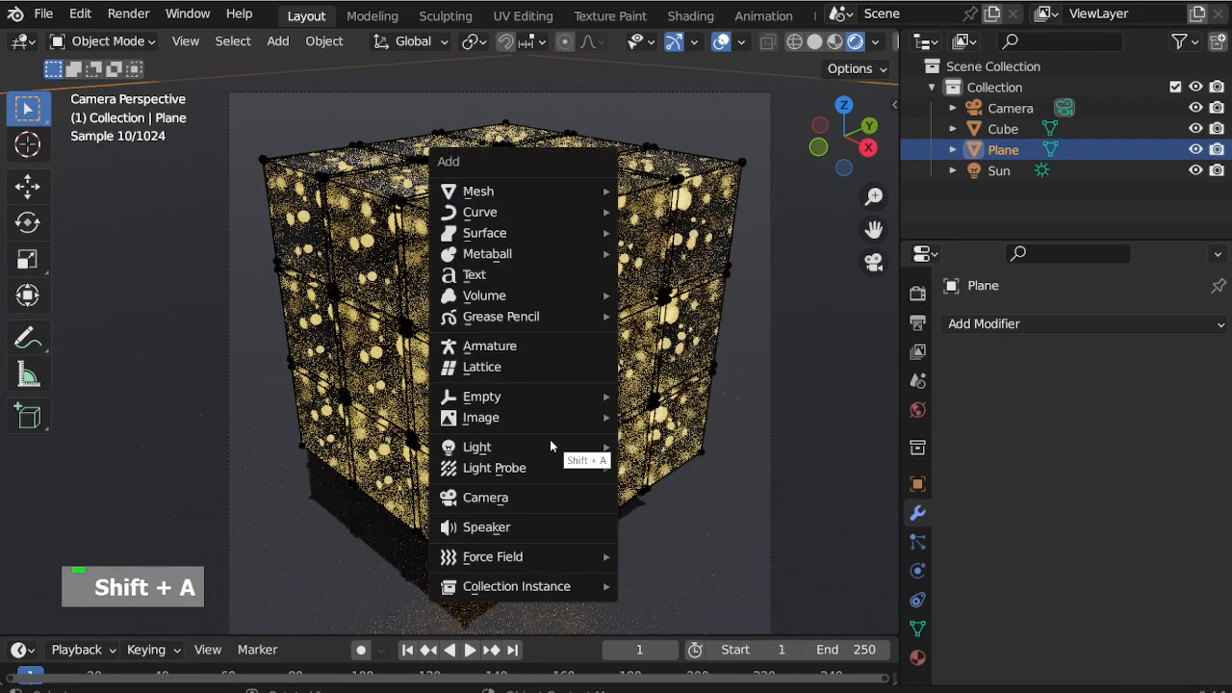
{"action": "mouse_move", "coordinate": [568, 447]}
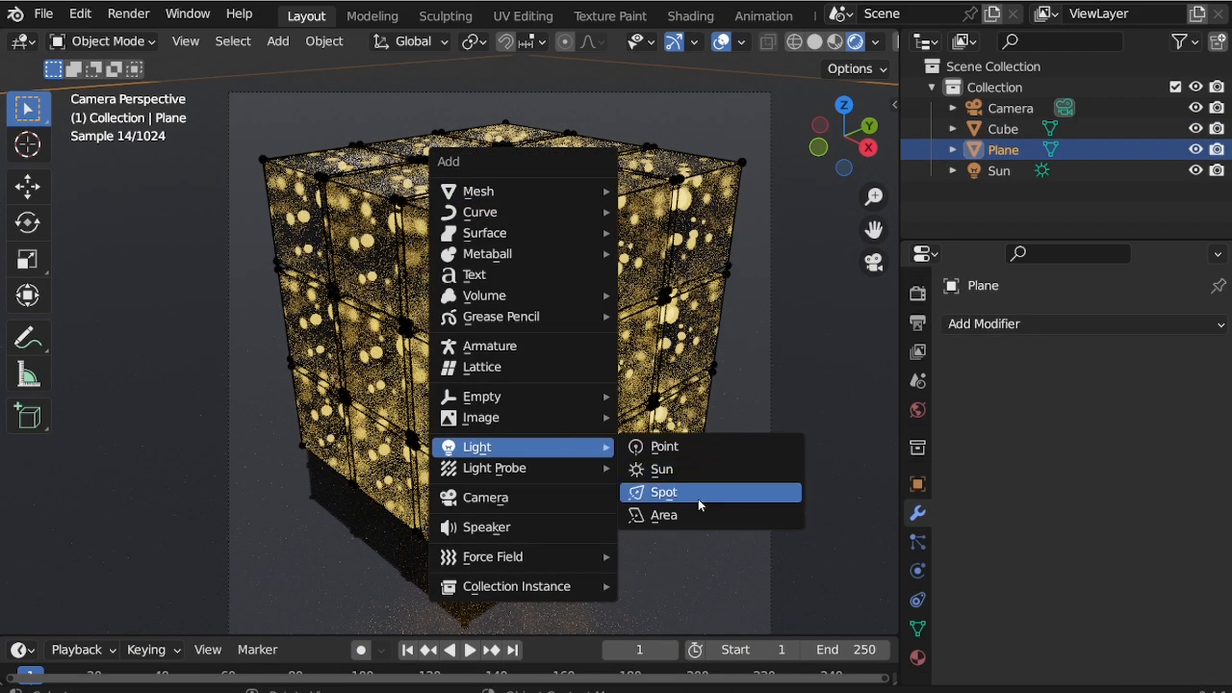
{"action": "left_click", "coordinate": [690, 510]}
{"action": "key", "text": "g"}
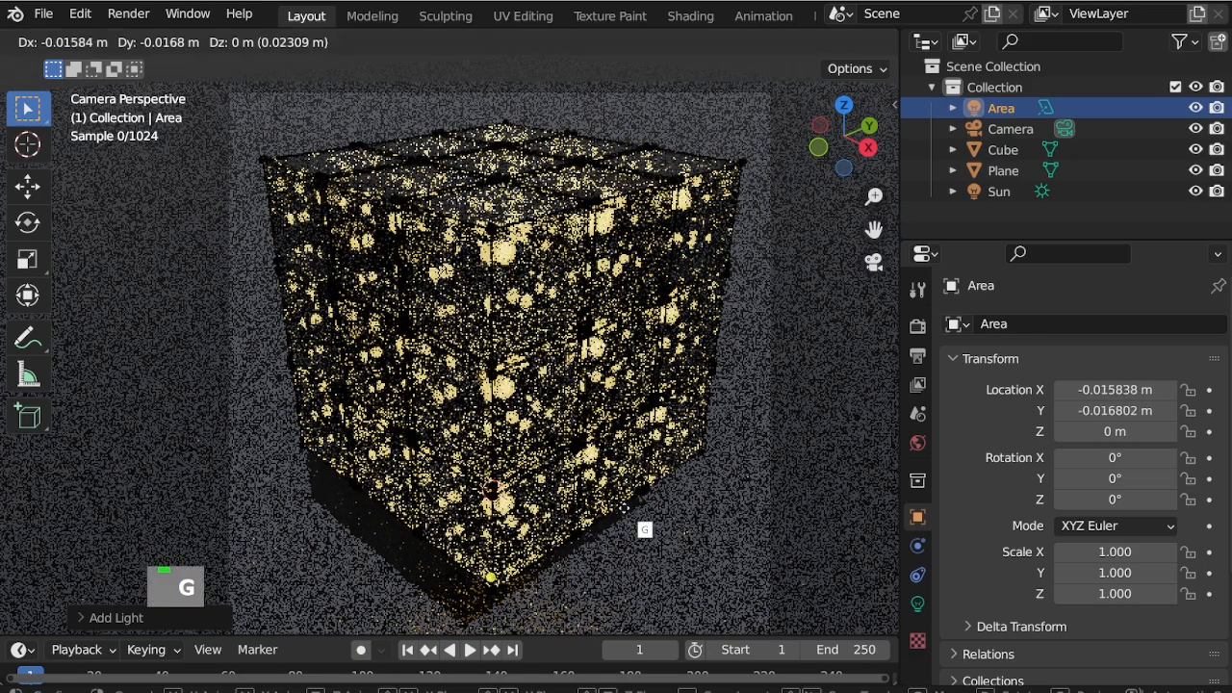
{"action": "key", "text": "z"}
{"action": "left_click", "coordinate": [598, 77]}
{"action": "key", "text": "s"}
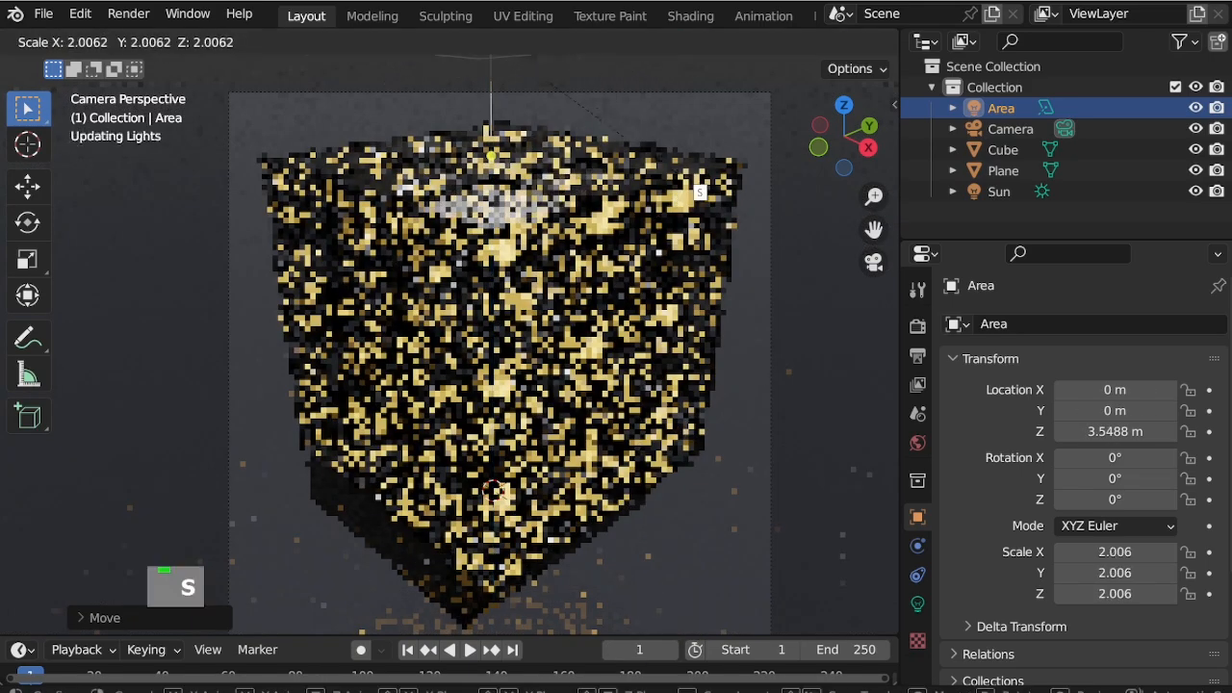
{"action": "left_click", "coordinate": [157, 418]}
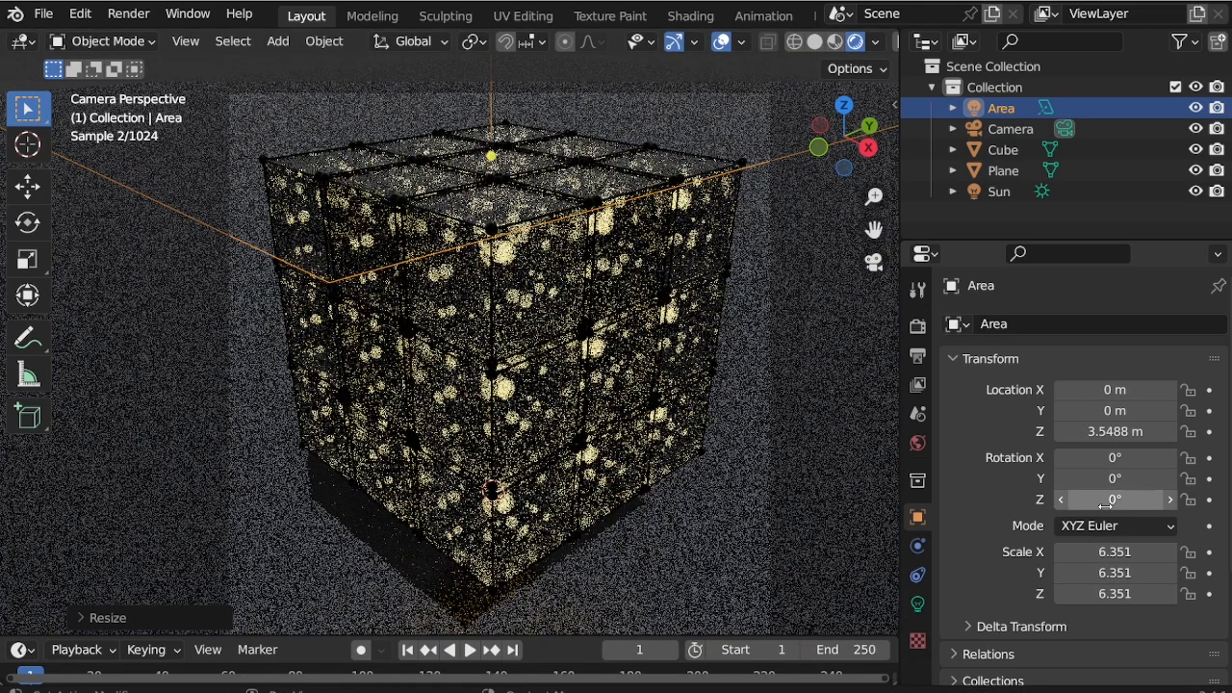
Step: Set the area light's power to 300 W and its colour to a very pale violet-blue
{"action": "left_click", "coordinate": [917, 604]}
{"action": "left_click", "coordinate": [1119, 466]}
{"action": "type", "text": "300"}
{"action": "key", "text": "Return"}
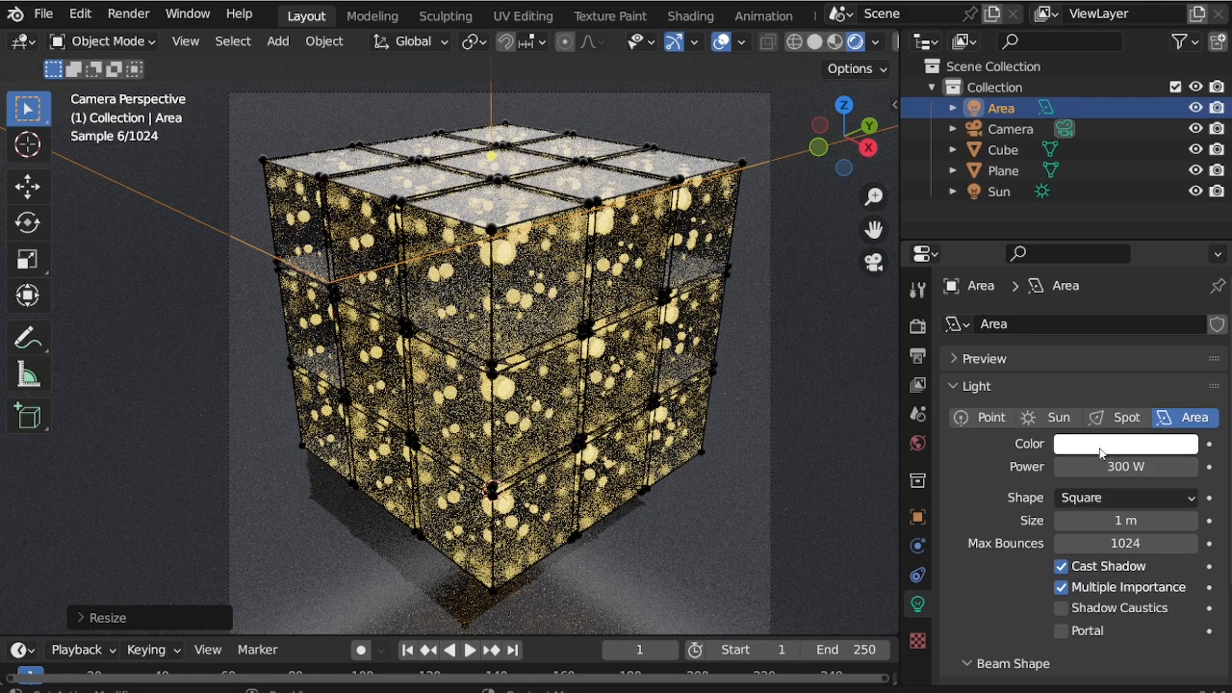
{"action": "left_click", "coordinate": [1101, 450]}
{"action": "left_click_drag", "start_coordinate": [1092, 242], "coordinate": [1099, 239]}
Step: In front view, tilt the area light toward the cubes and move it to their upper left
{"action": "key", "text": "KP_1"}
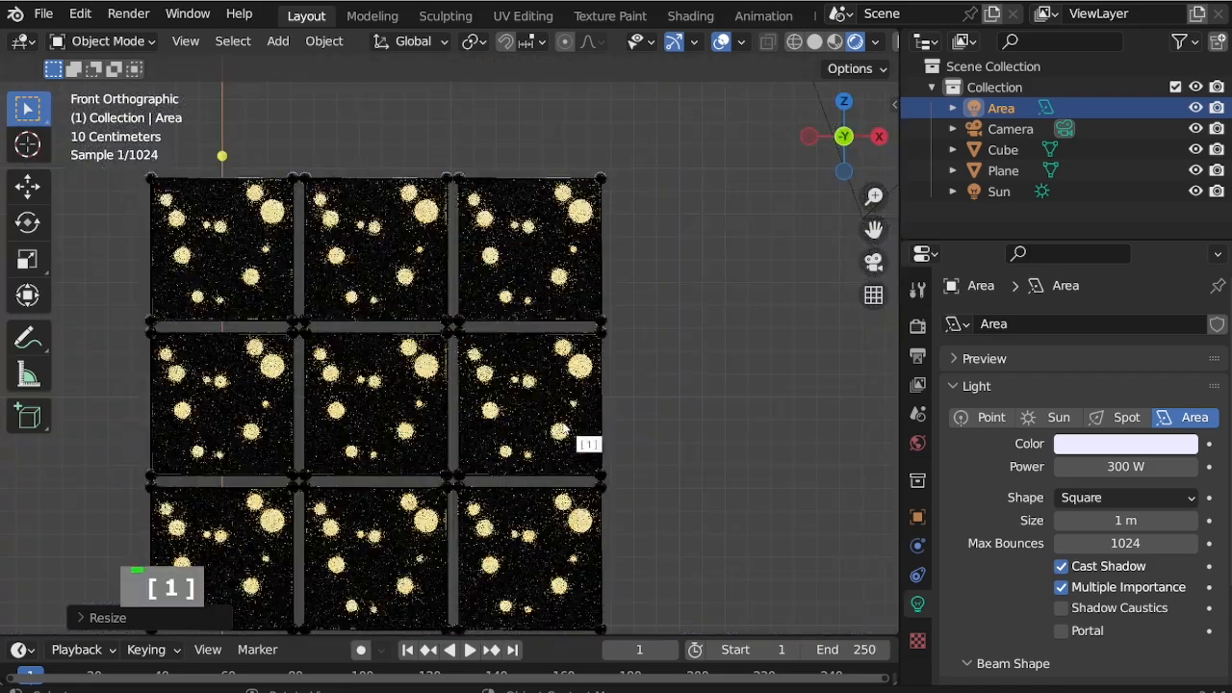
{"action": "scroll", "coordinate": [626, 445], "scroll_direction": "down", "scroll_amount": 6}
{"action": "key", "text": "r"}
{"action": "left_click", "coordinate": [534, 197]}
{"action": "key", "text": "g"}
{"action": "left_click", "coordinate": [513, 212]}
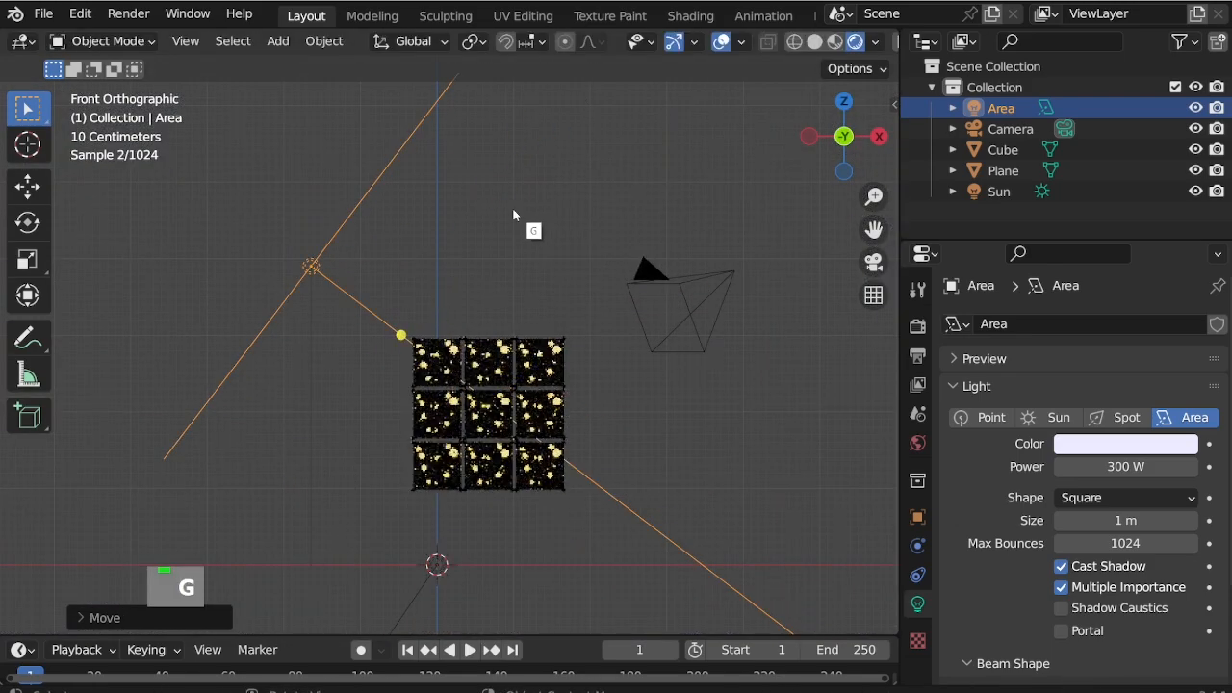
Step: In right view, tilt the area light toward the cubes and move it up on the camera's side
{"action": "key", "text": "KP_3"}
{"action": "key", "text": "r"}
{"action": "left_click", "coordinate": [646, 278]}
{"action": "key", "text": "g"}
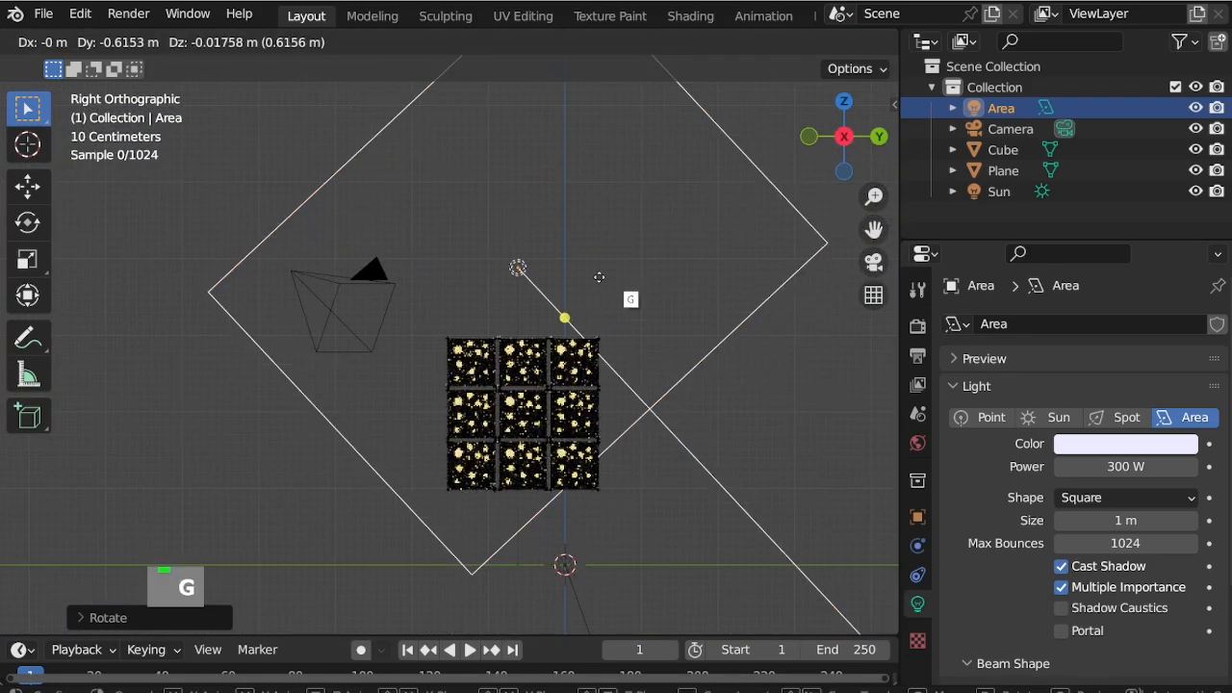
{"action": "left_click", "coordinate": [497, 219]}
Step: Back in front view, rotate the area light to point more steeply down at the cubes and adjust its position
{"action": "key", "text": "KP_1"}
{"action": "key", "text": "r"}
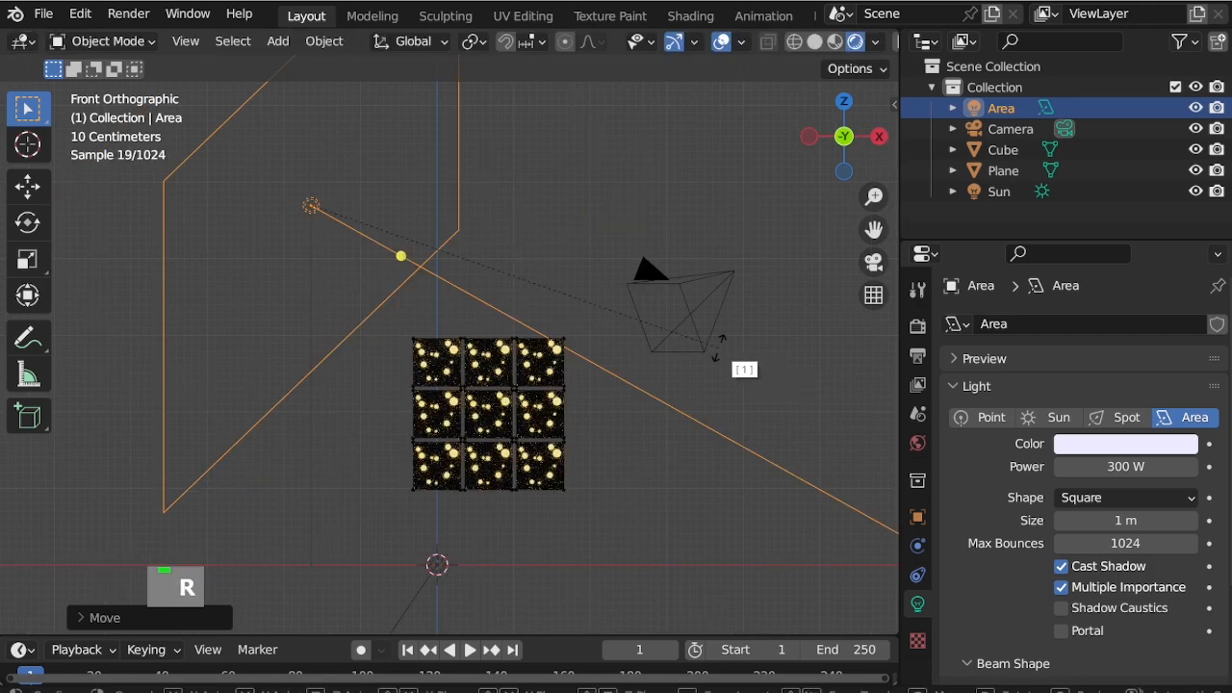
{"action": "left_click", "coordinate": [641, 506]}
{"action": "key", "text": "g"}
{"action": "left_click", "coordinate": [732, 562]}
Step: Shrink the area light into a smaller Disk shape and shift it closer to the cubes
{"action": "key", "text": "s"}
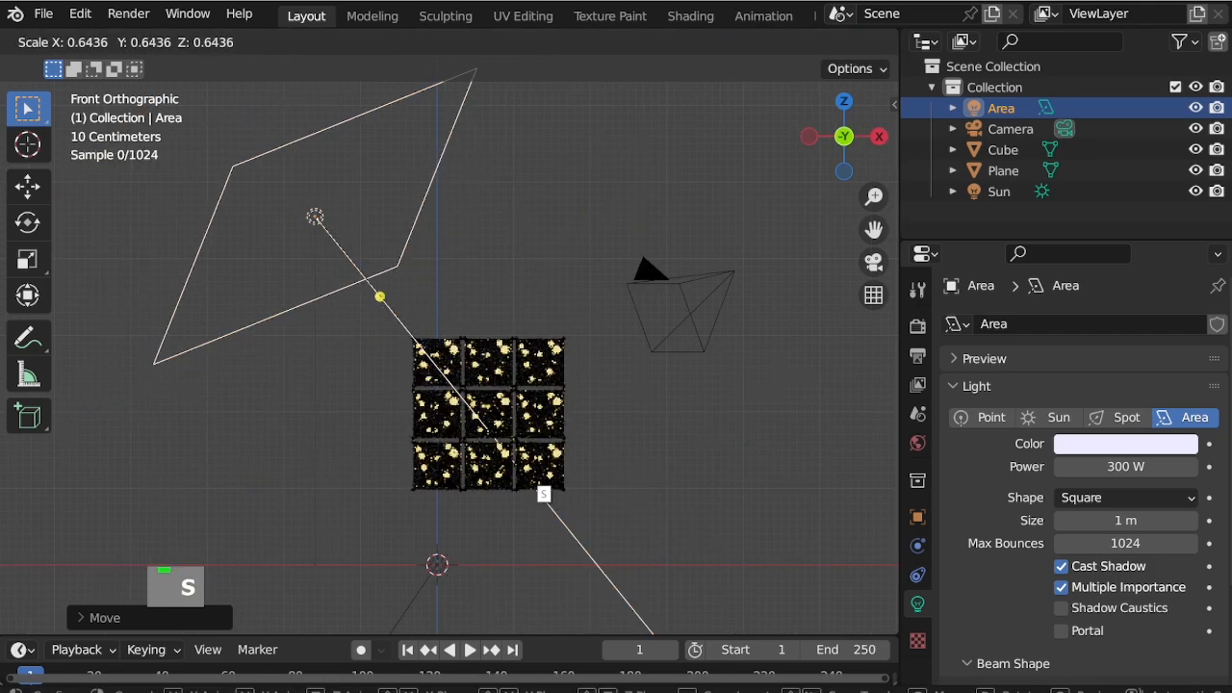
{"action": "left_click", "coordinate": [524, 470]}
{"action": "key", "text": "g"}
{"action": "left_click", "coordinate": [555, 505]}
{"action": "left_click", "coordinate": [1118, 567]}
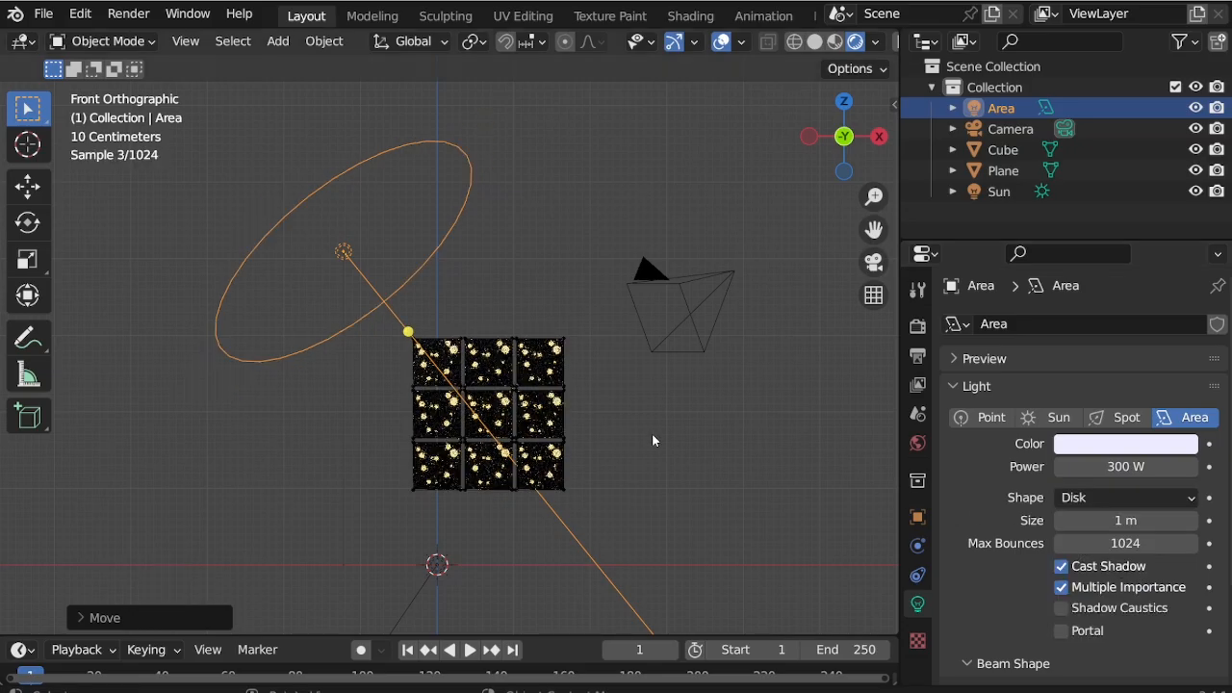
Step: In top view, rotate the area light, move it nearer to the cubes and enlarge its disk
{"action": "key", "text": "KP_0"}
{"action": "key", "text": "KP_7"}
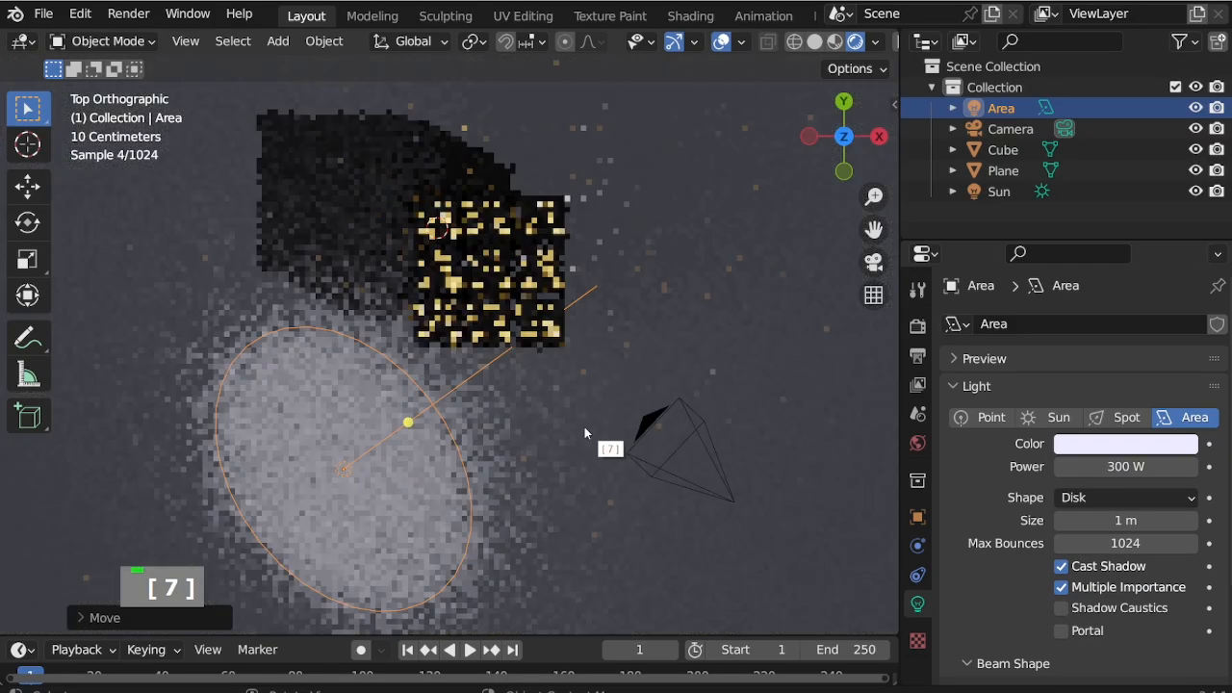
{"action": "key", "text": "r"}
{"action": "key", "text": "g"}
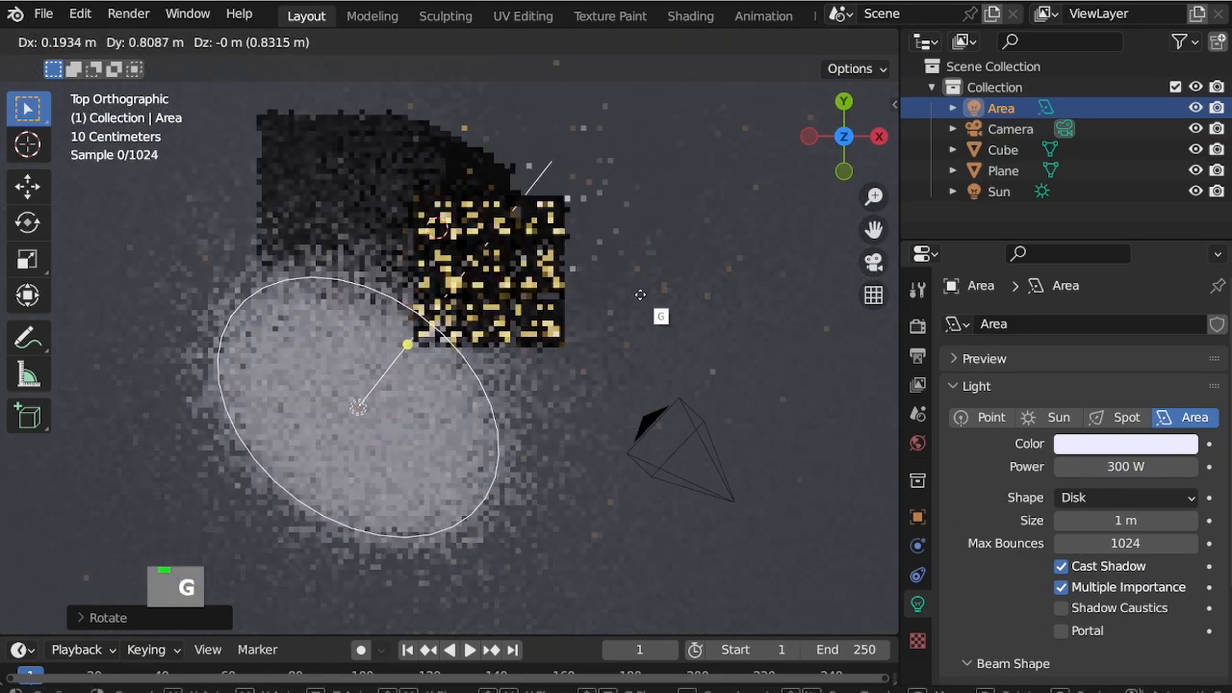
{"action": "left_click", "coordinate": [664, 328]}
{"action": "key", "text": "s"}
{"action": "left_click", "coordinate": [746, 495]}
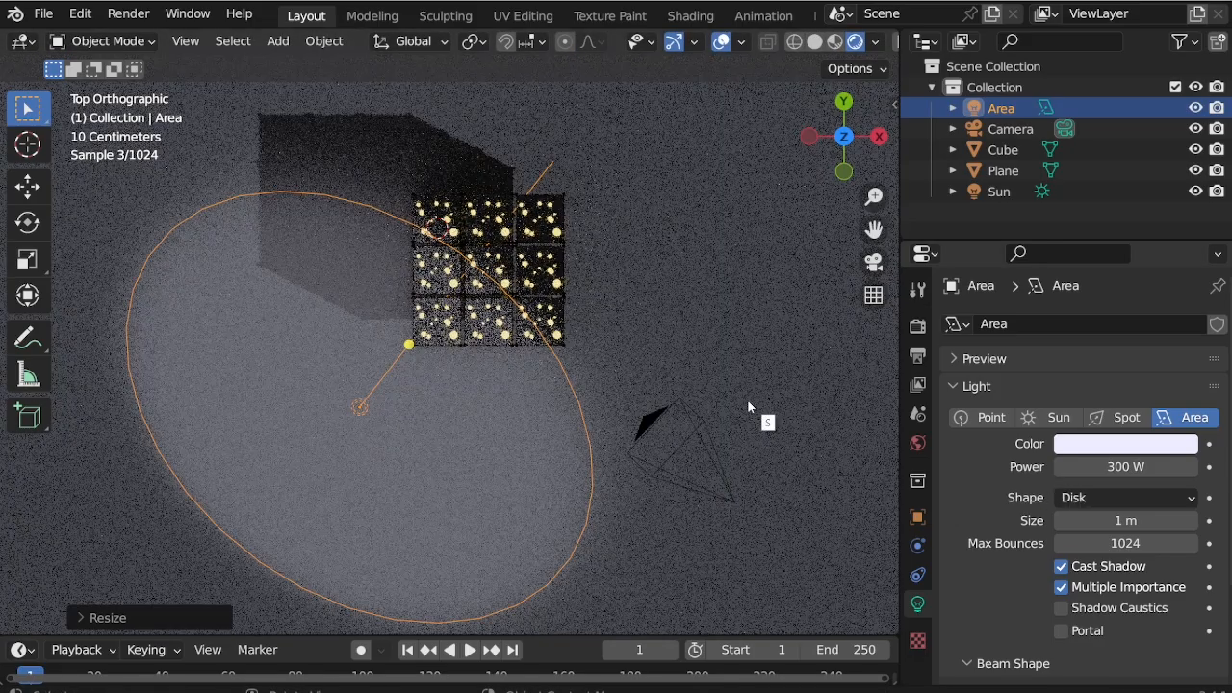
Step: In front view, rotate the area light to aim at a shallower angle, shrink its disk and lower it slightly
{"action": "key", "text": "KP_0"}
{"action": "key", "text": "KP_1"}
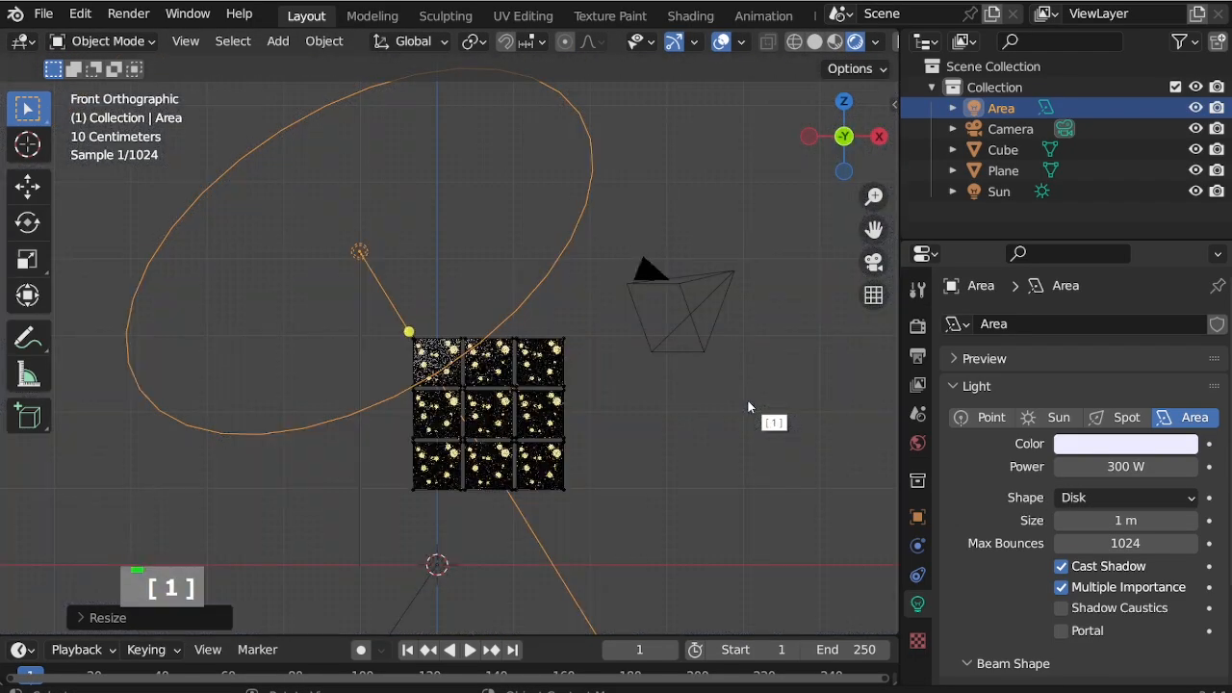
{"action": "key", "text": "r"}
{"action": "left_click", "coordinate": [753, 286]}
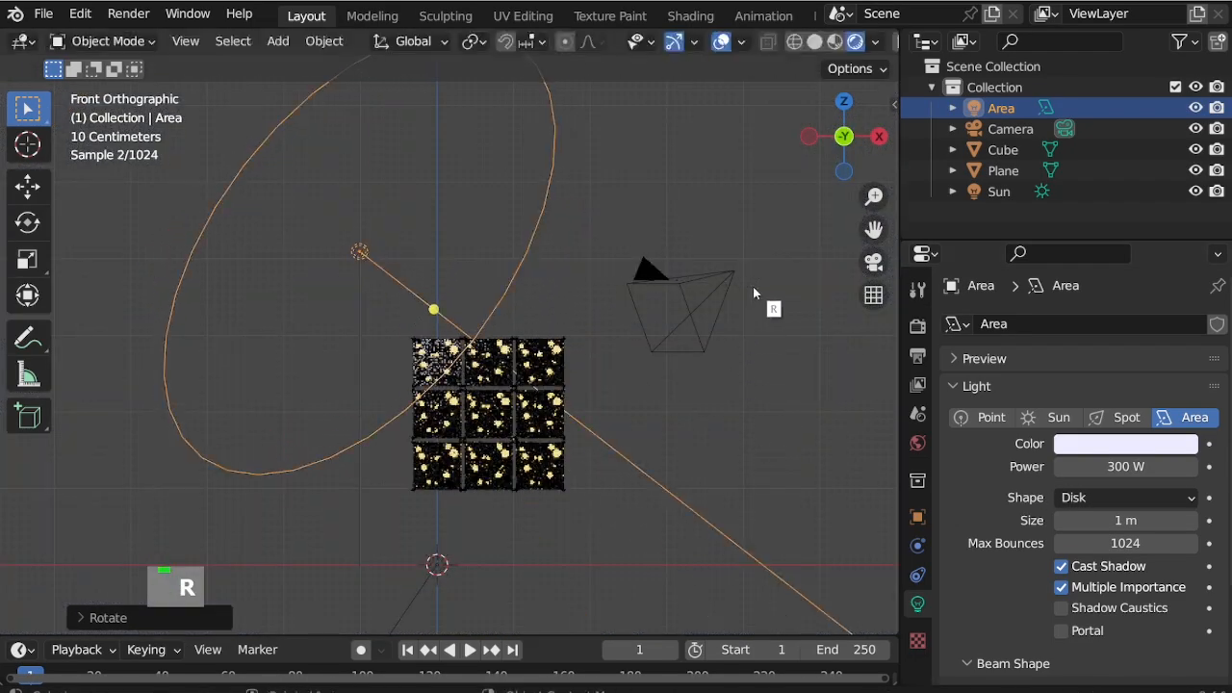
{"action": "left_click", "coordinate": [594, 344]}
Step: In right view, adjust the area light's tilt toward the cubes and lower it slightly
{"action": "key", "text": "KP_3"}
{"action": "key", "text": "r"}
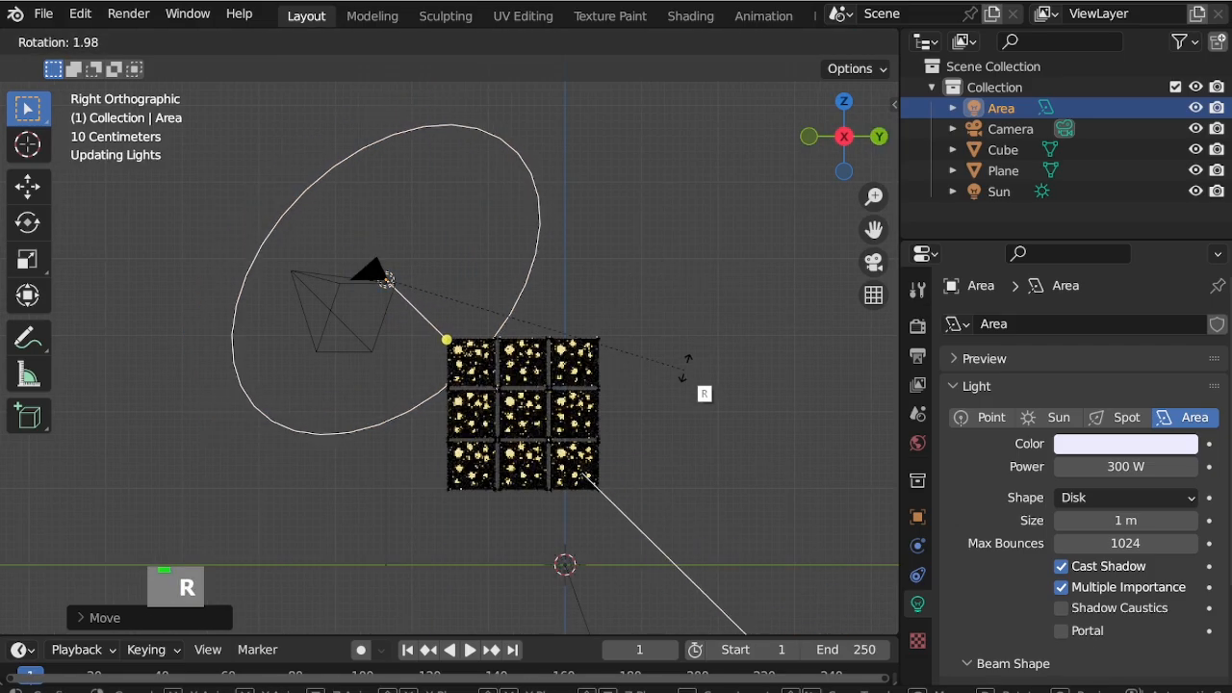
{"action": "left_click", "coordinate": [696, 371]}
Step: In top view, duplicate the area light and place the rotated copy behind the cubes, on the opposite side from the original
{"action": "key", "text": "KP_7"}
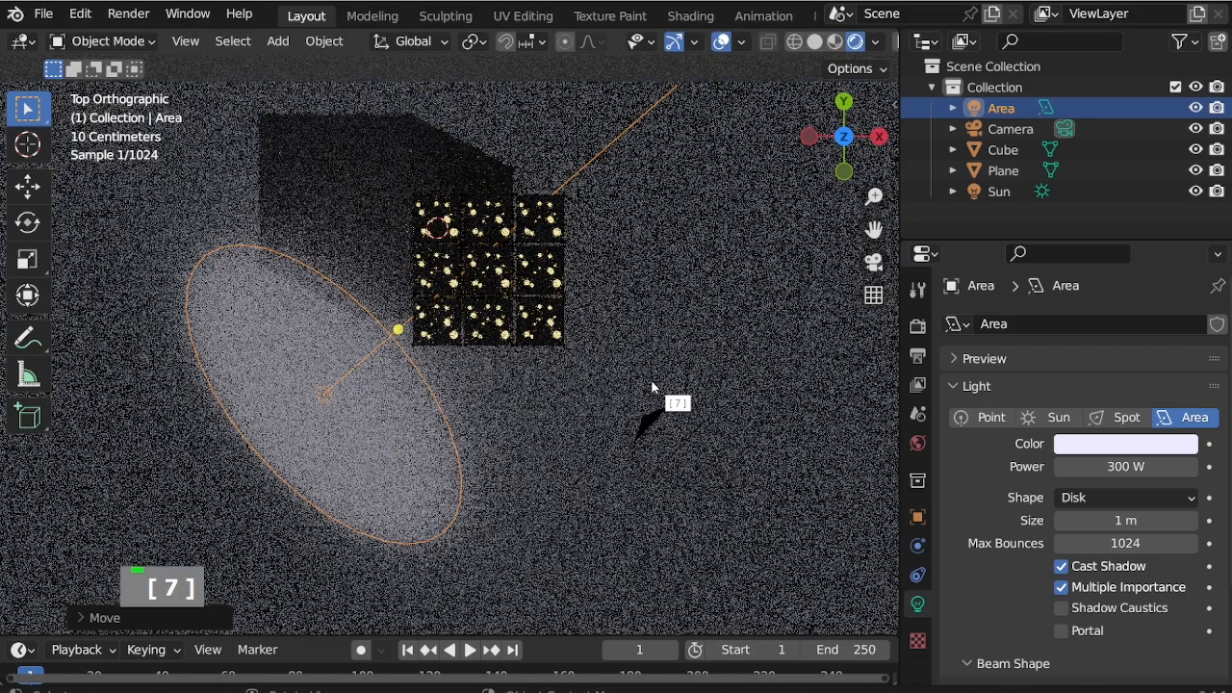
{"action": "key", "text": "shift+d"}
{"action": "key", "text": "r"}
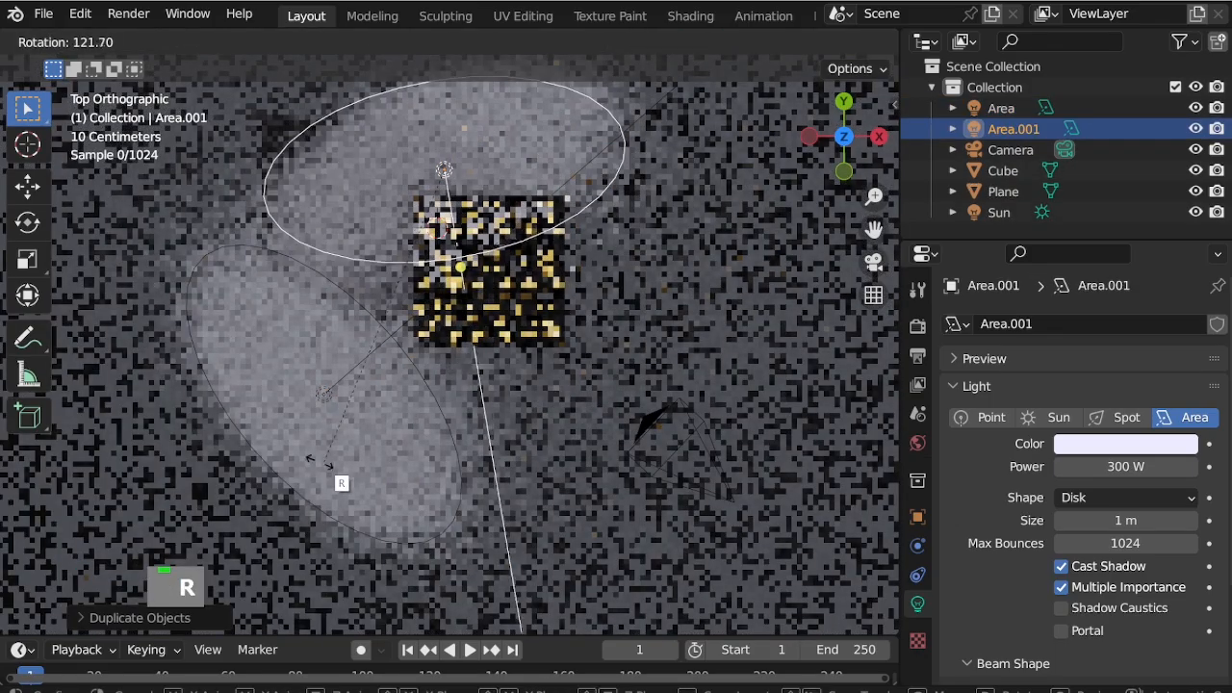
{"action": "left_click", "coordinate": [368, 397]}
{"action": "key", "text": "r"}
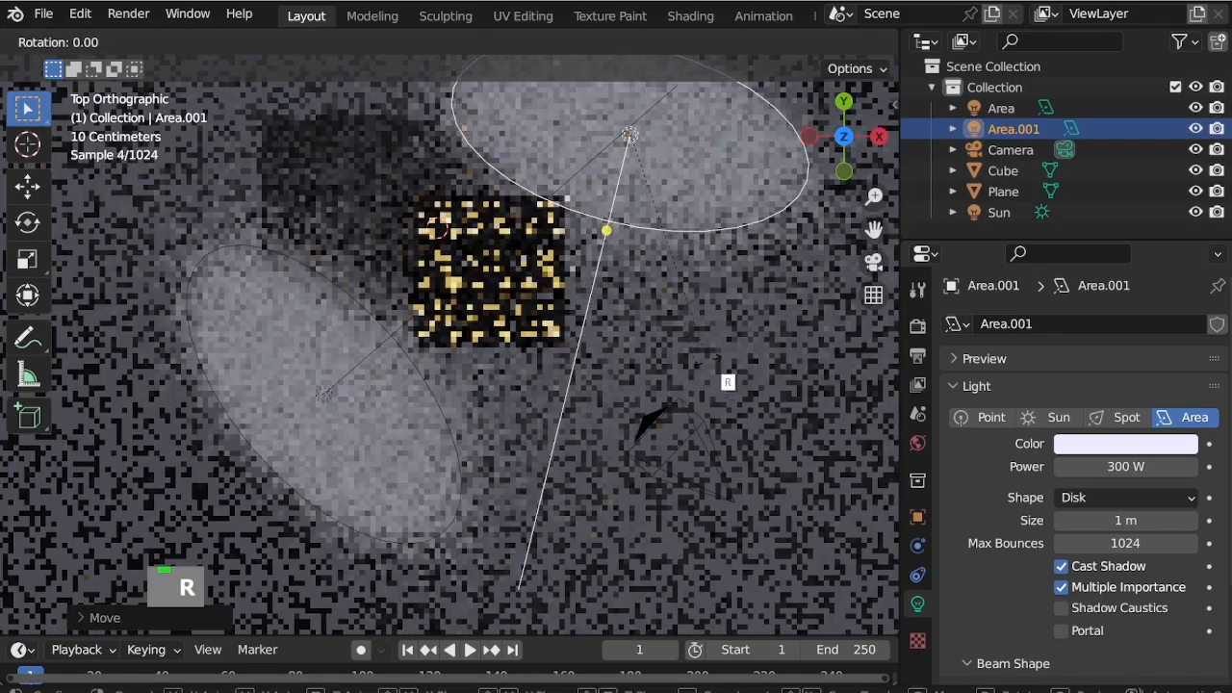
{"action": "left_click", "coordinate": [615, 392]}
{"action": "key", "text": "g"}
{"action": "left_click", "coordinate": [578, 403]}
{"action": "key", "text": "KP_0"}
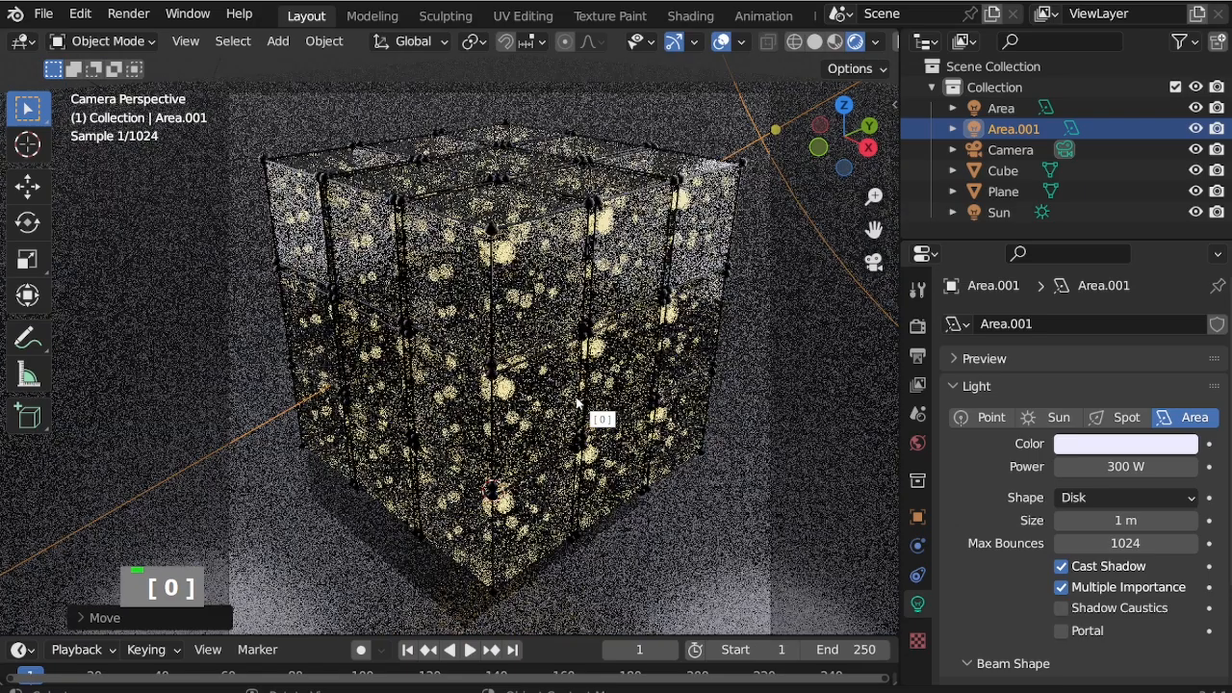
Step: Turn the duplicated area light toward the cubes in top and front views, then shrink and lower it
{"action": "key", "text": "KP_1"}
{"action": "key", "text": "r"}
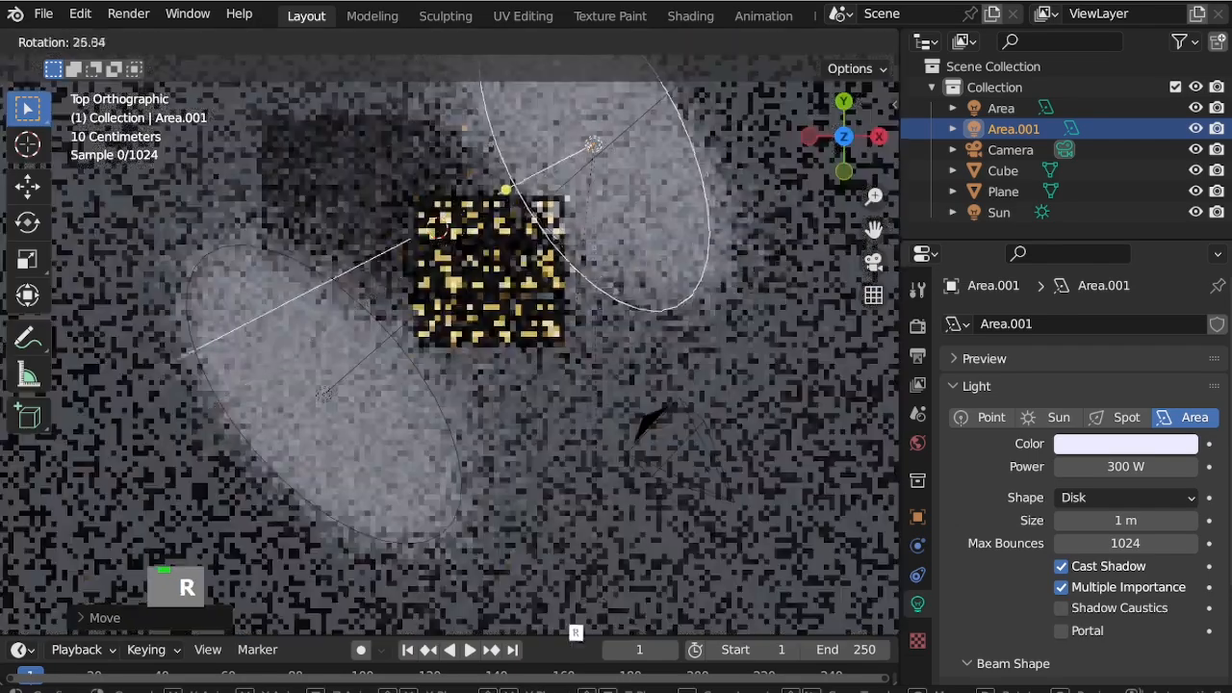
{"action": "left_click", "coordinate": [455, 532]}
{"action": "key", "text": "KP_1"}
{"action": "key", "text": "r"}
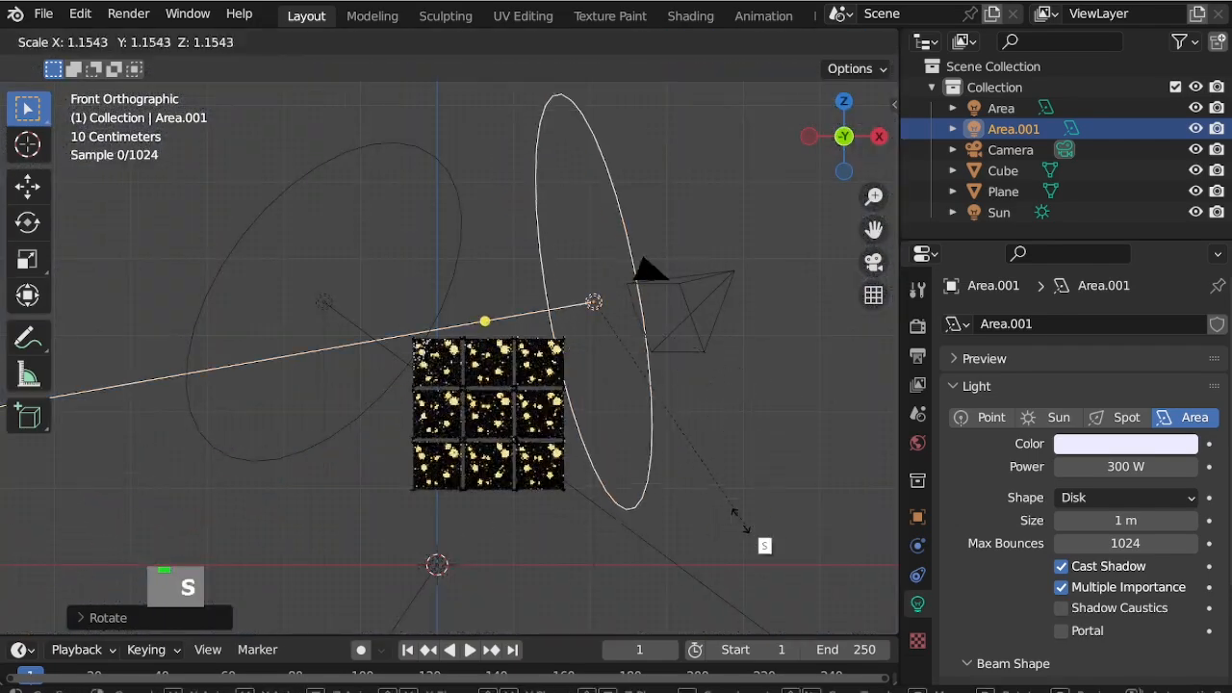
{"action": "key", "text": "g"}
{"action": "left_click", "coordinate": [737, 500]}
Step: In right view, tilt the duplicated area light and shift it farther behind the cubes, checking the result through the camera
{"action": "key", "text": "KP_3"}
{"action": "key", "text": "r"}
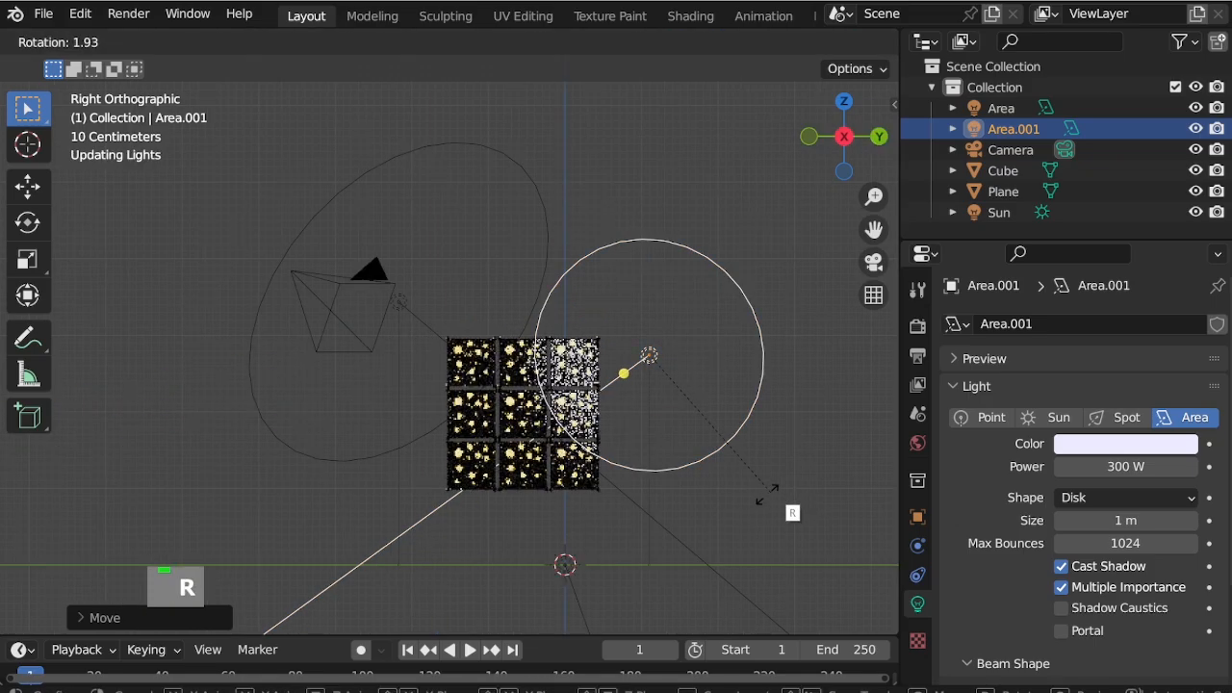
{"action": "left_click", "coordinate": [715, 540]}
{"action": "key", "text": "g"}
{"action": "left_click", "coordinate": [852, 549]}
{"action": "key", "text": "KP_0"}
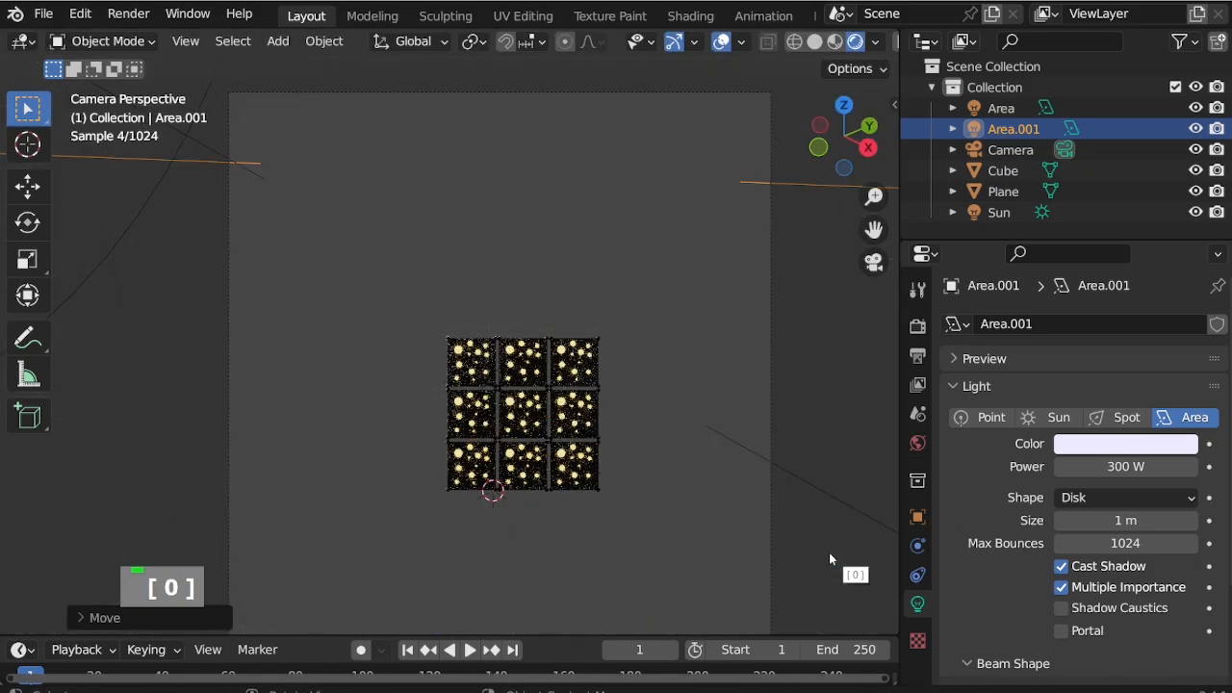
{"action": "key", "text": "r"}
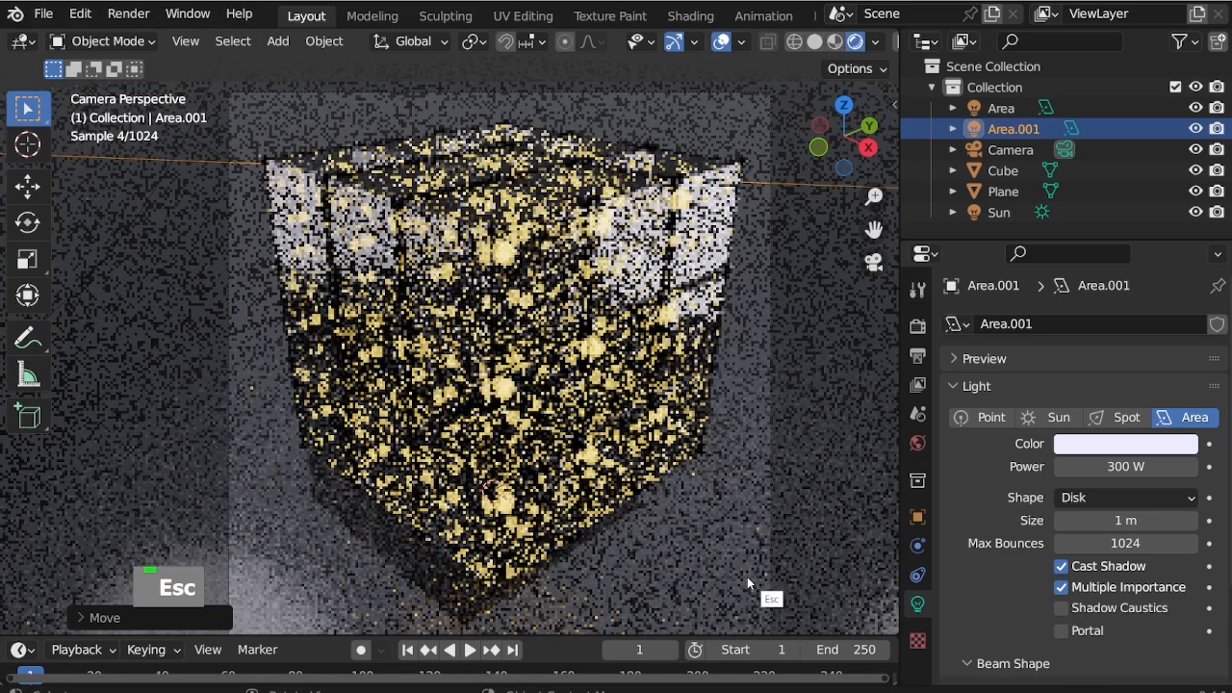
Step: In top view, move the duplicated area light to the cubes' rear left and rotate it to face them
{"action": "key", "text": "KP_7"}
{"action": "scroll", "coordinate": [741, 558], "scroll_direction": "down", "scroll_amount": 2}
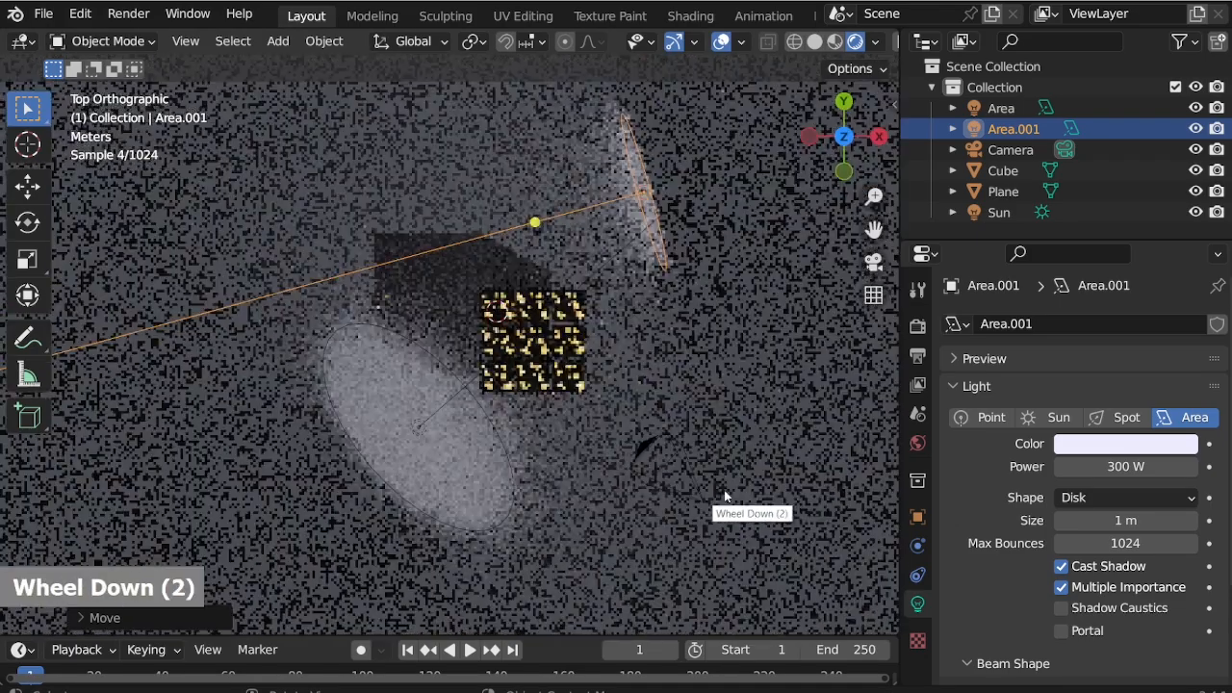
{"action": "key", "text": "r"}
{"action": "left_click", "coordinate": [794, 465]}
{"action": "key", "text": "g"}
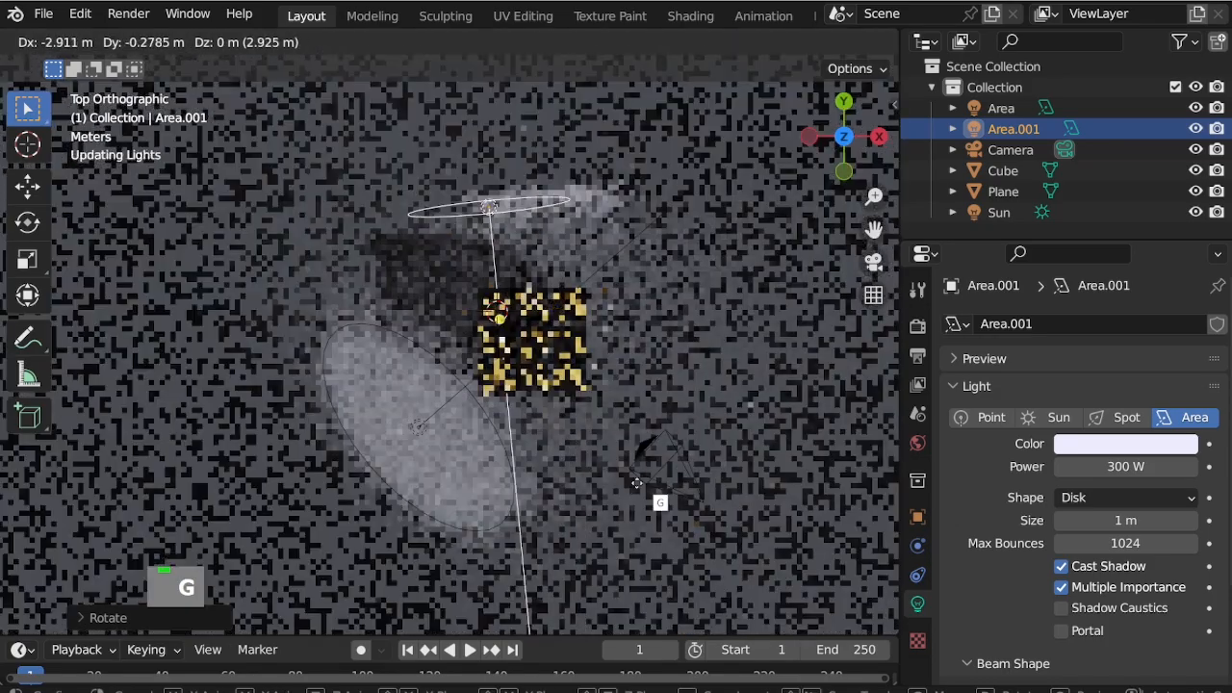
{"action": "key", "text": "r"}
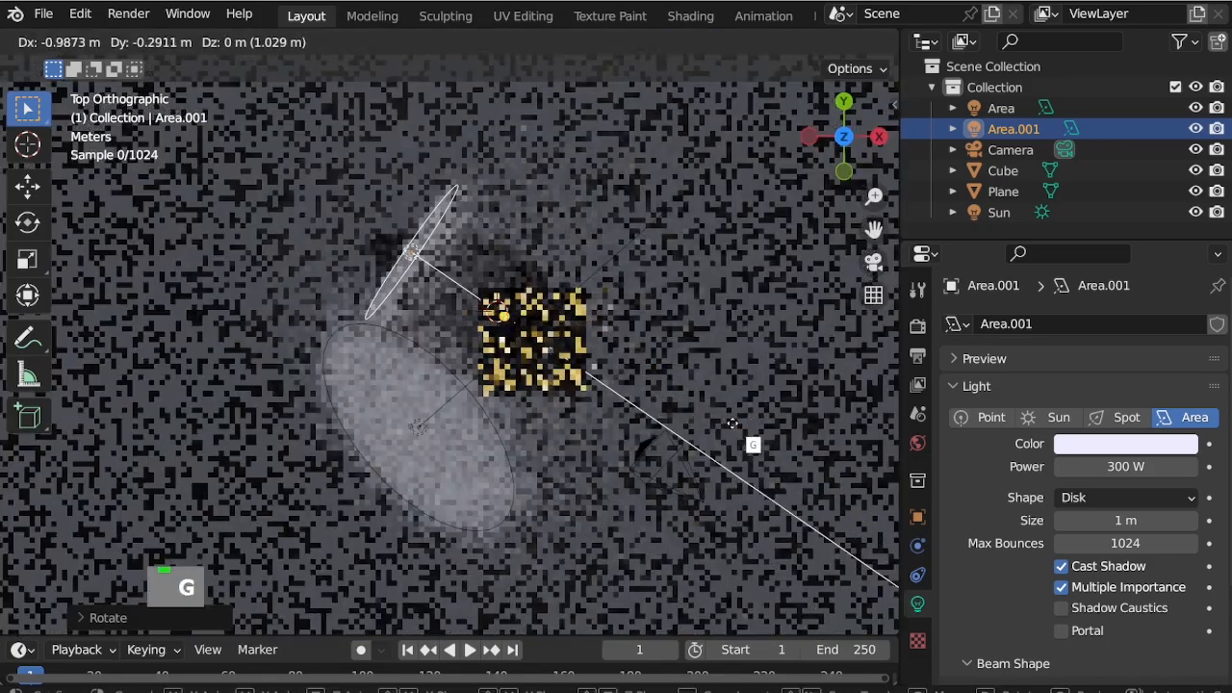
{"action": "left_click", "coordinate": [732, 425]}
Step: Lower the duplicated area light in front view and adjust its tilt and position in right view
{"action": "key", "text": "KP_1"}
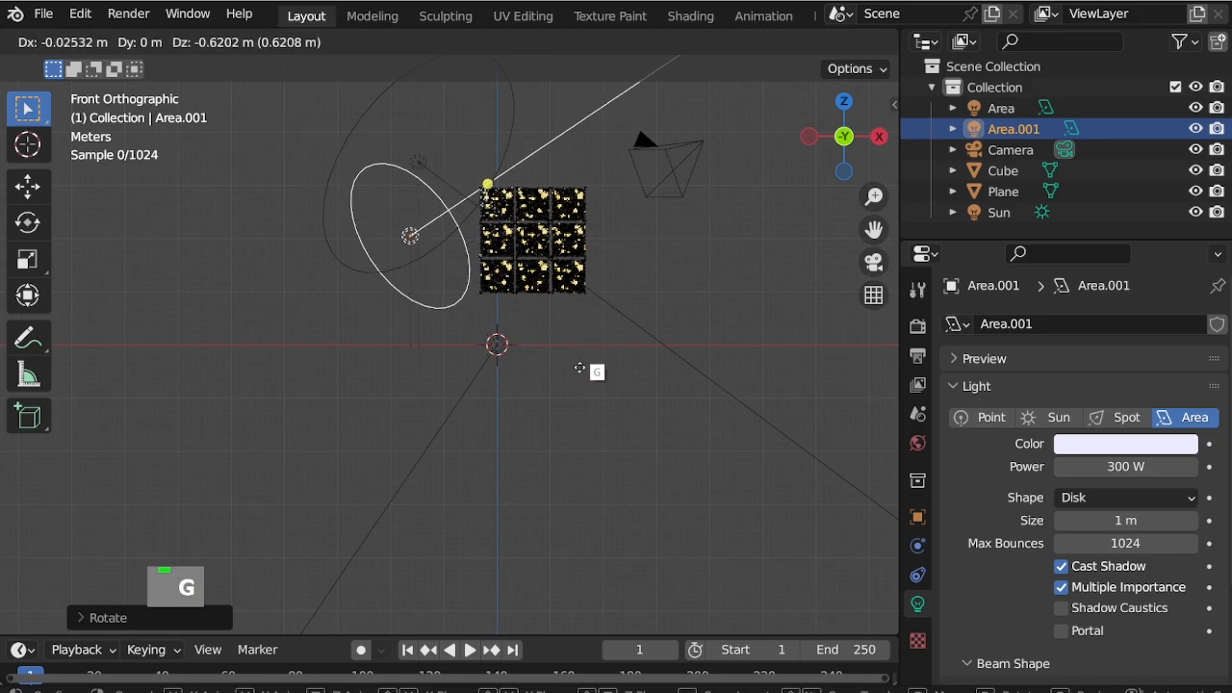
{"action": "key", "text": "KP_3"}
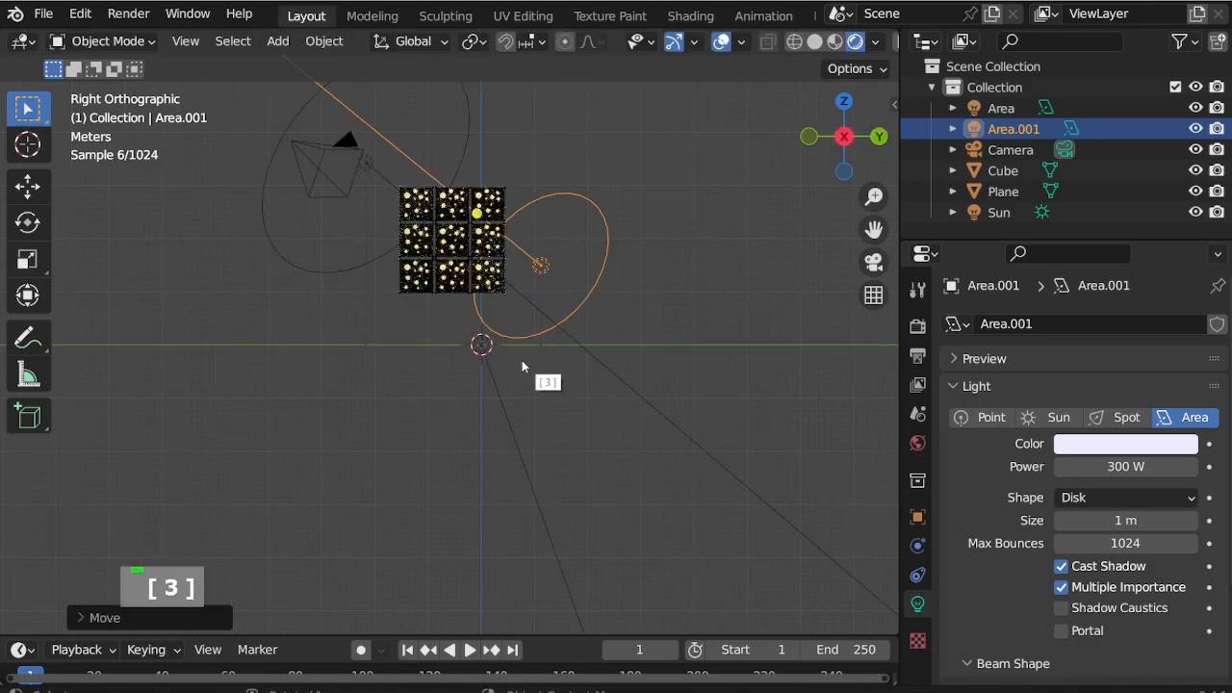
{"action": "key", "text": "r"}
{"action": "left_click", "coordinate": [642, 356]}
{"action": "key", "text": "KP_0"}
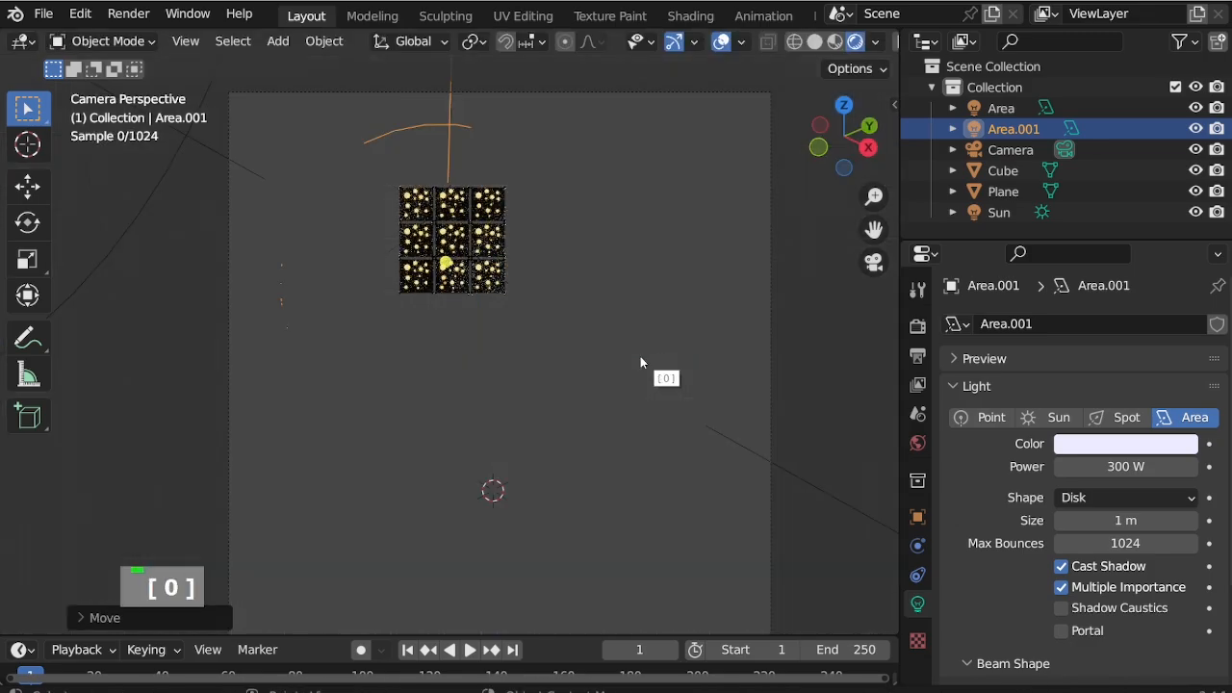
Step: In camera view, raise the duplicated area light about 0.67 m along Z and shift it about 0.35 m along Y
{"action": "key", "text": "g"}
{"action": "key", "text": "z"}
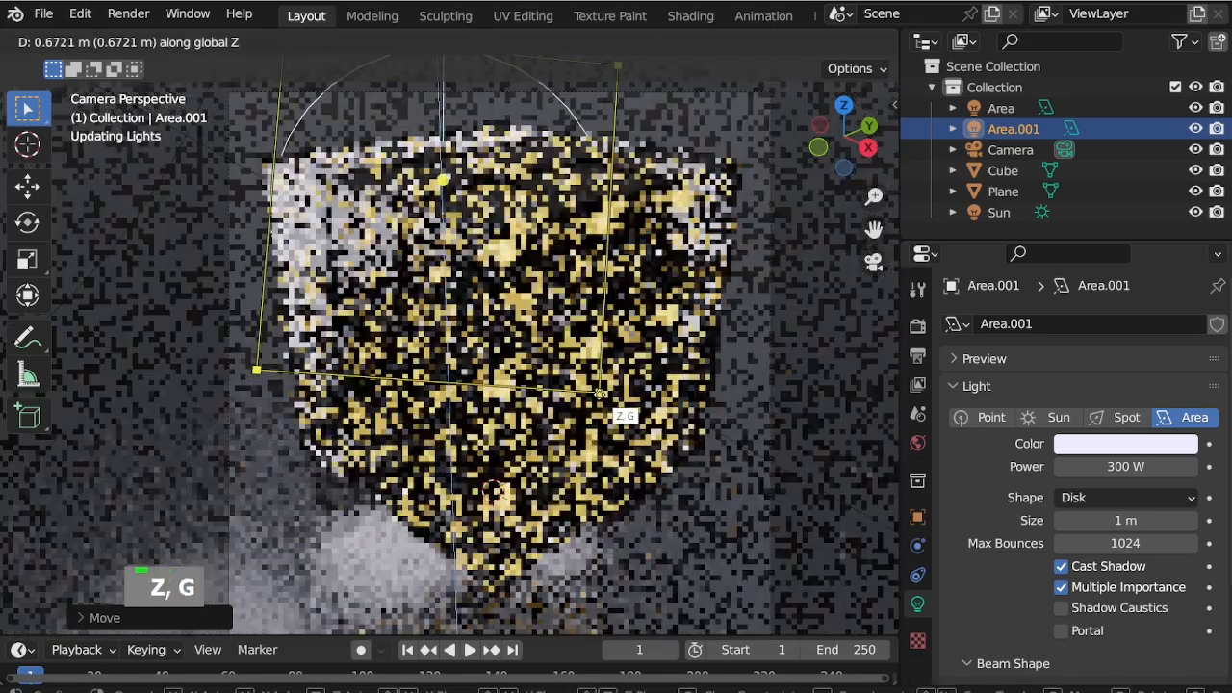
{"action": "left_click", "coordinate": [599, 402]}
{"action": "key", "text": "g"}
{"action": "key", "text": "y"}
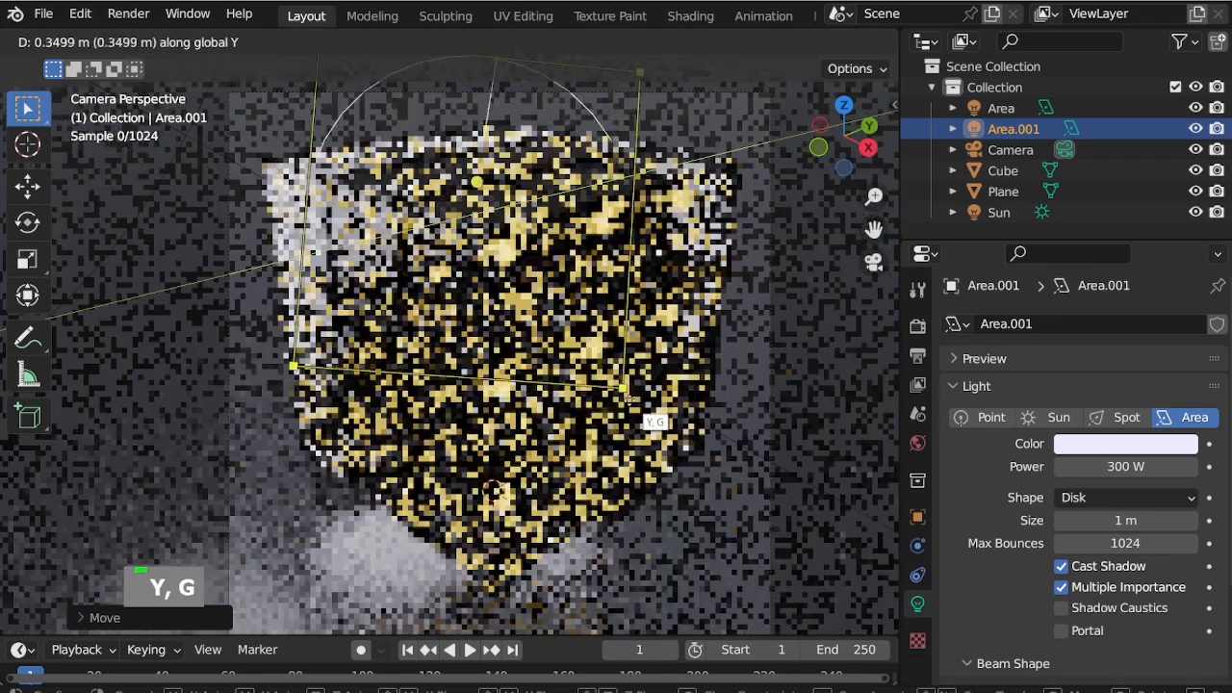
{"action": "left_click", "coordinate": [638, 396]}
Step: Give the duplicated area light a warm peach color and set its power to 100 W
{"action": "left_click", "coordinate": [1088, 444]}
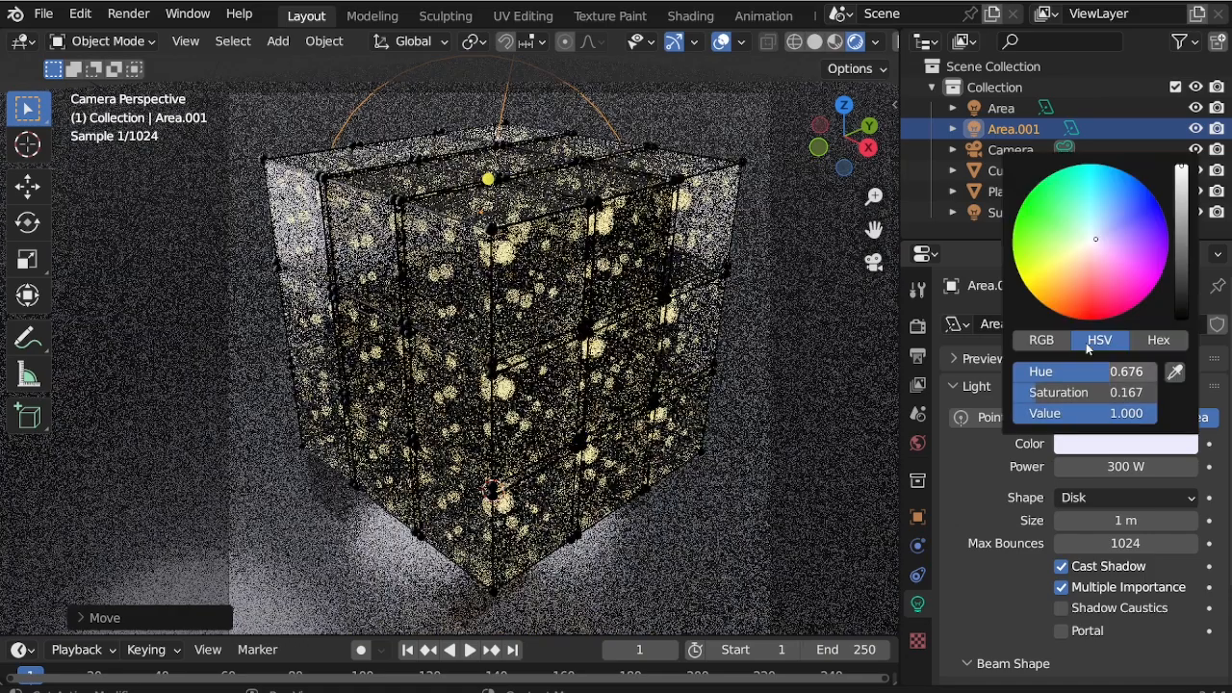
{"action": "left_click", "coordinate": [1070, 266]}
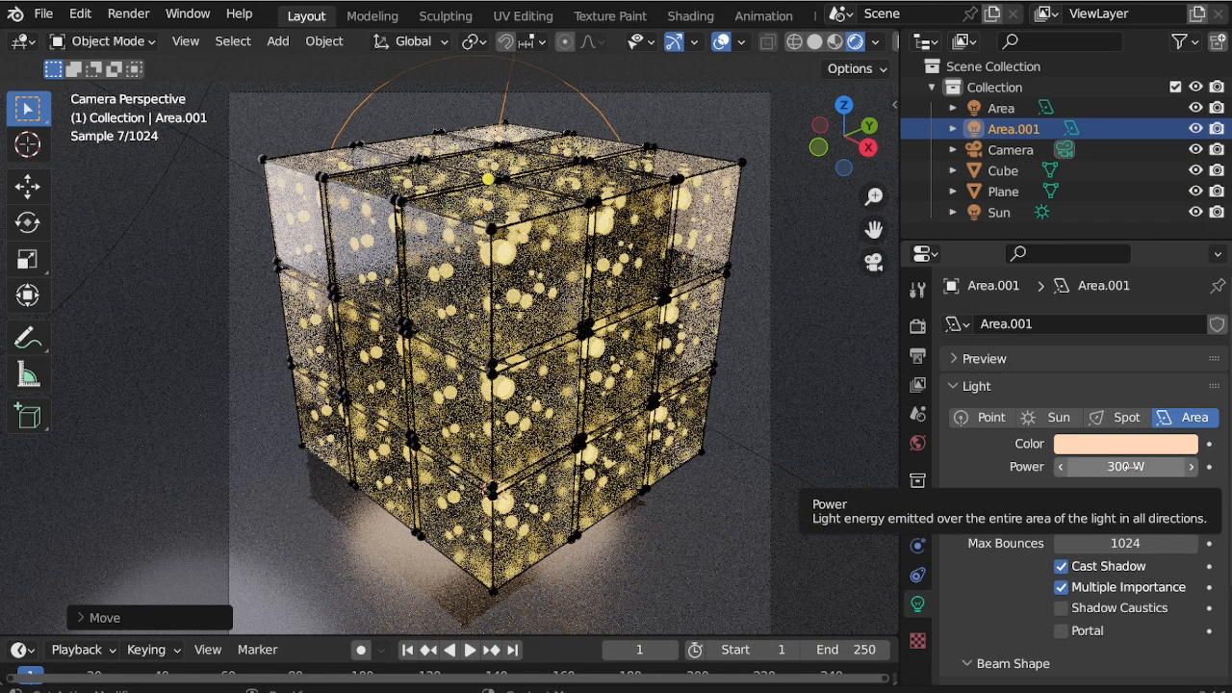
{"action": "left_click", "coordinate": [1125, 466]}
{"action": "type", "text": "100"}
{"action": "key", "text": "Return"}
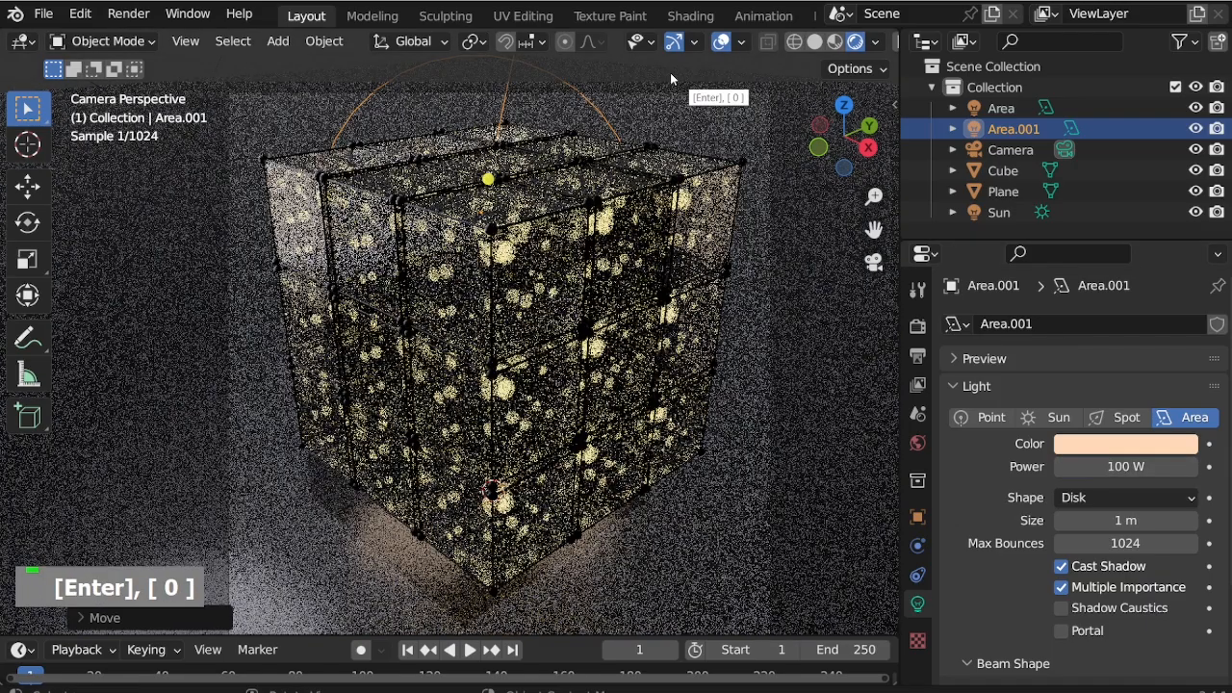
Step: Select the floor plane and open its material settings
{"action": "left_click", "coordinate": [670, 73]}
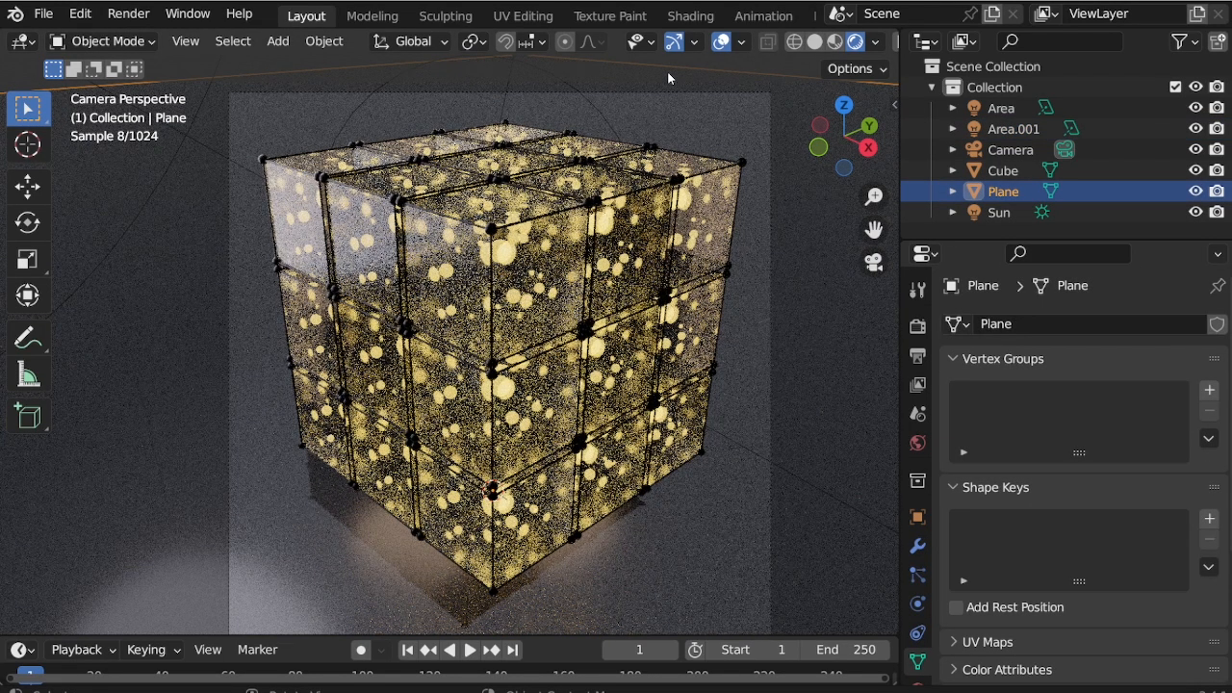
{"action": "scroll", "coordinate": [922, 611], "scroll_direction": "down", "scroll_amount": 1}
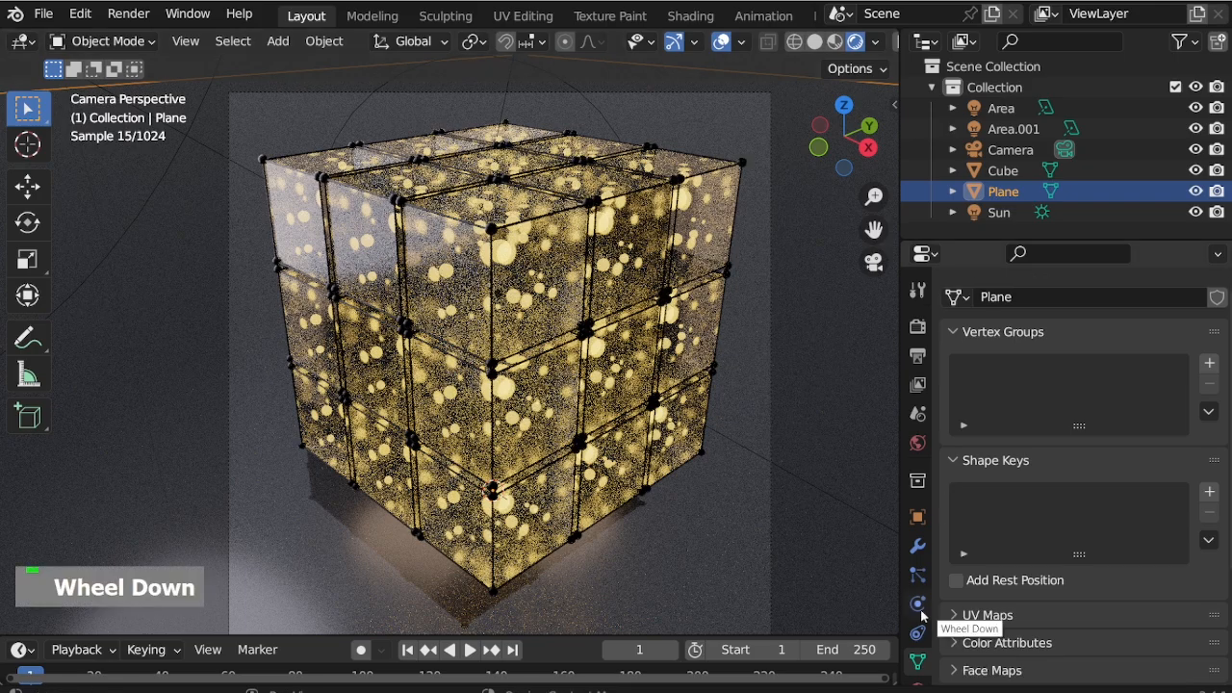
{"action": "left_click", "coordinate": [918, 684]}
Step: Switch the viewport to solid shading and select the cube array in front view
{"action": "left_click", "coordinate": [816, 42]}
{"action": "middle_click_drag", "start_coordinate": [535, 260], "coordinate": [506, 272]}
{"action": "key", "text": "KP_1"}
{"action": "scroll", "coordinate": [535, 254], "scroll_direction": "down", "scroll_amount": 3}
{"action": "left_click", "coordinate": [301, 312]}
{"action": "scroll", "coordinate": [300, 312], "scroll_direction": "up", "scroll_amount": 1}
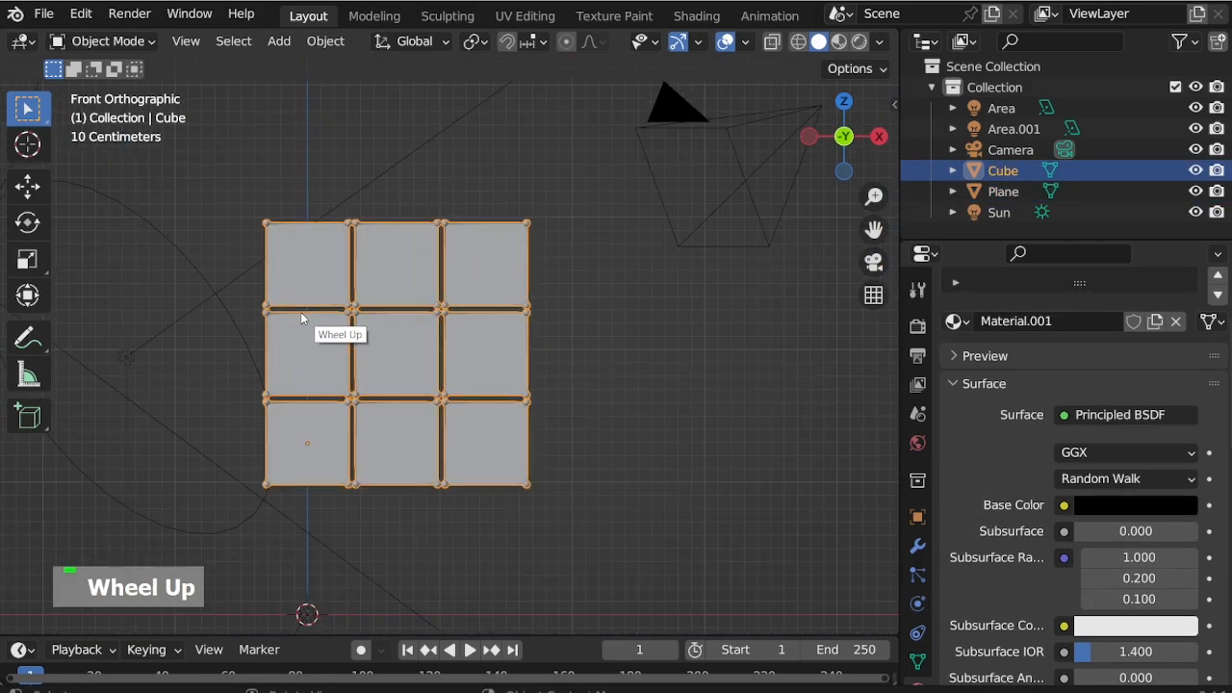
Step: Enter Edit Mode on the cube array, enable X-ray and box-select the top layer of cubes
{"action": "key", "text": "ctrl+Tab"}
{"action": "key", "text": "alt+z"}
{"action": "scroll", "coordinate": [250, 209], "scroll_direction": "up", "scroll_amount": 3}
{"action": "left_click_drag", "start_coordinate": [239, 187], "coordinate": [810, 375]}
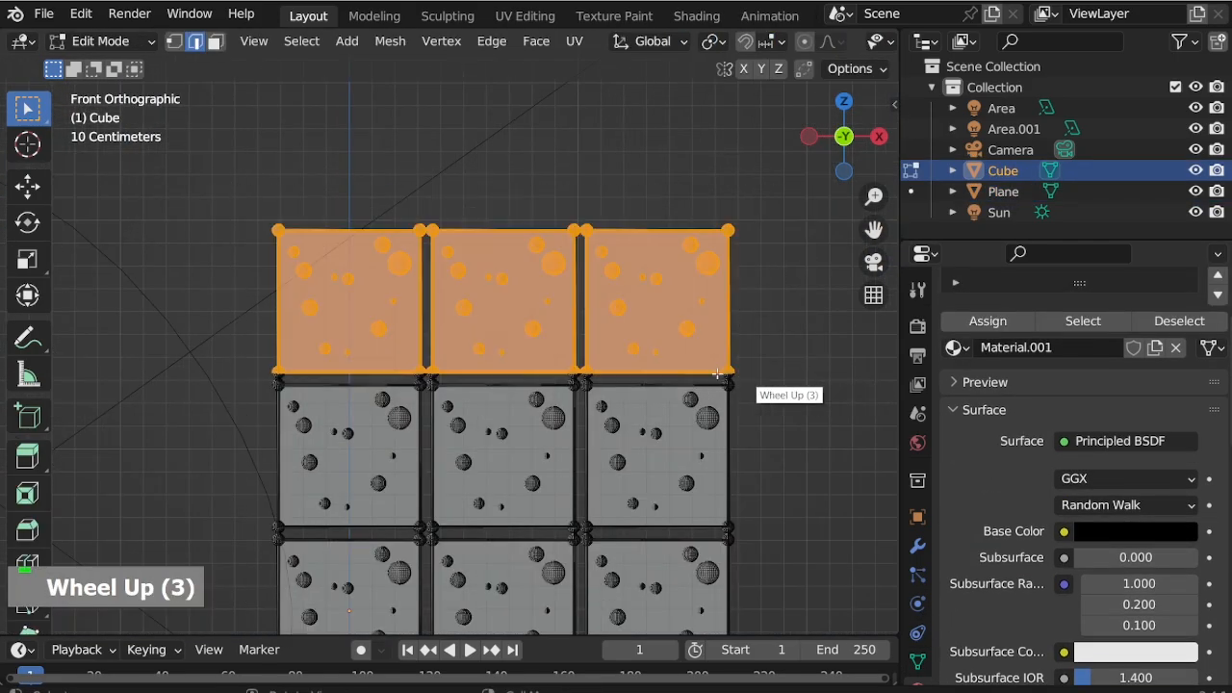
Step: Complete the selection with all linked parts of the top layer and separate it into its own object
{"action": "scroll", "coordinate": [286, 375], "scroll_direction": "up", "scroll_amount": 6}
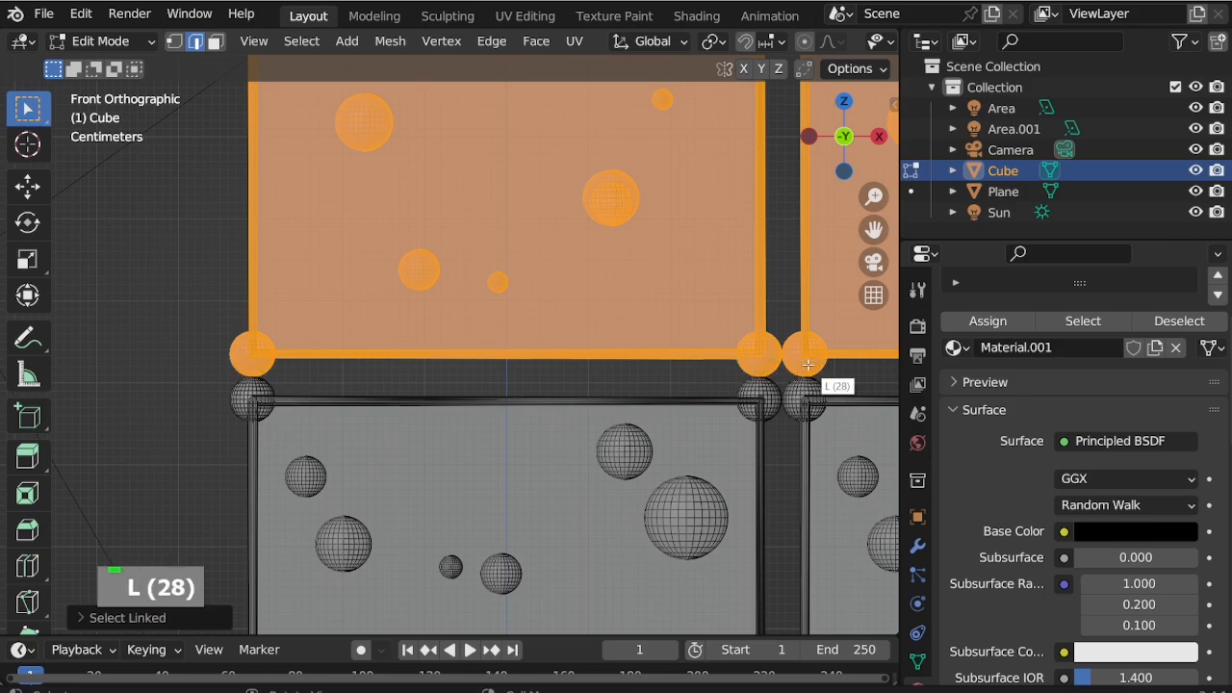
{"action": "scroll", "coordinate": [808, 365], "scroll_direction": "down", "scroll_amount": 8}
{"action": "scroll", "coordinate": [604, 361], "scroll_direction": "up", "scroll_amount": 8}
{"action": "key", "text": "l"}
{"action": "scroll", "coordinate": [816, 367], "scroll_direction": "down", "scroll_amount": 4}
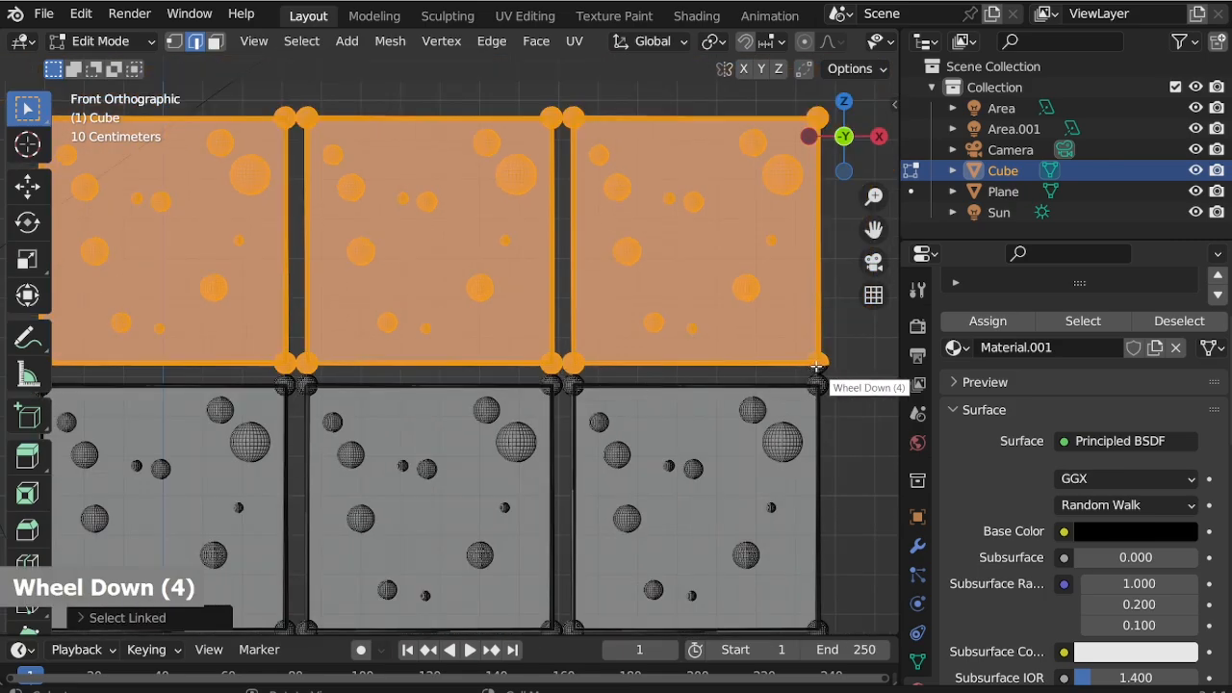
{"action": "scroll", "coordinate": [816, 367], "scroll_direction": "down", "scroll_amount": 3}
{"action": "key", "text": "p"}
{"action": "left_click", "coordinate": [721, 336]}
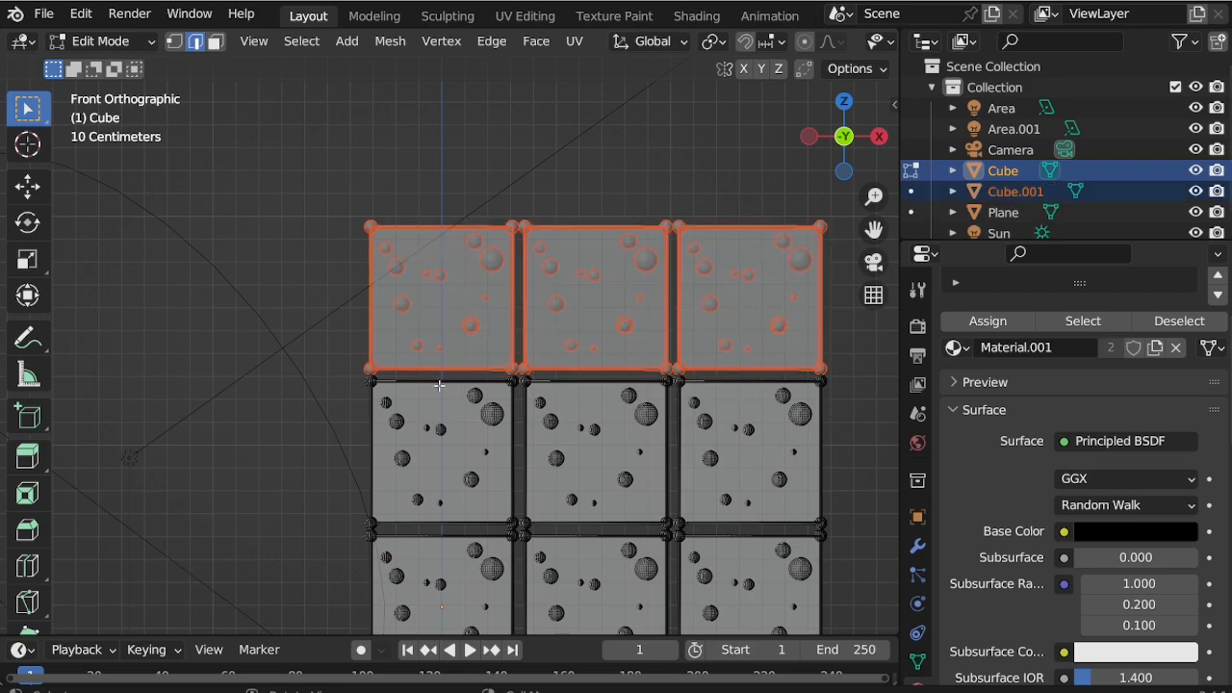
Step: Select all linked parts of the middle layer of cubes, separate them into their own object and leave Edit Mode
{"action": "scroll", "coordinate": [153, 232], "scroll_direction": "down", "scroll_amount": 2}
{"action": "left_click_drag", "start_coordinate": [153, 234], "coordinate": [859, 501]}
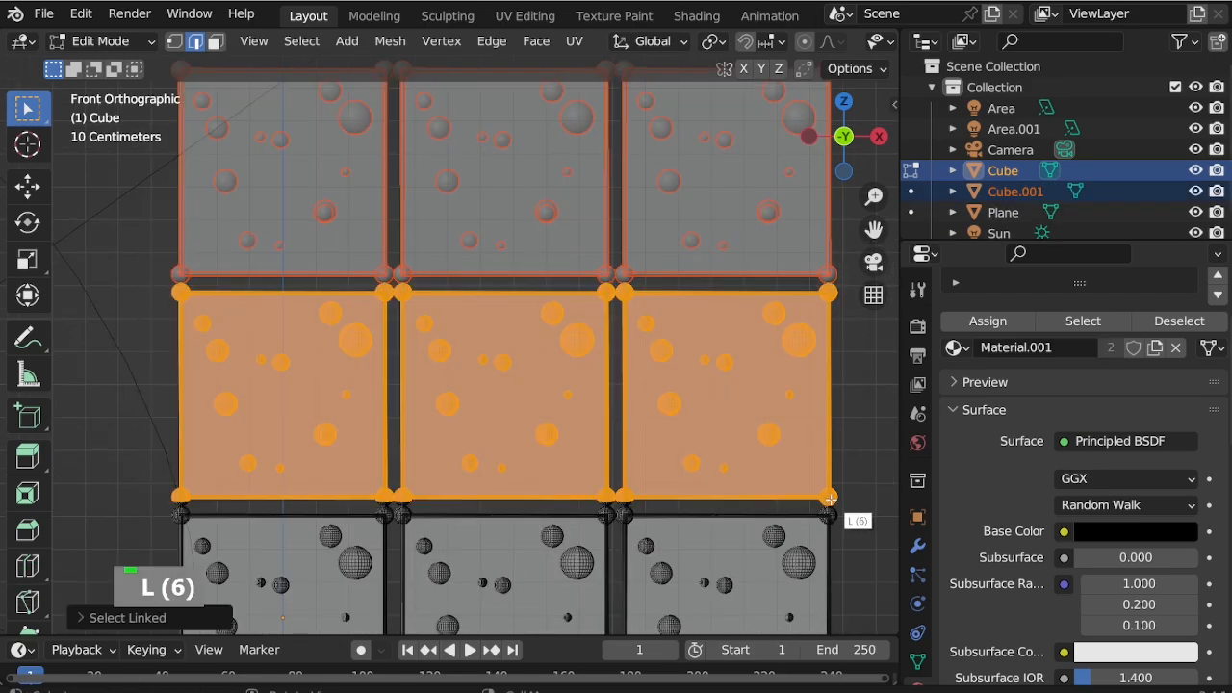
{"action": "scroll", "coordinate": [624, 500], "scroll_direction": "up", "scroll_amount": 4}
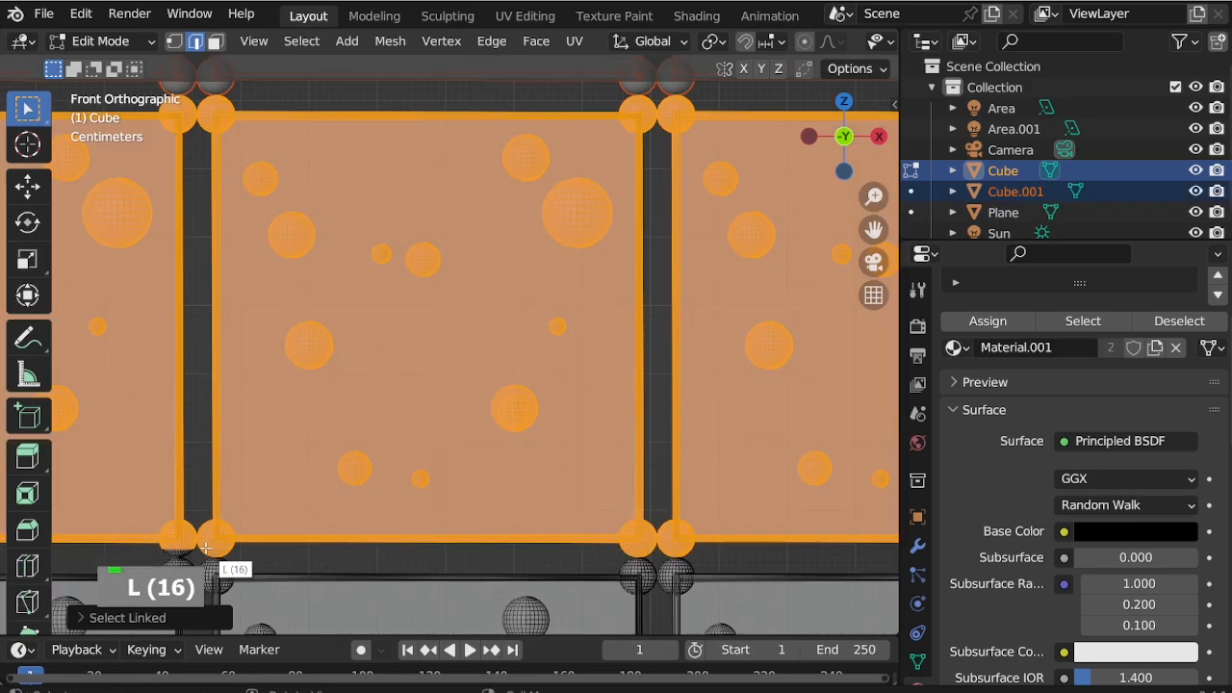
{"action": "scroll", "coordinate": [105, 504], "scroll_direction": "down", "scroll_amount": 2}
{"action": "scroll", "coordinate": [165, 516], "scroll_direction": "up", "scroll_amount": 3}
{"action": "scroll", "coordinate": [234, 421], "scroll_direction": "down", "scroll_amount": 7}
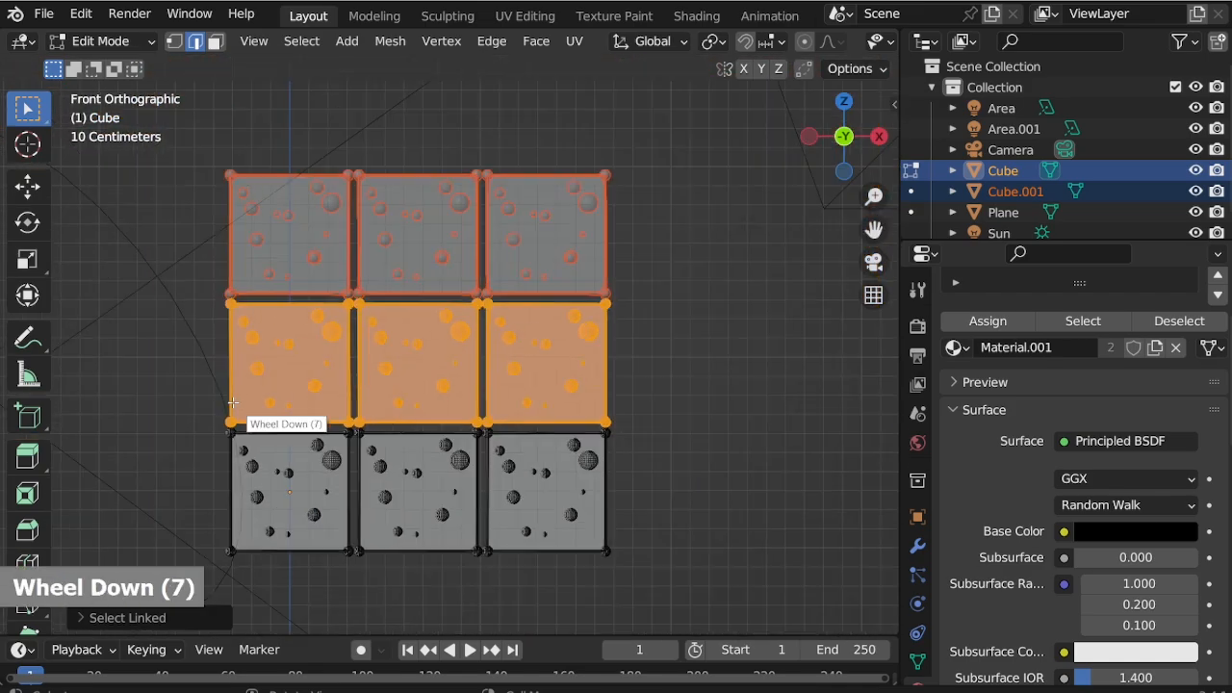
{"action": "scroll", "coordinate": [636, 369], "scroll_direction": "up", "scroll_amount": 2}
{"action": "key", "text": "p"}
{"action": "left_click", "coordinate": [623, 370]}
{"action": "key", "text": "Tab"}
Step: Turn off X-ray and select the top layer of cubes
{"action": "scroll", "coordinate": [621, 371], "scroll_direction": "down", "scroll_amount": 1}
{"action": "left_click", "coordinate": [532, 366]}
{"action": "left_click", "coordinate": [457, 224]}
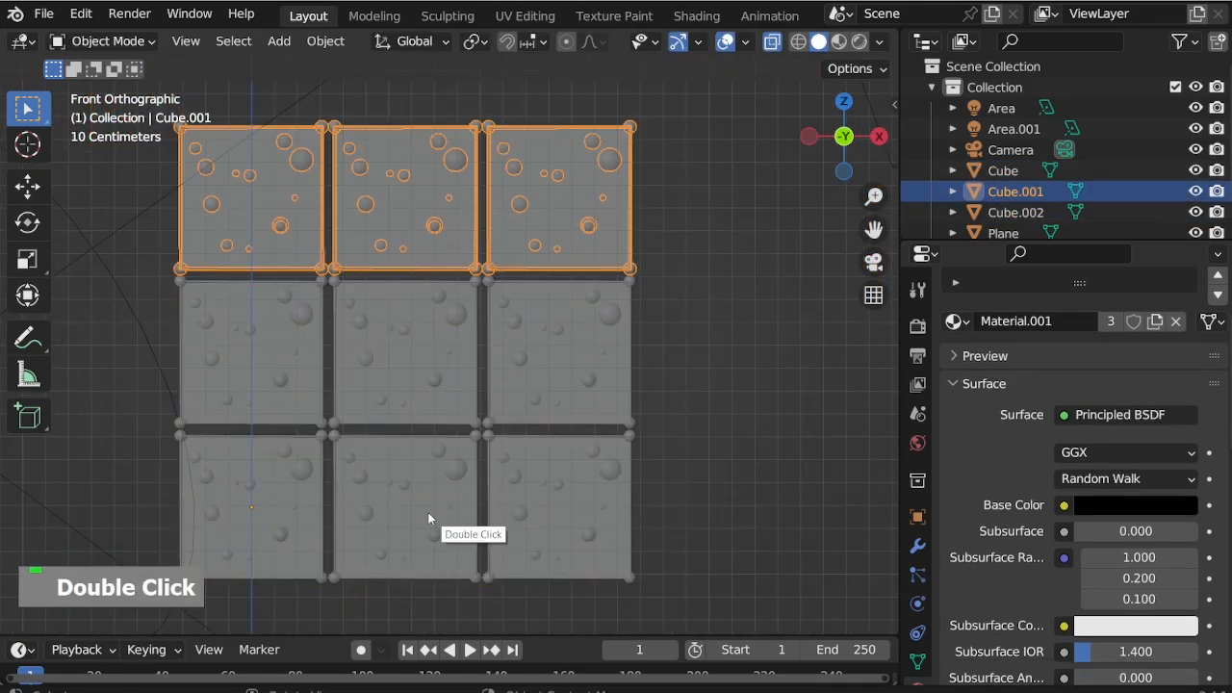
{"action": "left_click", "coordinate": [428, 512]}
{"action": "key", "text": "alt+z"}
{"action": "scroll", "coordinate": [484, 470], "scroll_direction": "down", "scroll_amount": 3}
{"action": "middle_click_drag", "start_coordinate": [478, 154], "coordinate": [460, 257]}
{"action": "left_click", "coordinate": [462, 260]}
Step: Move the top layer's origin to the centre of its geometry in top view
{"action": "key", "text": "KP_7"}
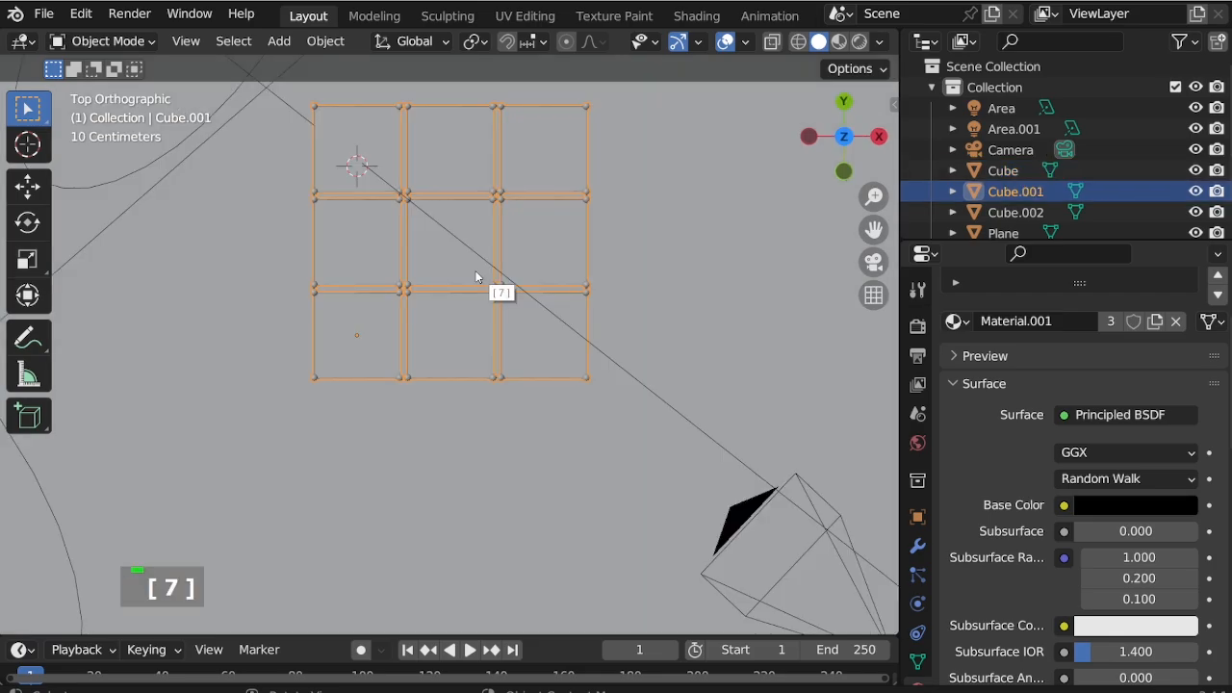
{"action": "middle_click_drag", "start_coordinate": [591, 178], "coordinate": [635, 303], "text": "shift"}
{"action": "left_click", "coordinate": [325, 42]}
{"action": "left_click", "coordinate": [659, 110]}
{"action": "key", "text": "r"}
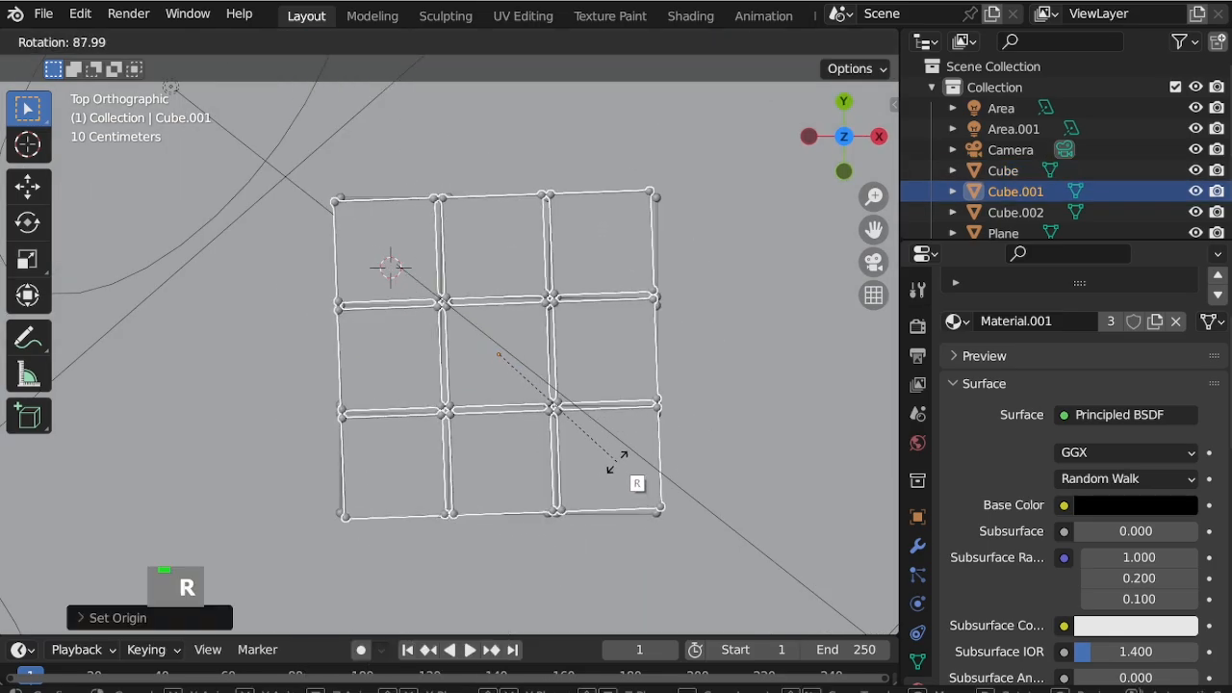
{"action": "right_click", "coordinate": [643, 185]}
Step: Select the middle layer of cubes and move its origin to the centre of its geometry
{"action": "middle_click_drag", "start_coordinate": [539, 462], "coordinate": [487, 289]}
{"action": "double_click", "coordinate": [446, 517]}
{"action": "middle_click_drag", "start_coordinate": [445, 383], "coordinate": [441, 422]}
{"action": "left_click", "coordinate": [441, 421]}
{"action": "key", "text": "KP_7"}
{"action": "scroll", "coordinate": [539, 327], "scroll_direction": "up", "scroll_amount": 3}
{"action": "key", "text": "r"}
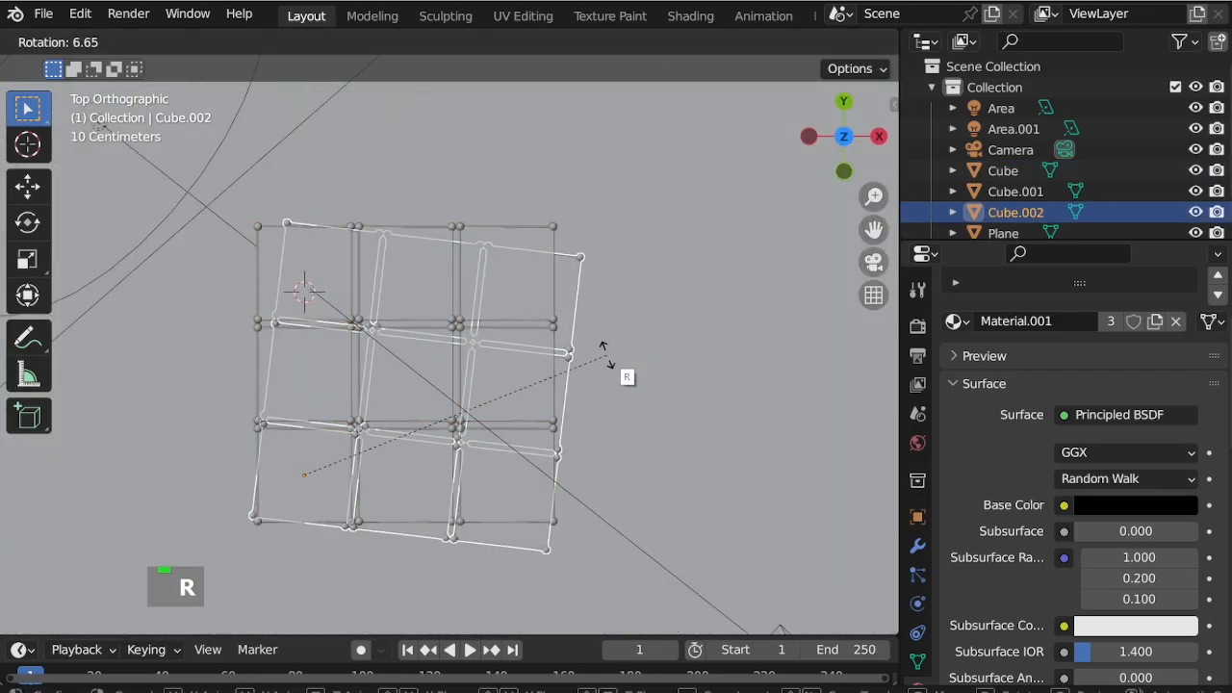
{"action": "key", "text": "Escape"}
{"action": "left_click", "coordinate": [323, 41]}
{"action": "left_click", "coordinate": [659, 108]}
Step: Rotate the middle layer by 10° in top view
{"action": "key", "text": "r"}
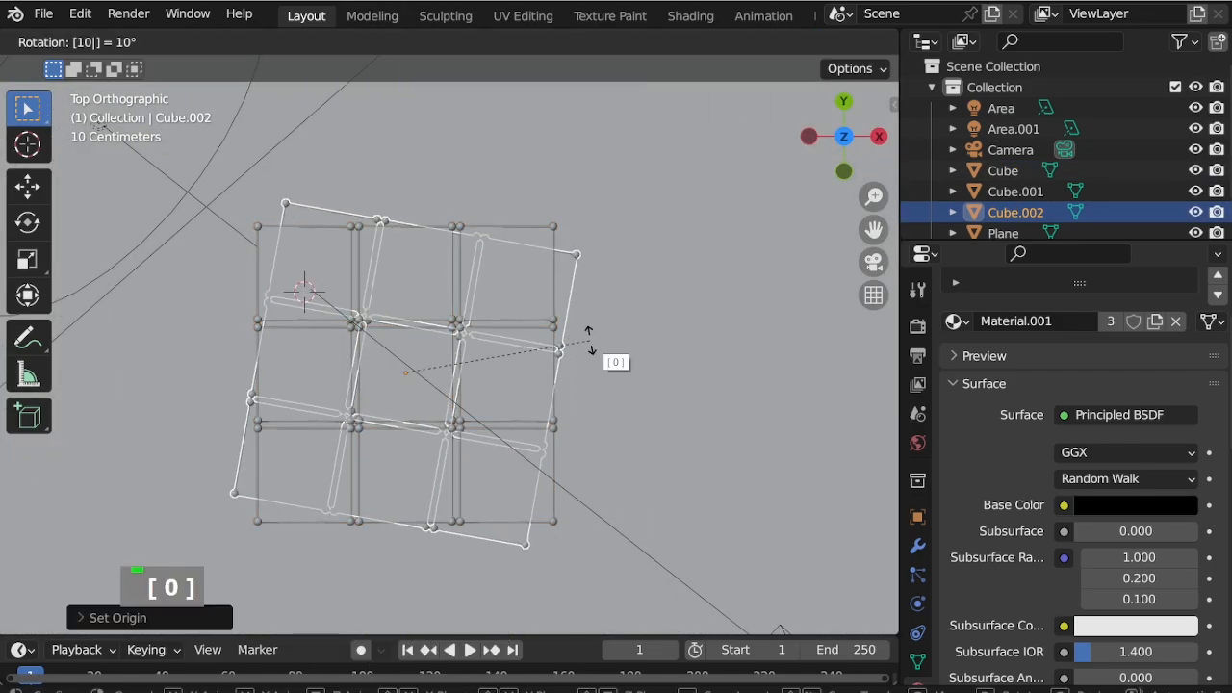
{"action": "key", "text": "Return"}
{"action": "middle_click_drag", "start_coordinate": [590, 340], "coordinate": [444, 271]}
{"action": "scroll", "coordinate": [514, 462], "scroll_direction": "up", "scroll_amount": 2}
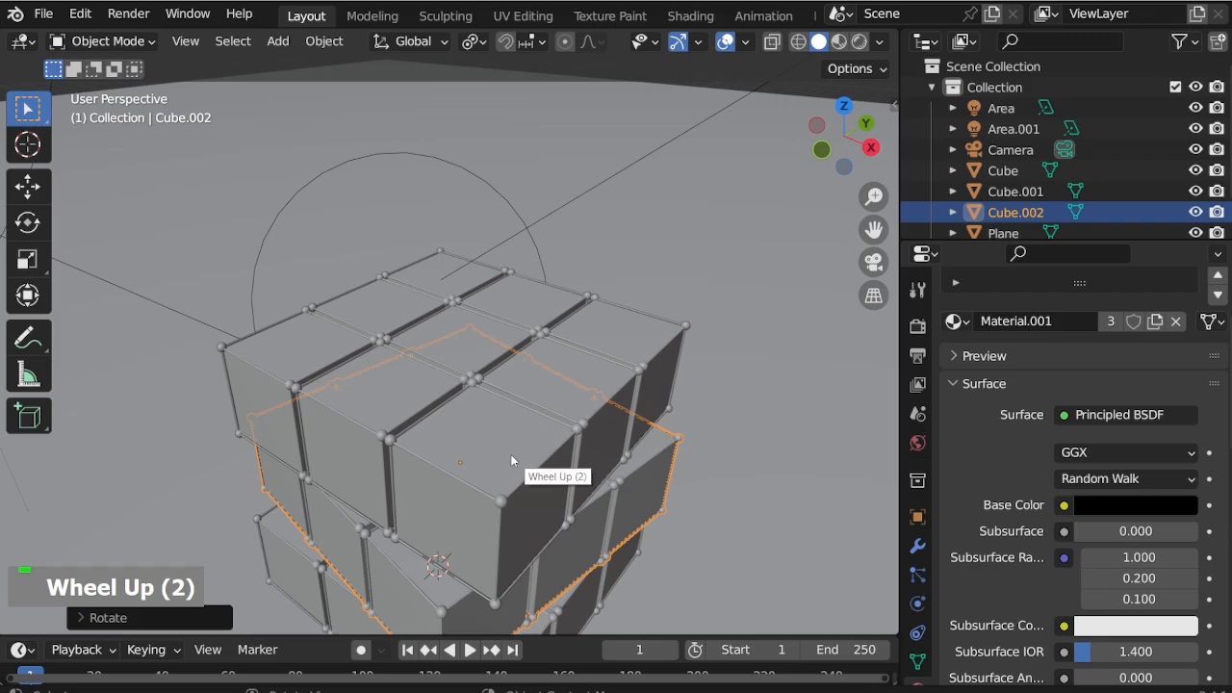
Step: Enter Edit Mode on the top layer and box-select its front middle cube with all linked parts in top view
{"action": "left_click", "coordinate": [386, 411]}
{"action": "key", "text": "Tab"}
{"action": "key", "text": "KP_7"}
{"action": "scroll", "coordinate": [234, 248], "scroll_direction": "up", "scroll_amount": 7}
{"action": "scroll", "coordinate": [233, 242], "scroll_direction": "down", "scroll_amount": 4}
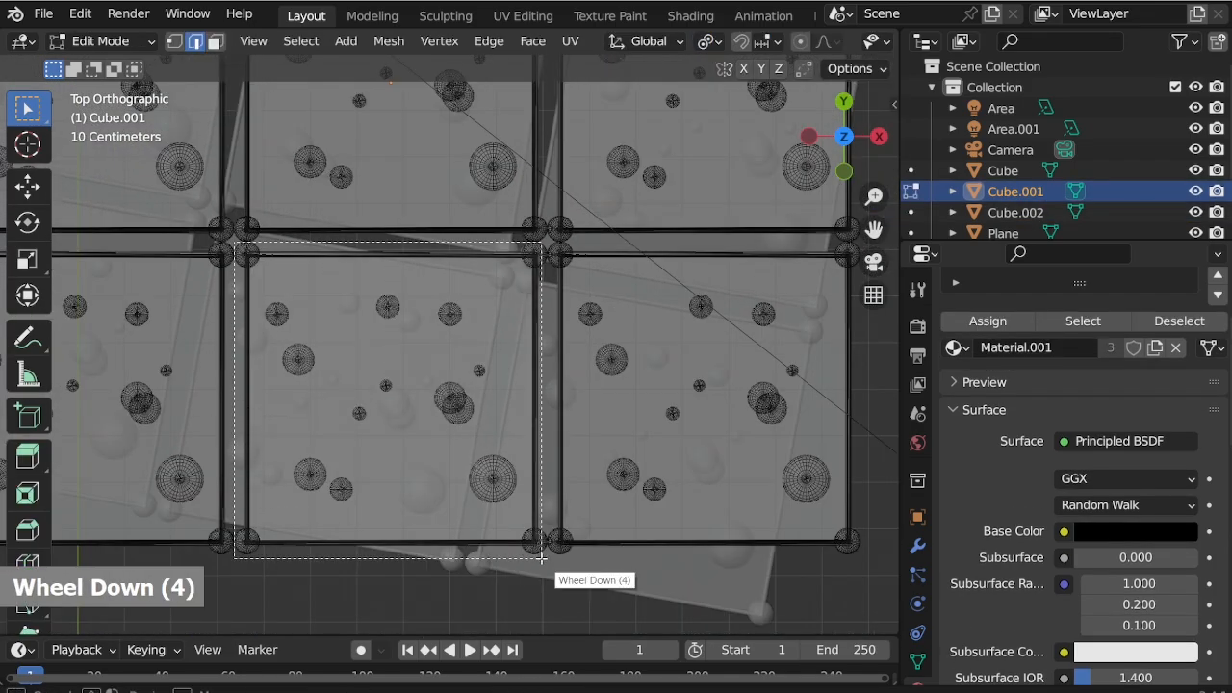
{"action": "left_click_drag", "start_coordinate": [541, 557], "coordinate": [541, 556]}
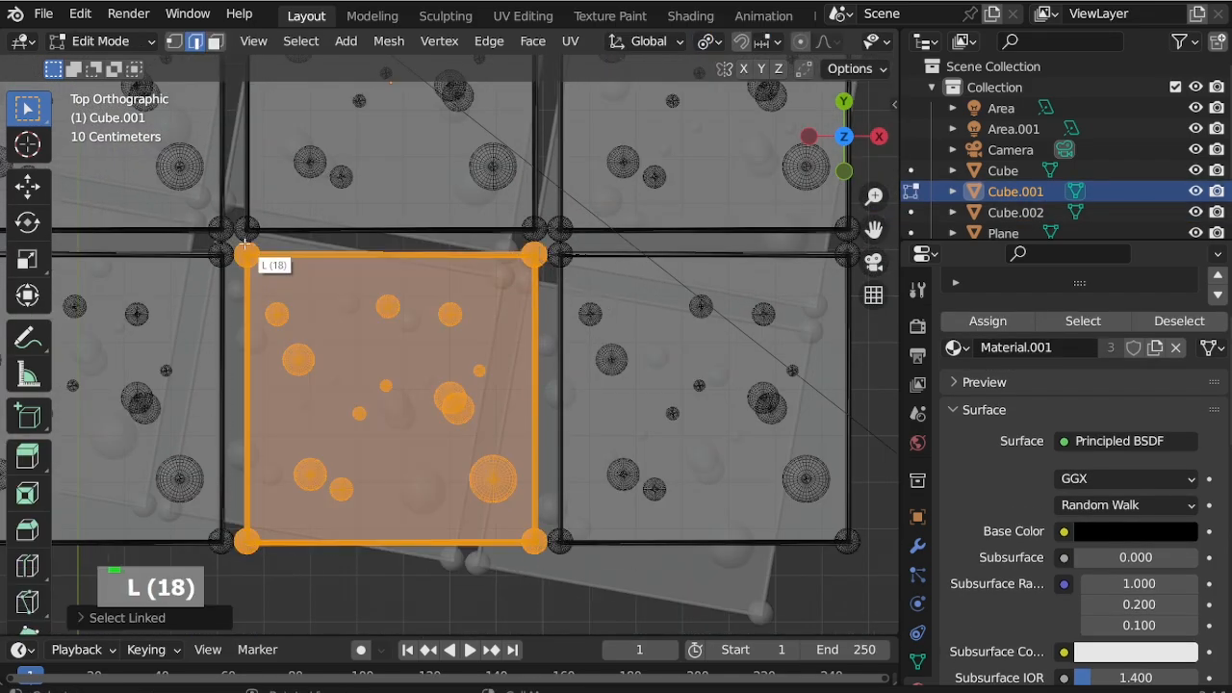
Step: Change the transform pivot point and tilt the selected front middle cube in right view
{"action": "key", "text": "KP_1"}
{"action": "key", "text": "KP_3"}
{"action": "scroll", "coordinate": [484, 275], "scroll_direction": "down", "scroll_amount": 3}
{"action": "key", "text": "Escape"}
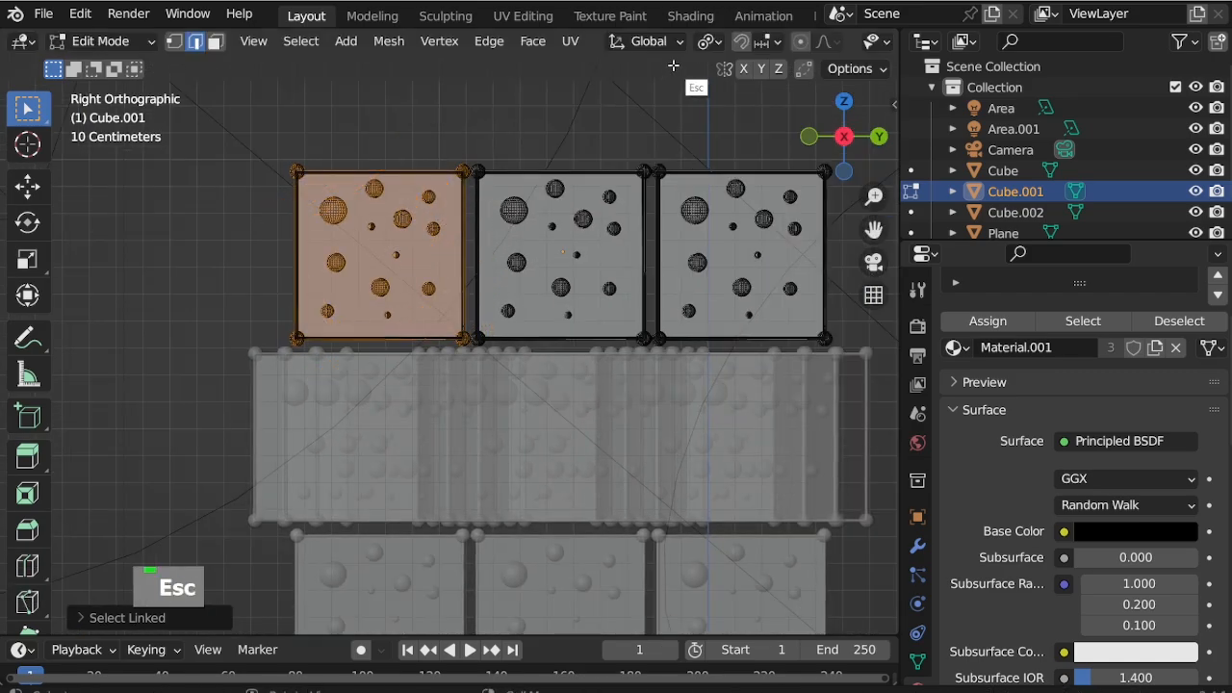
{"action": "left_click", "coordinate": [710, 41]}
{"action": "left_click", "coordinate": [798, 134]}
{"action": "key", "text": "r"}
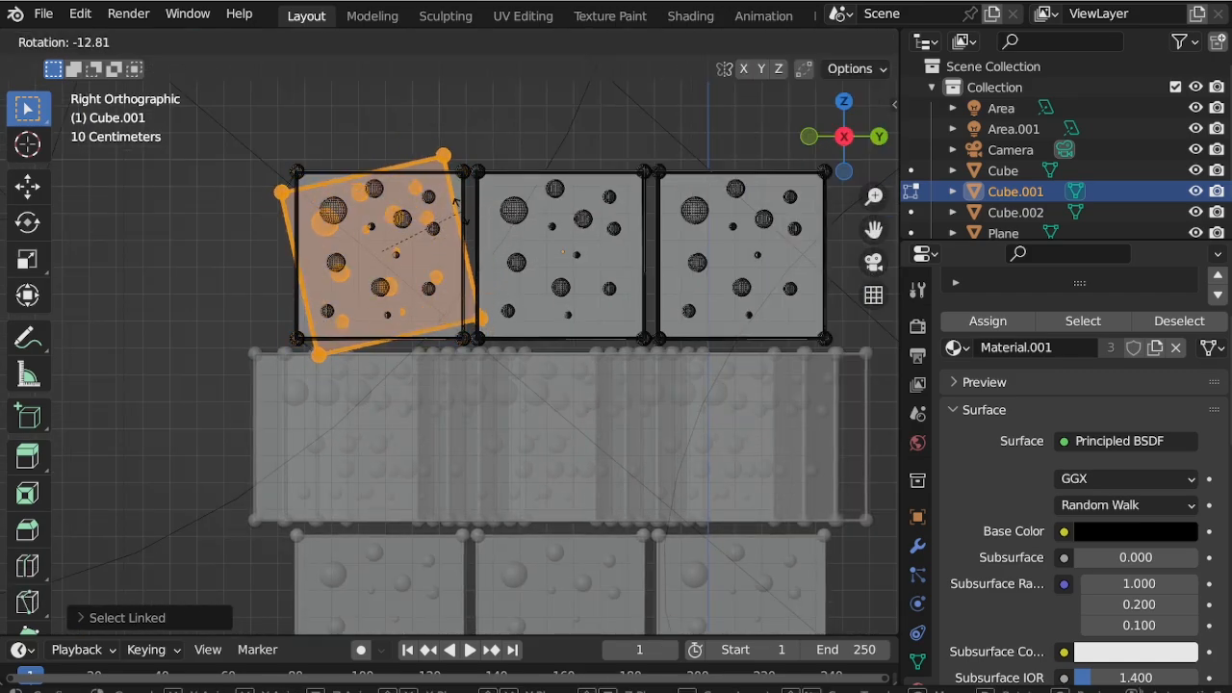
{"action": "left_click", "coordinate": [433, 216]}
Step: Adjust the height of the tilted front middle cube along the Z axis
{"action": "middle_click_drag", "start_coordinate": [429, 213], "coordinate": [443, 252]}
{"action": "scroll", "coordinate": [247, 291], "scroll_direction": "up", "scroll_amount": 3}
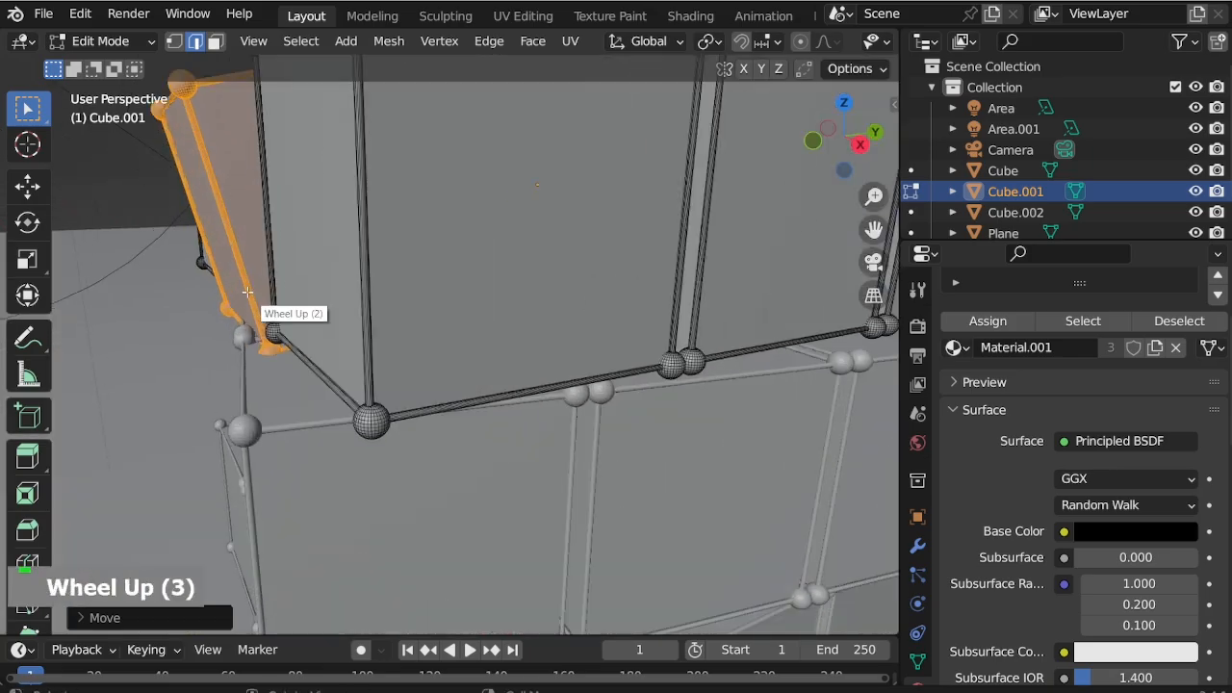
{"action": "middle_click_drag", "start_coordinate": [247, 291], "coordinate": [274, 265]}
{"action": "key", "text": "g"}
{"action": "key", "text": "z"}
{"action": "left_click", "coordinate": [323, 334]}
{"action": "scroll", "coordinate": [324, 336], "scroll_direction": "down", "scroll_amount": 4}
{"action": "middle_click_drag", "start_coordinate": [324, 336], "coordinate": [433, 452]}
{"action": "scroll", "coordinate": [276, 213], "scroll_direction": "down", "scroll_amount": 2}
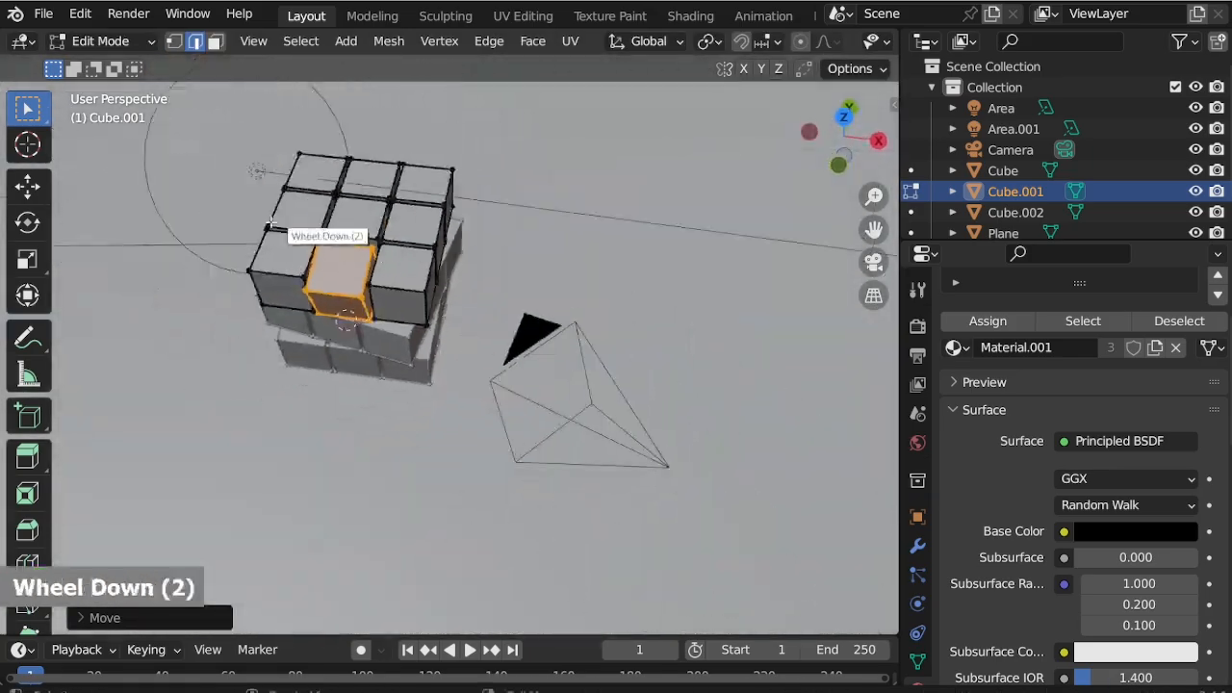
Step: Turn on X-ray and select the top layer's front left cube with all linked parts in top view
{"action": "scroll", "coordinate": [250, 279], "scroll_direction": "up", "scroll_amount": 4}
{"action": "key", "text": "KP_7"}
{"action": "scroll", "coordinate": [241, 260], "scroll_direction": "up", "scroll_amount": 2}
{"action": "key", "text": "alt+z"}
{"action": "left_click_drag", "start_coordinate": [207, 183], "coordinate": [486, 472]}
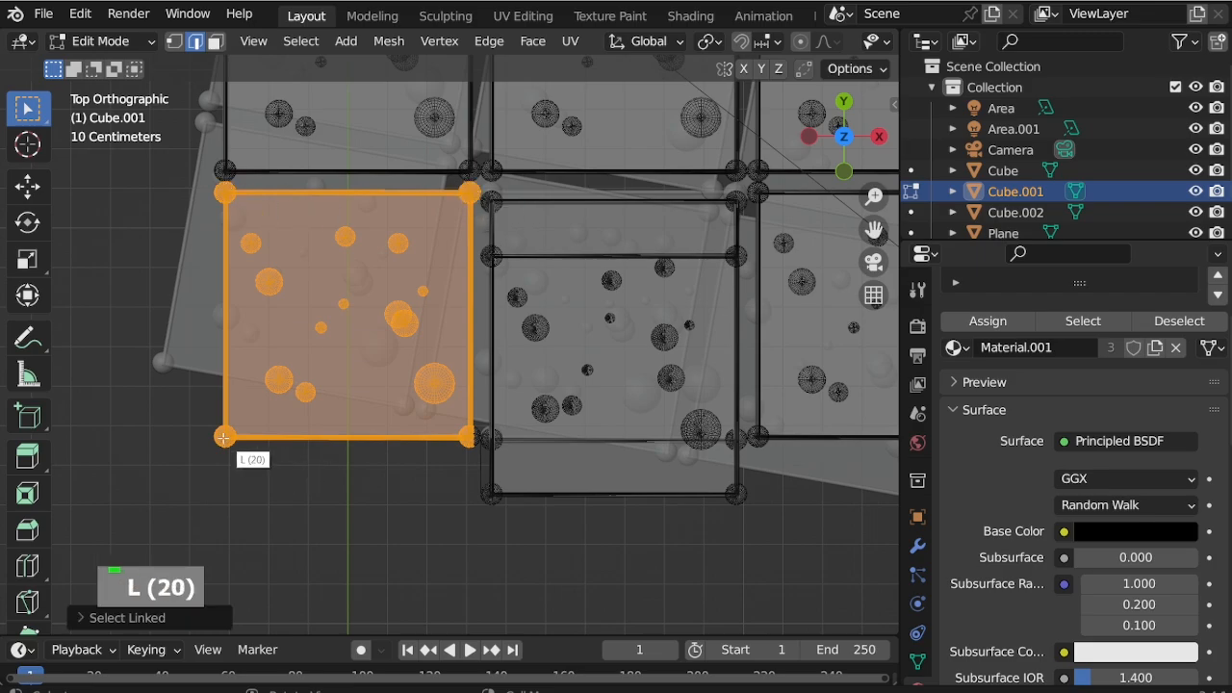
Step: Rotate the front left cube in top view and move it slightly away from its neighbours
{"action": "key", "text": "r"}
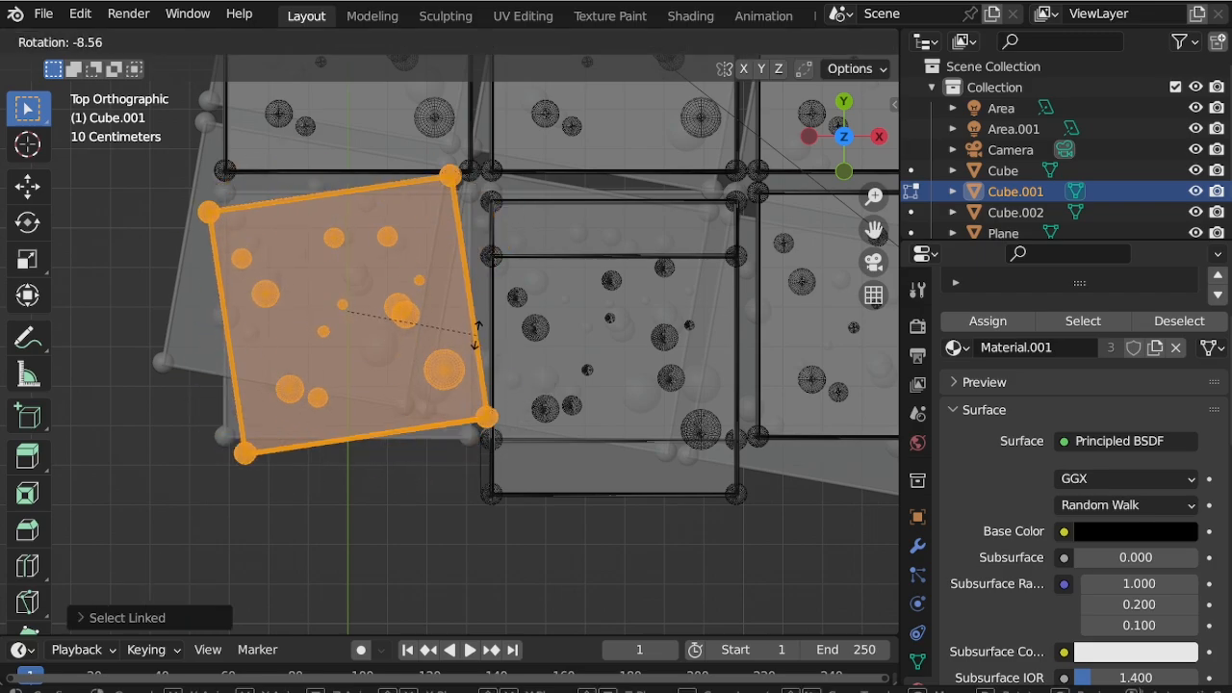
{"action": "left_click", "coordinate": [475, 328]}
{"action": "key", "text": "g"}
{"action": "left_click", "coordinate": [459, 347]}
Step: Tilt and reposition the front left cube in front view, and rotate it in right view
{"action": "key", "text": "KP_1"}
{"action": "key", "text": "r"}
{"action": "left_click", "coordinate": [486, 322]}
{"action": "key", "text": "g"}
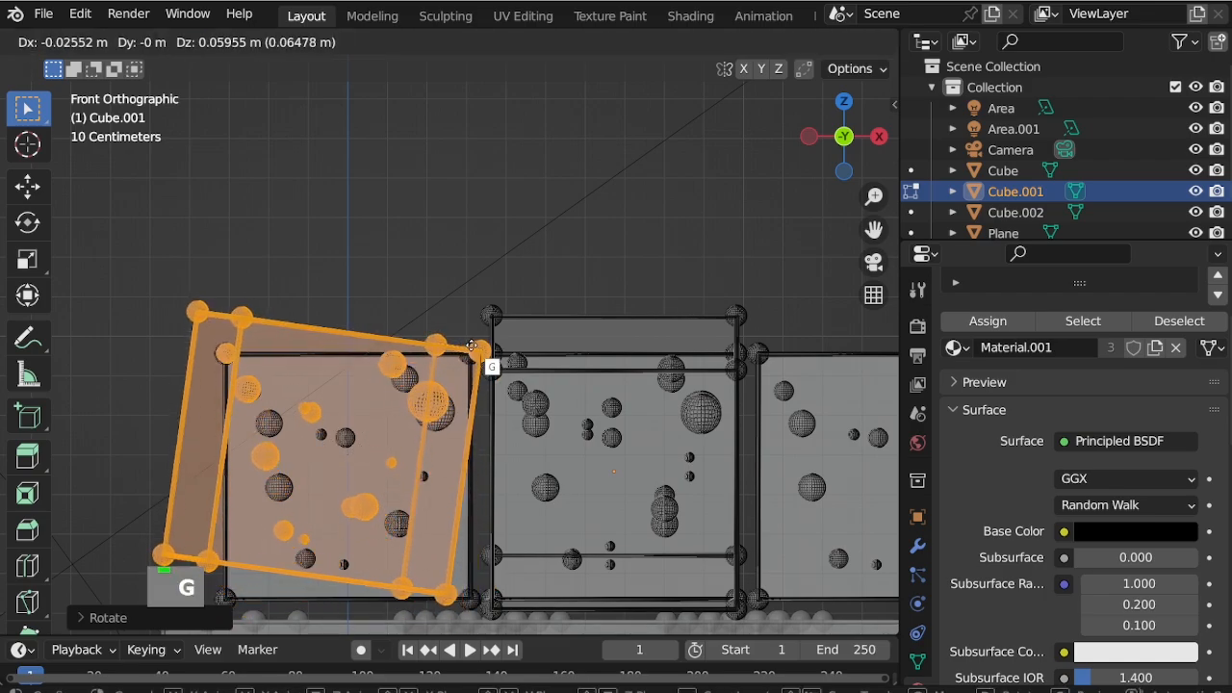
{"action": "left_click", "coordinate": [539, 328]}
{"action": "key", "text": "KP_3"}
{"action": "key", "text": "r"}
Step: Select the top layer's right-hand cube of the middle row with all linked parts in top view
{"action": "key", "text": "KP_7"}
{"action": "scroll", "coordinate": [650, 354], "scroll_direction": "up", "scroll_amount": 2}
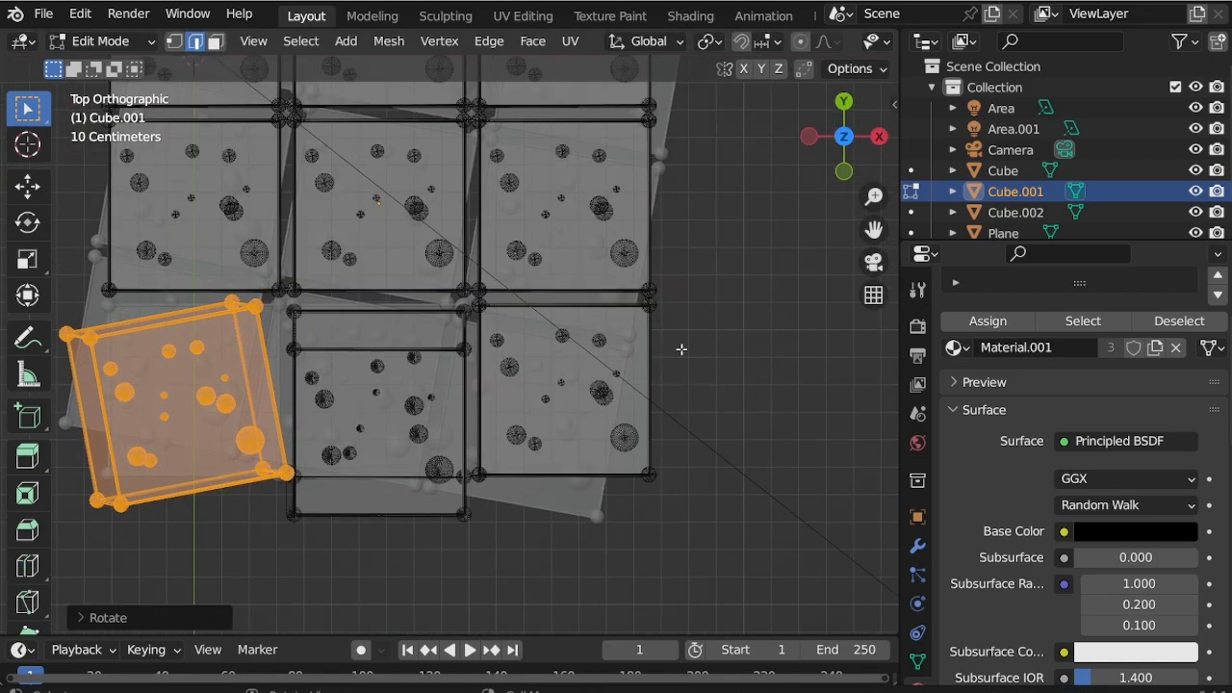
{"action": "scroll", "coordinate": [599, 345], "scroll_direction": "up", "scroll_amount": 3}
{"action": "scroll", "coordinate": [384, 270], "scroll_direction": "down", "scroll_amount": 3}
{"action": "scroll", "coordinate": [391, 183], "scroll_direction": "up", "scroll_amount": 4}
{"action": "left_click_drag", "start_coordinate": [387, 183], "coordinate": [781, 556]}
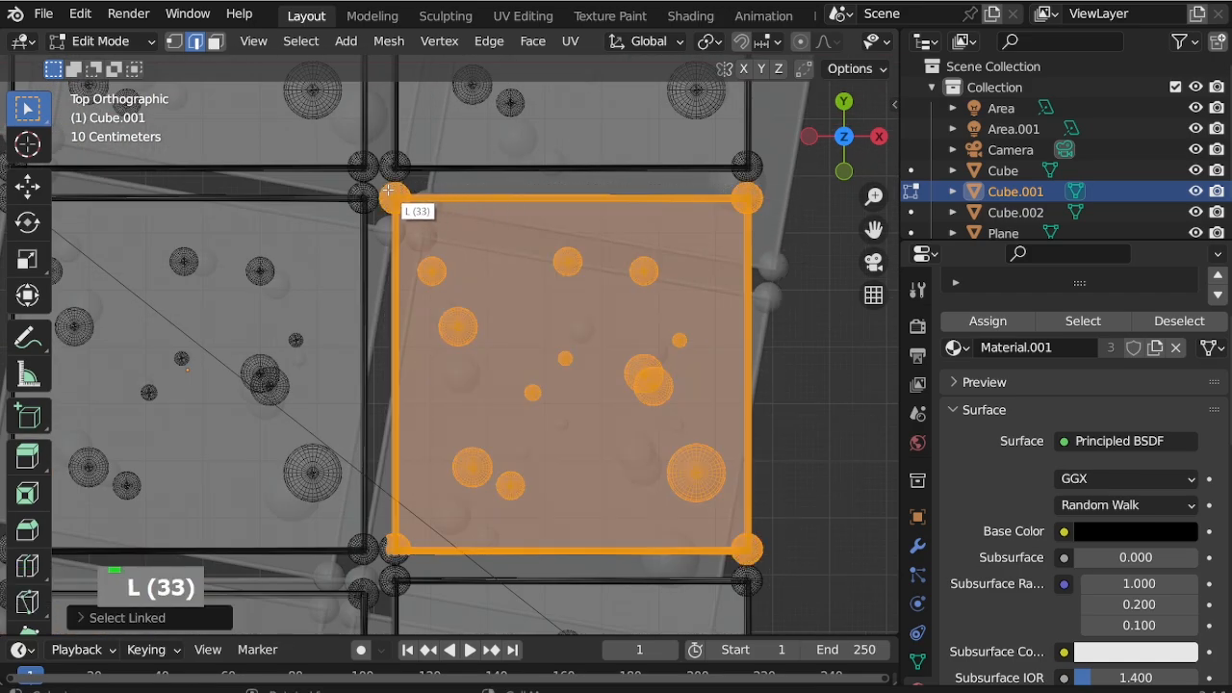
Step: Rotate the right-hand middle-row cube in top view and move it outward from the array
{"action": "key", "text": "r"}
{"action": "left_click", "coordinate": [748, 382]}
{"action": "key", "text": "g"}
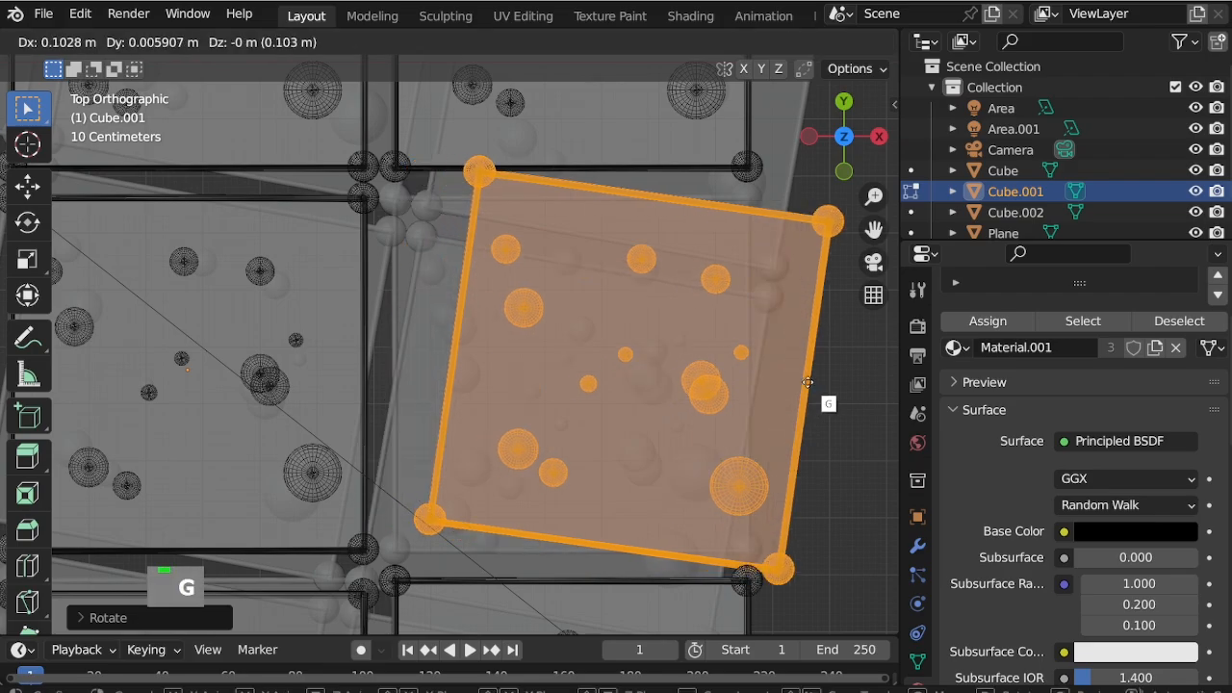
{"action": "left_click", "coordinate": [825, 405]}
Step: Tilt and reposition the right-hand middle-row cube in front view, and rotate it in right view
{"action": "key", "text": "KP_1"}
{"action": "key", "text": "r"}
{"action": "left_click", "coordinate": [796, 321]}
{"action": "key", "text": "g"}
{"action": "left_click", "coordinate": [795, 310]}
{"action": "key", "text": "KP_3"}
{"action": "scroll", "coordinate": [473, 269], "scroll_direction": "down", "scroll_amount": 3}
{"action": "key", "text": "r"}
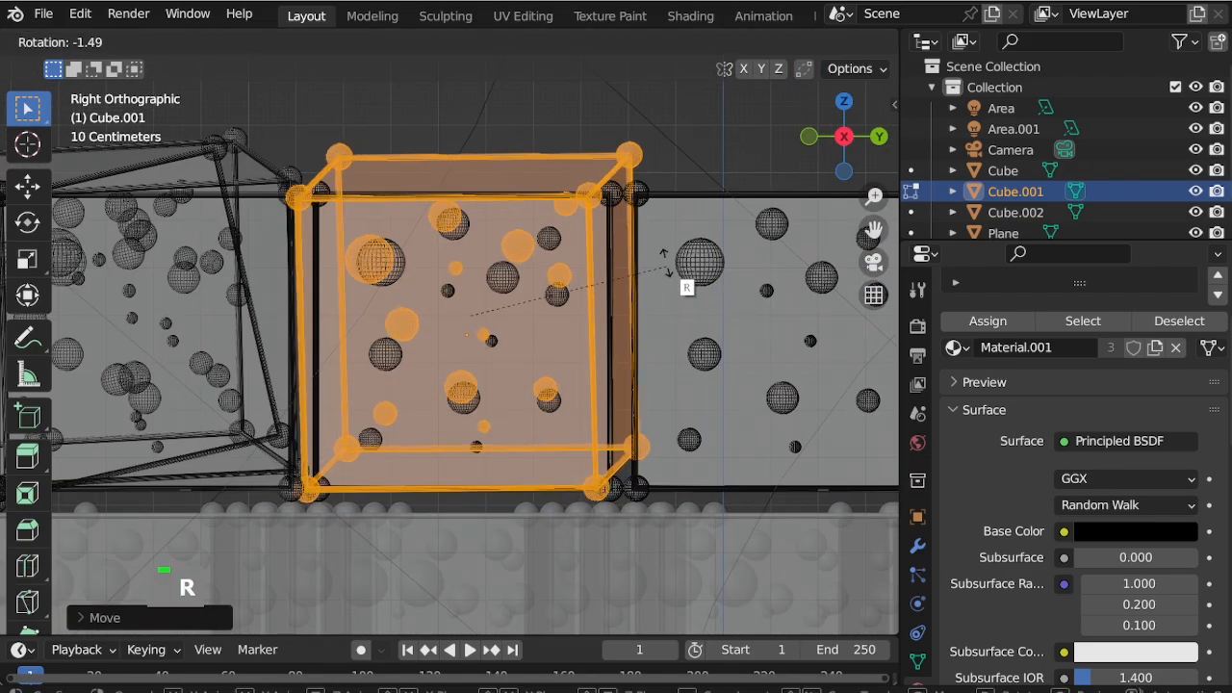
{"action": "left_click", "coordinate": [664, 249]}
Step: Turn off X-ray, move the right-hand middle-row cube along the Y axis and check the arrangement
{"action": "key", "text": "alt+z"}
{"action": "middle_click_drag", "start_coordinate": [365, 125], "coordinate": [536, 273]}
{"action": "key", "text": "g"}
{"action": "key", "text": "y"}
{"action": "left_click", "coordinate": [393, 214]}
{"action": "scroll", "coordinate": [418, 118], "scroll_direction": "up", "scroll_amount": 2}
{"action": "scroll", "coordinate": [418, 125], "scroll_direction": "down", "scroll_amount": 4}
{"action": "key", "text": "KP_0"}
{"action": "middle_click_drag", "start_coordinate": [501, 158], "coordinate": [520, 207]}
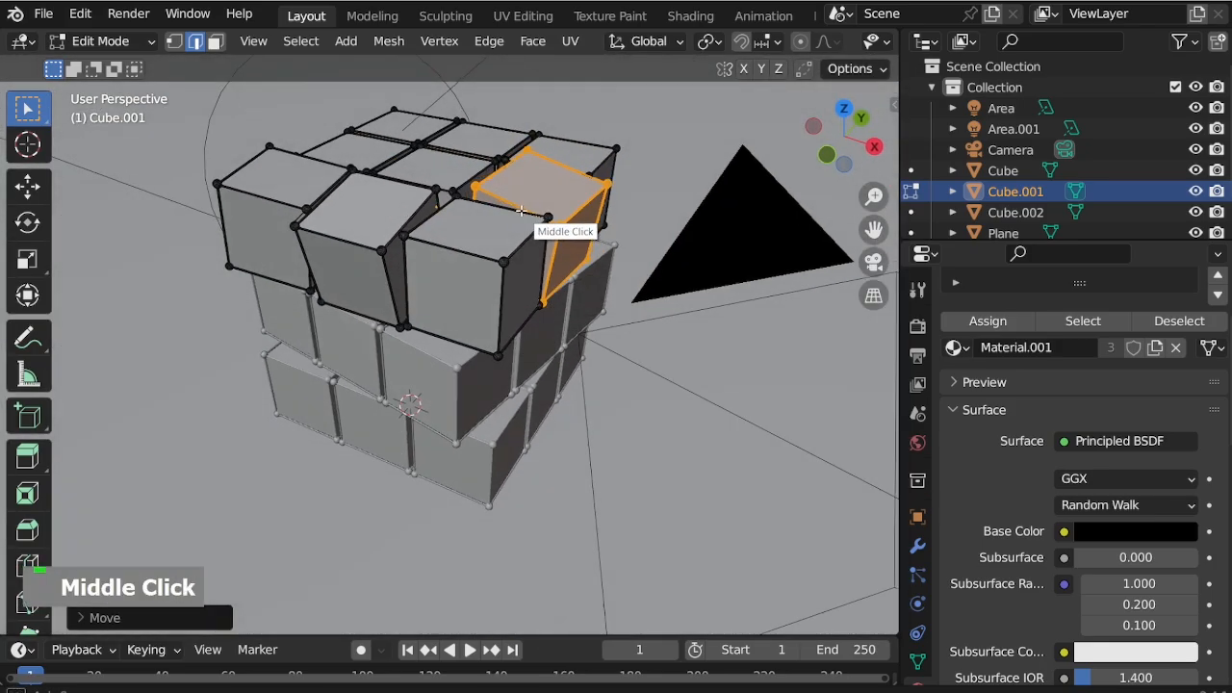
Step: Select the top layer's back middle cube with all linked parts in top view
{"action": "key", "text": "KP_7"}
{"action": "scroll", "coordinate": [469, 432], "scroll_direction": "down", "scroll_amount": 9}
{"action": "scroll", "coordinate": [469, 414], "scroll_direction": "up", "scroll_amount": 17}
{"action": "scroll", "coordinate": [390, 146], "scroll_direction": "up", "scroll_amount": 3}
{"action": "scroll", "coordinate": [506, 238], "scroll_direction": "down", "scroll_amount": 1}
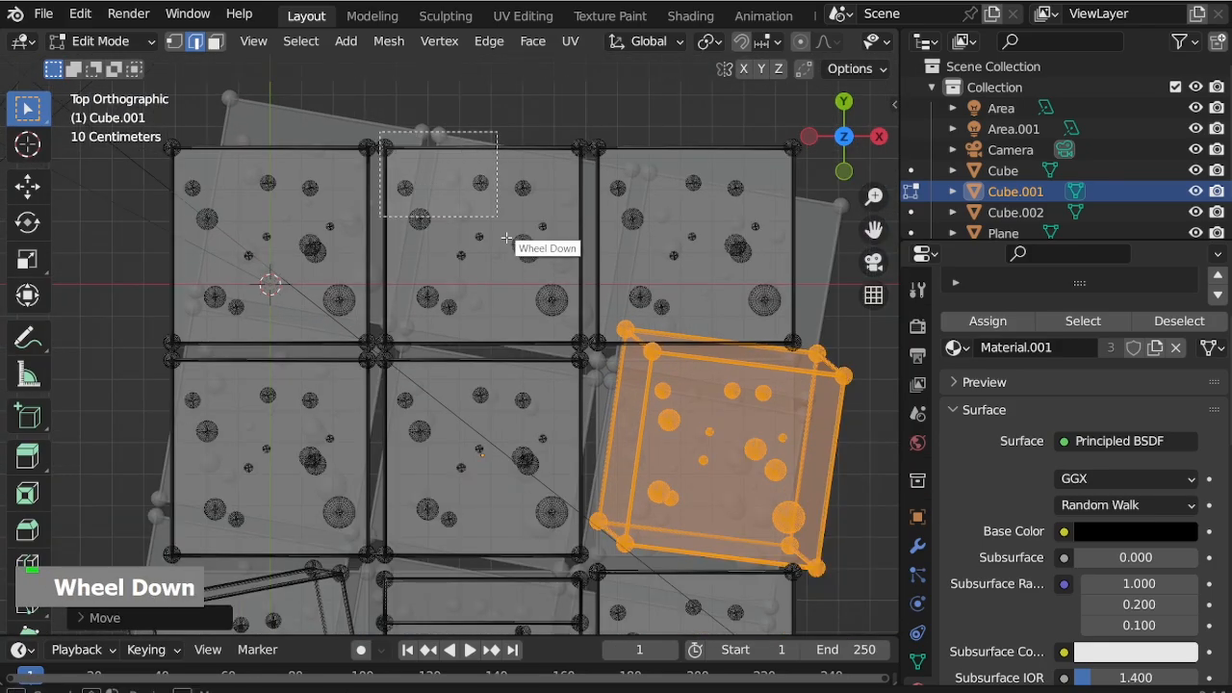
{"action": "left_click_drag", "start_coordinate": [584, 345], "coordinate": [585, 347]}
{"action": "scroll", "coordinate": [530, 199], "scroll_direction": "up", "scroll_amount": 3}
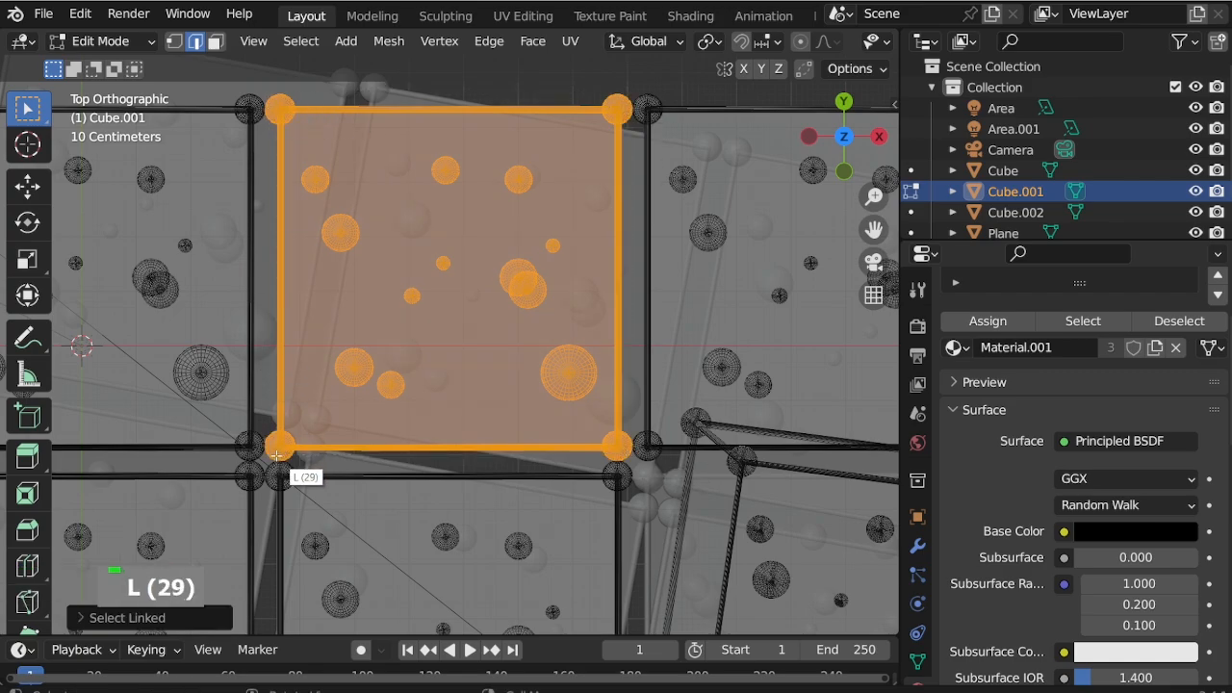
Step: Rotate the back middle cube in top and right views and reposition it in right view
{"action": "left_click", "coordinate": [659, 327]}
{"action": "key", "text": "KP_3"}
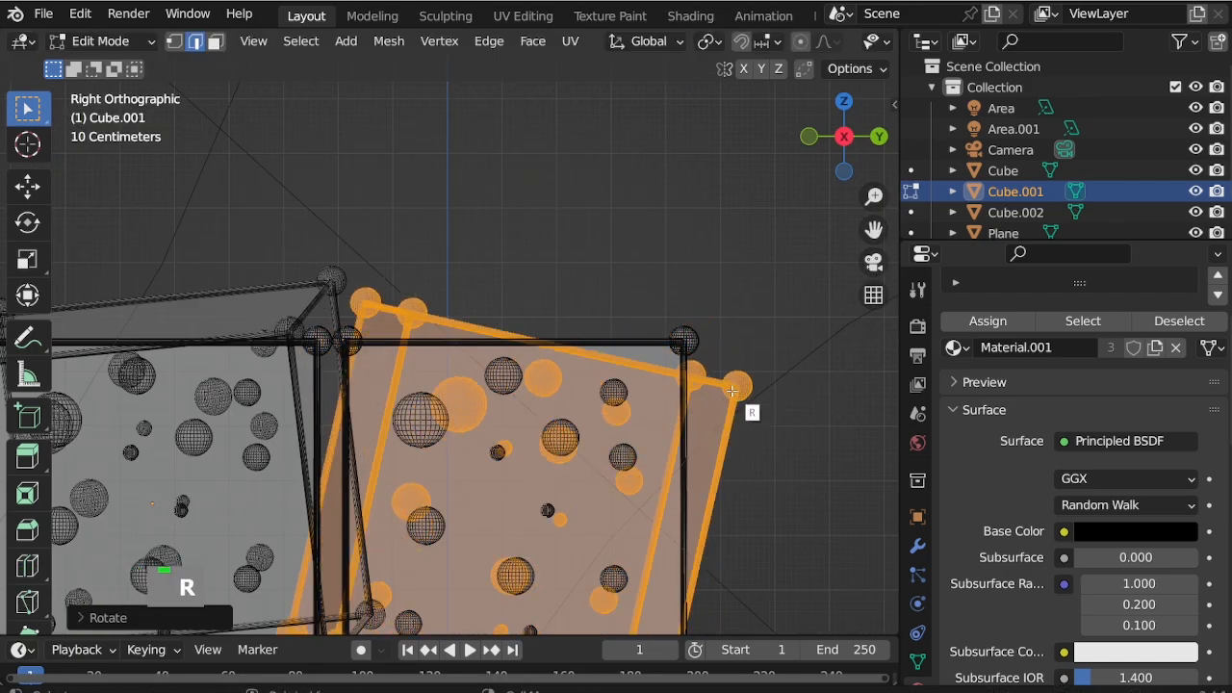
{"action": "key", "text": "g"}
{"action": "left_click", "coordinate": [741, 366]}
{"action": "scroll", "coordinate": [528, 286], "scroll_direction": "down", "scroll_amount": 1}
Step: Tilt the back middle cube in front view
{"action": "key", "text": "KP_1"}
{"action": "key", "text": "r"}
{"action": "middle_click_drag", "start_coordinate": [602, 349], "coordinate": [564, 317]}
{"action": "scroll", "coordinate": [564, 316], "scroll_direction": "up", "scroll_amount": 3}
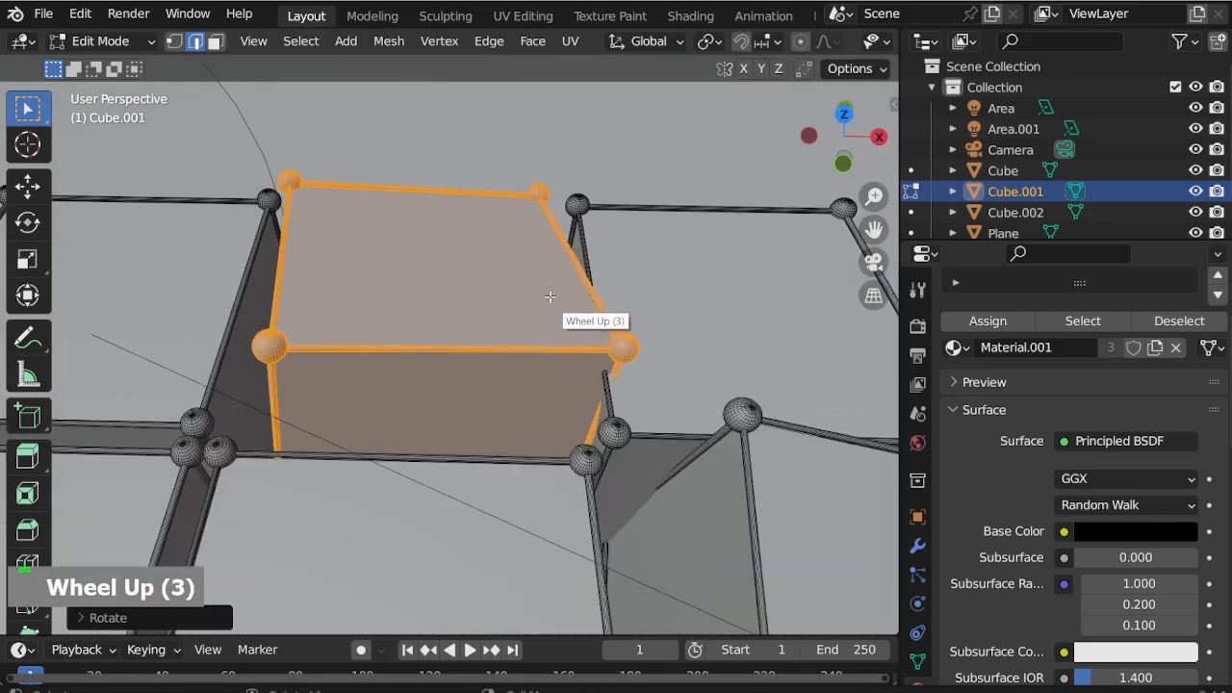
Step: Move the tilted back middle cube to adjust its gap to the neighbouring cubes
{"action": "key", "text": "KP_7"}
{"action": "scroll", "coordinate": [385, 379], "scroll_direction": "down", "scroll_amount": 1}
{"action": "middle_click_drag", "start_coordinate": [385, 379], "coordinate": [638, 539]}
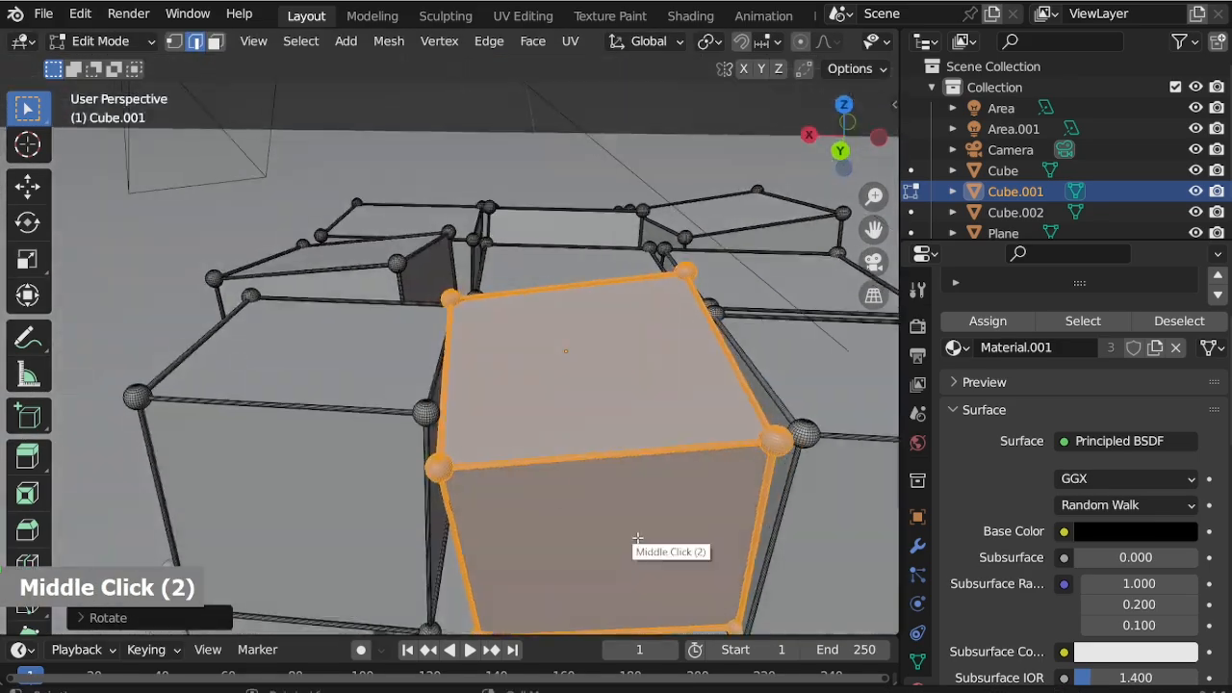
{"action": "left_click", "coordinate": [635, 424]}
{"action": "middle_click_drag", "start_coordinate": [635, 423], "coordinate": [536, 388]}
{"action": "scroll", "coordinate": [707, 471], "scroll_direction": "up", "scroll_amount": 1}
Step: Rotate the back middle cube a further -3.8° or so in right view
{"action": "key", "text": "KP_3"}
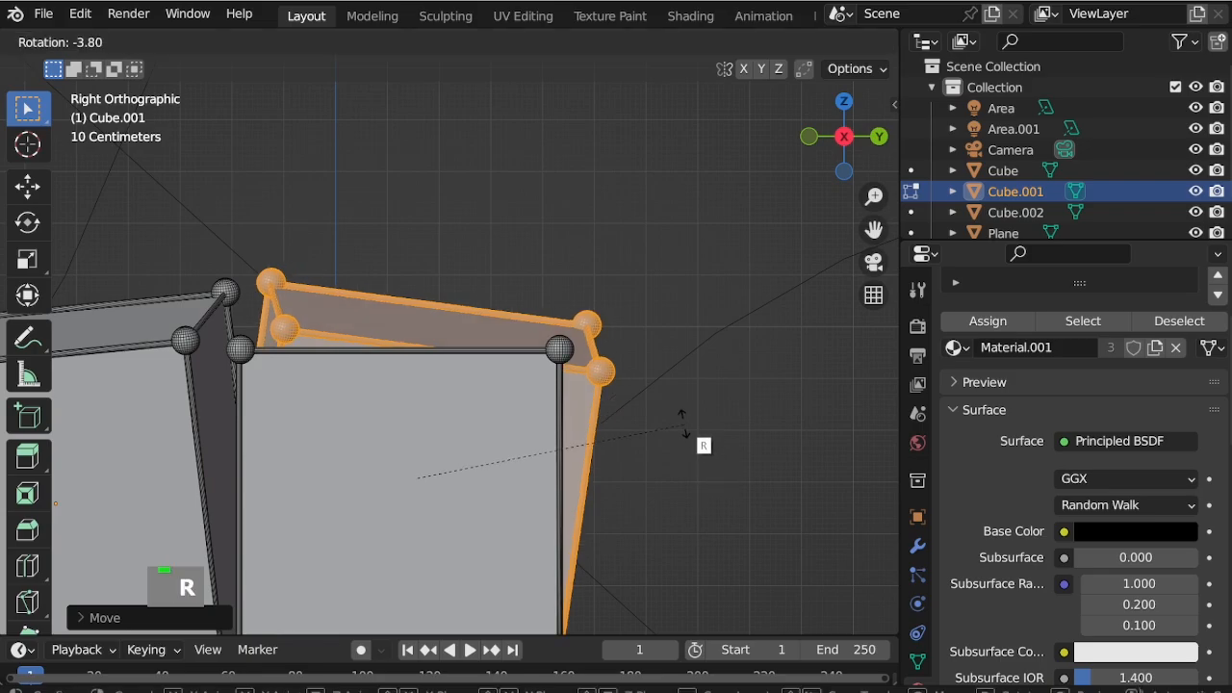
{"action": "left_click", "coordinate": [682, 424]}
{"action": "middle_click_drag", "start_coordinate": [683, 424], "coordinate": [564, 514]}
{"action": "scroll", "coordinate": [586, 330], "scroll_direction": "up", "scroll_amount": 7}
{"action": "middle_click_drag", "start_coordinate": [586, 331], "coordinate": [520, 405]}
Step: Try to box-select the top layer's left-hand middle-row cube with X-ray on in top view
{"action": "key", "text": "KP_7"}
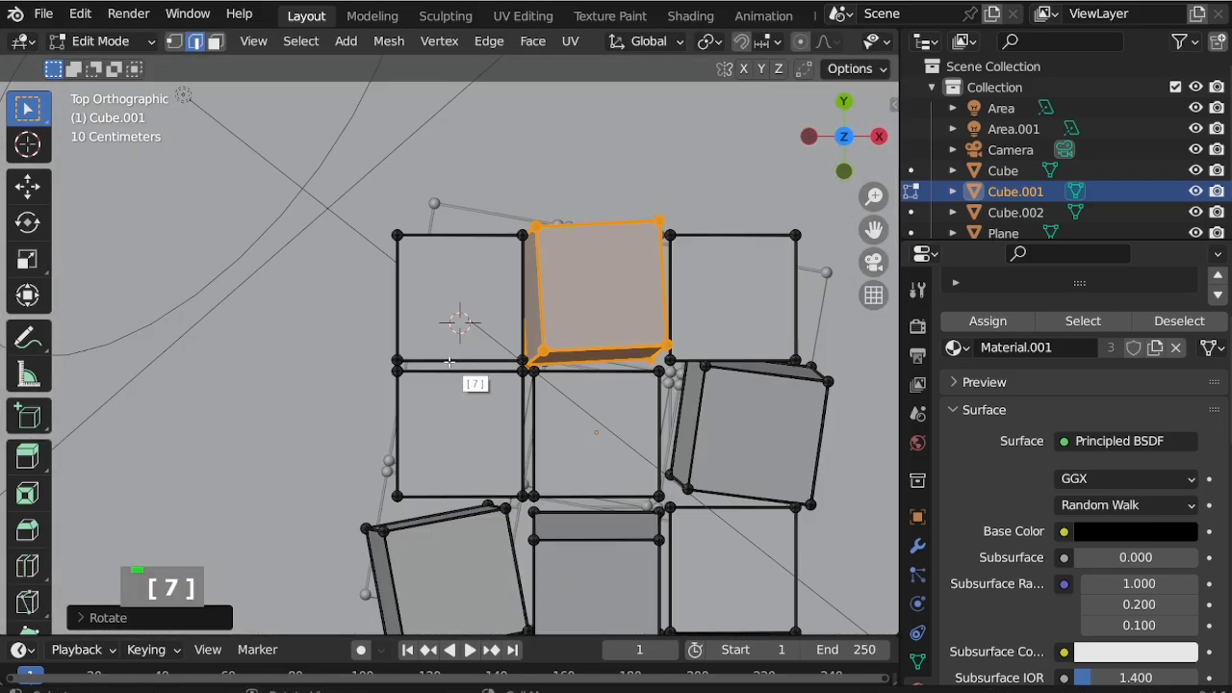
{"action": "scroll", "coordinate": [423, 385], "scroll_direction": "up", "scroll_amount": 3}
{"action": "left_click_drag", "start_coordinate": [375, 349], "coordinate": [614, 578]}
{"action": "scroll", "coordinate": [614, 357], "scroll_direction": "up", "scroll_amount": 5}
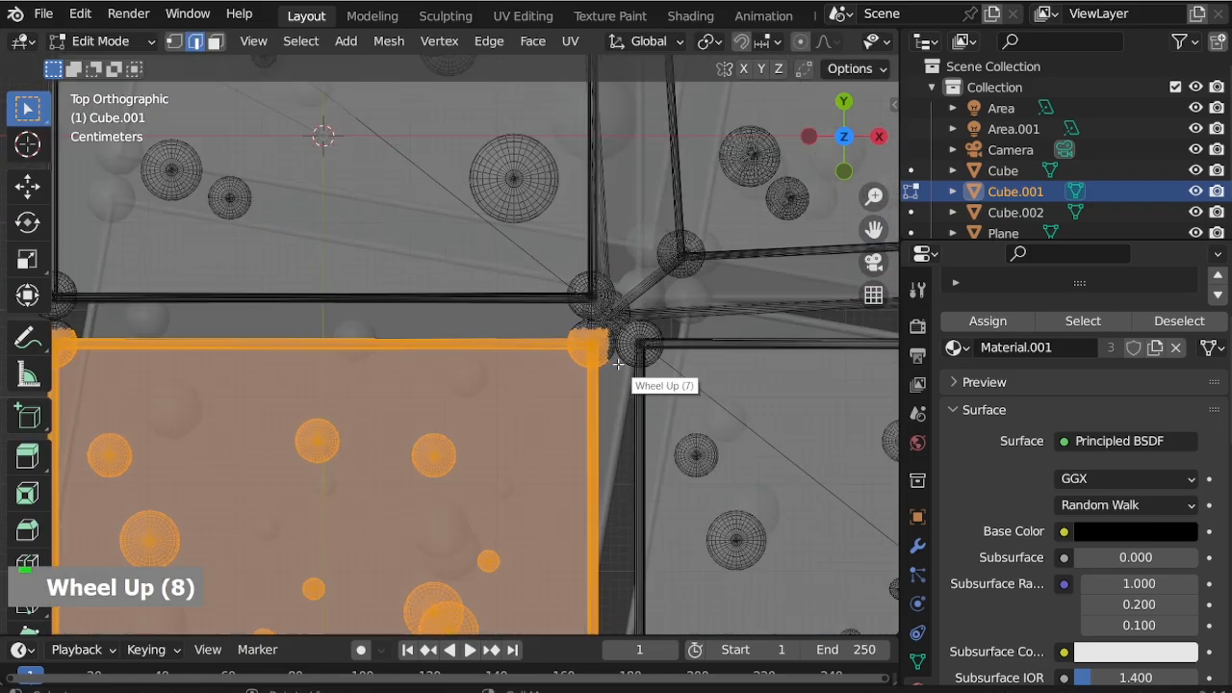
Step: Try to extend the selection to the linked corner spheres and edges of the left-hand middle-row cube
{"action": "key", "text": "l"}
{"action": "key", "text": "l"}
{"action": "scroll", "coordinate": [616, 252], "scroll_direction": "down", "scroll_amount": 6}
{"action": "scroll", "coordinate": [297, 314], "scroll_direction": "up", "scroll_amount": 5}
{"action": "key", "text": "l"}
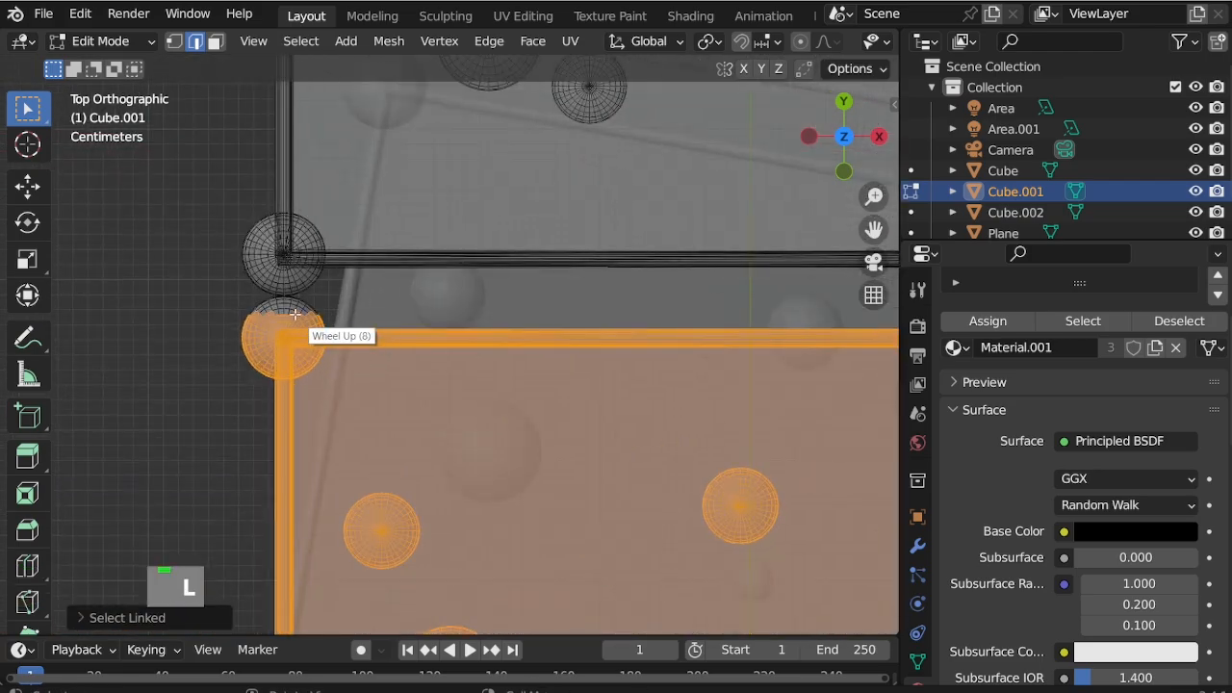
{"action": "scroll", "coordinate": [356, 144], "scroll_direction": "down", "scroll_amount": 5}
{"action": "scroll", "coordinate": [377, 503], "scroll_direction": "up", "scroll_amount": 5}
{"action": "scroll", "coordinate": [405, 510], "scroll_direction": "down", "scroll_amount": 5}
{"action": "scroll", "coordinate": [698, 496], "scroll_direction": "up", "scroll_amount": 4}
{"action": "key", "text": "l"}
{"action": "key", "text": "l"}
{"action": "key", "text": "l"}
{"action": "key", "text": "l"}
Step: Try to correct the stray selection on the neighbouring cube's corner sphere, and clear the whole selection
{"action": "scroll", "coordinate": [412, 425], "scroll_direction": "up", "scroll_amount": 3}
{"action": "left_click_drag", "start_coordinate": [313, 409], "coordinate": [468, 438], "text": "shift"}
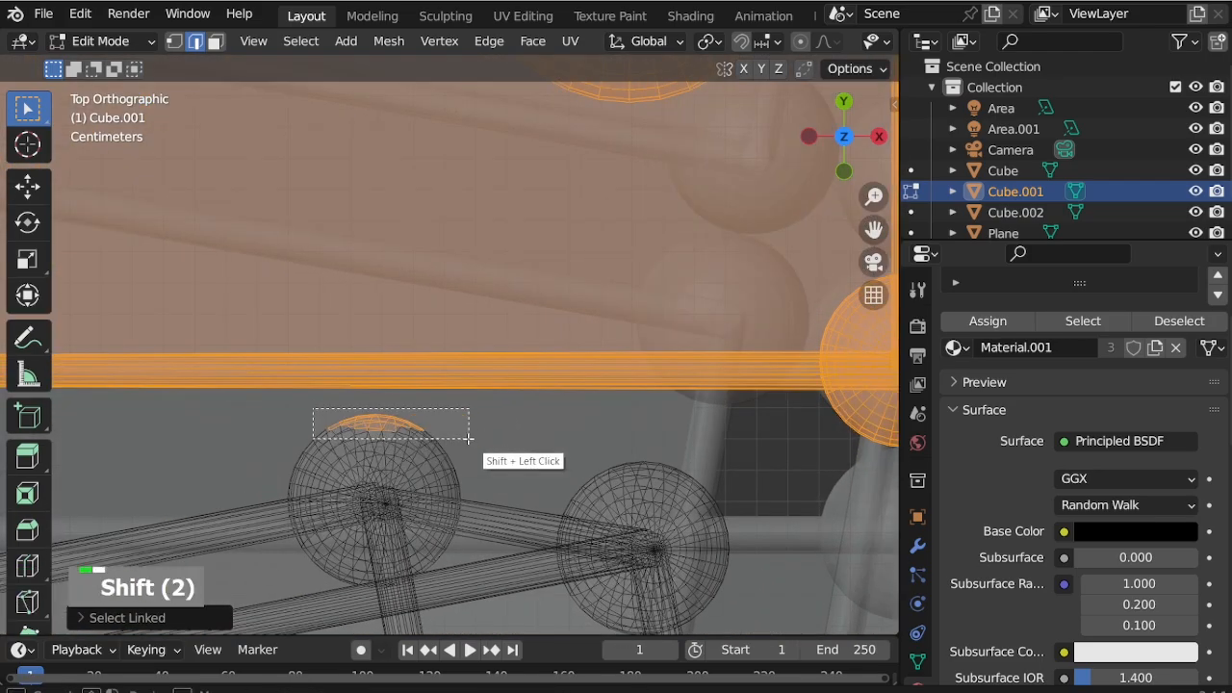
{"action": "scroll", "coordinate": [414, 453], "scroll_direction": "down", "scroll_amount": 13}
{"action": "scroll", "coordinate": [484, 388], "scroll_direction": "up", "scroll_amount": 2}
{"action": "left_click", "coordinate": [295, 271]}
{"action": "scroll", "coordinate": [295, 271], "scroll_direction": "up", "scroll_amount": 1}
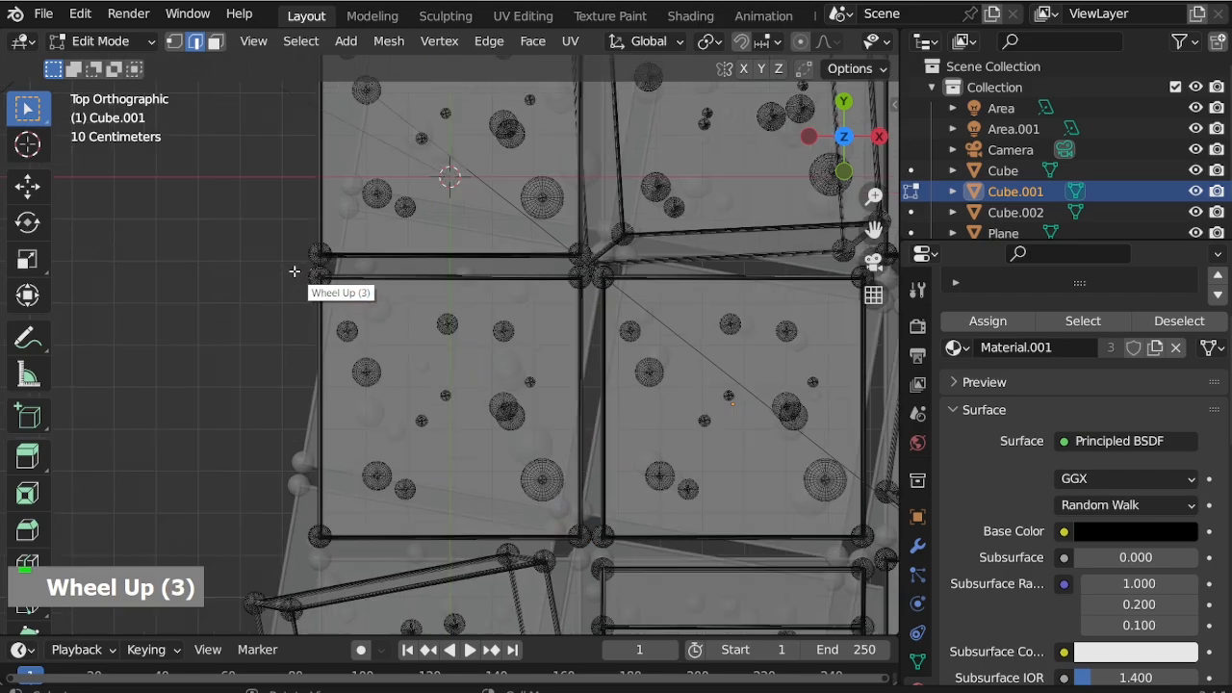
Step: Try to box-select the top layer's left-hand middle-row cube again and add its linked spheres and edges in top view
{"action": "left_click_drag", "start_coordinate": [585, 541], "coordinate": [585, 542]}
{"action": "scroll", "coordinate": [585, 541], "scroll_direction": "up", "scroll_amount": 5}
{"action": "key", "text": "l"}
{"action": "key", "text": "l"}
{"action": "key", "text": "l"}
{"action": "key", "text": "l"}
{"action": "scroll", "coordinate": [605, 588], "scroll_direction": "down", "scroll_amount": 5}
{"action": "scroll", "coordinate": [608, 298], "scroll_direction": "up", "scroll_amount": 6}
{"action": "key", "text": "l"}
{"action": "key", "text": "l"}
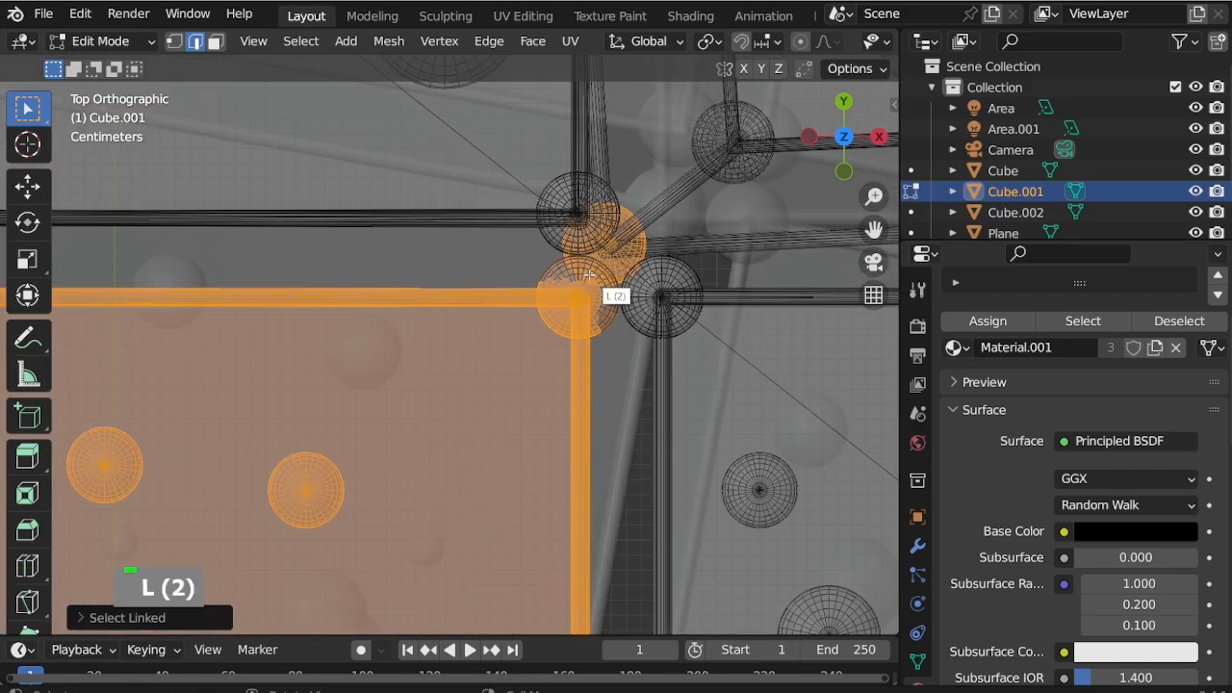
Step: Try to complete the selection with the linked parts at the left-hand middle-row cube's remaining corners
{"action": "scroll", "coordinate": [510, 265], "scroll_direction": "down", "scroll_amount": 5}
{"action": "scroll", "coordinate": [162, 270], "scroll_direction": "up", "scroll_amount": 4}
{"action": "key", "text": "l"}
{"action": "key", "text": "l"}
{"action": "scroll", "coordinate": [385, 292], "scroll_direction": "down", "scroll_amount": 6}
{"action": "scroll", "coordinate": [336, 535], "scroll_direction": "up", "scroll_amount": 5}
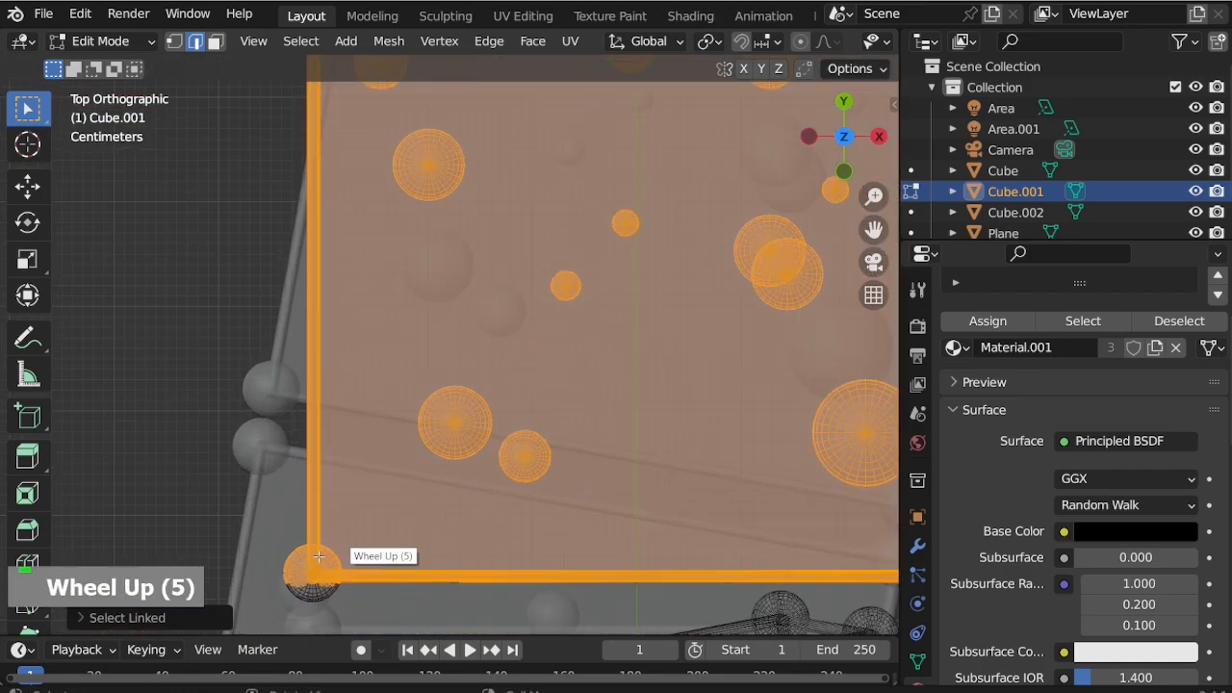
{"action": "key", "text": "l"}
{"action": "key", "text": "l"}
{"action": "scroll", "coordinate": [318, 462], "scroll_direction": "down", "scroll_amount": 5}
Step: Try to rotate the left-hand middle-row cube slightly in top view and raise it about 0.08 m along Z
{"action": "key", "text": "r"}
{"action": "left_click", "coordinate": [534, 360]}
{"action": "scroll", "coordinate": [395, 364], "scroll_direction": "down", "scroll_amount": 7}
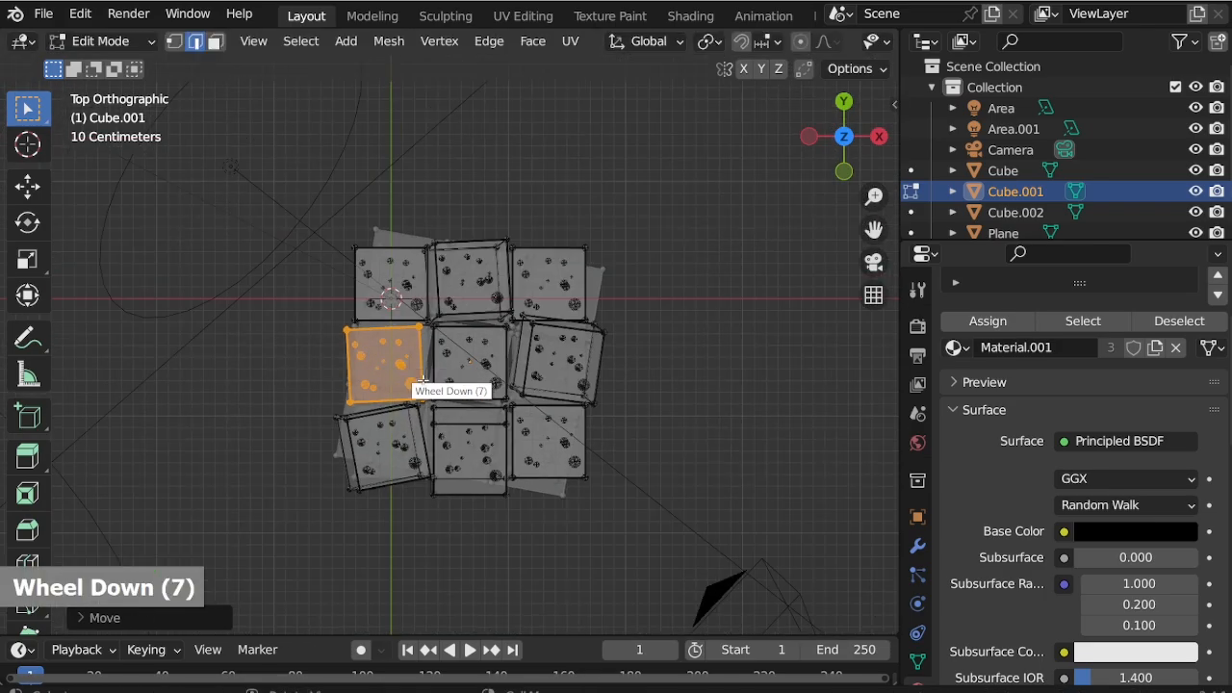
{"action": "scroll", "coordinate": [586, 244], "scroll_direction": "up", "scroll_amount": 3}
{"action": "scroll", "coordinate": [586, 245], "scroll_direction": "down", "scroll_amount": 2}
{"action": "middle_click_drag", "start_coordinate": [587, 244], "coordinate": [525, 315]}
{"action": "key", "text": "g"}
{"action": "key", "text": "z"}
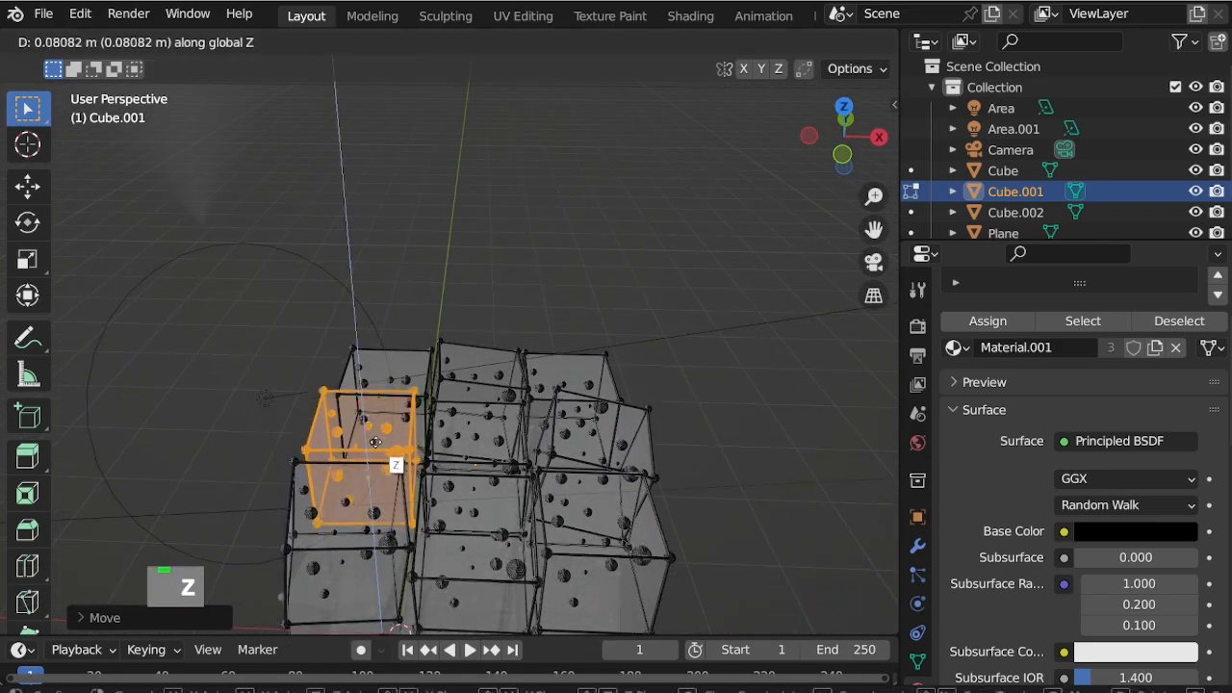
{"action": "left_click", "coordinate": [369, 437]}
Step: Undo the left-hand middle-row cube's recent move, rotation and stray corner selection
{"action": "key", "text": "KP_7"}
{"action": "scroll", "coordinate": [414, 404], "scroll_direction": "up", "scroll_amount": 3}
{"action": "key", "text": "r"}
{"action": "right_click", "coordinate": [454, 387]}
{"action": "scroll", "coordinate": [413, 199], "scroll_direction": "up", "scroll_amount": 12}
{"action": "key", "text": "ctrl+z"}
{"action": "key", "text": "ctrl+z"}
{"action": "key", "text": "ctrl+z"}
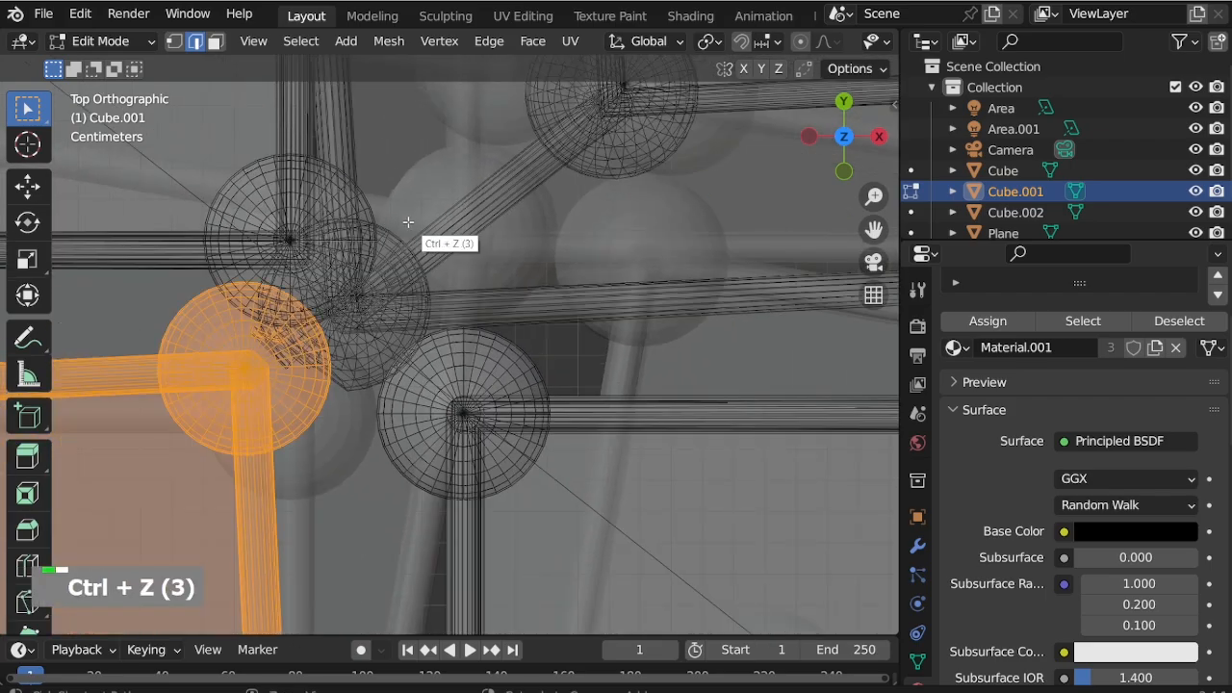
{"action": "scroll", "coordinate": [465, 325], "scroll_direction": "down", "scroll_amount": 3}
{"action": "scroll", "coordinate": [237, 302], "scroll_direction": "up", "scroll_amount": 8}
Step: Select only the top layer's left-hand middle-row cube with its inner spheres, corner spheres and edges
{"action": "left_click_drag", "start_coordinate": [233, 298], "coordinate": [501, 556]}
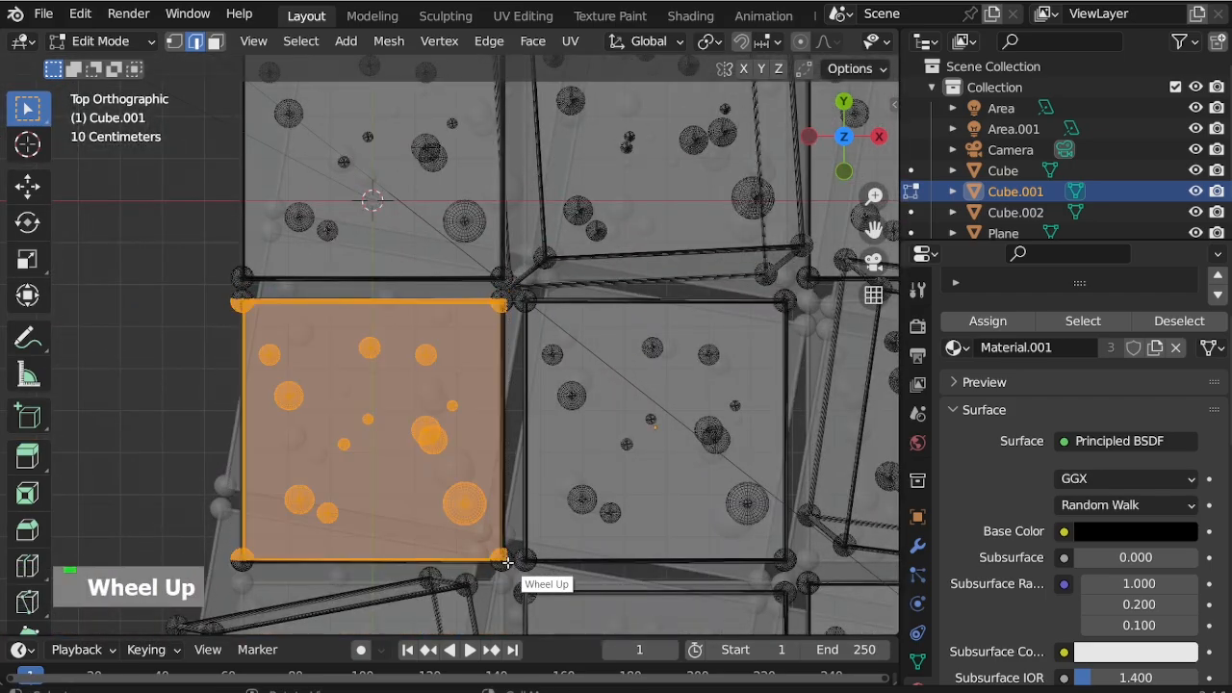
{"action": "scroll", "coordinate": [511, 300], "scroll_direction": "up", "scroll_amount": 9}
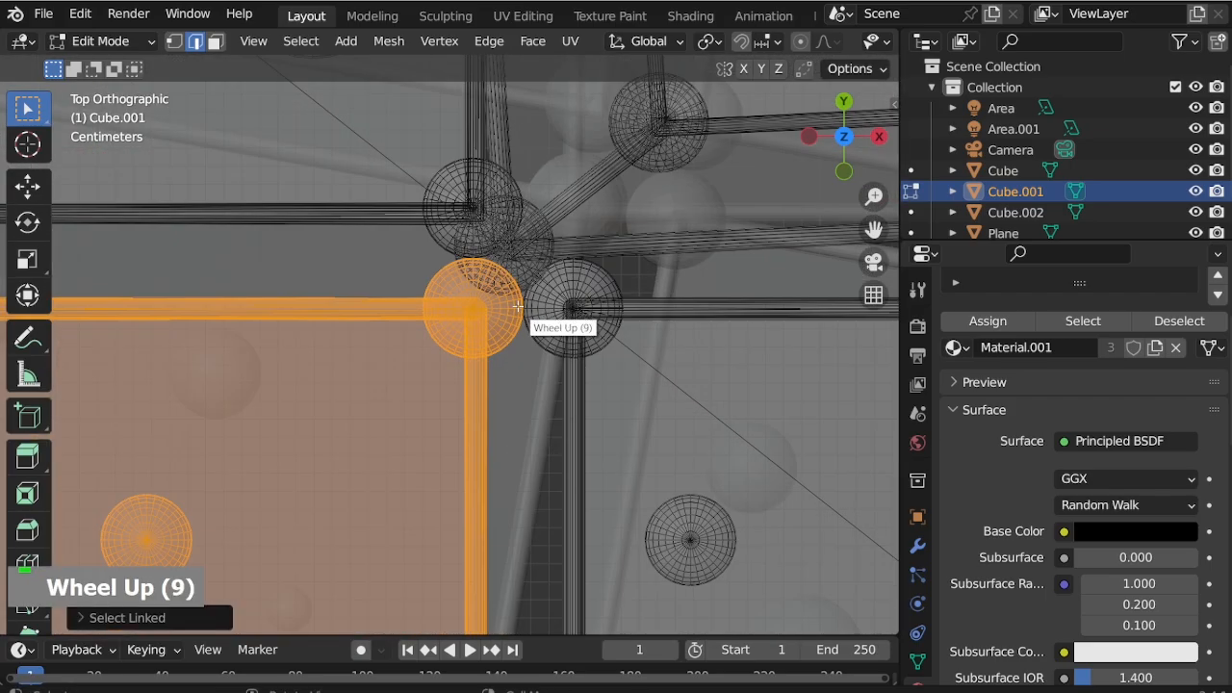
{"action": "scroll", "coordinate": [503, 328], "scroll_direction": "down", "scroll_amount": 9}
Step: Rotate the left-hand middle-row cube slightly in top view and raise it about 0.1 m along Z
{"action": "key", "text": "r"}
{"action": "left_click", "coordinate": [443, 447]}
{"action": "middle_click_drag", "start_coordinate": [442, 447], "coordinate": [449, 367]}
{"action": "key", "text": "g"}
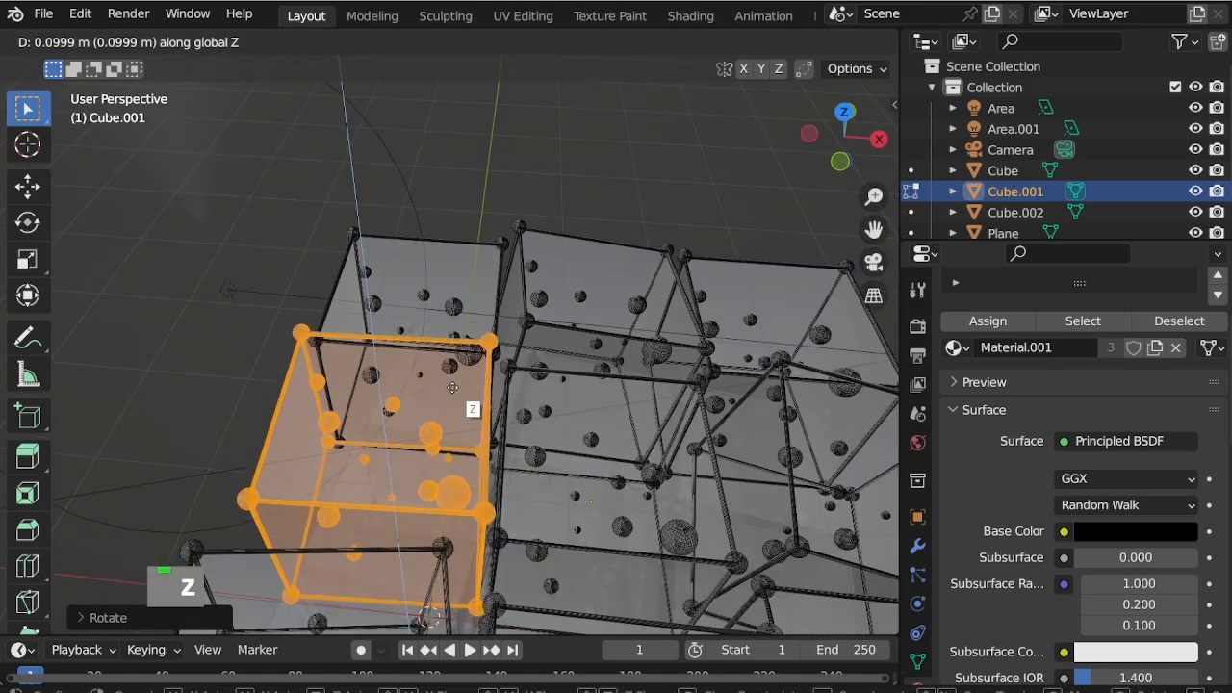
Step: Adjust the raised cube's position in front view and rotate it again from top view
{"action": "key", "text": "KP_1"}
{"action": "key", "text": "g"}
{"action": "key", "text": "KP_3"}
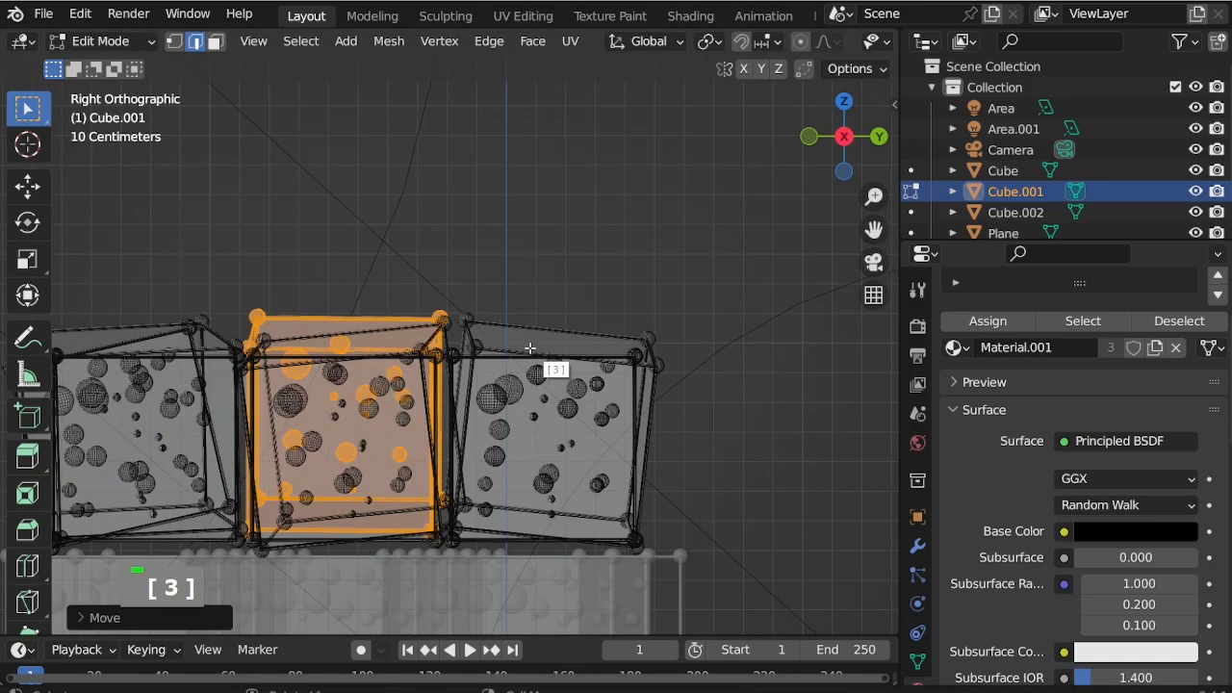
{"action": "key", "text": "KP_7"}
{"action": "scroll", "coordinate": [480, 411], "scroll_direction": "up", "scroll_amount": 1}
{"action": "key", "text": "r"}
{"action": "left_click", "coordinate": [535, 430]}
{"action": "scroll", "coordinate": [348, 299], "scroll_direction": "down", "scroll_amount": 2}
{"action": "middle_click_drag", "start_coordinate": [348, 300], "coordinate": [368, 245]}
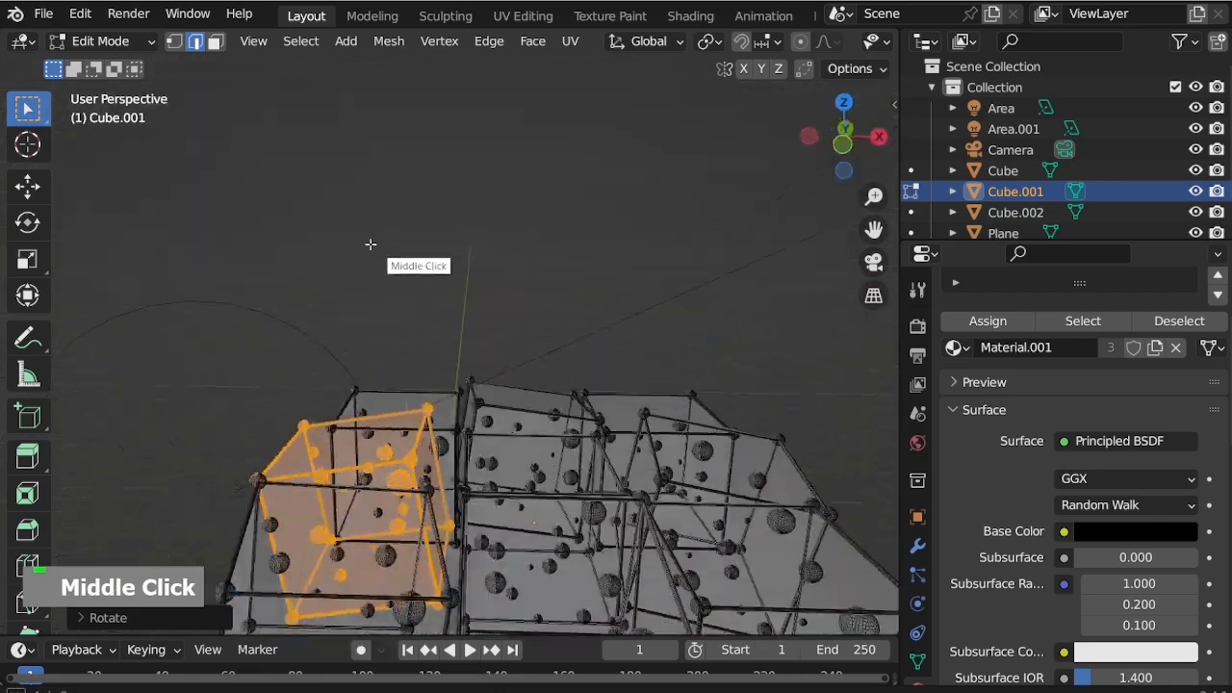
{"action": "scroll", "coordinate": [366, 269], "scroll_direction": "down", "scroll_amount": 3}
Step: Leave edit mode with X-ray off and hide the original bottom and middle layers, Cube and Cube.002
{"action": "key", "text": "Tab"}
{"action": "key", "text": "alt+z"}
{"action": "middle_click_drag", "start_coordinate": [434, 385], "coordinate": [409, 361]}
{"action": "left_click", "coordinate": [439, 566]}
{"action": "middle_click_drag", "start_coordinate": [439, 566], "coordinate": [493, 438]}
{"action": "scroll", "coordinate": [461, 590], "scroll_direction": "down", "scroll_amount": 3}
{"action": "scroll", "coordinate": [496, 436], "scroll_direction": "up", "scroll_amount": 4}
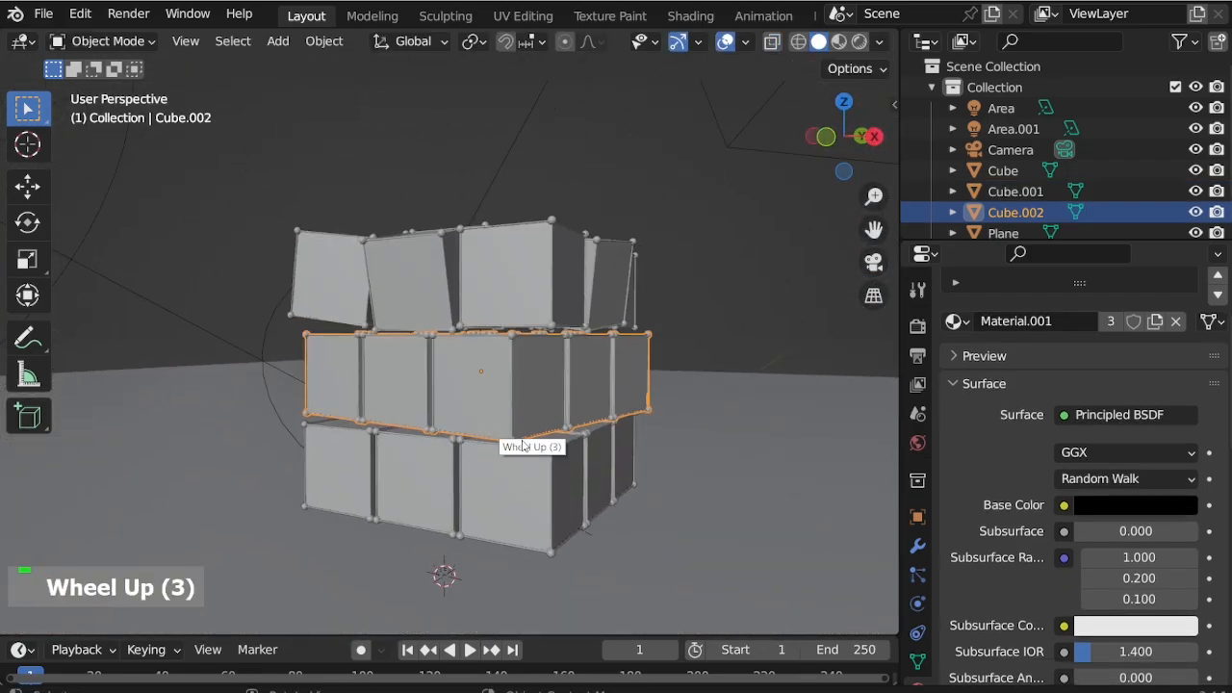
{"action": "left_click", "coordinate": [497, 478]}
{"action": "left_click", "coordinate": [1196, 171]}
{"action": "left_click", "coordinate": [1195, 212]}
Step: Duplicate the top layer Cube.001 twice downward along Z, placing the second copy about 0.67 m below the first
{"action": "left_click", "coordinate": [1117, 192]}
{"action": "key", "text": "shift+d"}
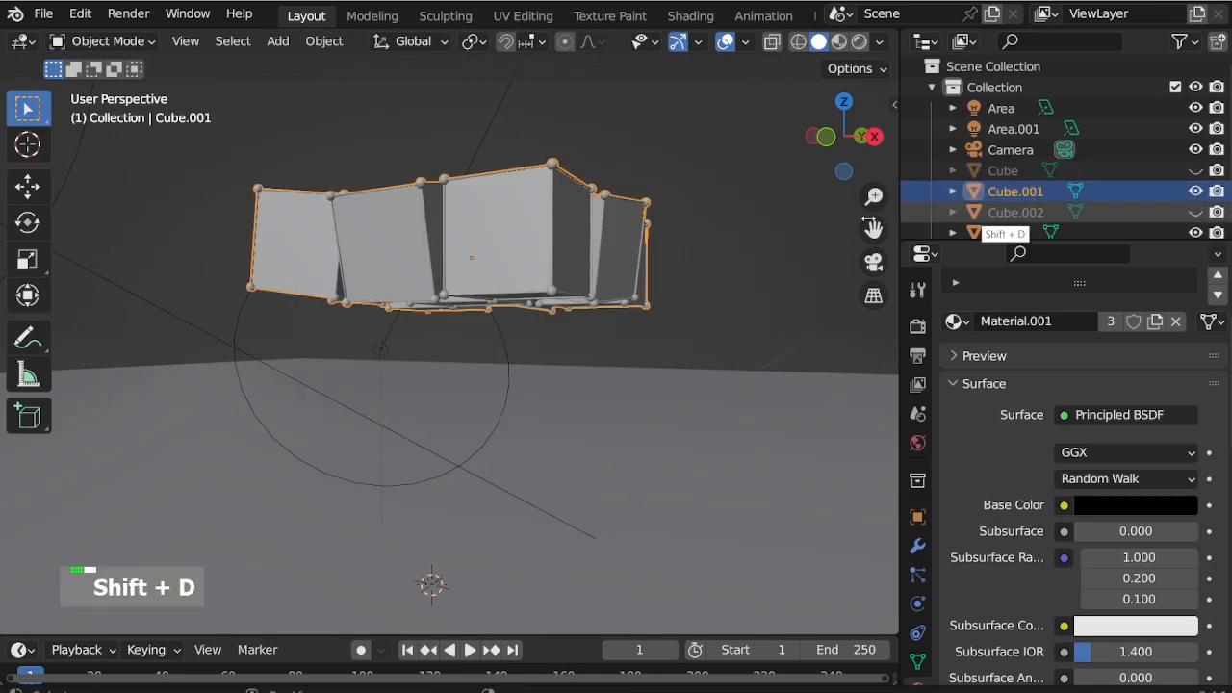
{"action": "key", "text": "z"}
{"action": "key", "text": "shift+d"}
{"action": "key", "text": "z"}
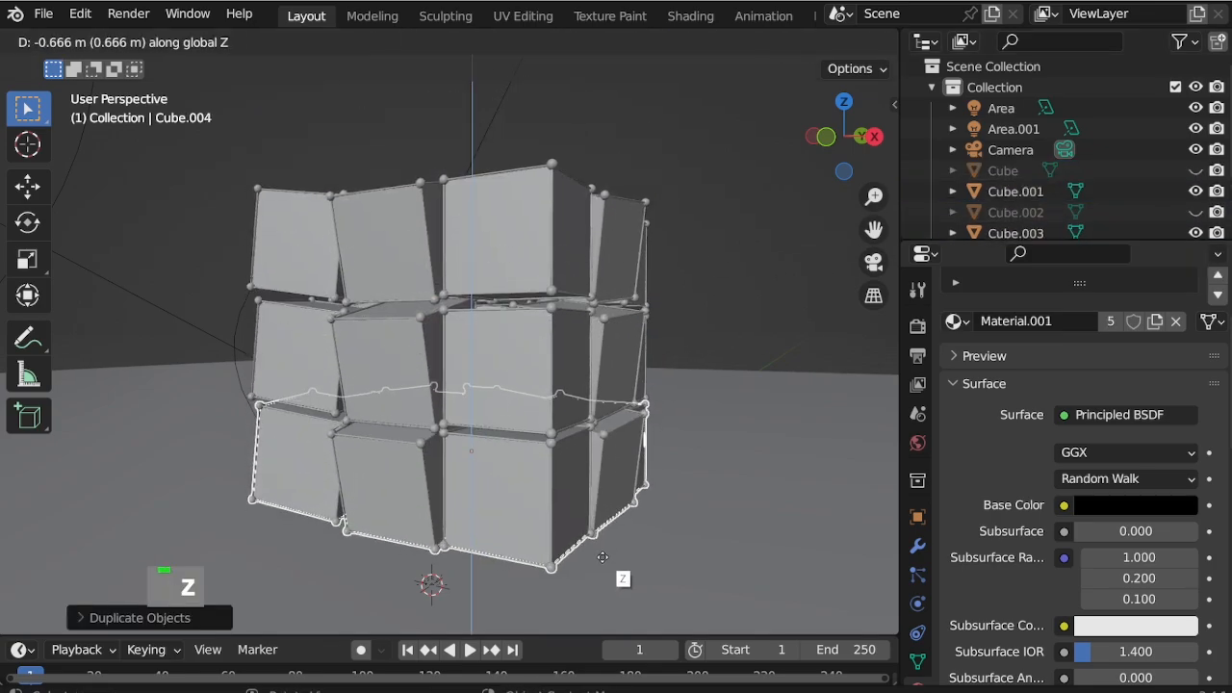
{"action": "left_click", "coordinate": [601, 554]}
Step: Rotate the bottom layer copy 90° in top view
{"action": "key", "text": "KP_7"}
{"action": "type", "text": "r90"}
{"action": "left_click", "coordinate": [341, 322]}
{"action": "middle_click_drag", "start_coordinate": [341, 321], "coordinate": [329, 282]}
Step: Rotate the middle layer copy Cube.003 by 90° in top view and look through the camera
{"action": "left_click", "coordinate": [390, 250]}
{"action": "key", "text": "KP_7"}
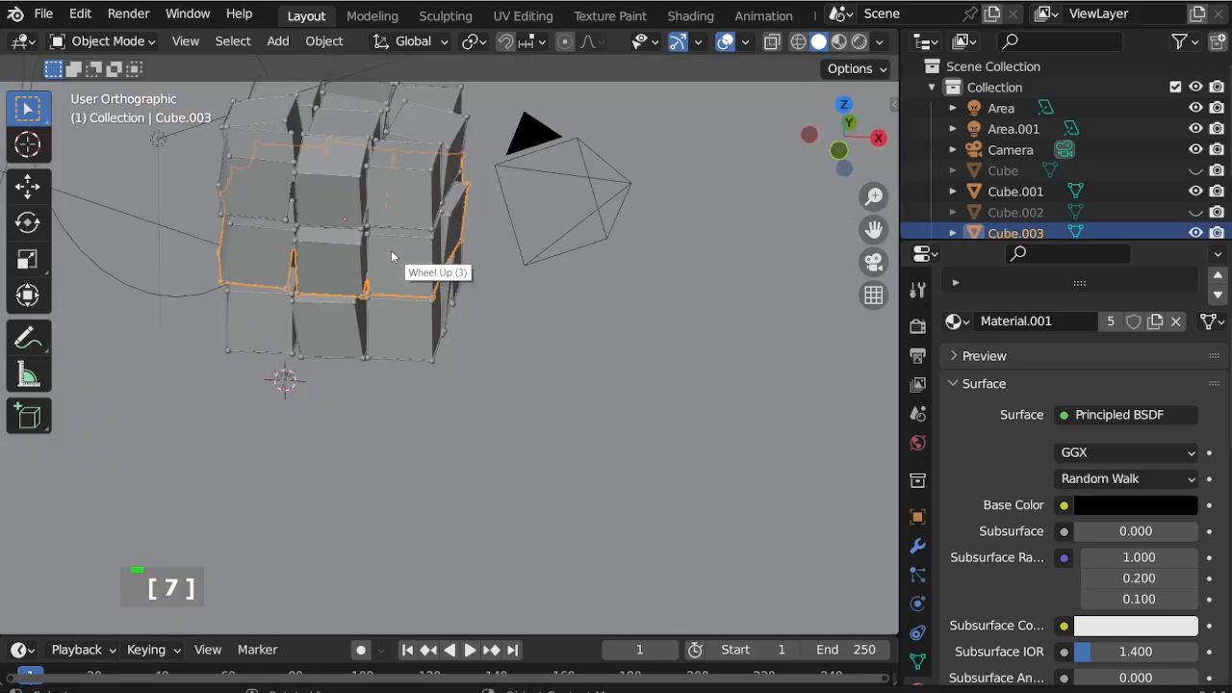
{"action": "type", "text": "r90"}
{"action": "left_click", "coordinate": [385, 421]}
{"action": "middle_click_drag", "start_coordinate": [385, 421], "coordinate": [363, 358]}
{"action": "key", "text": "KP_0"}
{"action": "scroll", "coordinate": [533, 316], "scroll_direction": "down", "scroll_amount": 1}
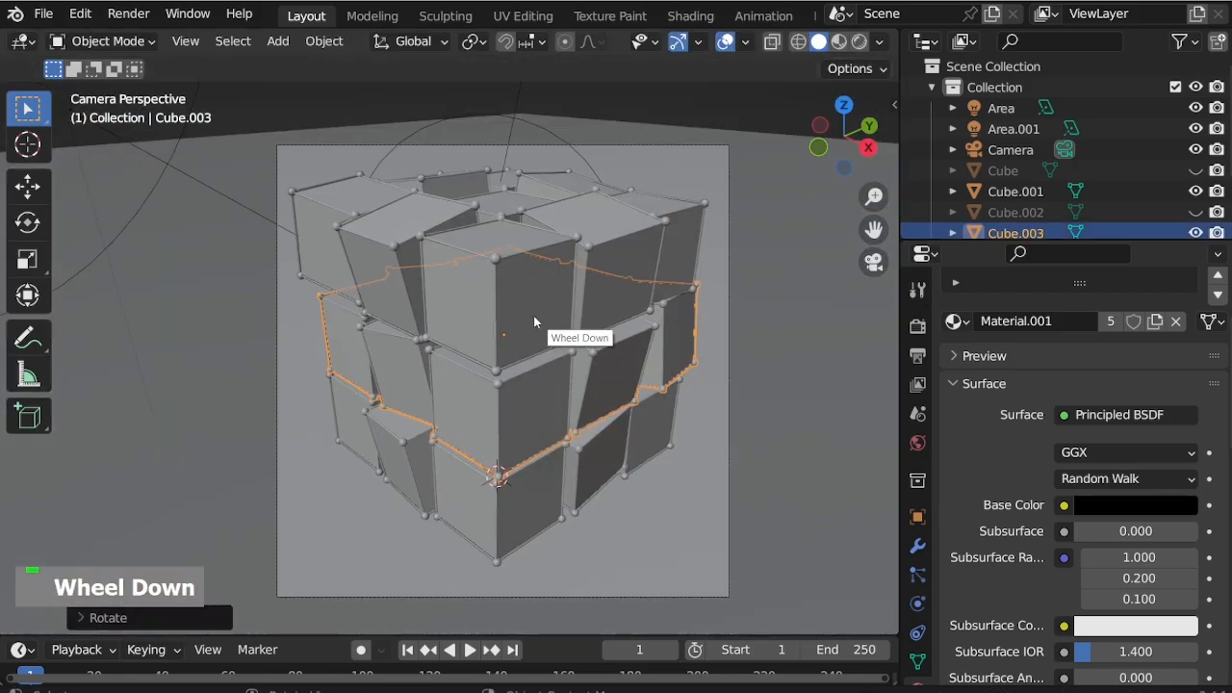
Step: Save the file, preview the camera view with rendered shading and clear the selection
{"action": "key", "text": "ctrl+s"}
{"action": "left_click", "coordinate": [859, 41]}
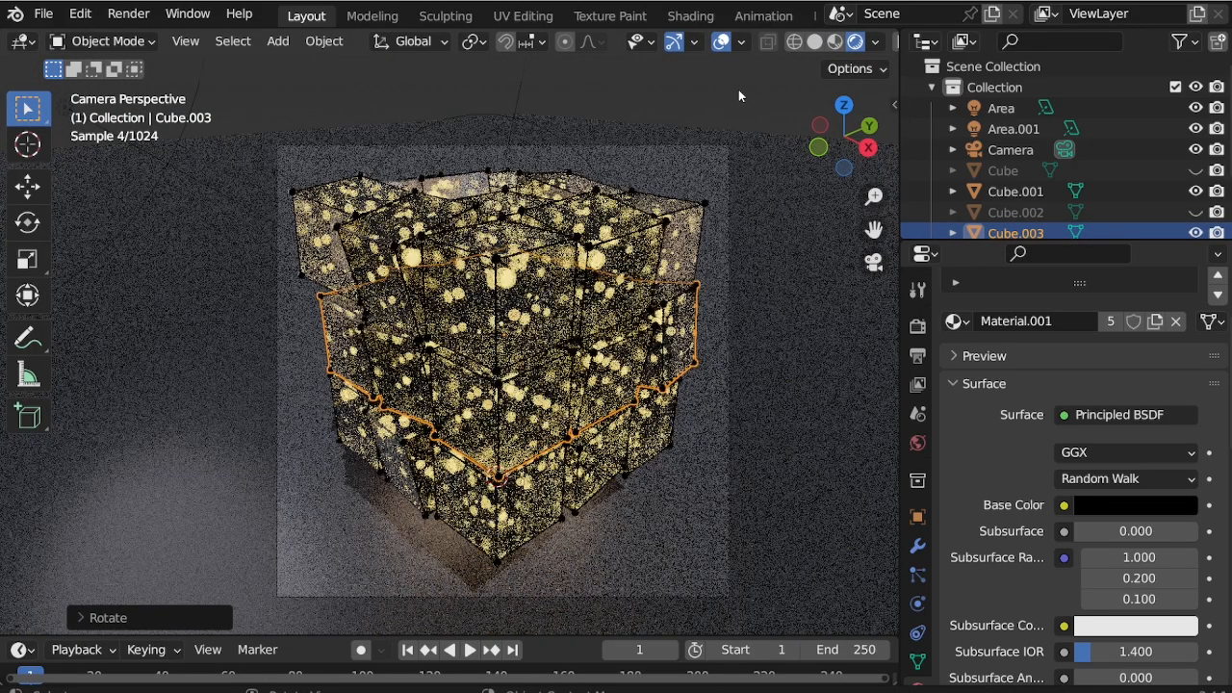
{"action": "key", "text": "alt+a"}
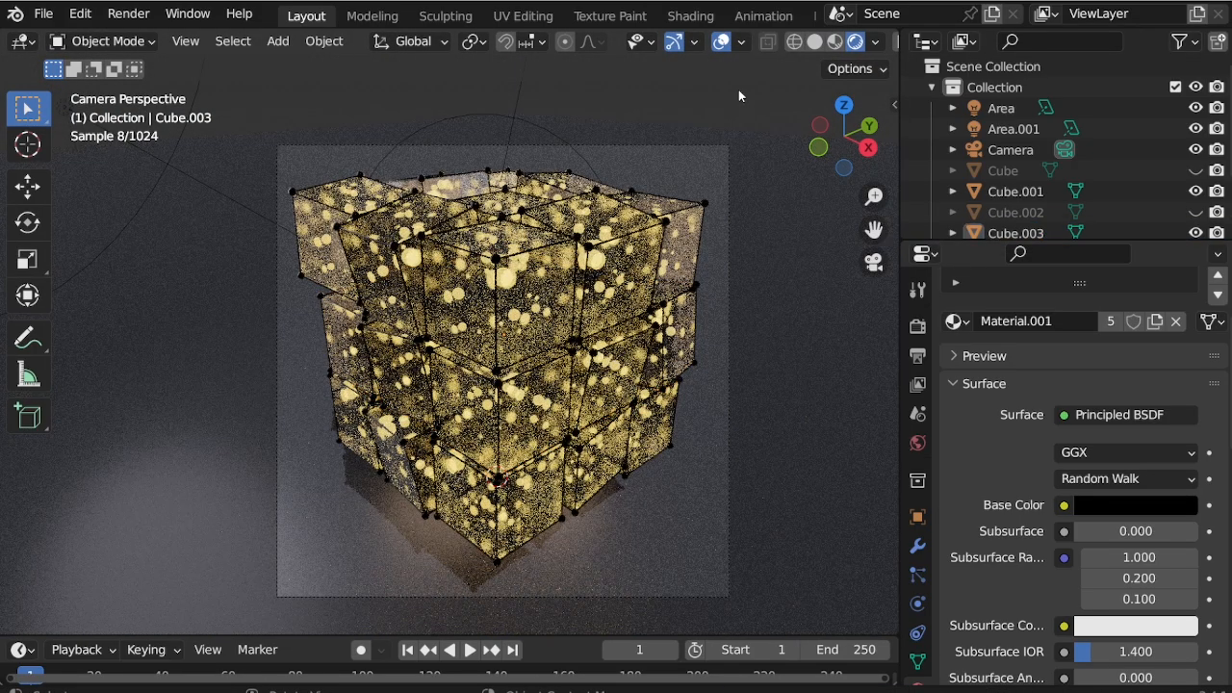
Step: Rotate the middle layer copy a further 90° about the global Z axis and deselect it
{"action": "left_click", "coordinate": [539, 409]}
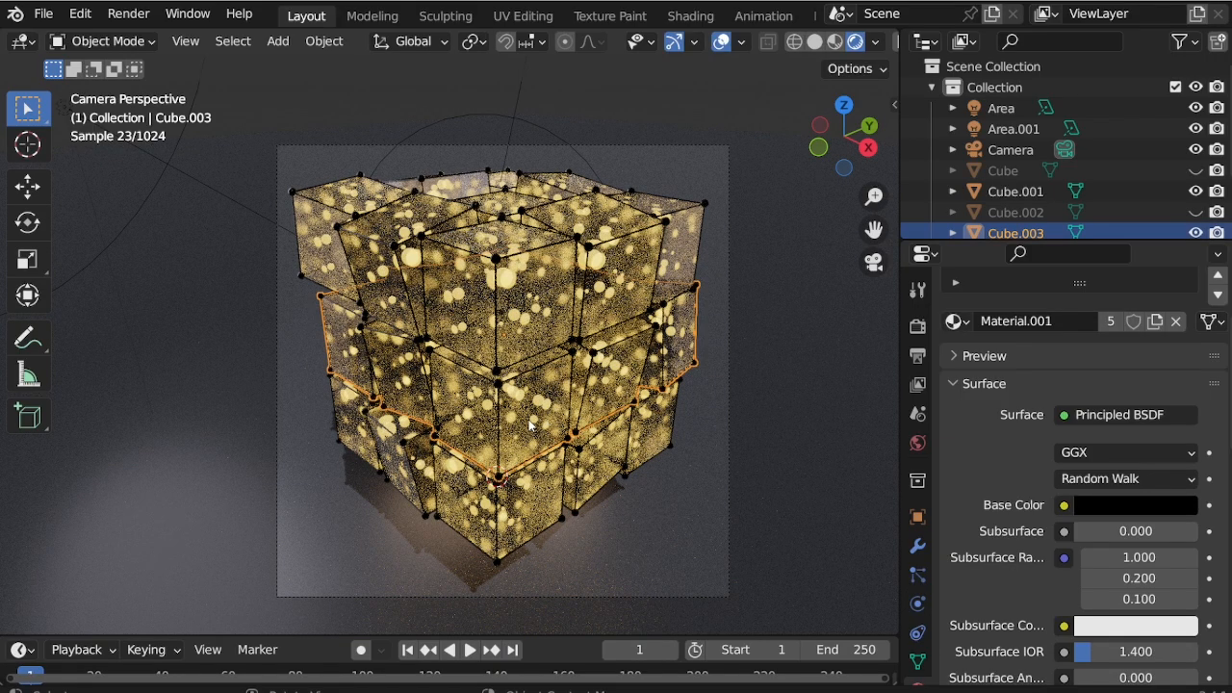
{"action": "type", "text": "rz90"}
{"action": "key", "text": "Return"}
{"action": "left_click", "coordinate": [721, 116]}
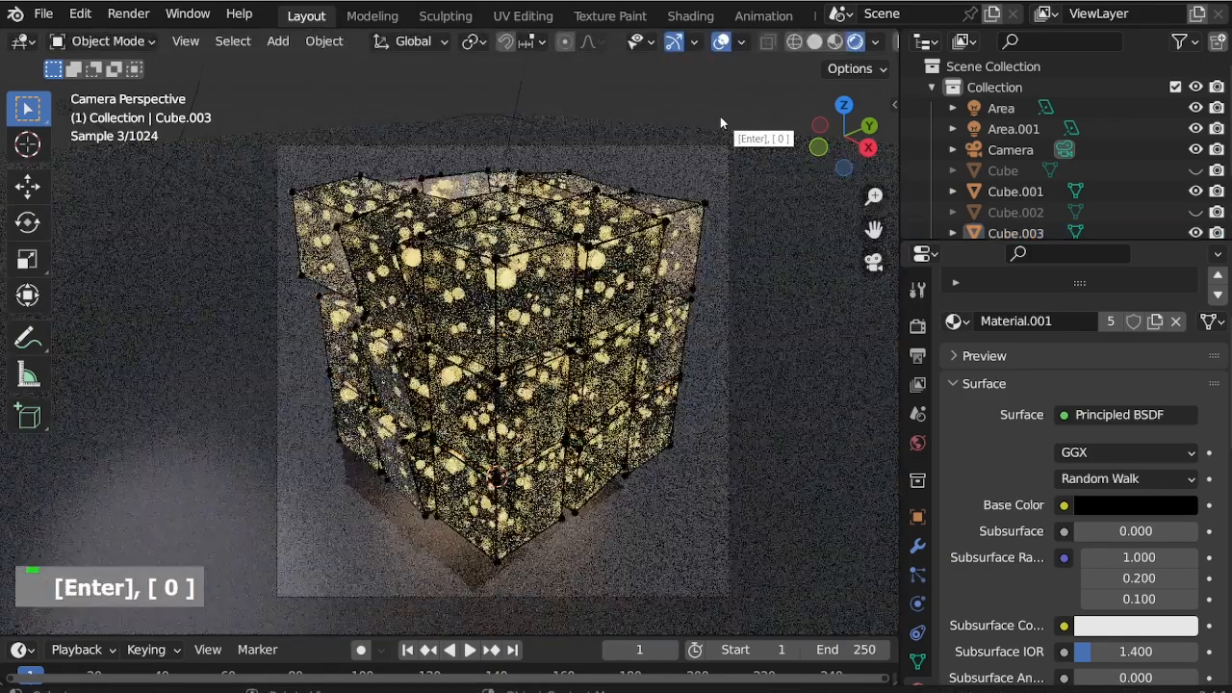
Step: Delete the bottom layer copy and show the original bottom layer Cube, keeping Cube.002 hidden
{"action": "left_click", "coordinate": [520, 524]}
{"action": "key", "text": "Delete"}
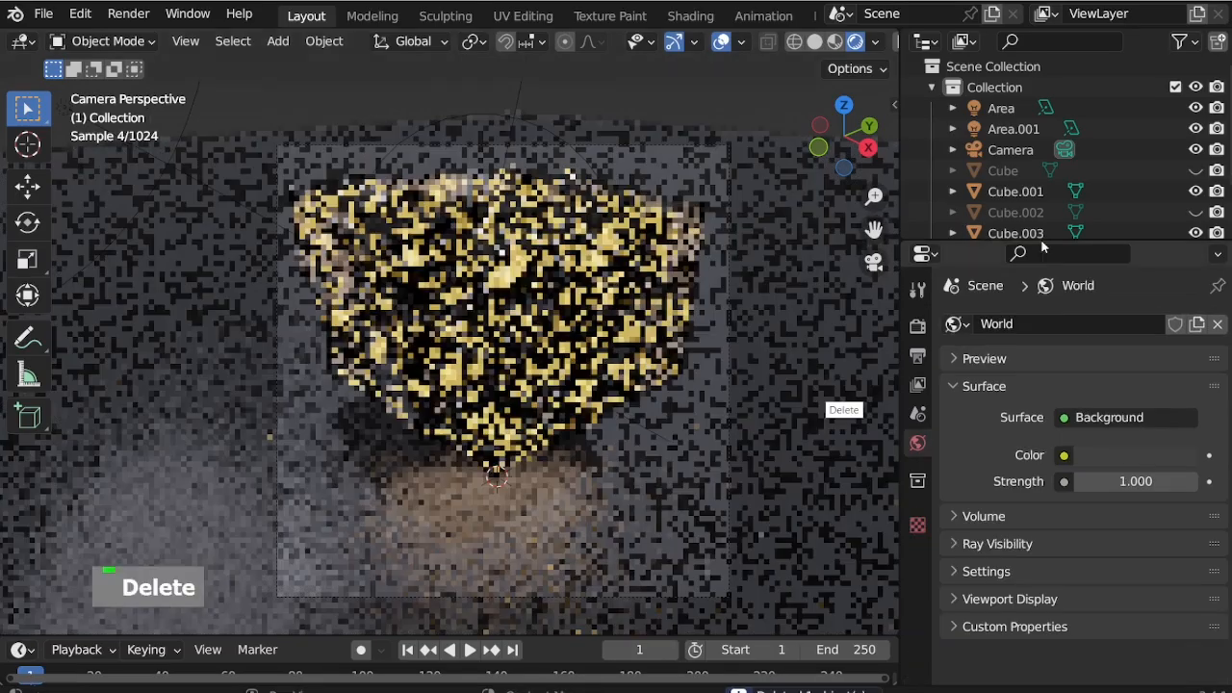
{"action": "left_click", "coordinate": [1196, 212]}
{"action": "left_click", "coordinate": [1195, 212]}
{"action": "left_click", "coordinate": [1197, 171]}
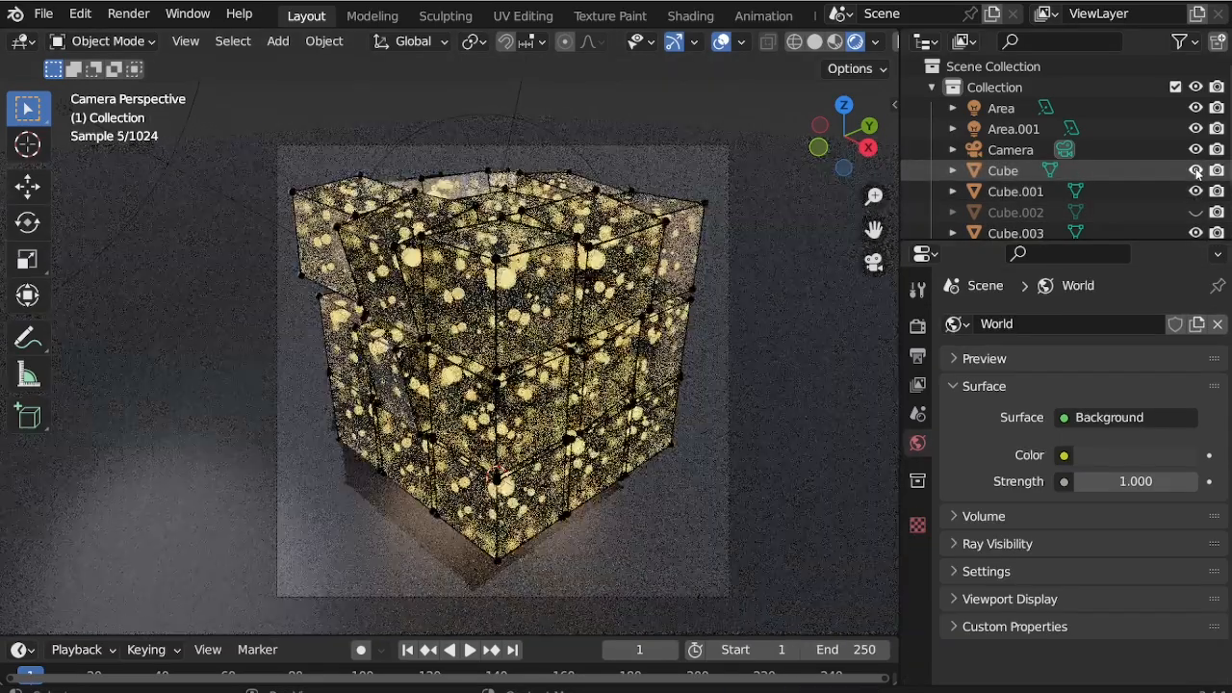
Step: Rotate the middle layer copy about the global Z axis once more and save the file
{"action": "left_click", "coordinate": [495, 467]}
{"action": "key", "text": "r"}
{"action": "key", "text": "z"}
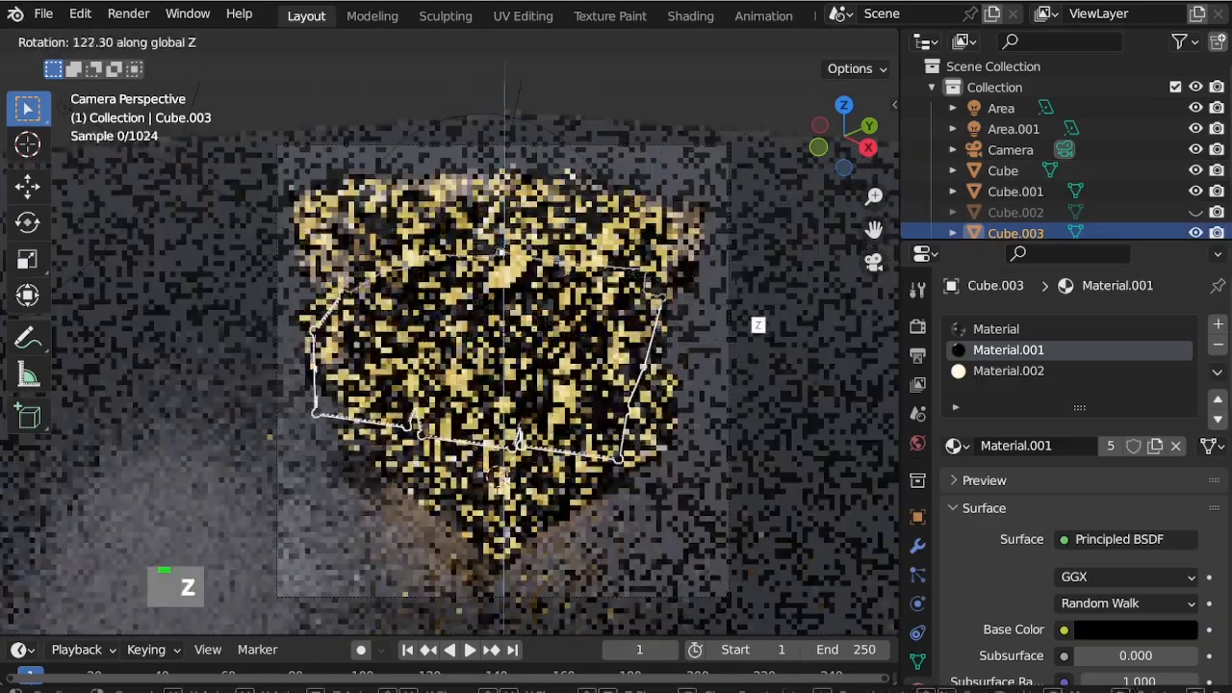
{"action": "key", "text": "Return"}
{"action": "left_click", "coordinate": [655, 89]}
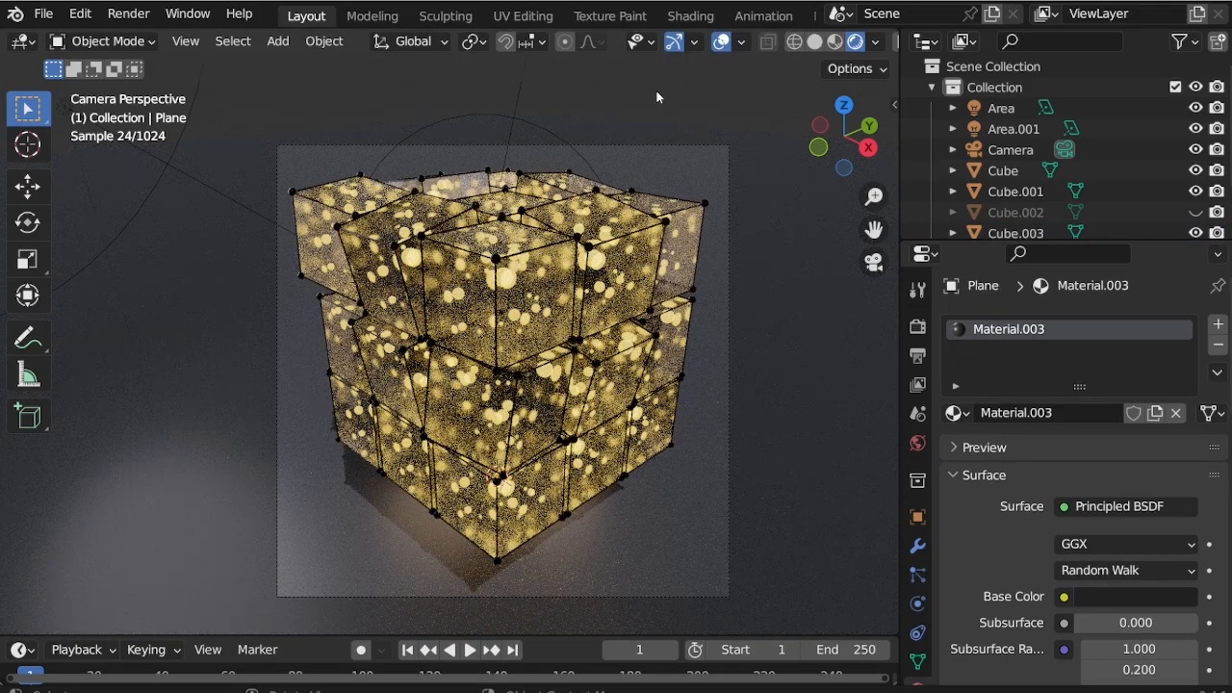
{"action": "key", "text": "ctrl+s"}
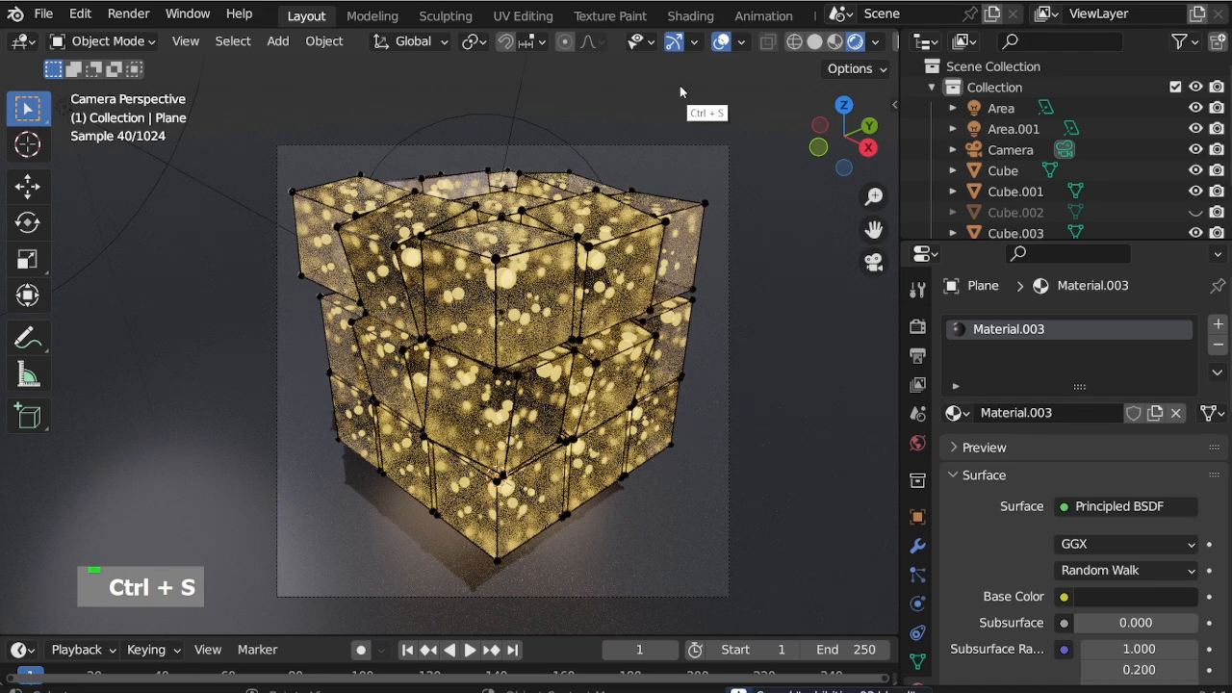
Step: Isolate the original bottom layer in local view with solid shading and enter edit mode
{"action": "left_click", "coordinate": [816, 42]}
{"action": "middle_click_drag", "start_coordinate": [521, 543], "coordinate": [475, 517]}
{"action": "left_click", "coordinate": [393, 482]}
{"action": "scroll", "coordinate": [390, 481], "scroll_direction": "up", "scroll_amount": 1}
{"action": "key", "text": "KP_Divide"}
{"action": "key", "text": "Tab"}
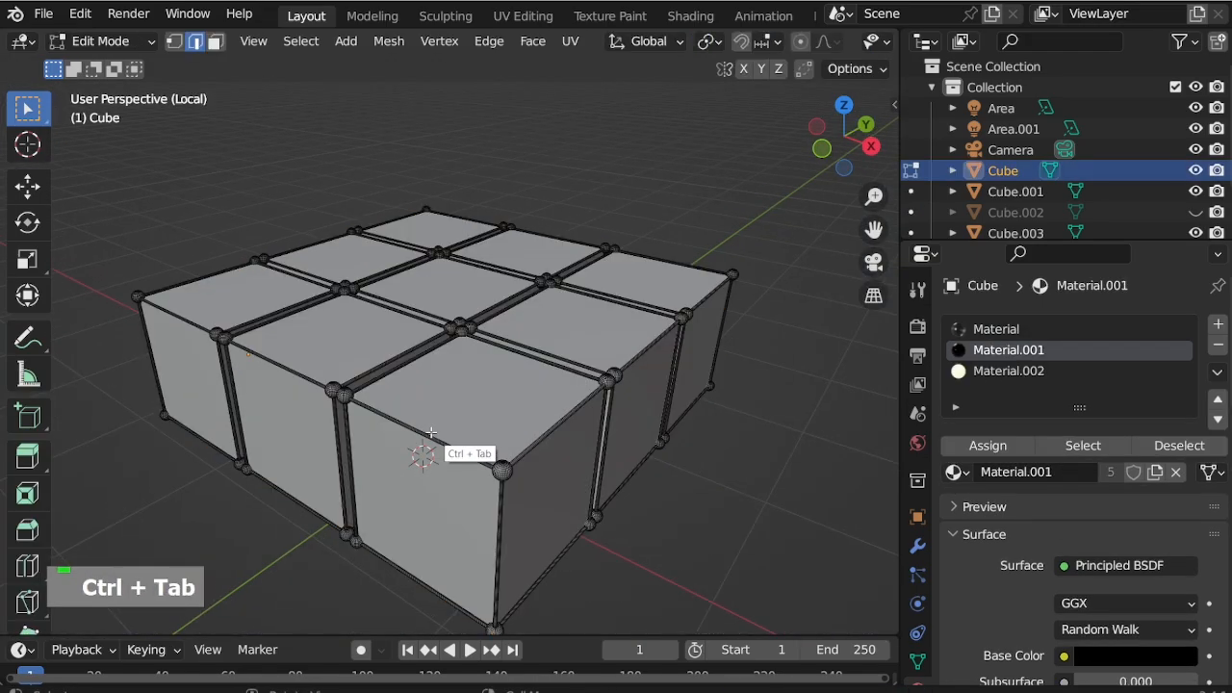
Step: Select the bottom layer's front left-hand corner cube with all its linked spheres and edges in X-ray top view
{"action": "key", "text": "KP_7"}
{"action": "key", "text": "alt+z"}
{"action": "scroll", "coordinate": [224, 404], "scroll_direction": "up", "scroll_amount": 3}
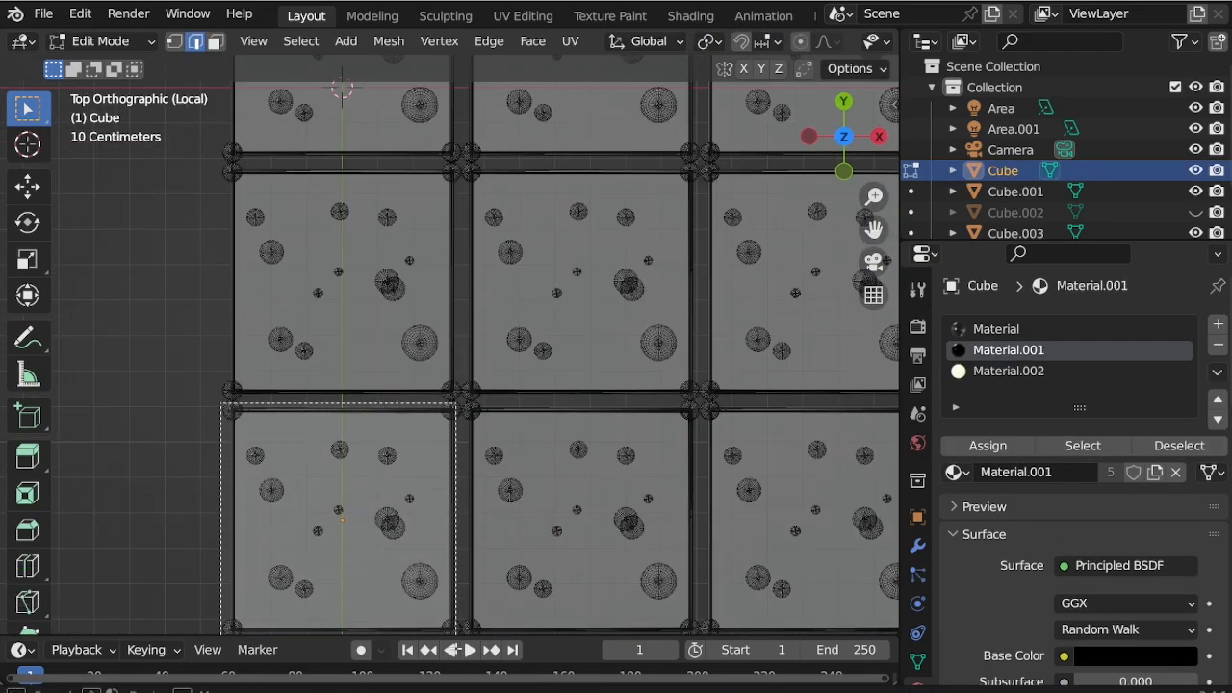
{"action": "left_click_drag", "start_coordinate": [457, 649], "coordinate": [457, 649]}
{"action": "scroll", "coordinate": [498, 370], "scroll_direction": "down", "scroll_amount": 5}
{"action": "scroll", "coordinate": [493, 472], "scroll_direction": "up", "scroll_amount": 8}
{"action": "key", "text": "l"}
{"action": "key", "text": "l"}
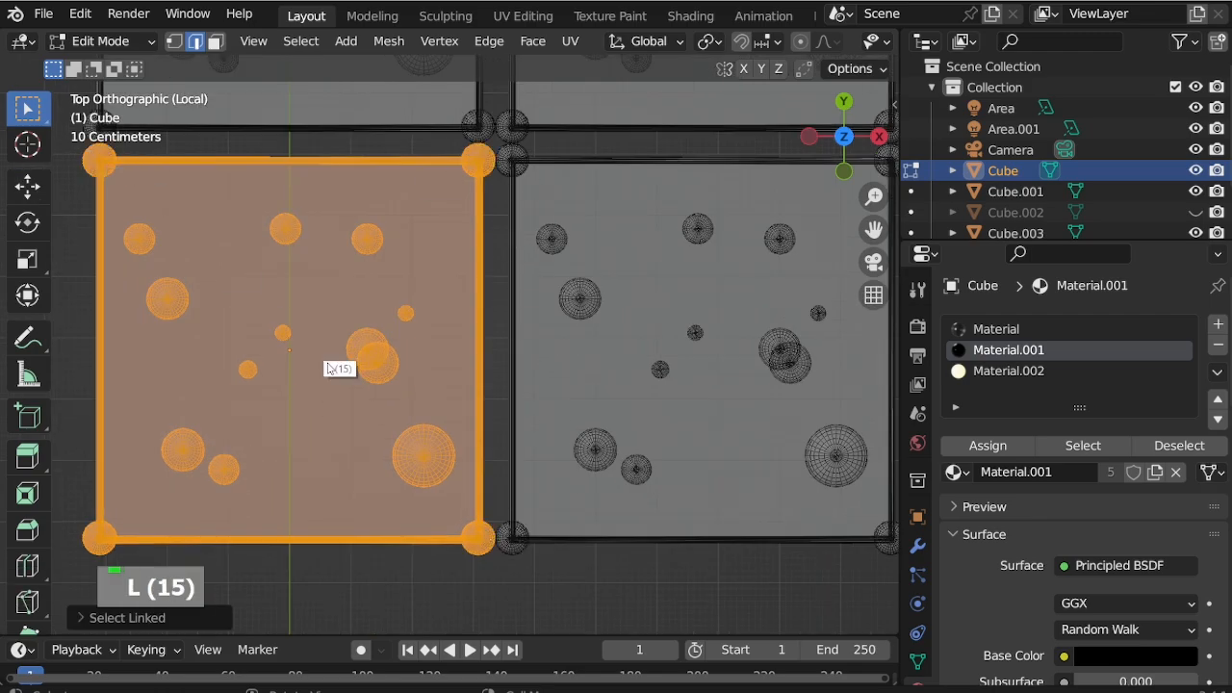
Step: Separate the selected corner cube into its own object and return to the full scene in camera view
{"action": "middle_click_drag", "start_coordinate": [328, 368], "coordinate": [346, 453]}
{"action": "key", "text": "p"}
{"action": "left_click", "coordinate": [318, 250]}
{"action": "key", "text": "ctrl+Tab"}
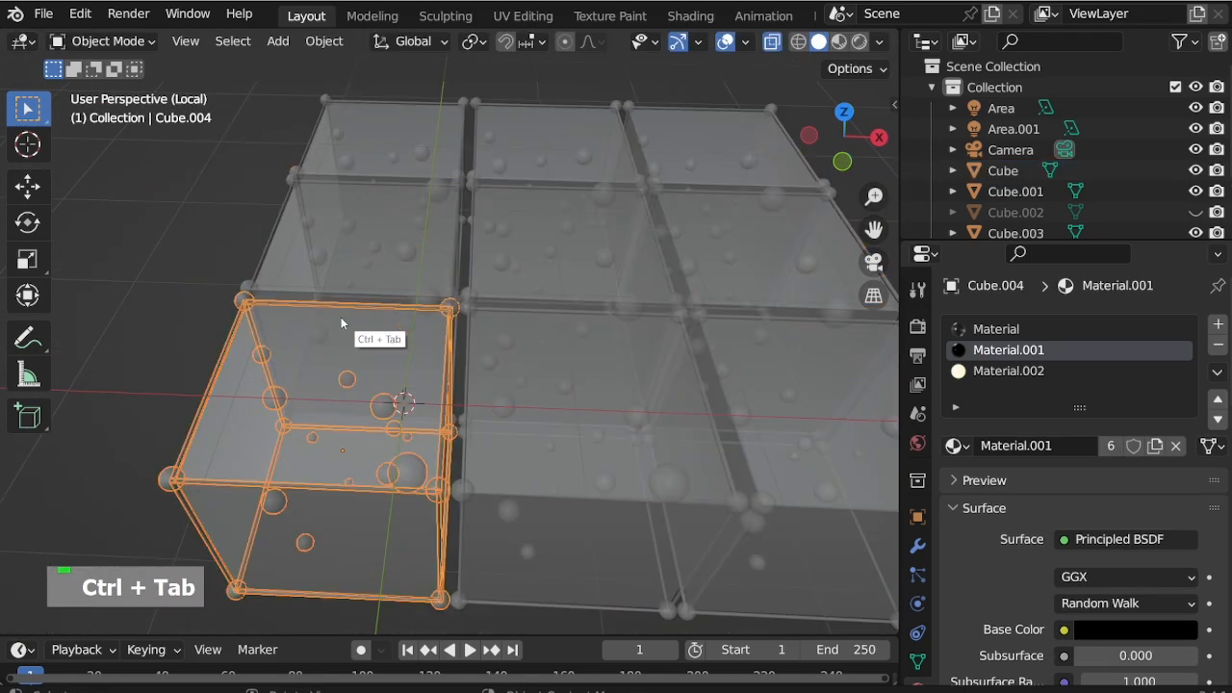
{"action": "key", "text": "alt+z"}
{"action": "key", "text": "KP_Divide"}
{"action": "key", "text": "KP_0"}
Step: Move the separated cube along X and Y so it stands on the floor at the stack's front left
{"action": "key", "text": "g"}
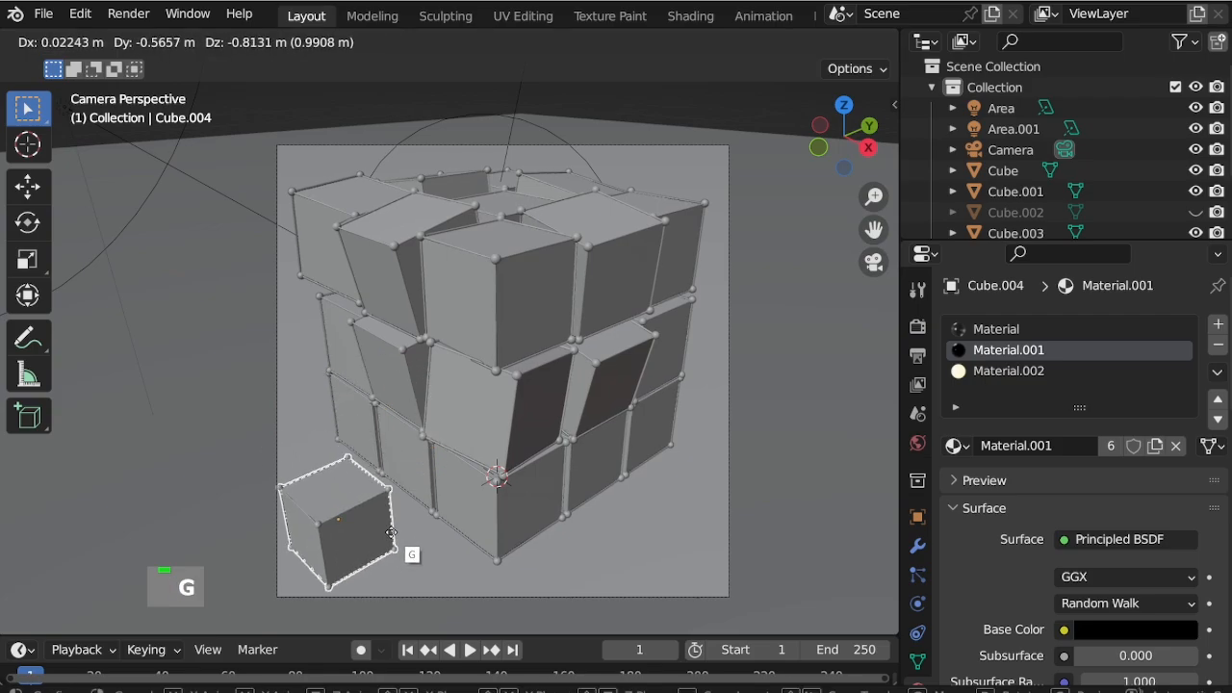
{"action": "key", "text": "x"}
{"action": "left_click", "coordinate": [461, 497]}
{"action": "key", "text": "g"}
{"action": "key", "text": "y"}
{"action": "left_click", "coordinate": [309, 534]}
Step: Place a linked duplicate of the loose cube at the stack's front right and rotate it about 317° around Z
{"action": "key", "text": "alt+d"}
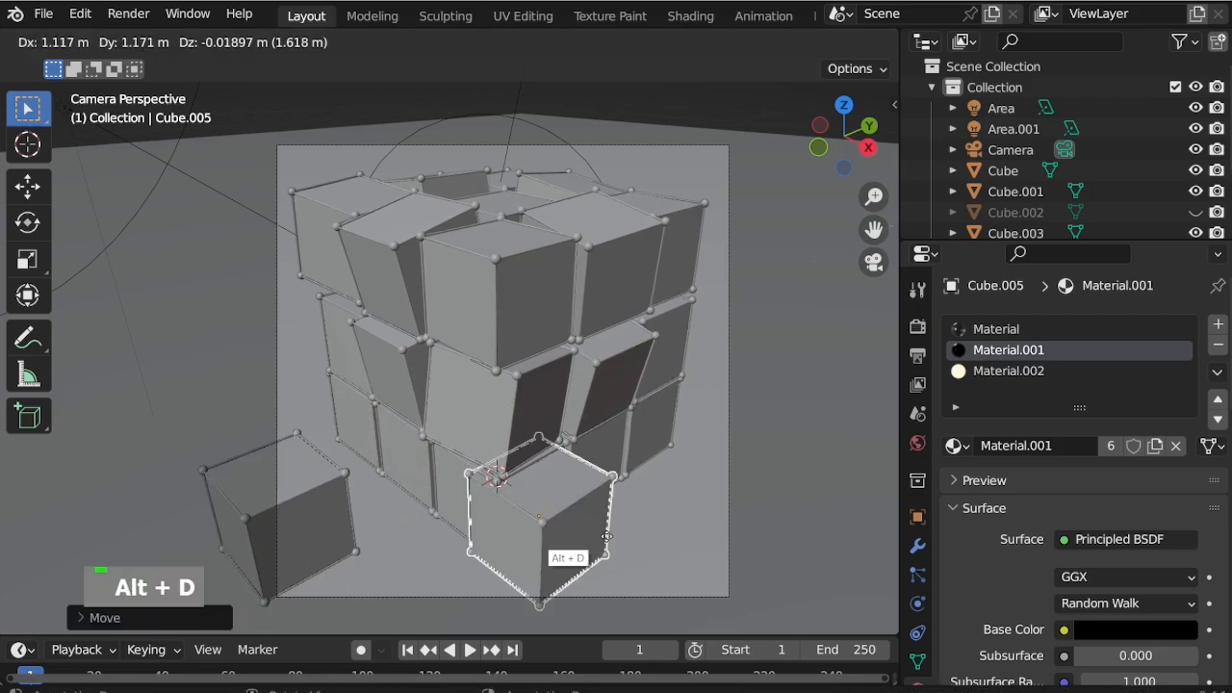
{"action": "left_click", "coordinate": [640, 544]}
{"action": "key", "text": "r"}
{"action": "key", "text": "z"}
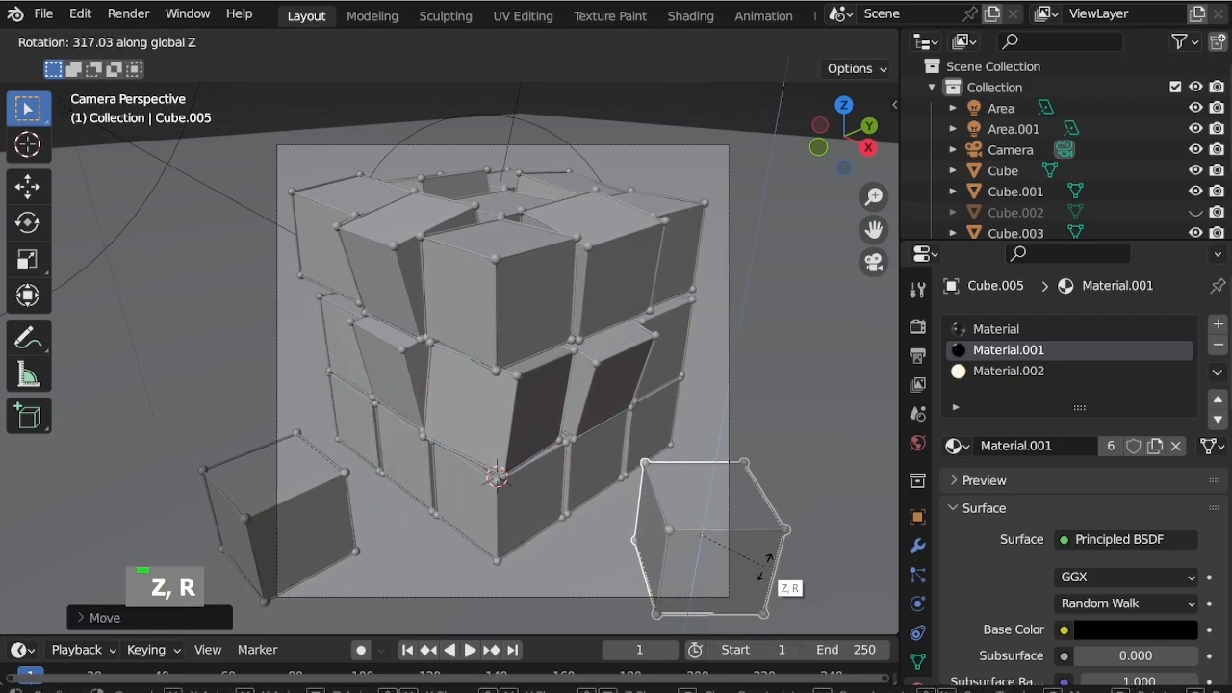
{"action": "left_click", "coordinate": [766, 569]}
Step: Create another linked duplicate farther along Y, rotate it about 122° around Z and move it along X beside the stack
{"action": "key", "text": "alt+d"}
{"action": "key", "text": "y"}
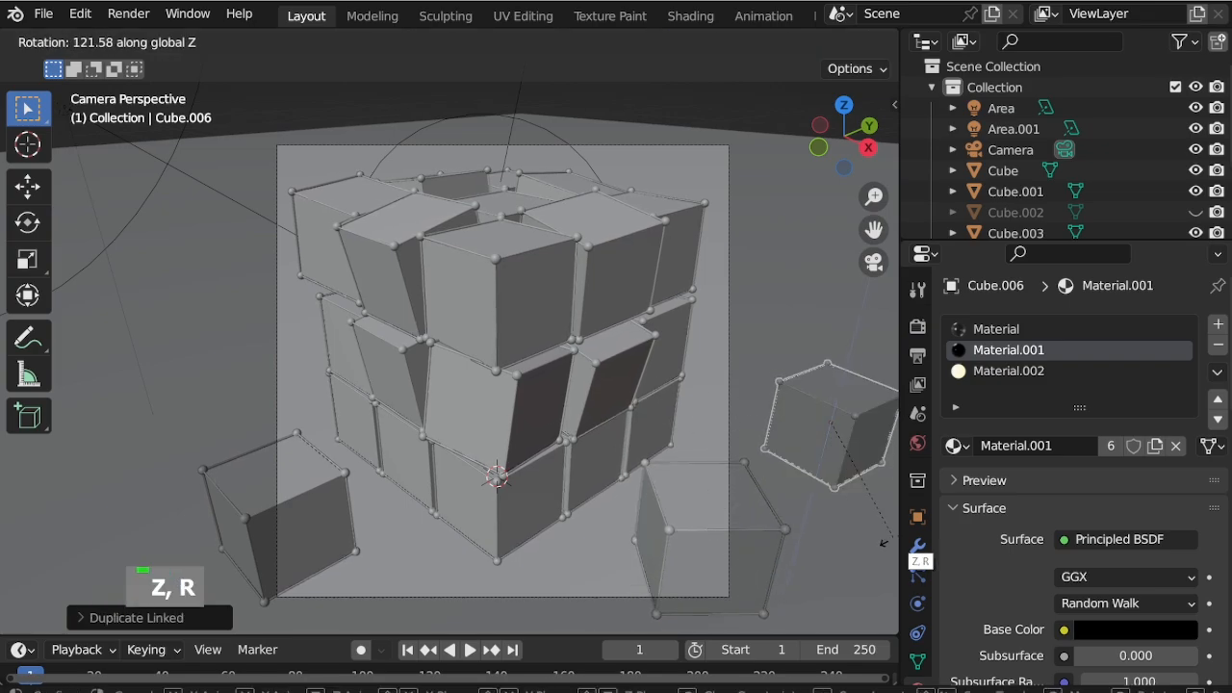
{"action": "left_click", "coordinate": [884, 542]}
{"action": "key", "text": "g"}
{"action": "key", "text": "x"}
Step: Pull the camera back and reframe it so the stack and all three loose cubes fit inside the frame
{"action": "left_click", "coordinate": [728, 310]}
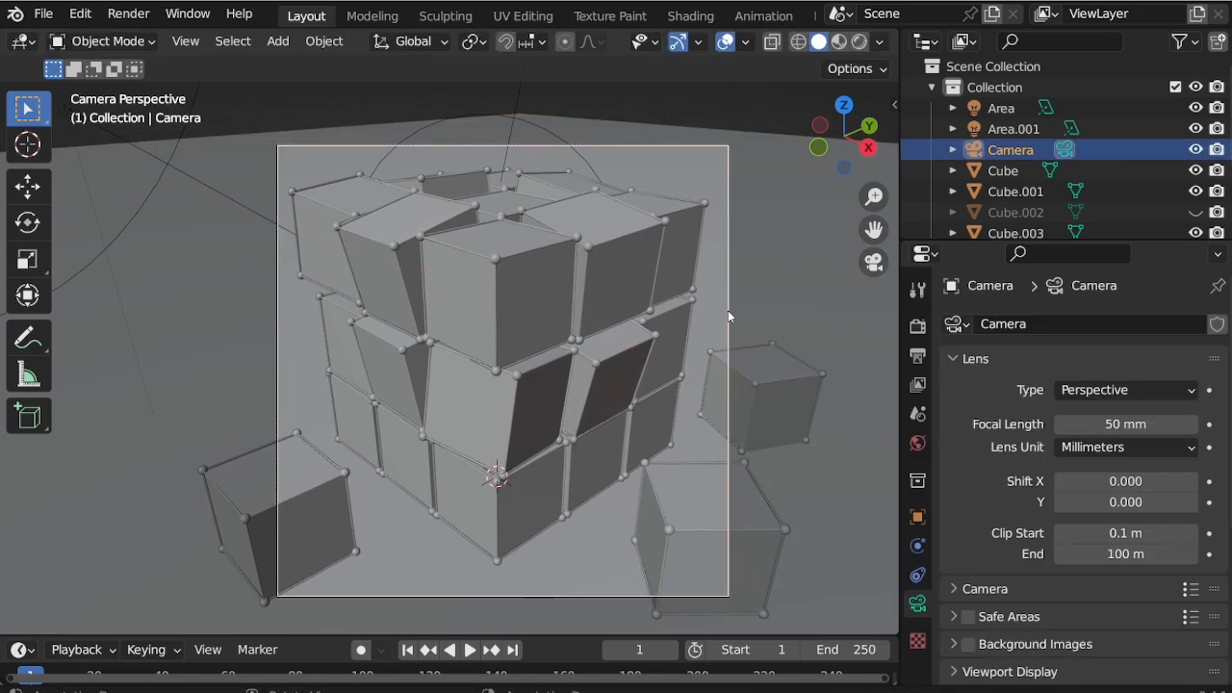
{"action": "key", "text": "g"}
{"action": "middle_click", "coordinate": [733, 380]}
{"action": "left_click", "coordinate": [729, 382]}
{"action": "key", "text": "g"}
{"action": "middle_click", "coordinate": [730, 385]}
{"action": "left_click", "coordinate": [735, 418]}
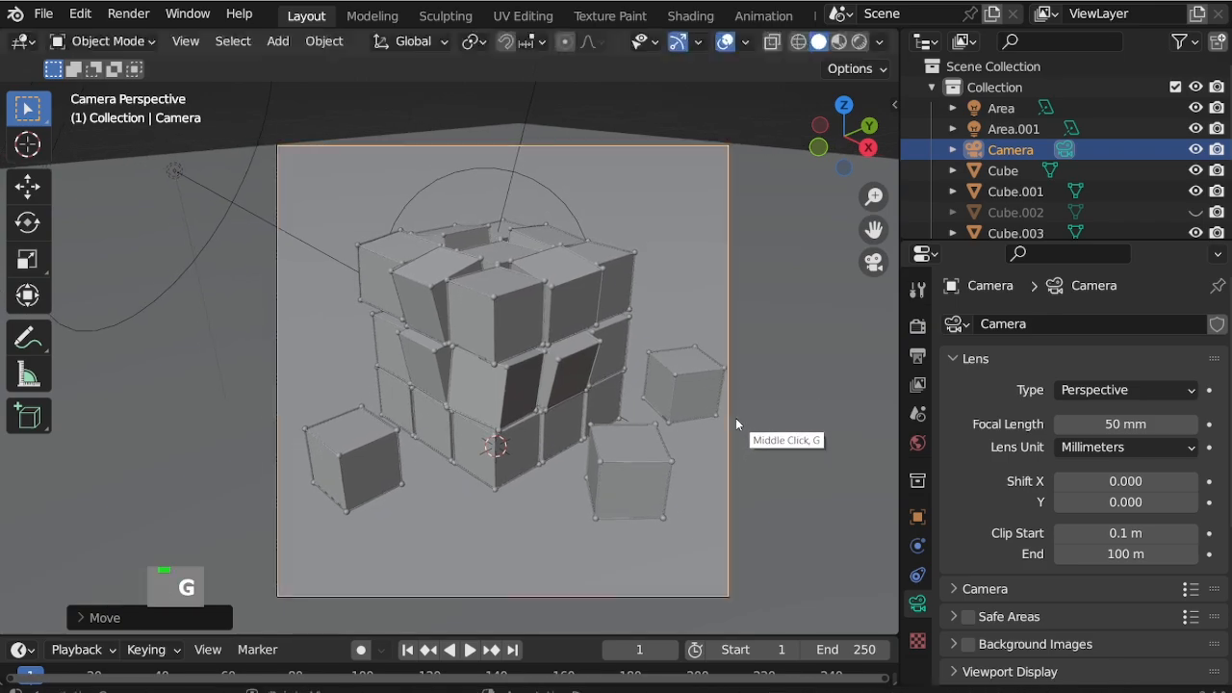
{"action": "key", "text": "g"}
{"action": "left_click", "coordinate": [749, 416]}
Step: Move the front right loose cube along X, farther in front of the stack
{"action": "left_click", "coordinate": [633, 459]}
{"action": "key", "text": "g"}
{"action": "key", "text": "x"}
{"action": "left_click", "coordinate": [621, 520]}
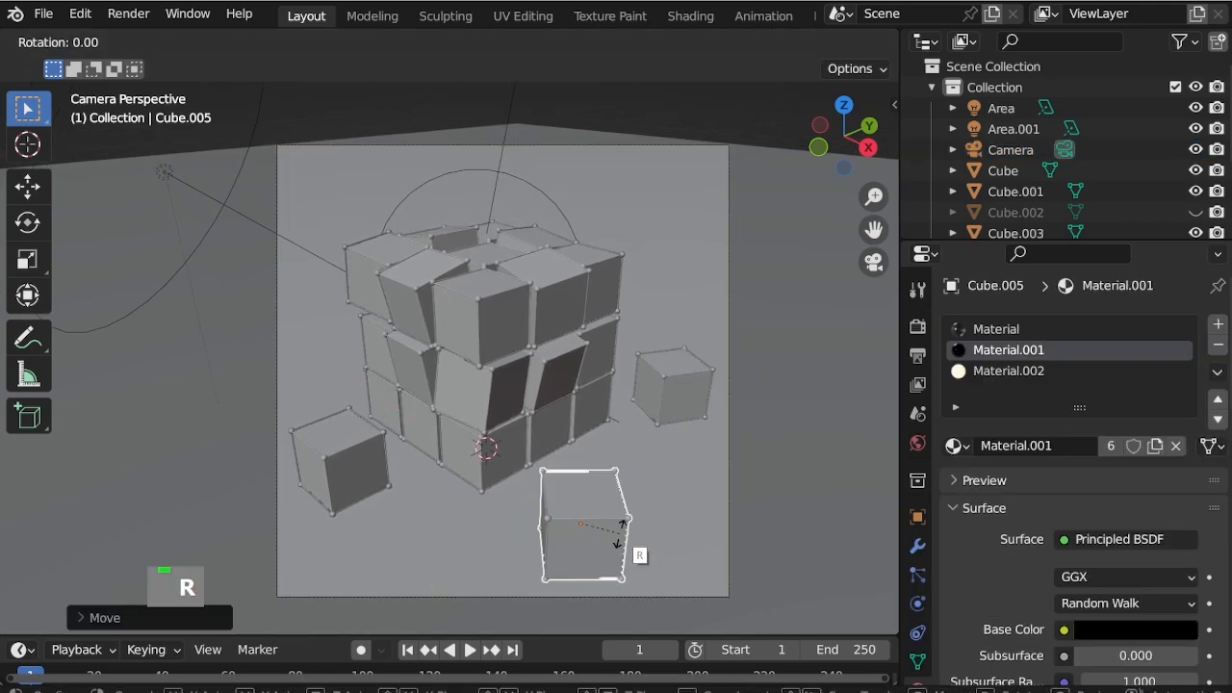
Step: Rotate the front right loose cube so one of its vertical edges faces the camera
{"action": "key", "text": "y"}
{"action": "left_click", "coordinate": [699, 512]}
Step: Create a linked duplicate of the front left loose cube, move it along Y, rotate it and shift it along X behind the stack's left side
{"action": "left_click", "coordinate": [370, 487]}
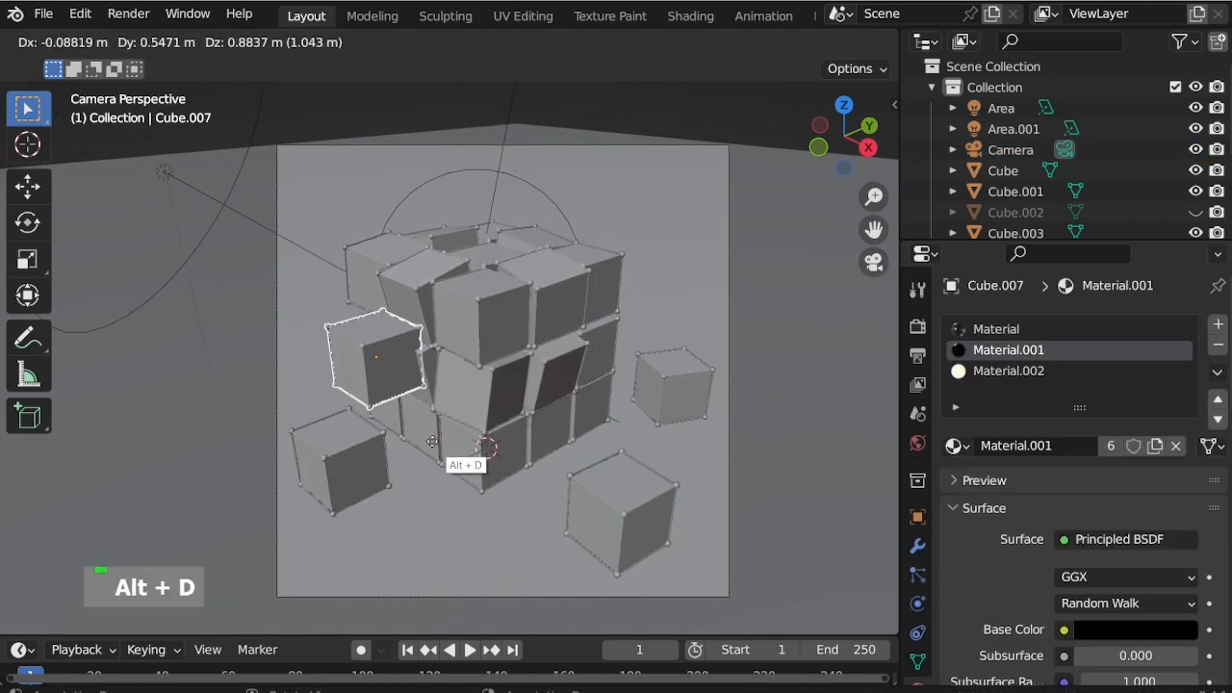
{"action": "key", "text": "y"}
{"action": "left_click", "coordinate": [543, 466]}
{"action": "key", "text": "g"}
{"action": "left_click", "coordinate": [447, 435]}
{"action": "key", "text": "r"}
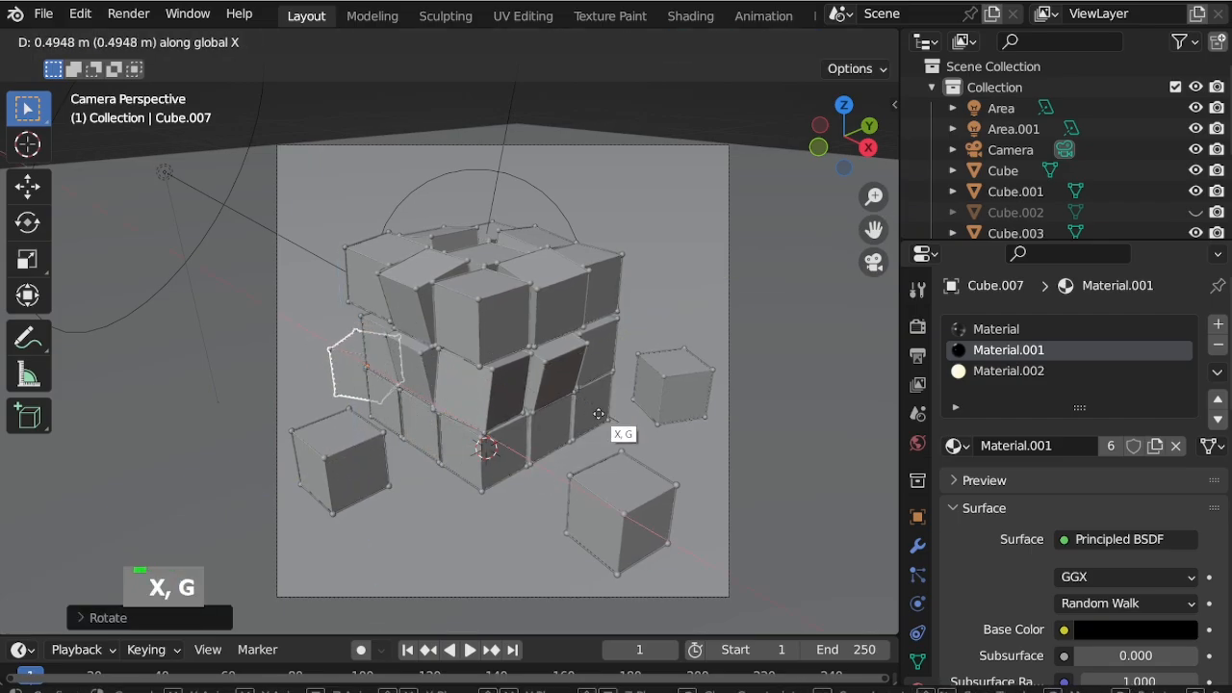
Step: Move the front left loose cube along X, closer to the camera
{"action": "left_click", "coordinate": [361, 478]}
{"action": "key", "text": "g"}
{"action": "key", "text": "x"}
{"action": "left_click", "coordinate": [360, 520]}
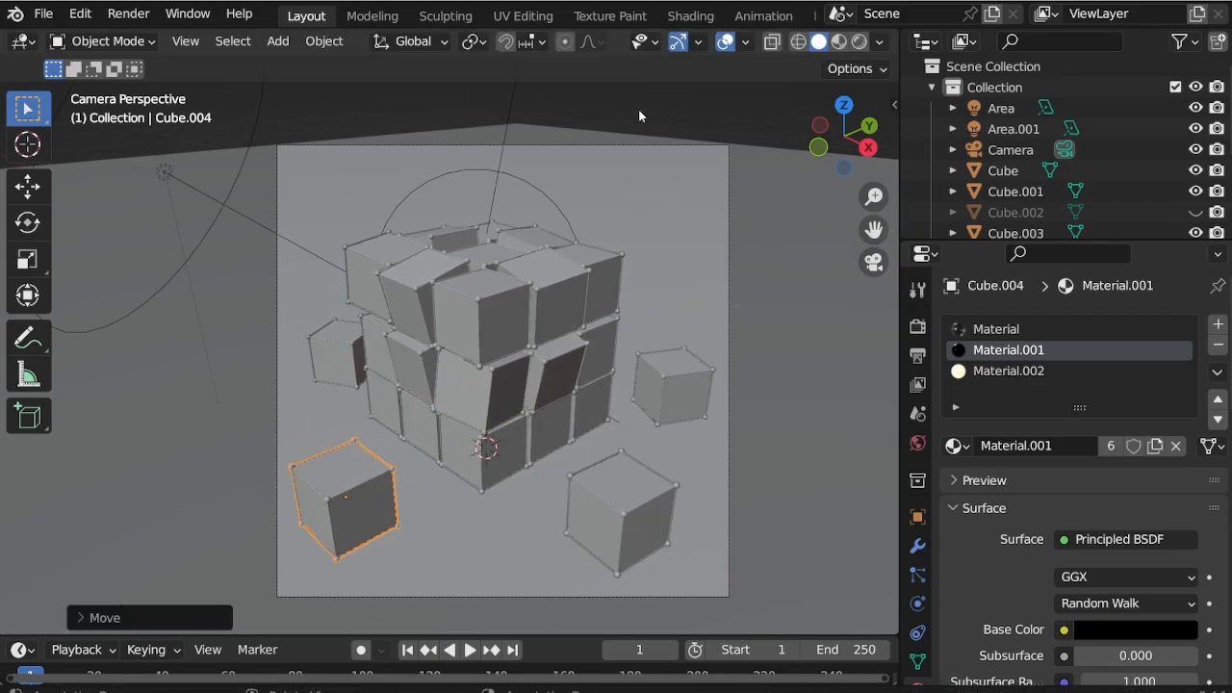
Step: Preview the scene in rendered shading and move the floor plane along Z toward the cubes' undersides
{"action": "left_click", "coordinate": [639, 108]}
{"action": "left_click", "coordinate": [855, 43]}
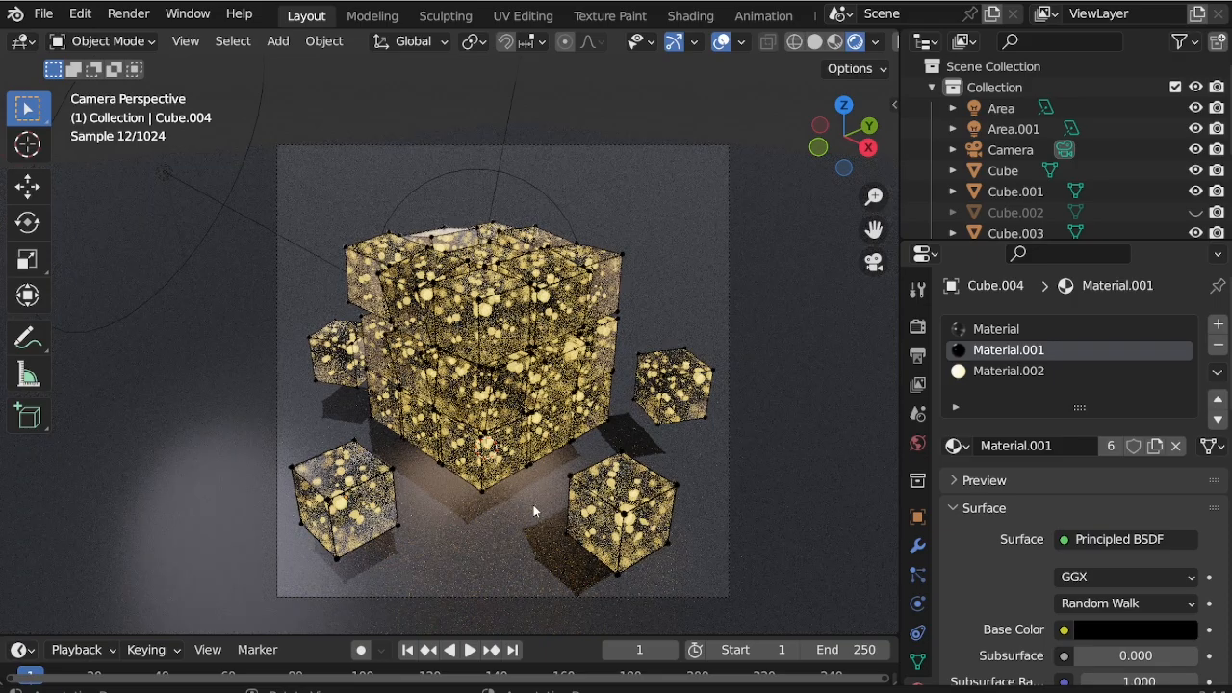
{"action": "left_click", "coordinate": [536, 507]}
{"action": "key", "text": "g"}
{"action": "key", "text": "z"}
{"action": "left_click", "coordinate": [545, 503]}
Step: Fine-tune the floor plane's height in the solid-shaded front view and return to the camera view with rendered shading
{"action": "key", "text": "KP_7"}
{"action": "left_click", "coordinate": [815, 41]}
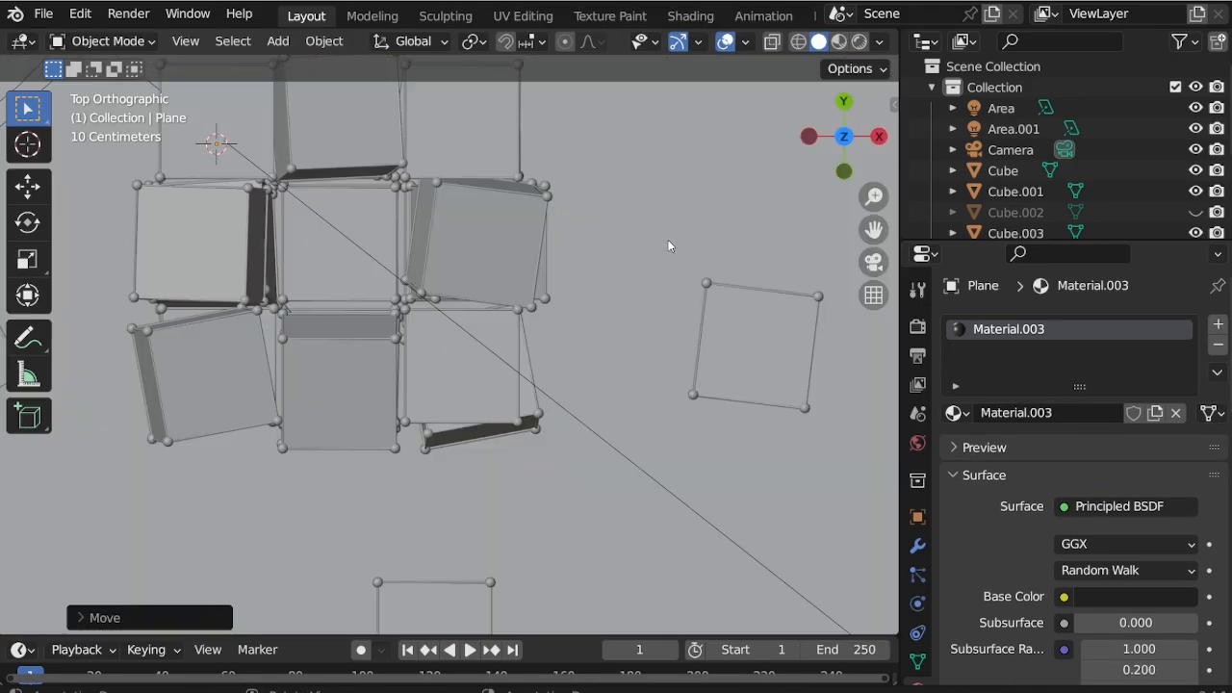
{"action": "key", "text": "KP_1"}
{"action": "key", "text": "g"}
{"action": "left_click", "coordinate": [585, 508]}
{"action": "key", "text": "KP_0"}
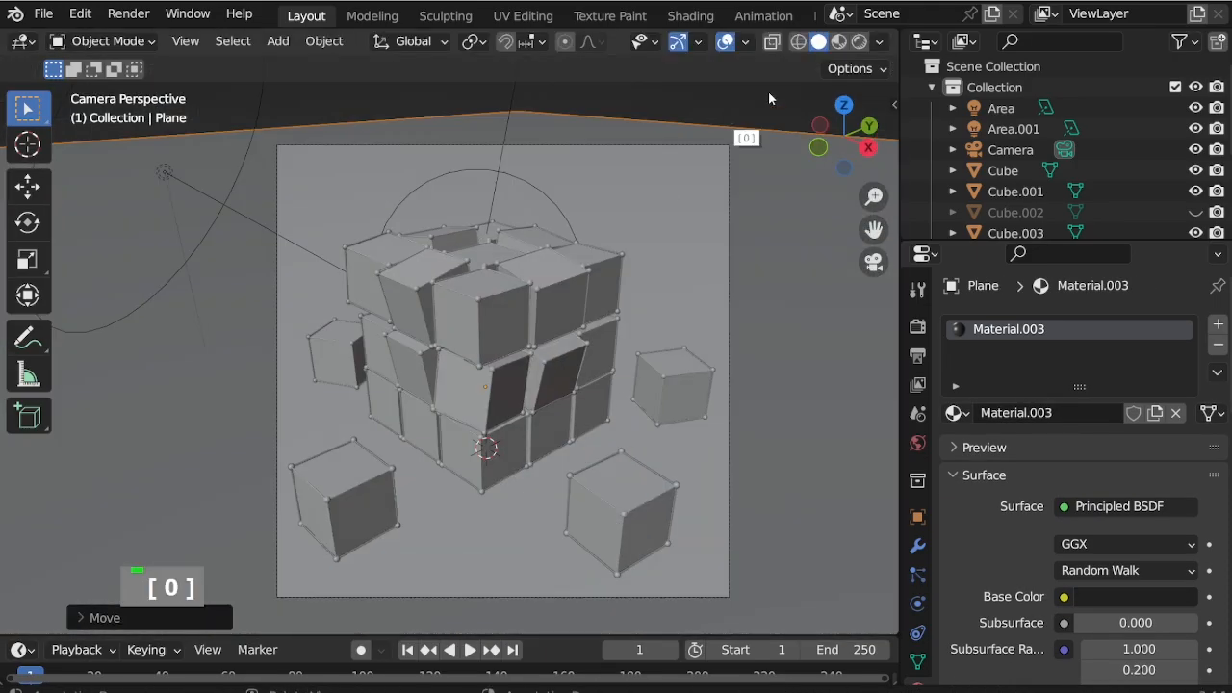
{"action": "left_click", "coordinate": [855, 42]}
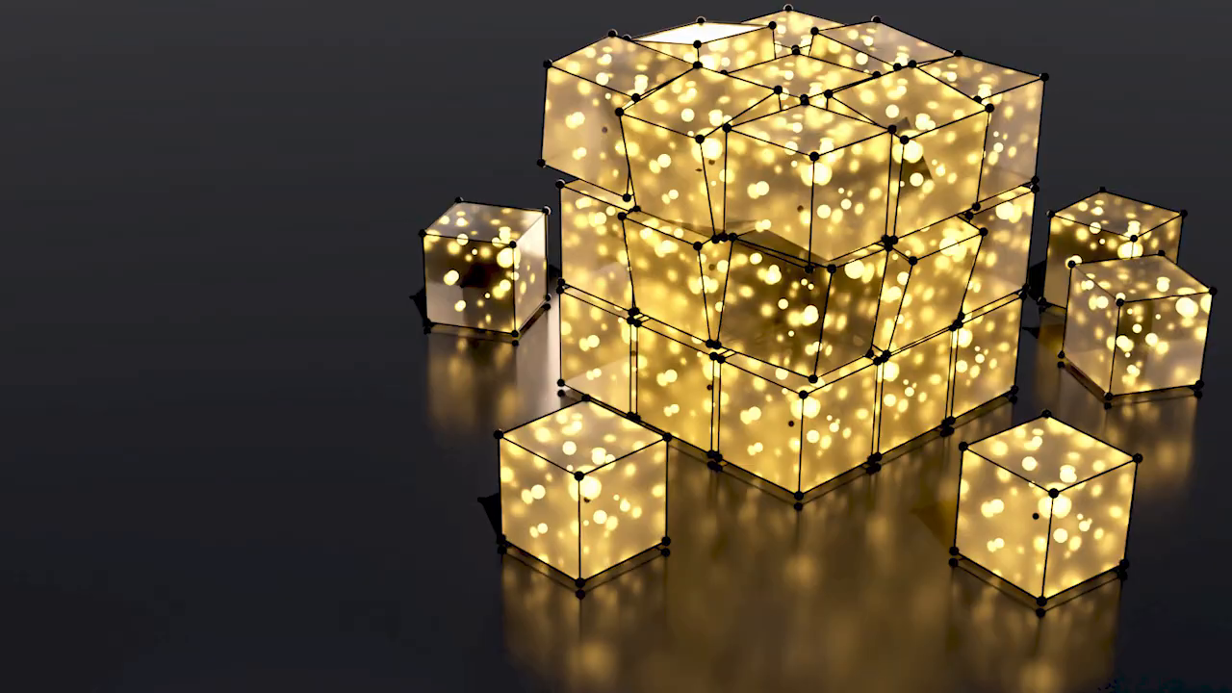